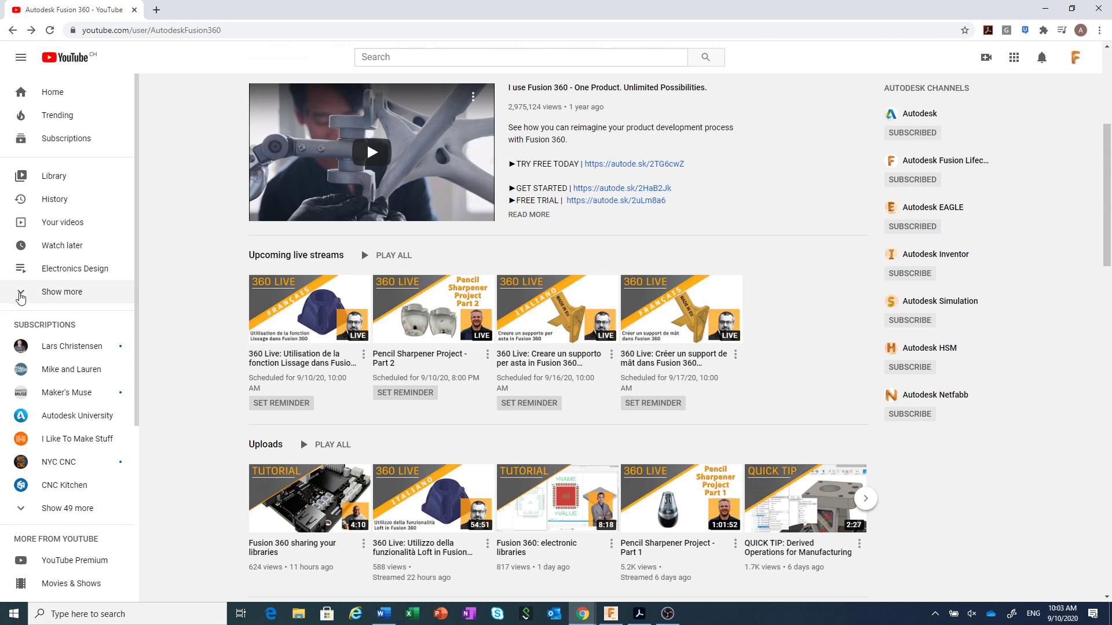
- Open the channel's playlist "Contenu Fusion 360 en Français" and look through its videos
{"action": "left_click", "coordinate": [20, 293]}
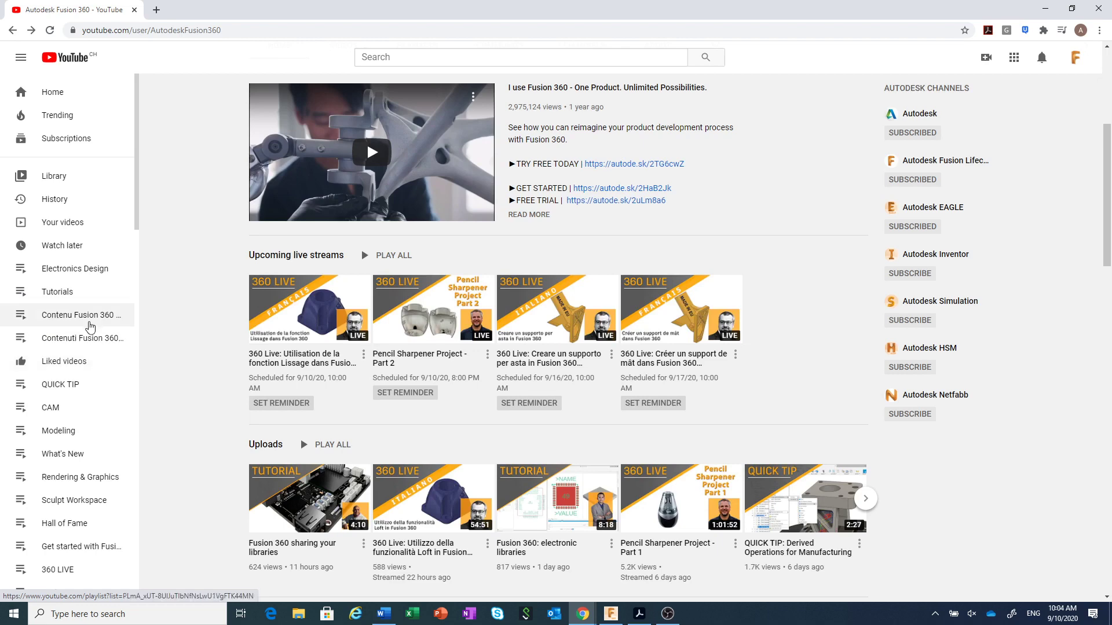
{"action": "left_click", "coordinate": [87, 318]}
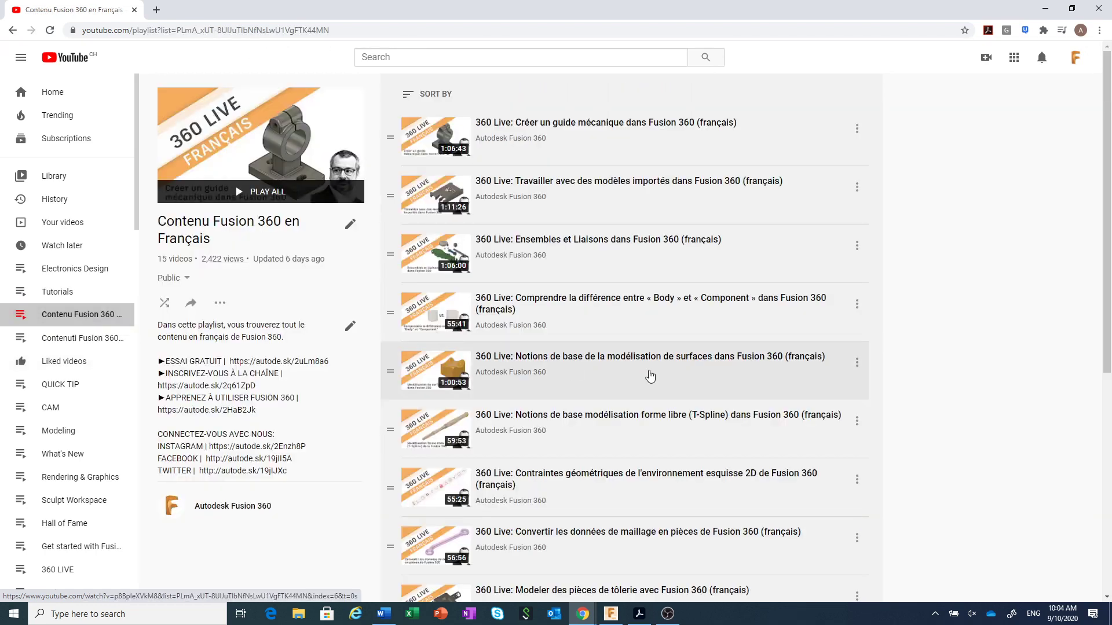
{"action": "scroll", "coordinate": [650, 377], "scroll_direction": "down", "scroll_amount": 6}
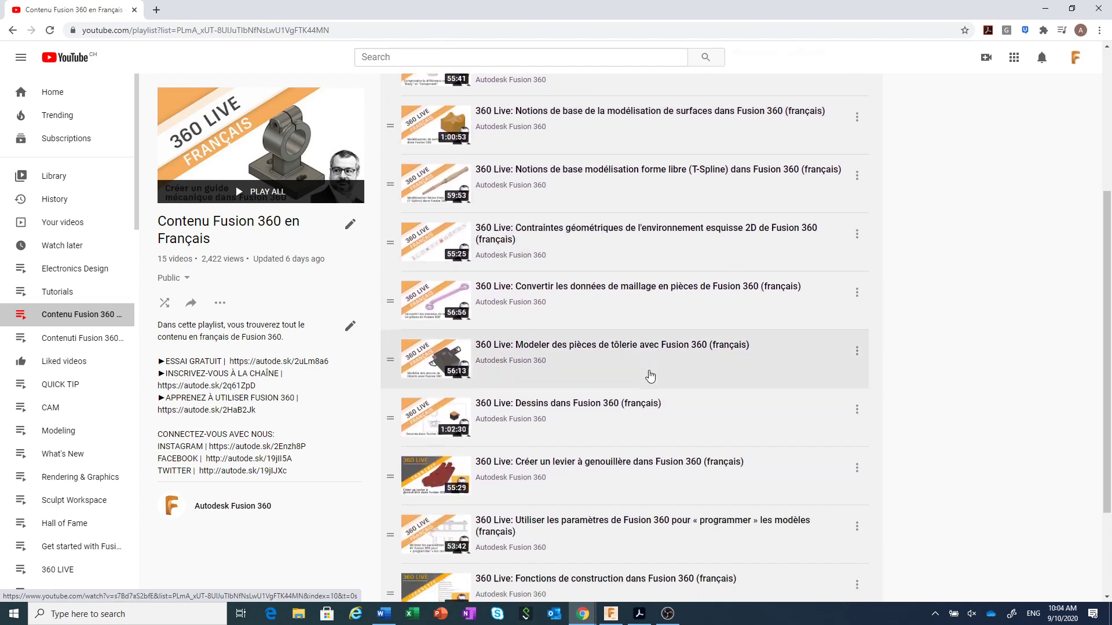
{"action": "scroll", "coordinate": [650, 376], "scroll_direction": "up", "scroll_amount": 6}
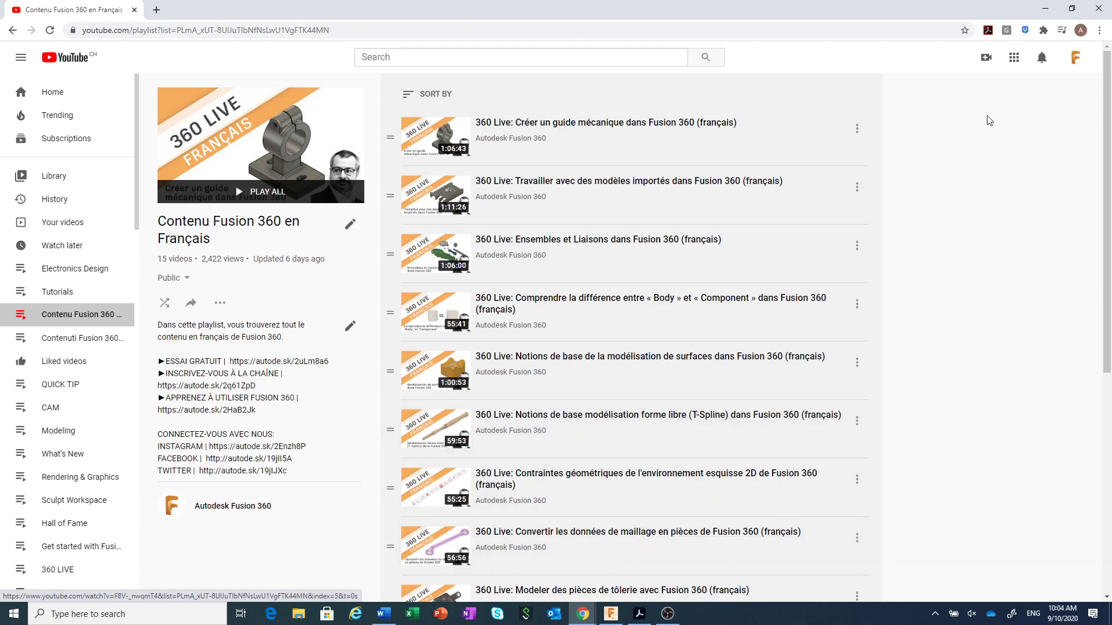
- Switch to the Thingiverse window and examine the MPCNC machine photo and the 3D model of its corner foot
{"action": "mouse_move", "coordinate": [582, 613]}
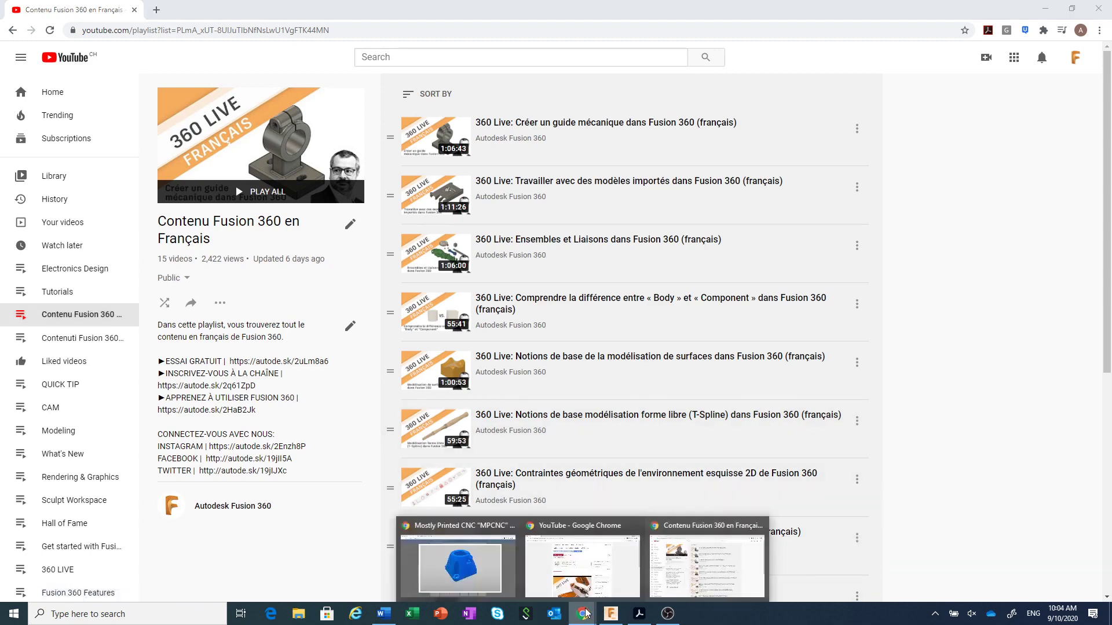
{"action": "left_click", "coordinate": [509, 550]}
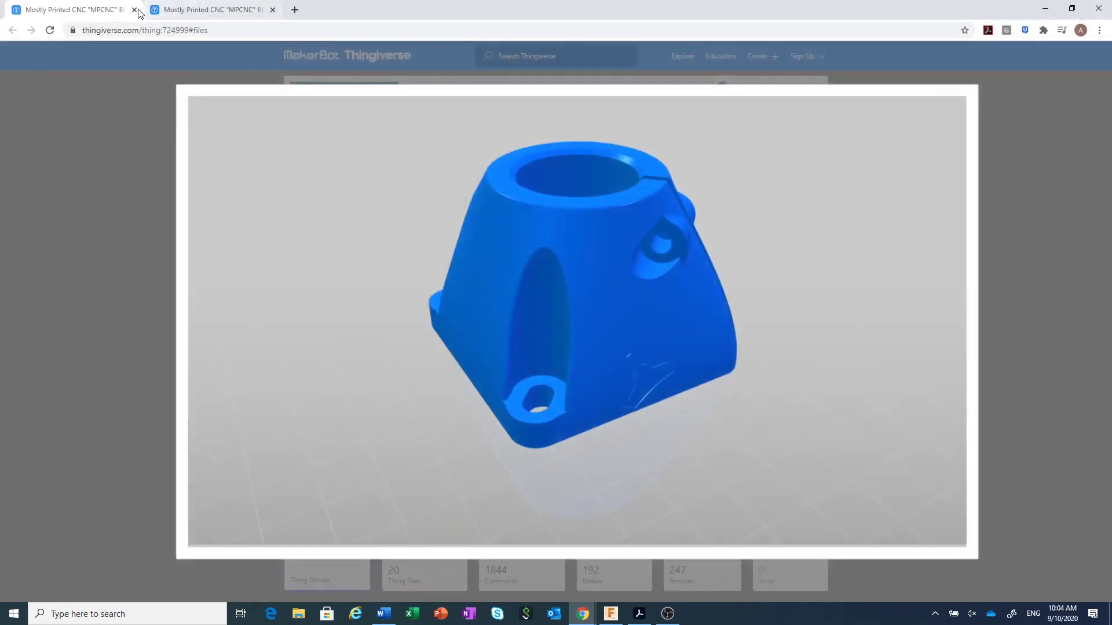
{"action": "left_click", "coordinate": [172, 9]}
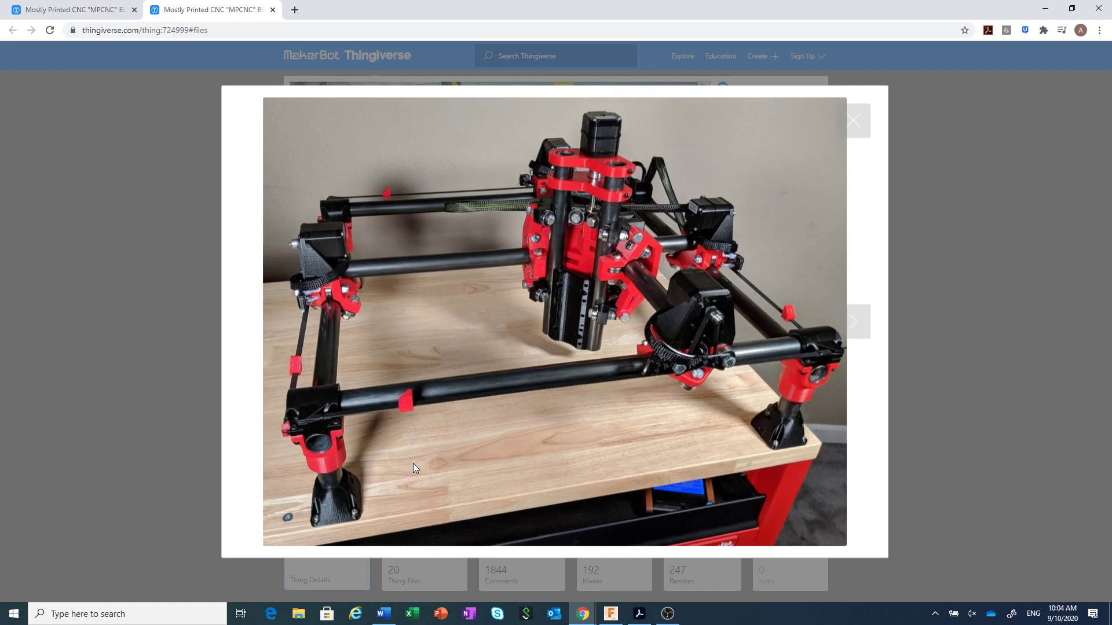
{"action": "left_click", "coordinate": [99, 13]}
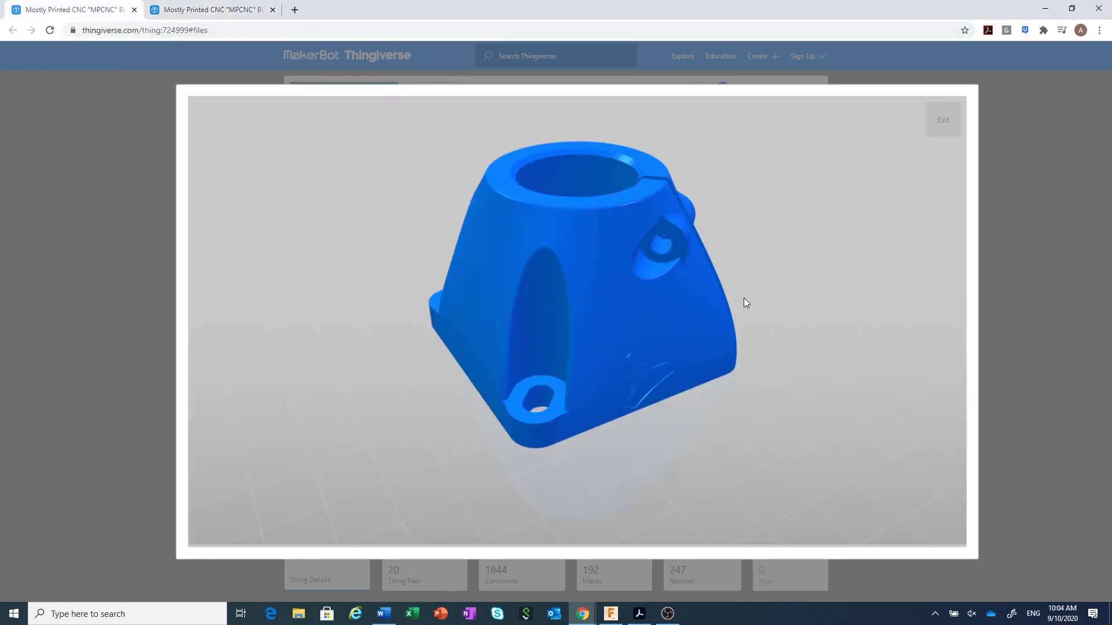
{"action": "mouse_move", "coordinate": [745, 300]}
{"action": "left_mouse_down"}
{"action": "mouse_move", "coordinate": [718, 340]}
{"action": "mouse_move", "coordinate": [605, 307]}
{"action": "mouse_move", "coordinate": [732, 288]}
{"action": "mouse_move", "coordinate": [807, 343]}
{"action": "mouse_move", "coordinate": [759, 292]}
{"action": "mouse_move", "coordinate": [740, 301]}
{"action": "mouse_move", "coordinate": [748, 289]}
{"action": "left_mouse_up"}
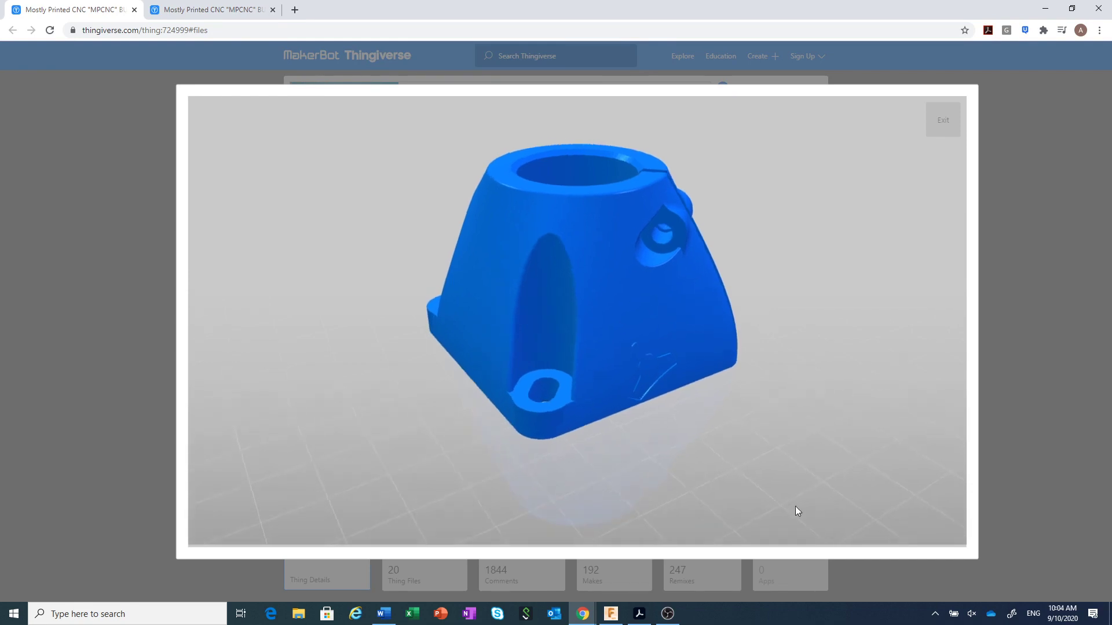
- Review the Bottom_Corner drawing in Adobe Acrobat, and switch to Fusion 360
{"action": "left_click", "coordinate": [639, 615]}
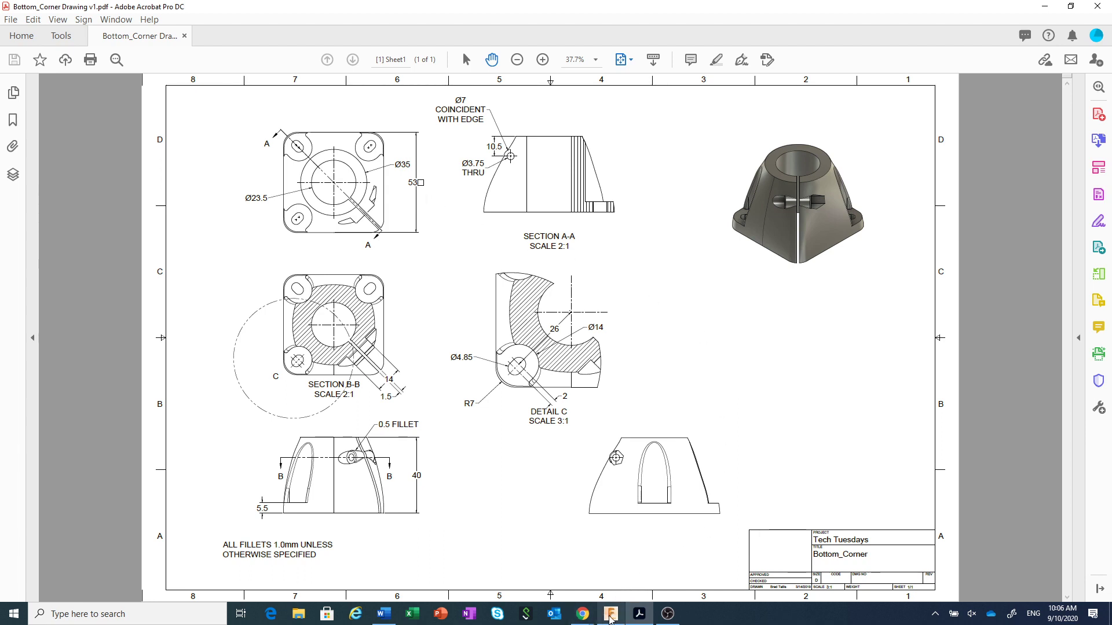
{"action": "mouse_move", "coordinate": [611, 619]}
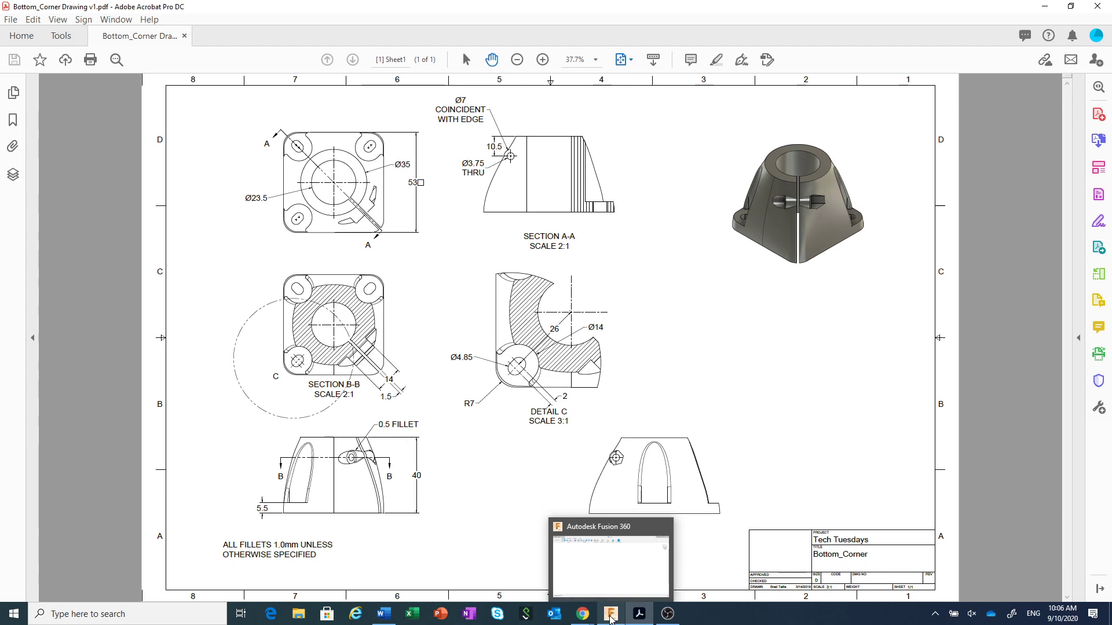
{"action": "left_click", "coordinate": [611, 619]}
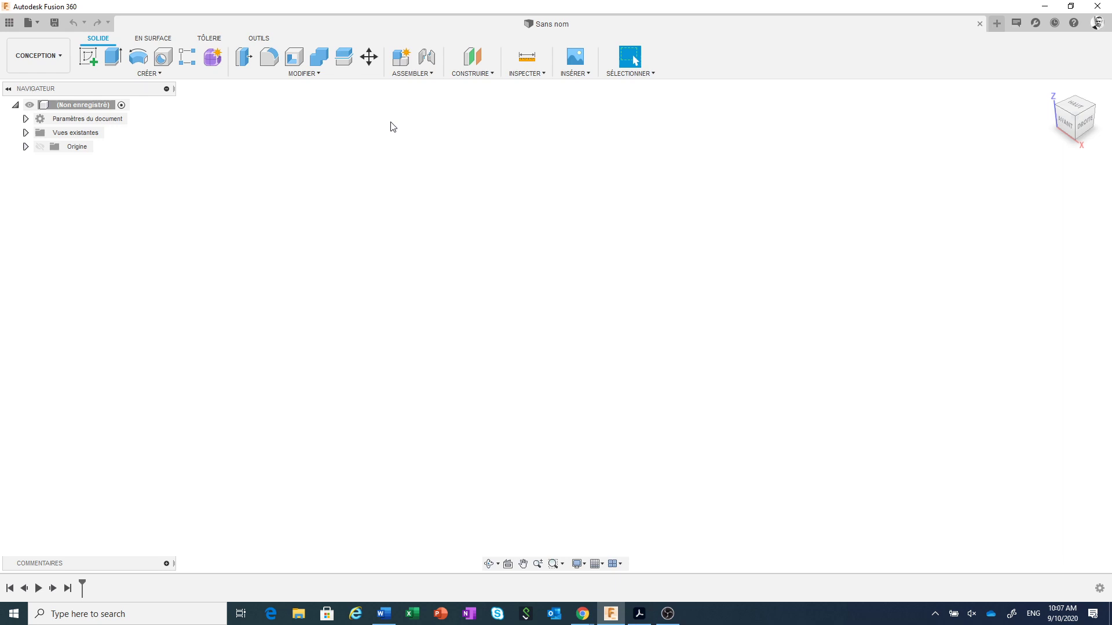
- Create an active internal standard component named Appui
{"action": "left_click", "coordinate": [399, 59]}
{"action": "left_click_drag", "start_coordinate": [986, 157], "coordinate": [746, 159]}
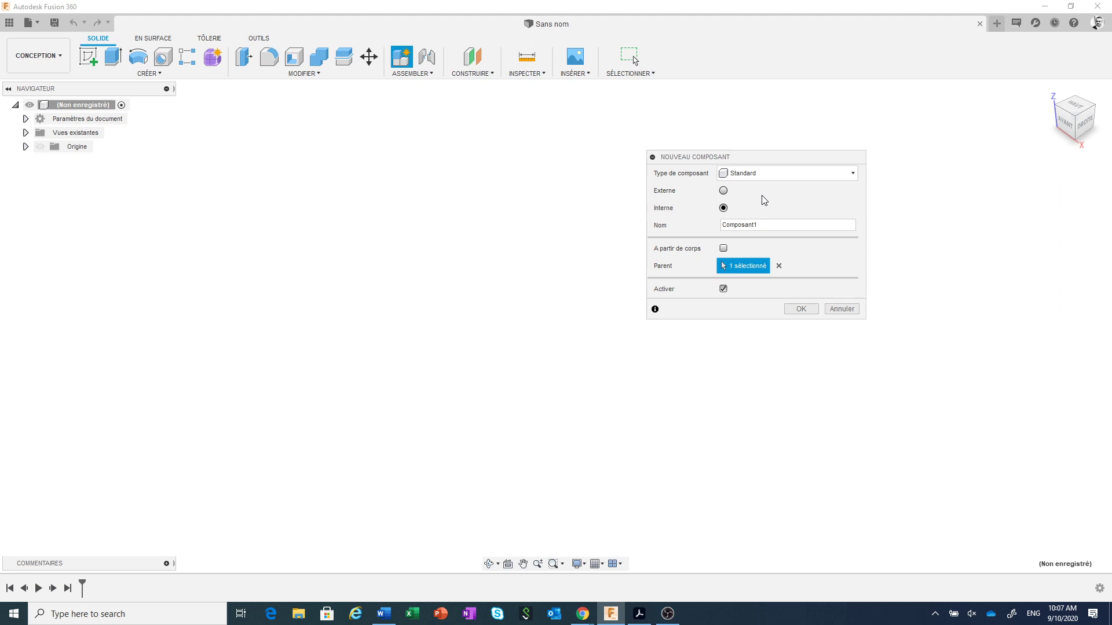
{"action": "left_click", "coordinate": [724, 191]}
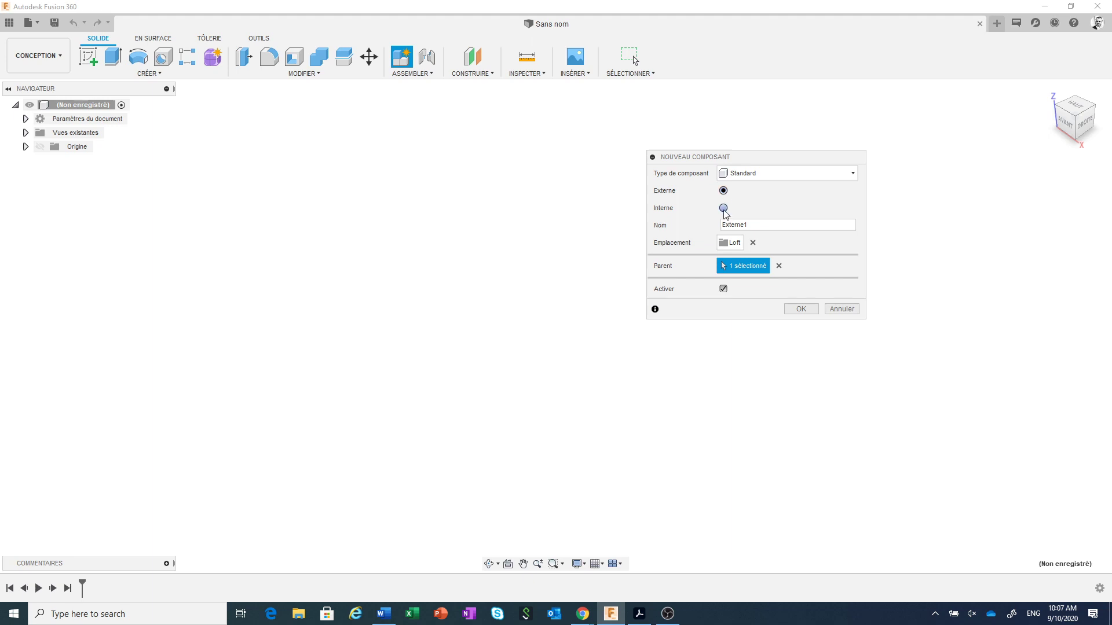
{"action": "left_click", "coordinate": [724, 208]}
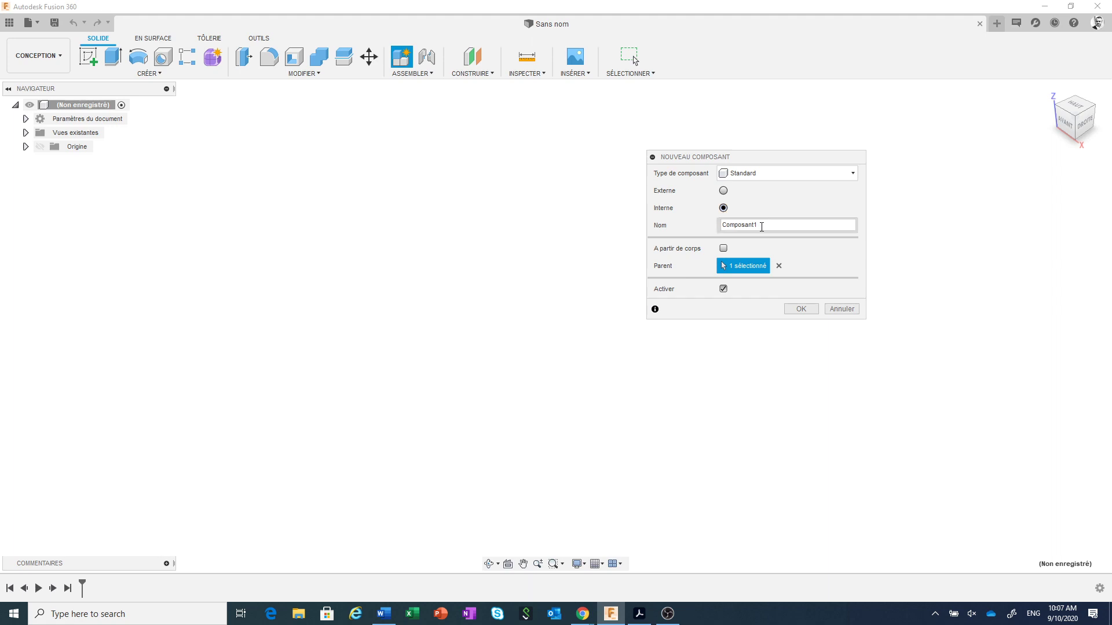
{"action": "double_click", "coordinate": [757, 224]}
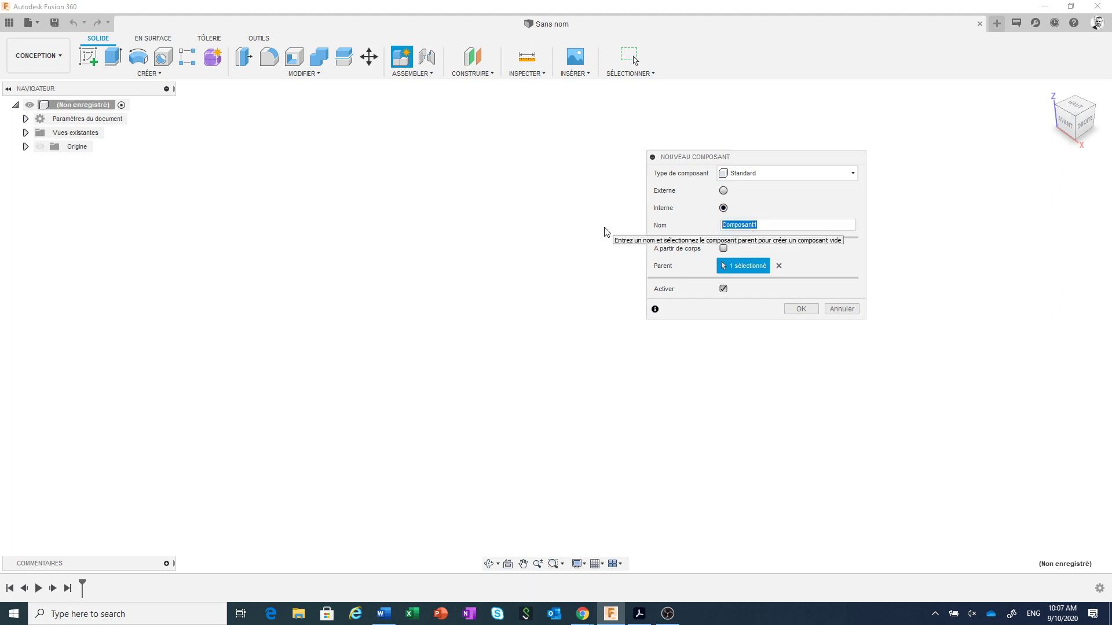
{"action": "type", "text": "Appui"}
{"action": "left_click", "coordinate": [805, 313]}
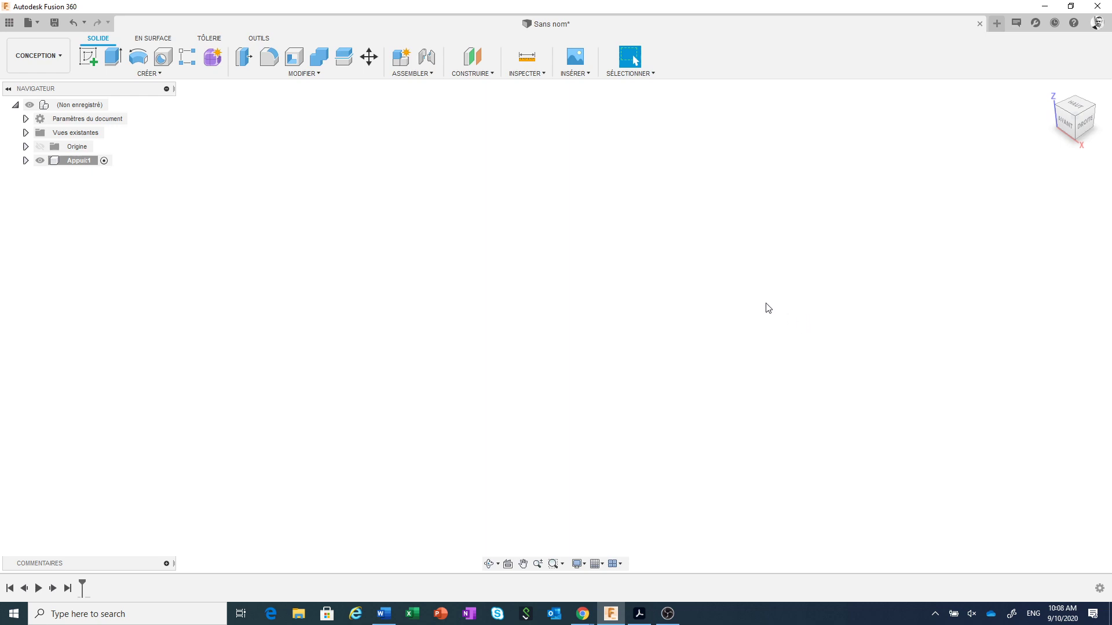
- Start a sketch on the horizontal plane and draw a 53 by 53 mm center rectangle at the origin
{"action": "left_click", "coordinate": [89, 57]}
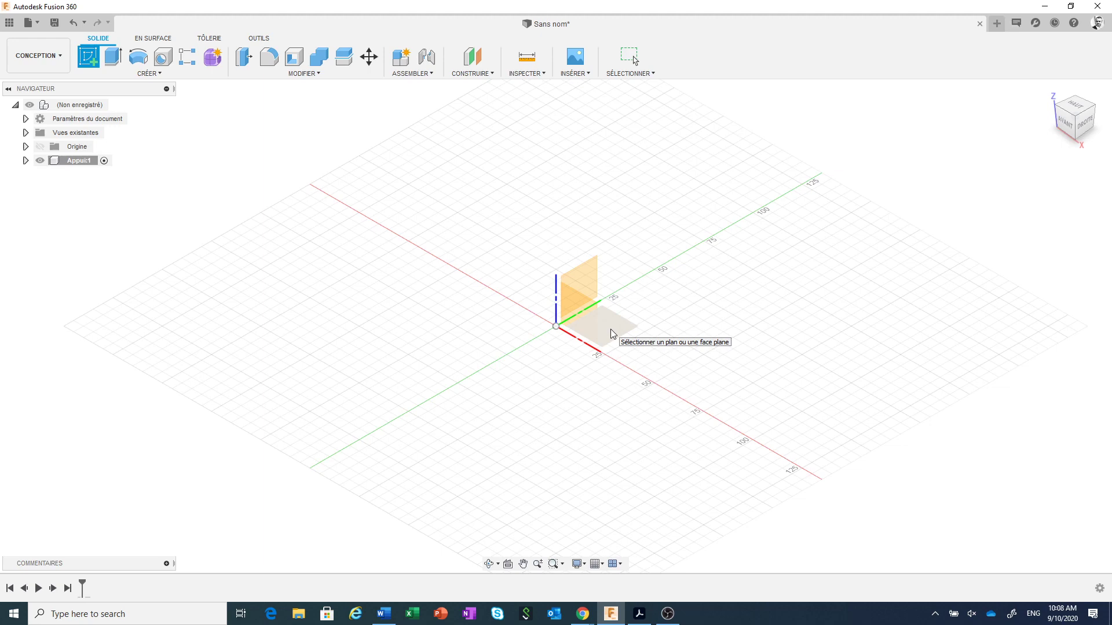
{"action": "left_click", "coordinate": [611, 334]}
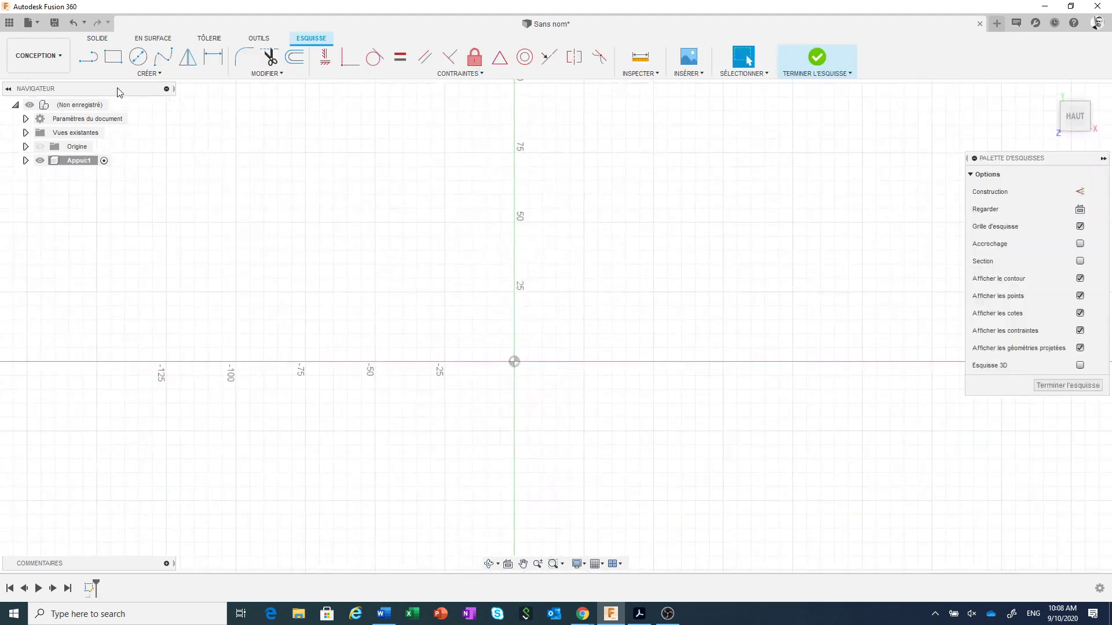
{"action": "left_click", "coordinate": [114, 59]}
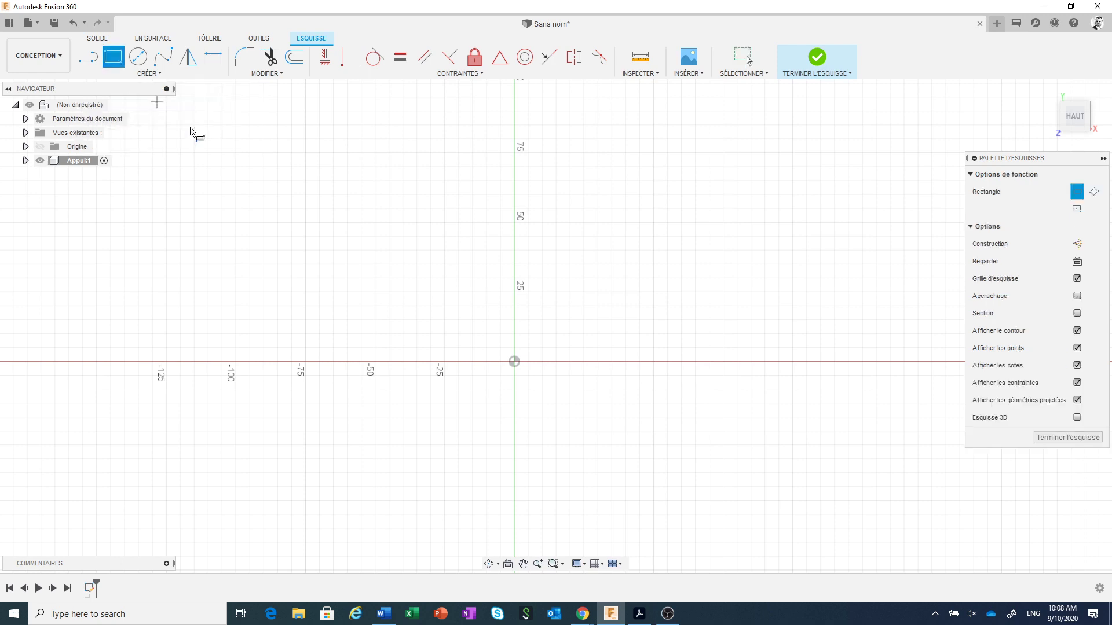
{"action": "left_click", "coordinate": [1077, 210]}
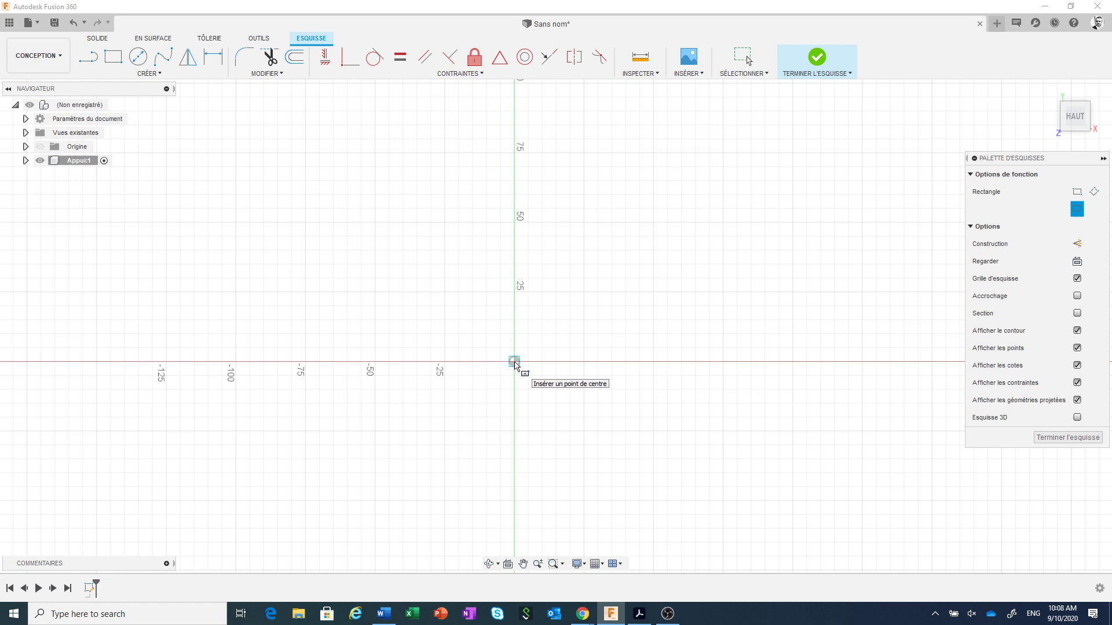
{"action": "left_click", "coordinate": [514, 362]}
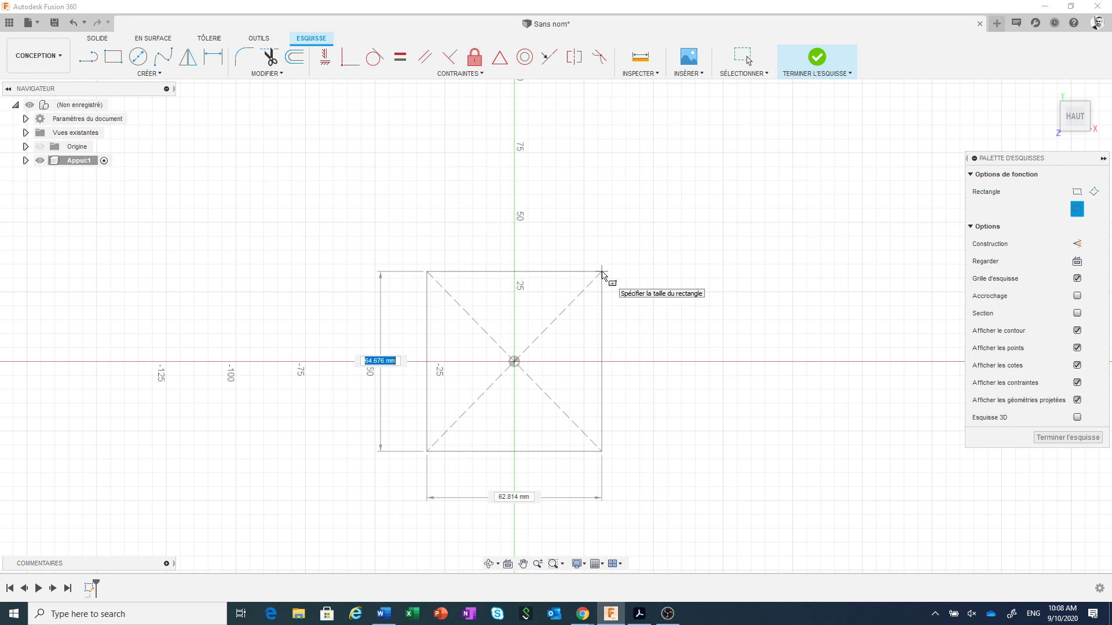
{"action": "type", "text": "53"}
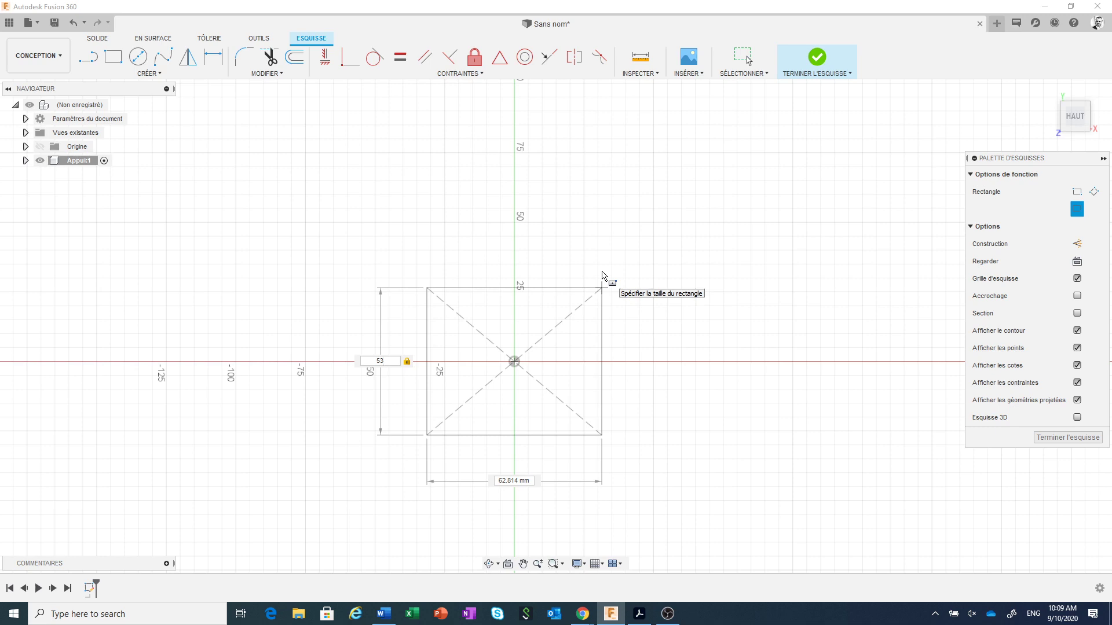
{"action": "key", "text": "Tab"}
{"action": "type", "text": "53"}
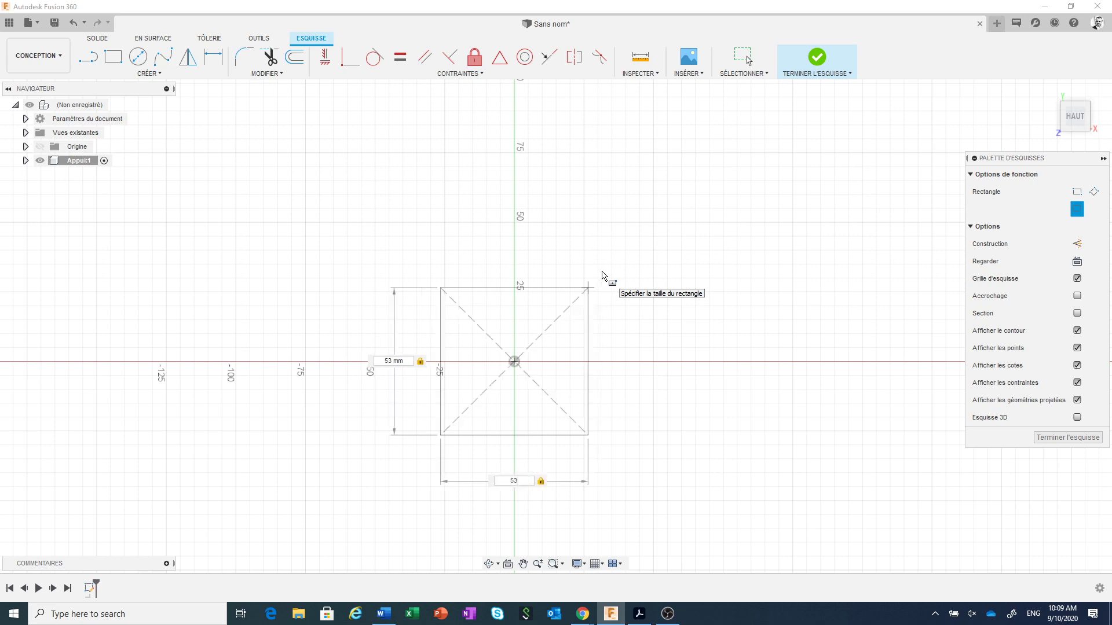
{"action": "key", "text": "Return"}
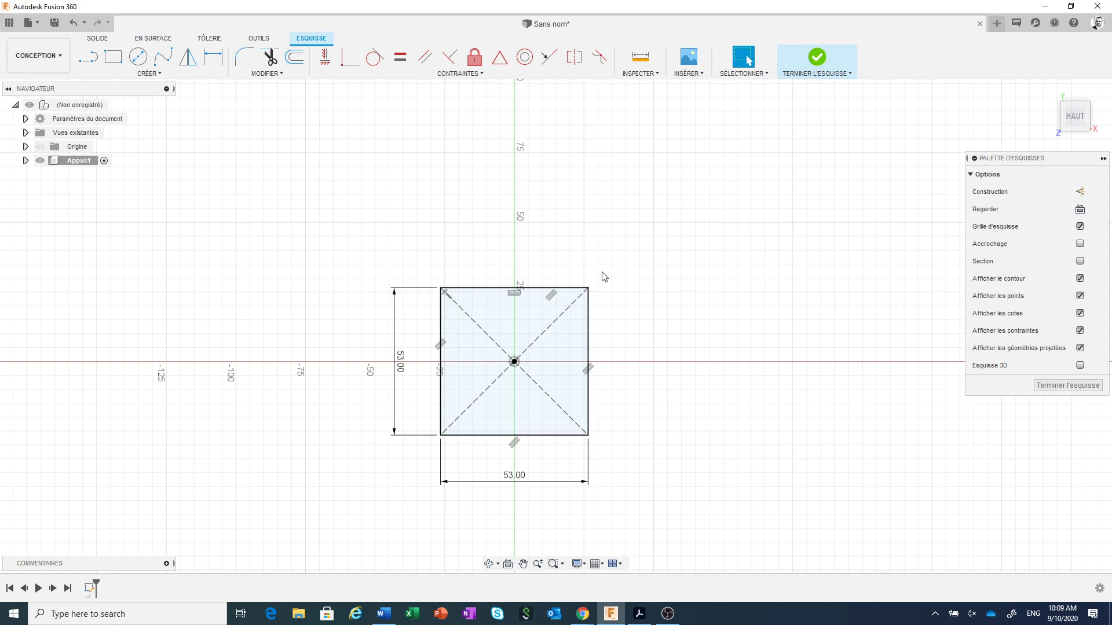
- Link the square's horizontal dimension to its vertical dimension so both sides share one value
{"action": "double_click", "coordinate": [522, 478]}
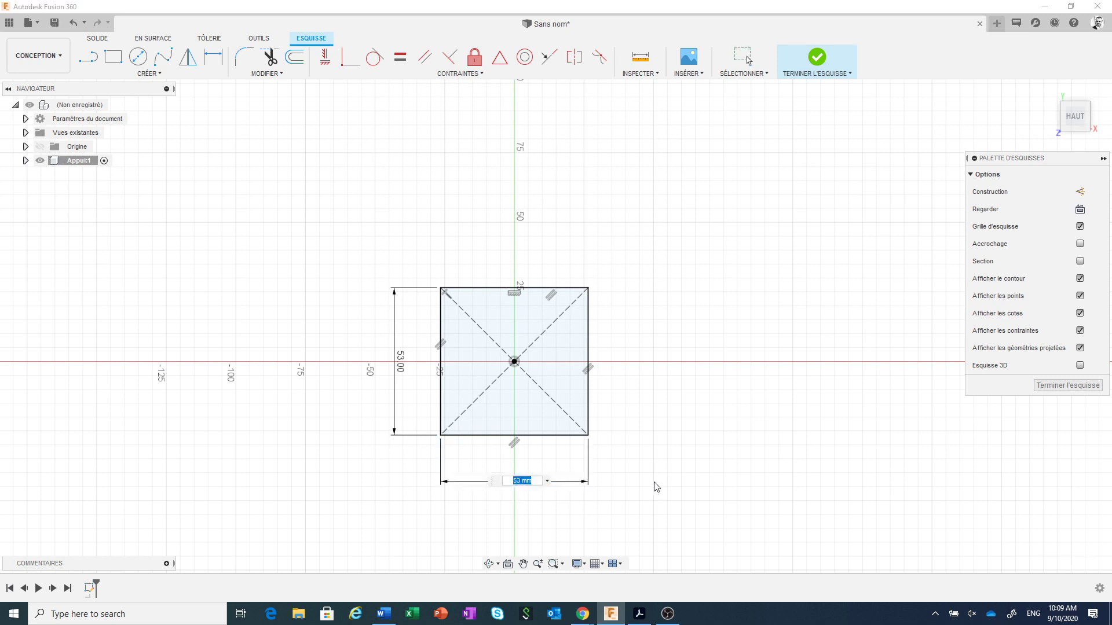
{"action": "left_click", "coordinate": [401, 360]}
{"action": "key", "text": "Return"}
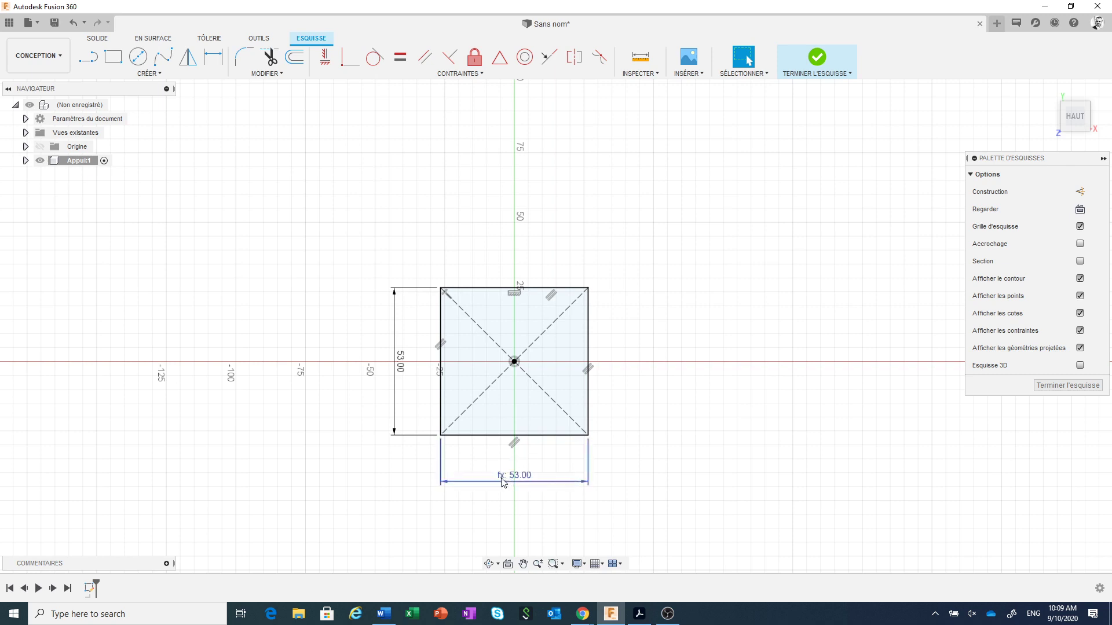
- Test the linked dimensions by setting the square's vertical dimension to 80 mm and back to 53 mm
{"action": "double_click", "coordinate": [402, 371]}
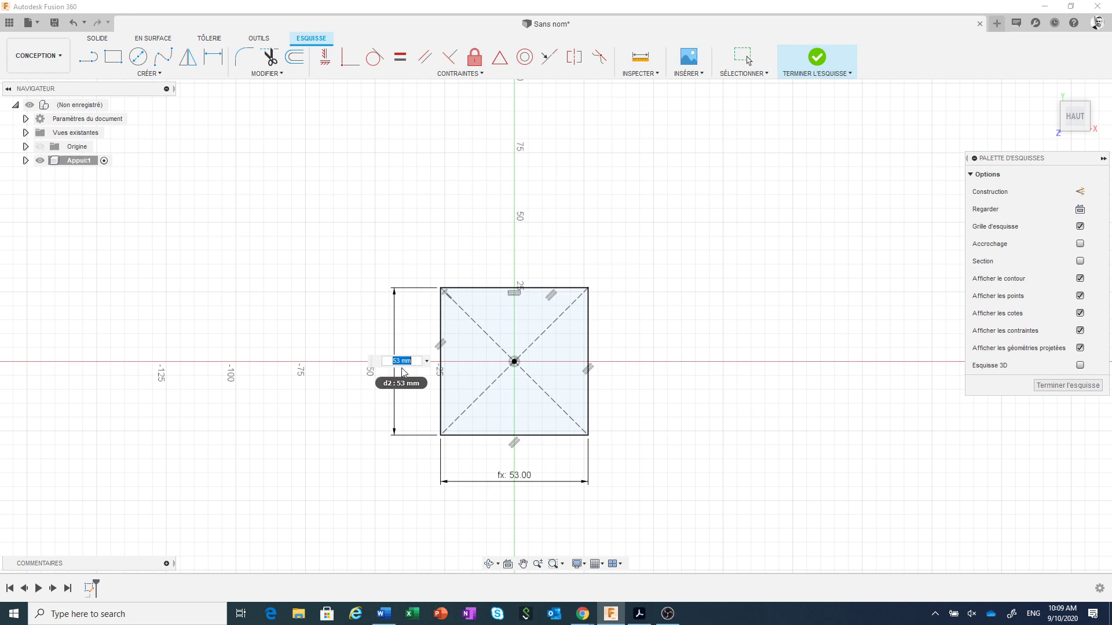
{"action": "type", "text": "80"}
{"action": "key", "text": "Return"}
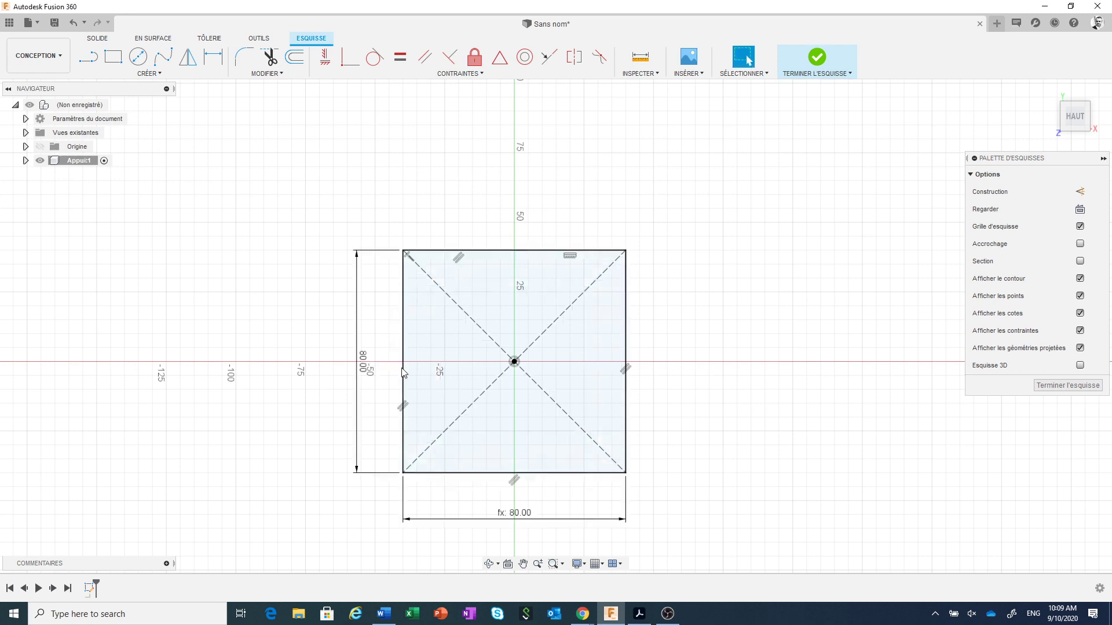
{"action": "double_click", "coordinate": [364, 371]}
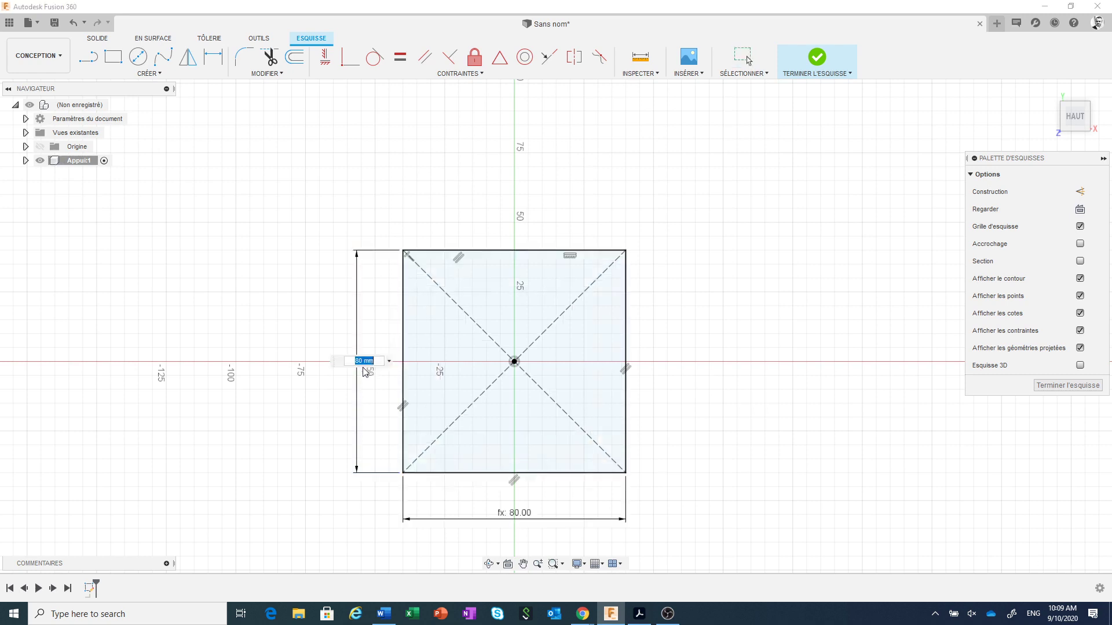
{"action": "type", "text": "53"}
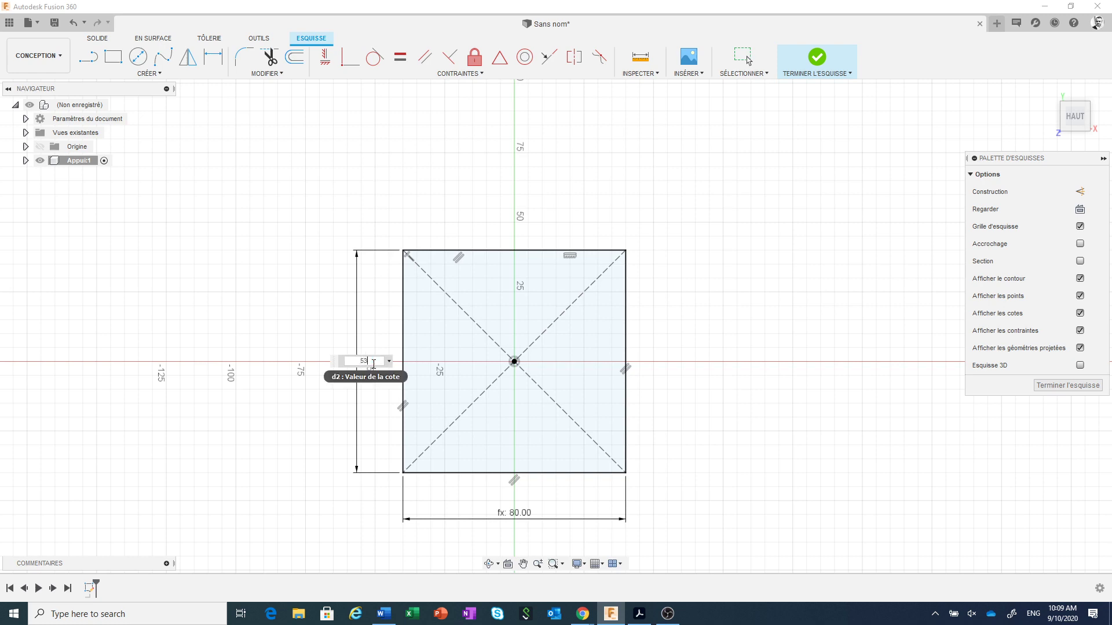
{"action": "key", "text": "Return"}
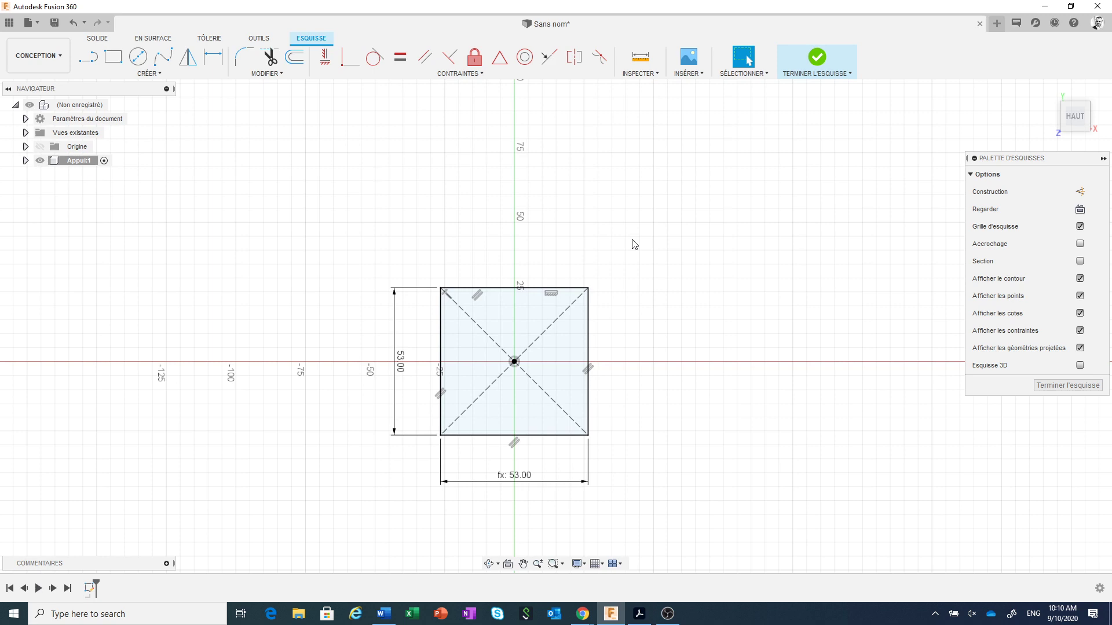
- Fillet all four corners of the 53 mm square with a 7 mm radius
{"action": "left_click", "coordinate": [242, 58]}
{"action": "left_click", "coordinate": [440, 341]}
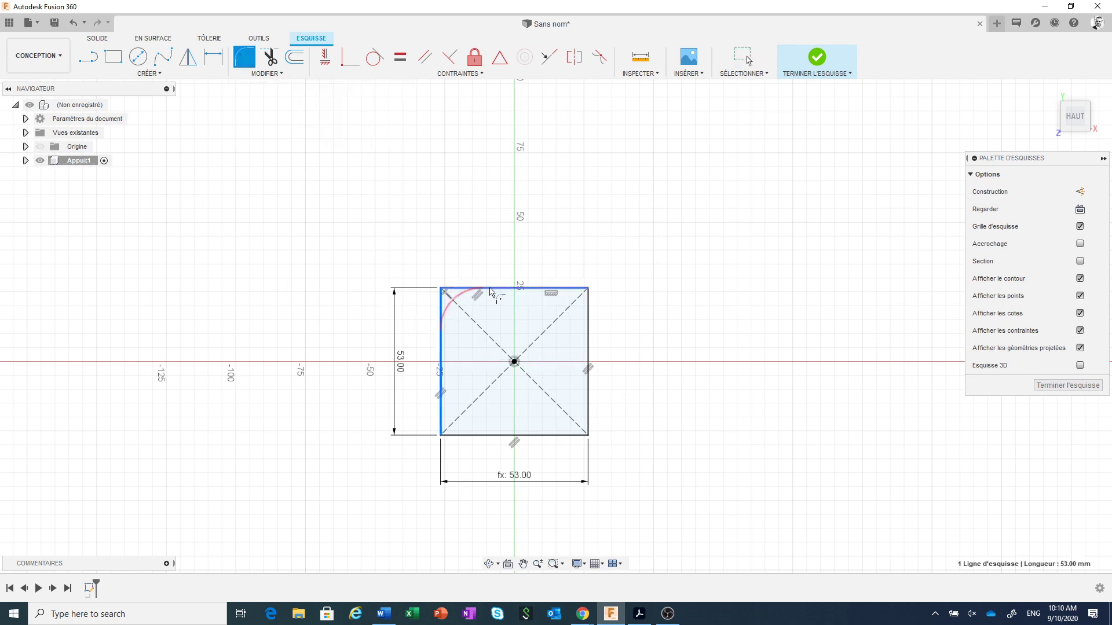
{"action": "left_click", "coordinate": [491, 291]}
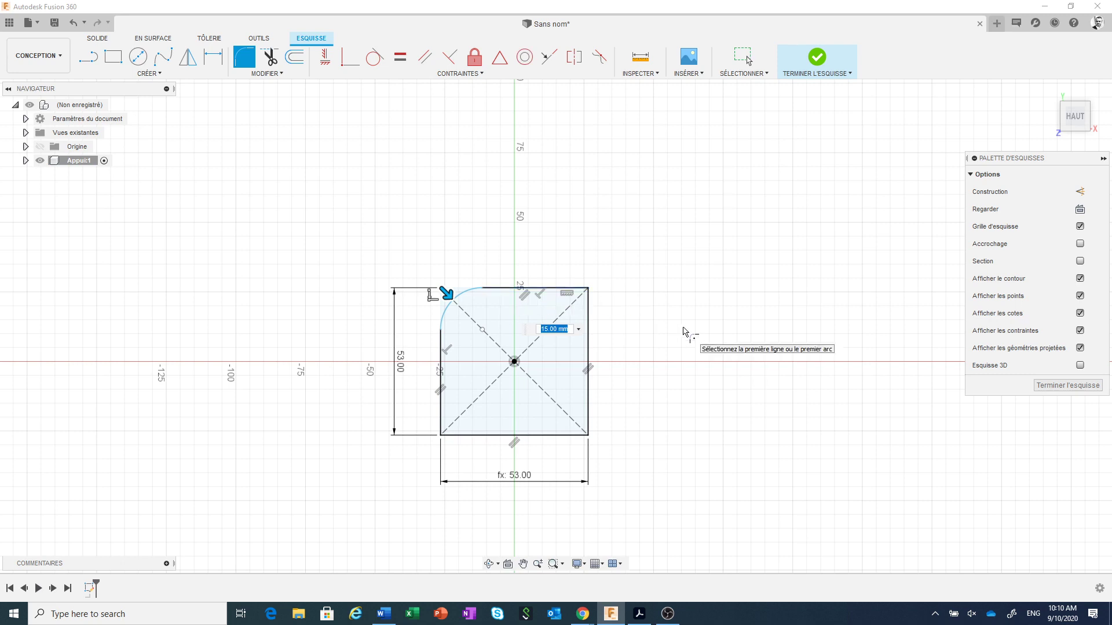
{"action": "type", "text": "7"}
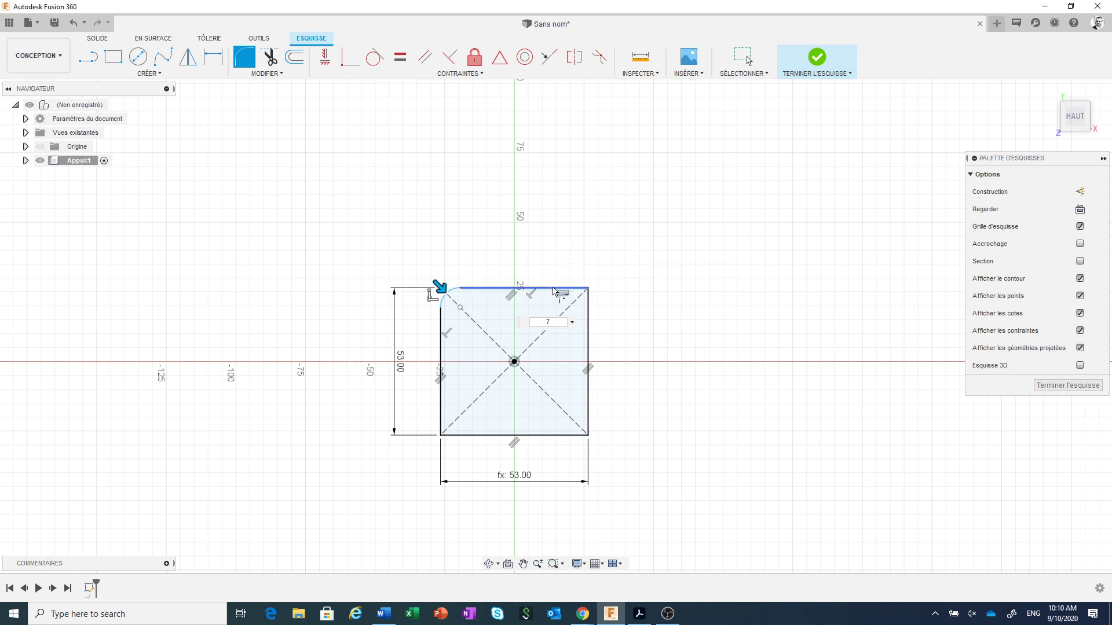
{"action": "key", "text": "Return"}
{"action": "left_click", "coordinate": [588, 330]}
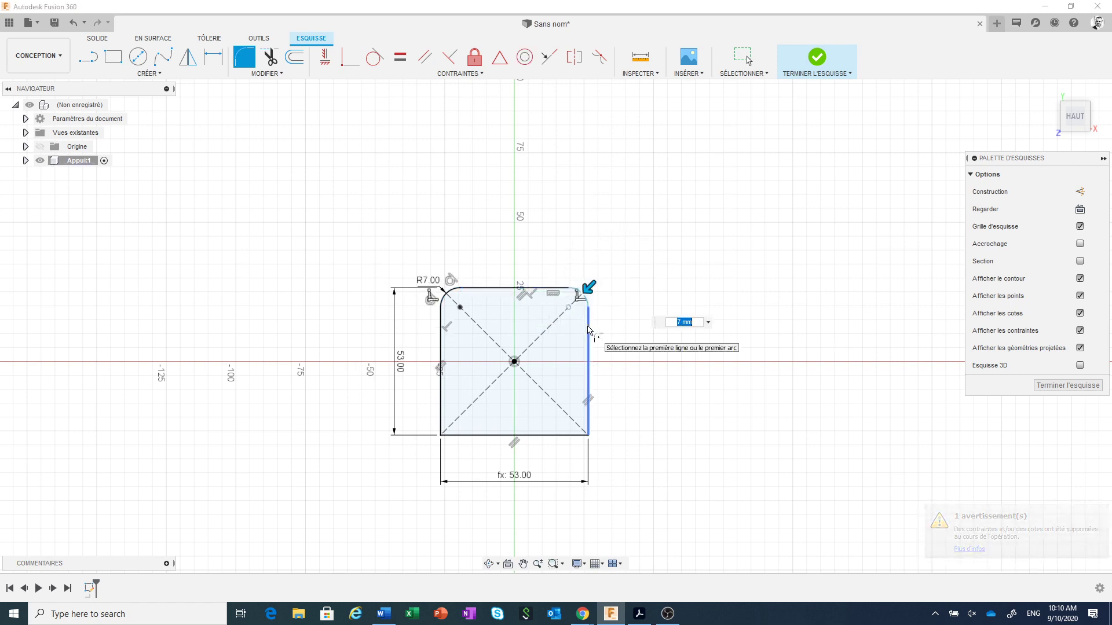
{"action": "key", "text": "Return"}
{"action": "left_click", "coordinate": [589, 389]}
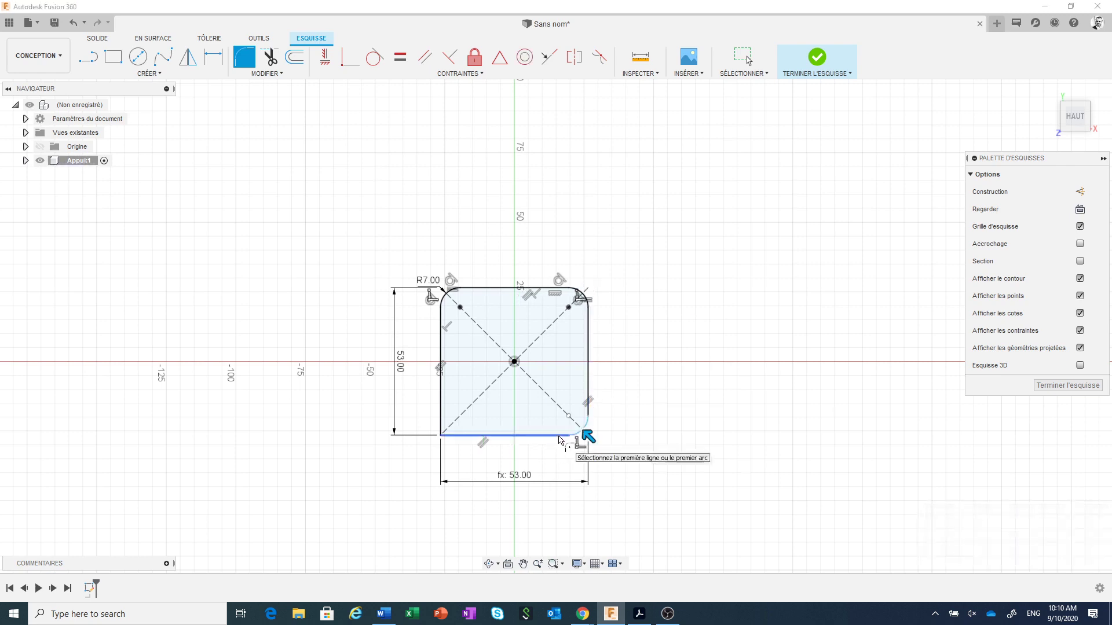
{"action": "left_click", "coordinate": [560, 439]}
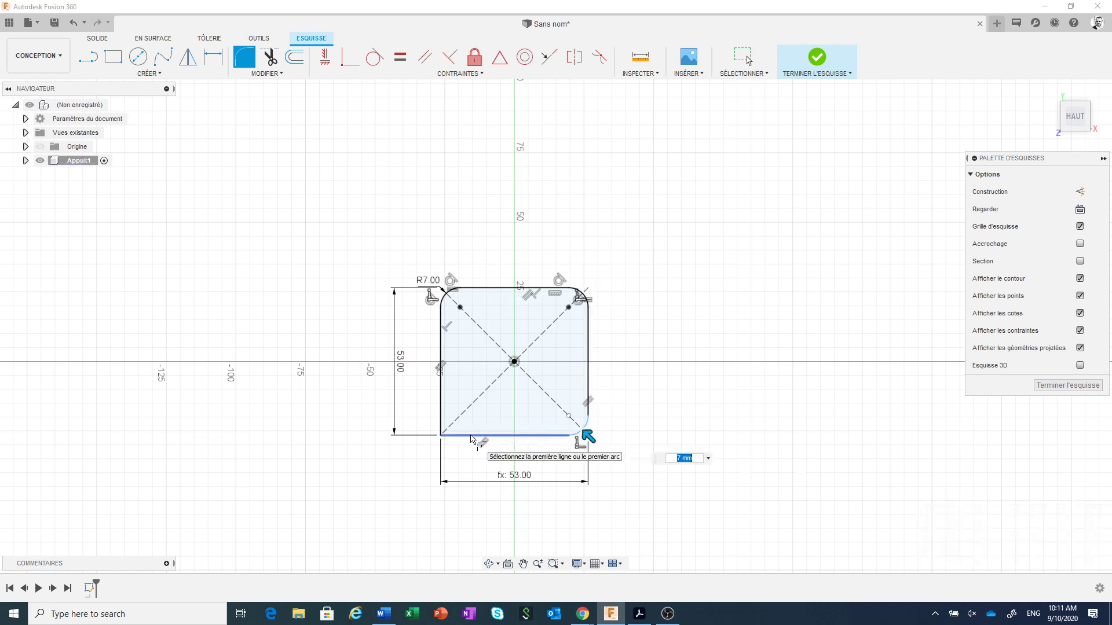
{"action": "key", "text": "Return"}
{"action": "left_click", "coordinate": [472, 435]}
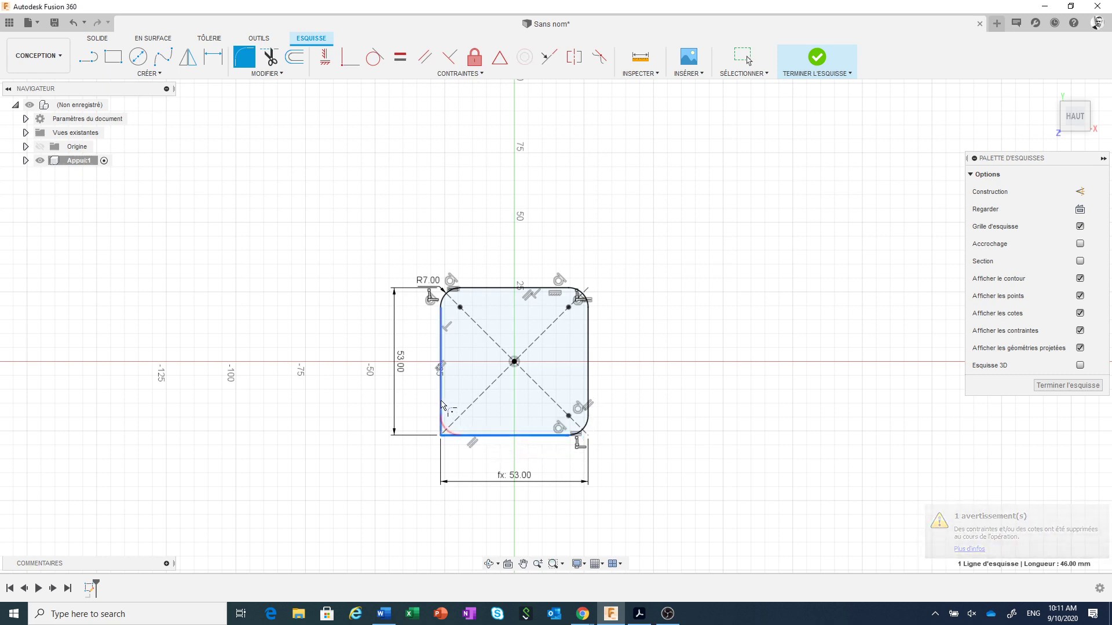
{"action": "left_click", "coordinate": [442, 401]}
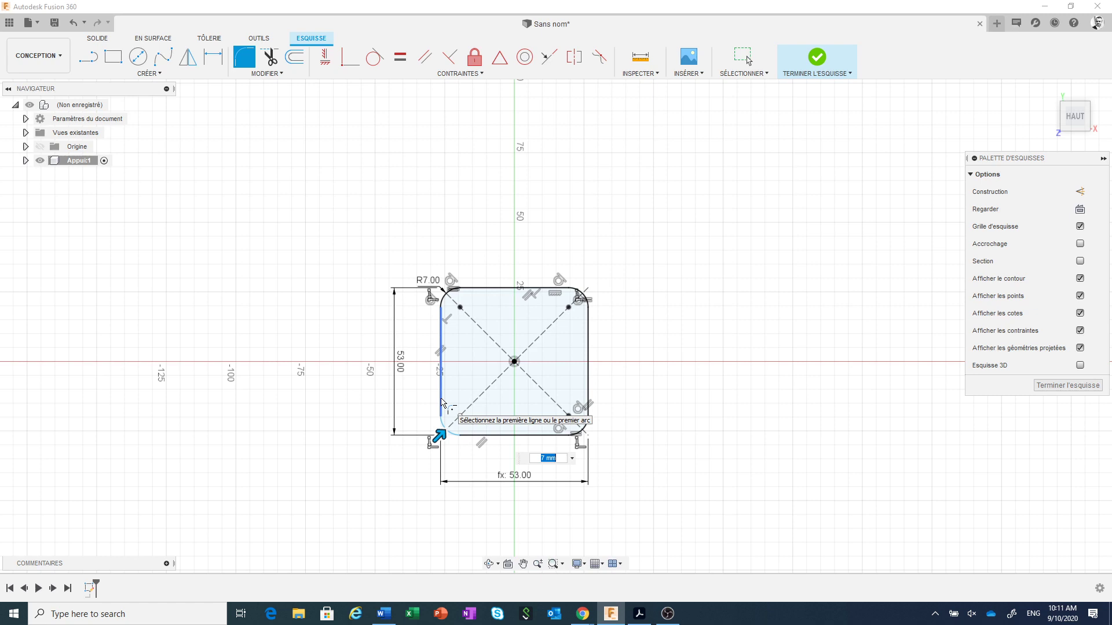
{"action": "key", "text": "Return"}
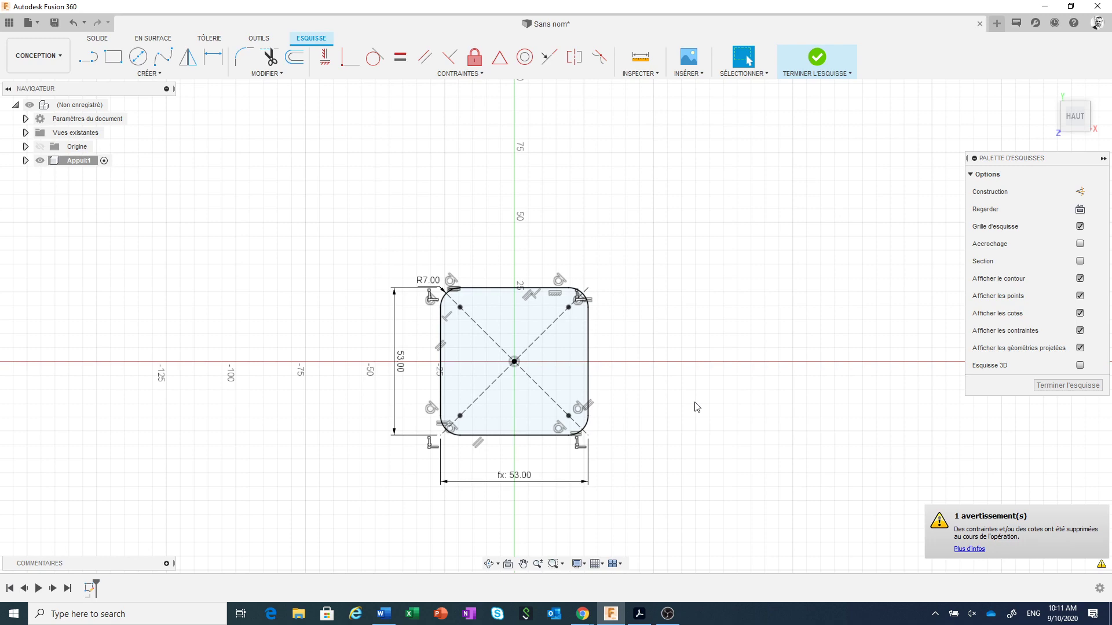
- Check the Bottom_Corner drawing in Acrobat, return to Fusion 360 and finish the base sketch
{"action": "left_click", "coordinate": [639, 613]}
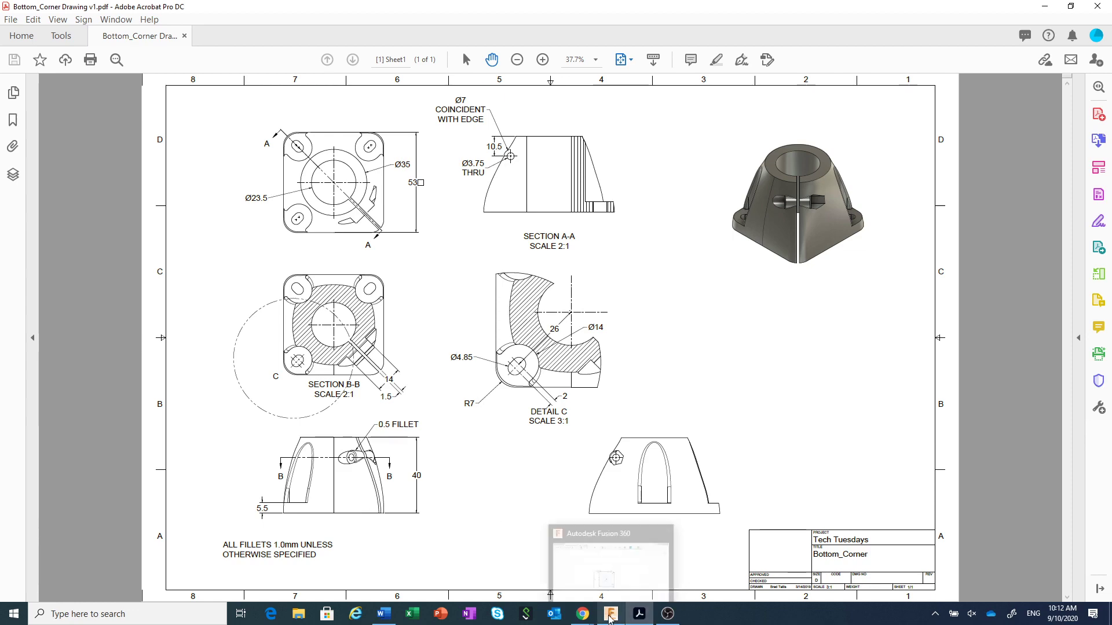
{"action": "left_click", "coordinate": [609, 617]}
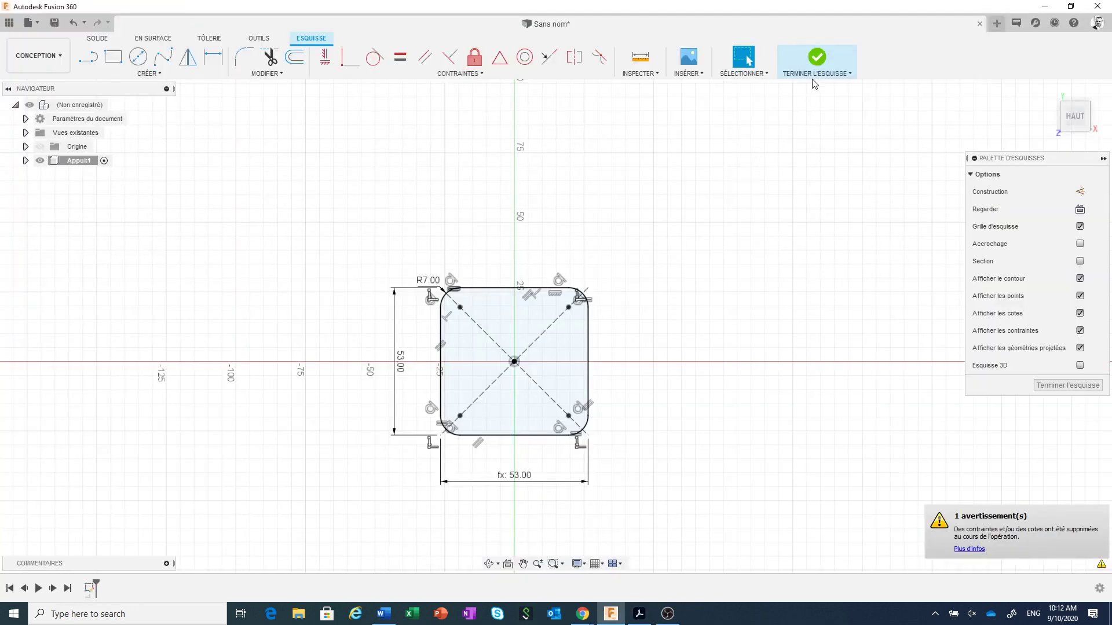
{"action": "left_click", "coordinate": [815, 58]}
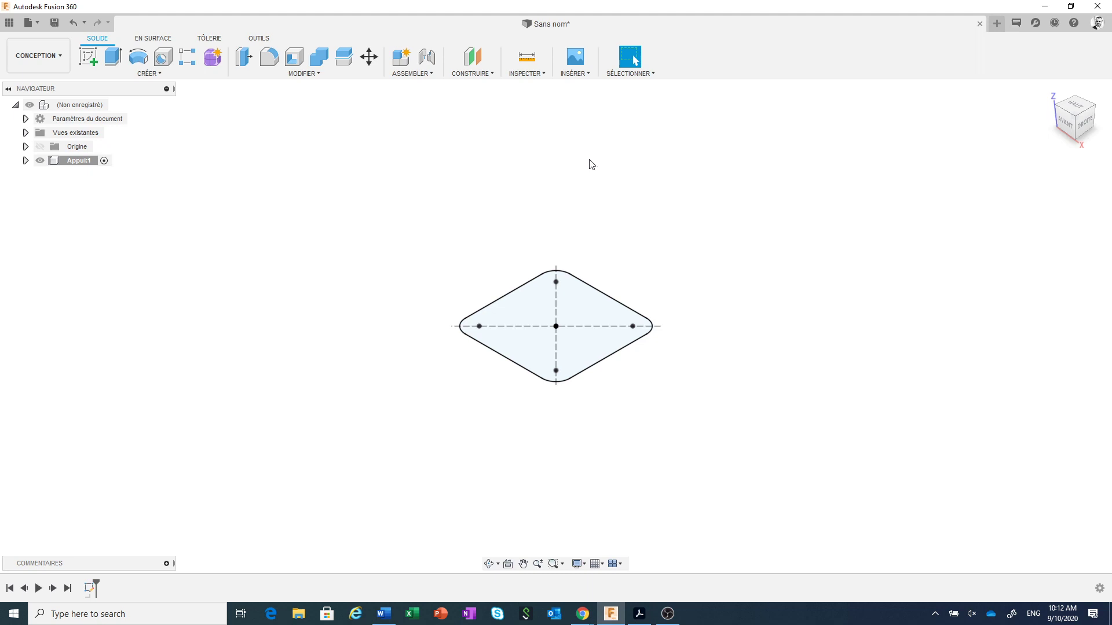
- Create a construction plane offset 40 mm above the XY plane
{"action": "left_click", "coordinate": [473, 61]}
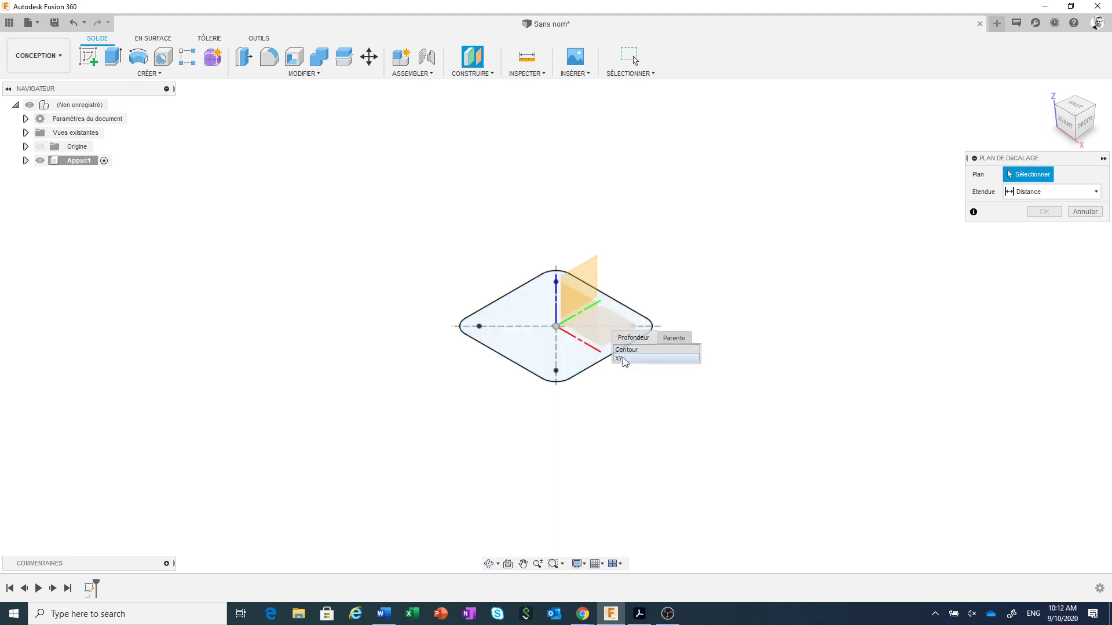
{"action": "left_click", "coordinate": [622, 359]}
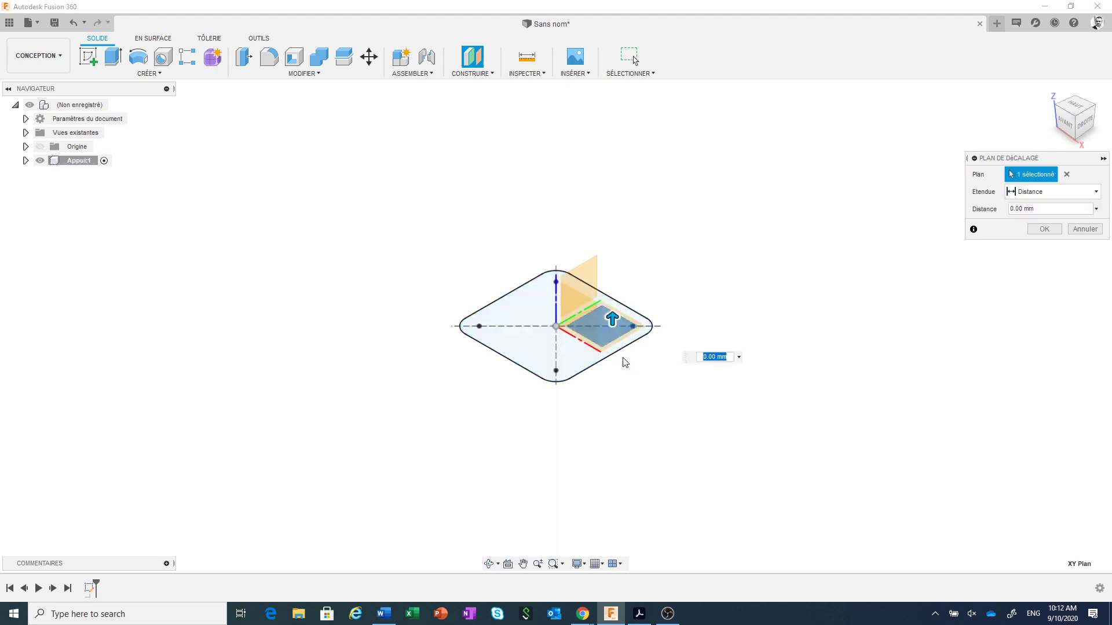
{"action": "left_click_drag", "start_coordinate": [612, 320], "coordinate": [631, 198]}
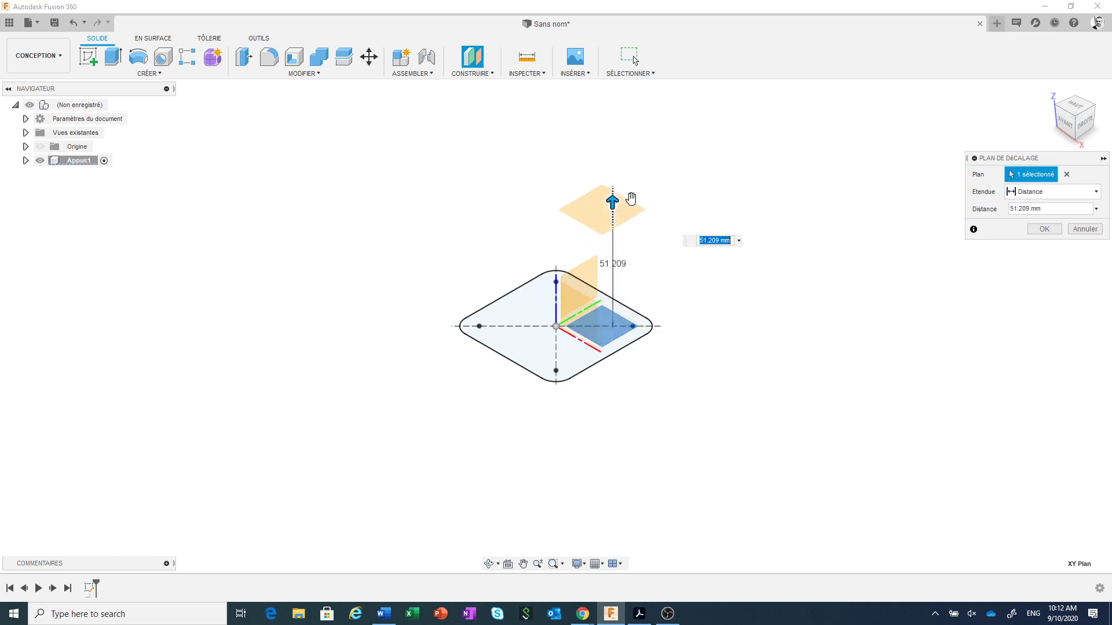
{"action": "type", "text": "40"}
{"action": "key", "text": "Return"}
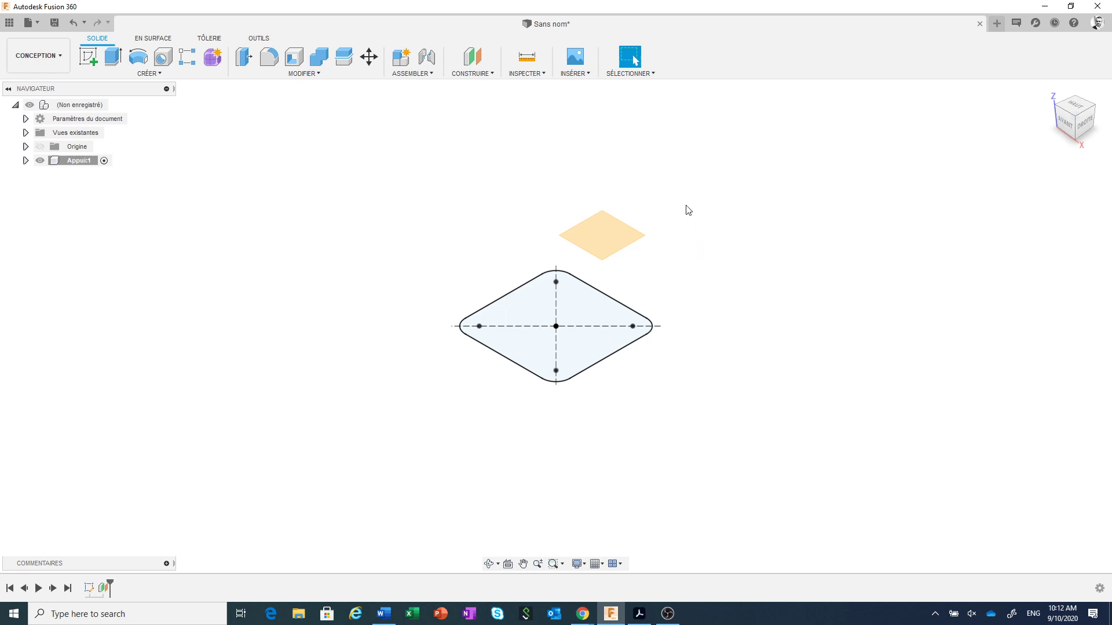
- Sketch a 35 mm diameter circle centered on the origin on the offset plane and finish the sketch
{"action": "left_click", "coordinate": [600, 237]}
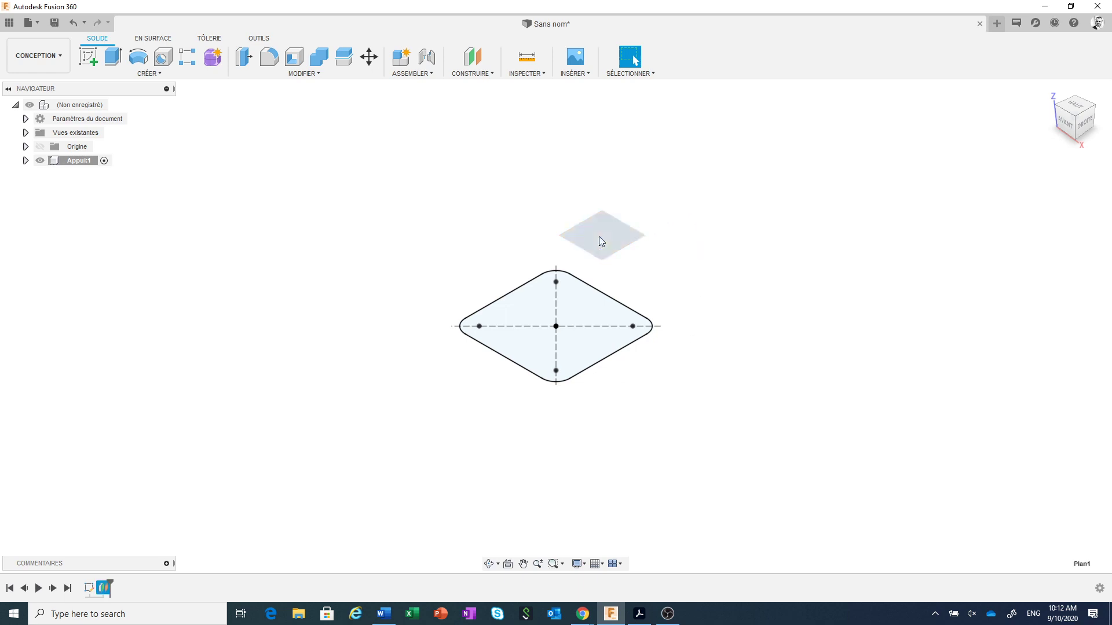
{"action": "right_click", "coordinate": [599, 236]}
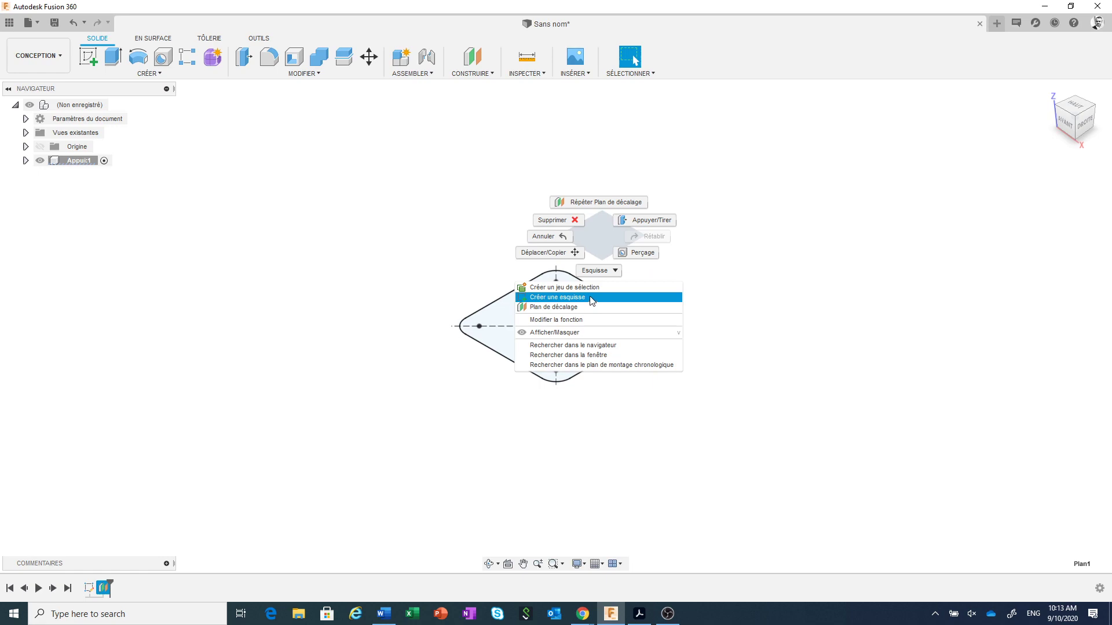
{"action": "left_click", "coordinate": [591, 299]}
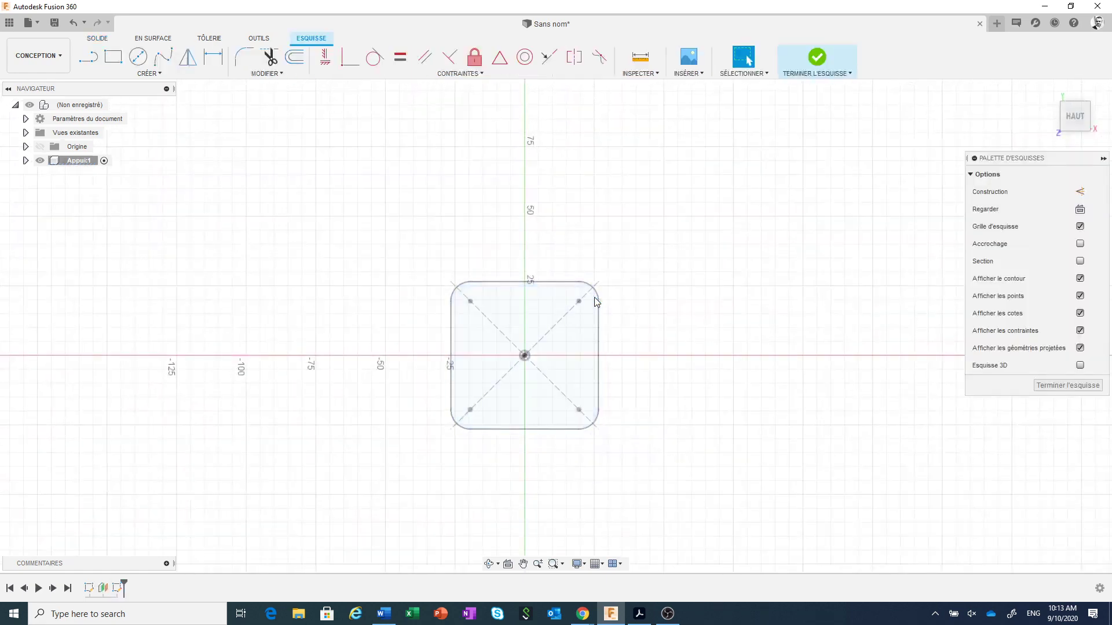
{"action": "left_click", "coordinate": [139, 58]}
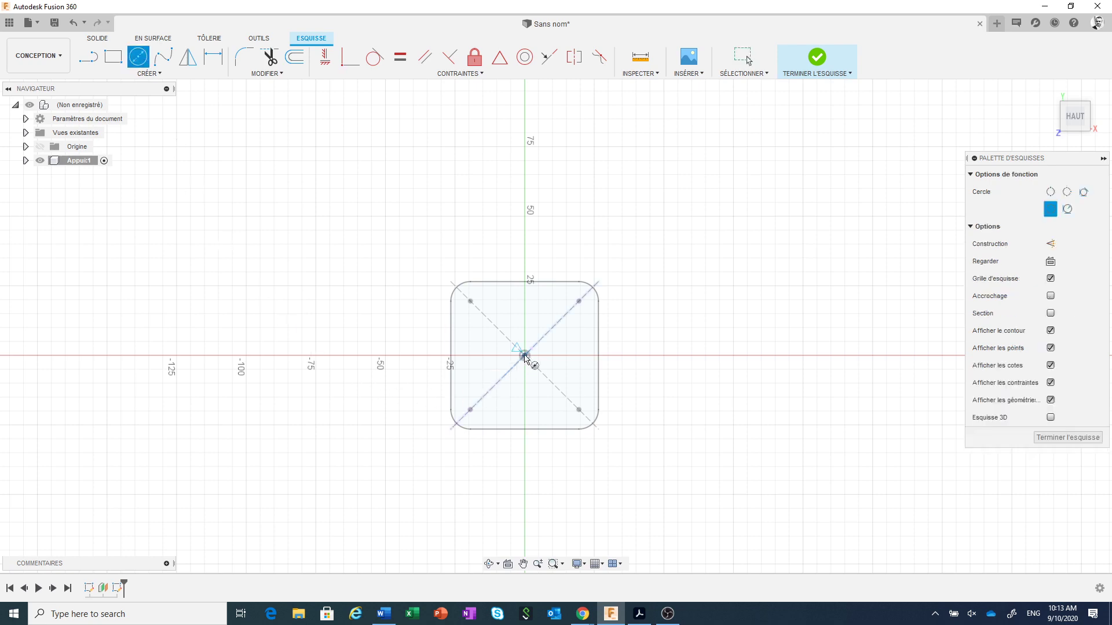
{"action": "scroll", "coordinate": [519, 365], "scroll_direction": "up", "scroll_amount": 2}
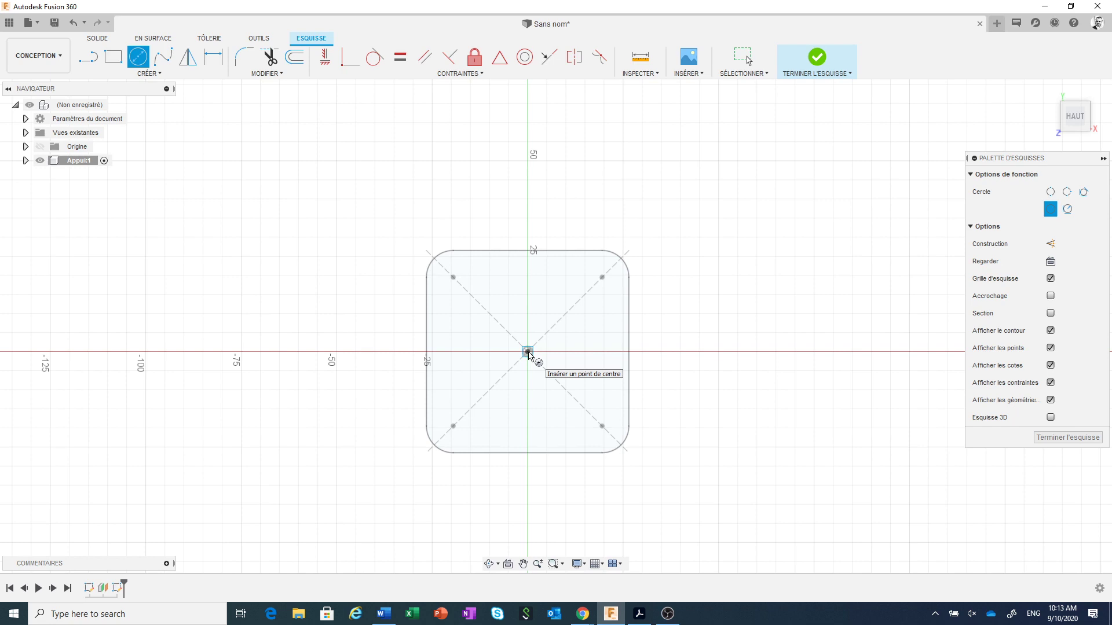
{"action": "left_click", "coordinate": [528, 351]}
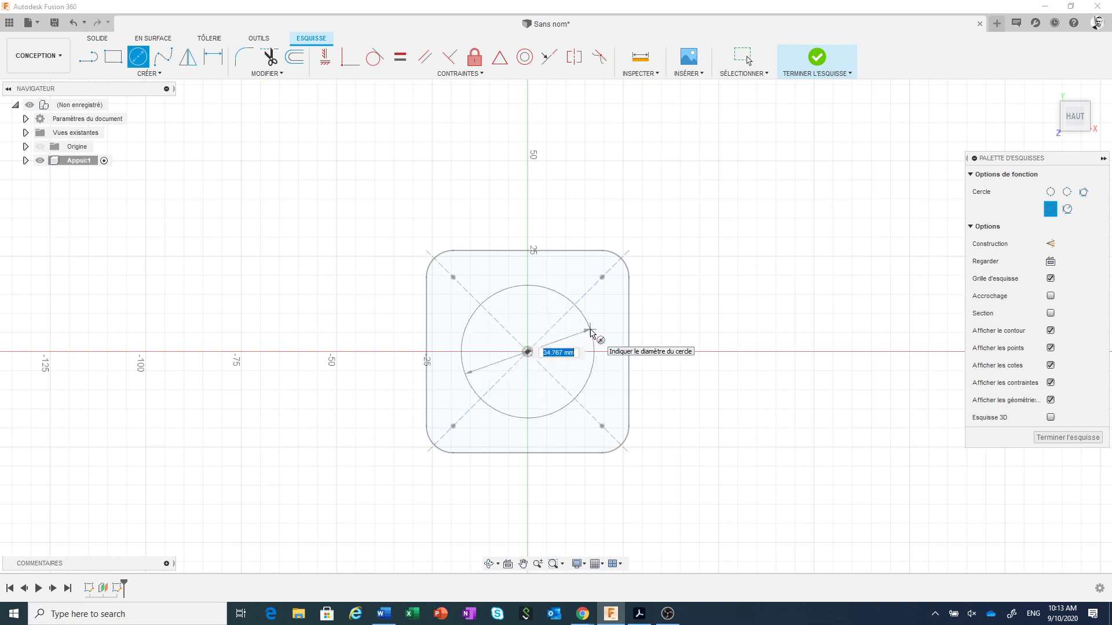
{"action": "type", "text": "35"}
{"action": "key", "text": "Return"}
{"action": "key", "text": "Escape"}
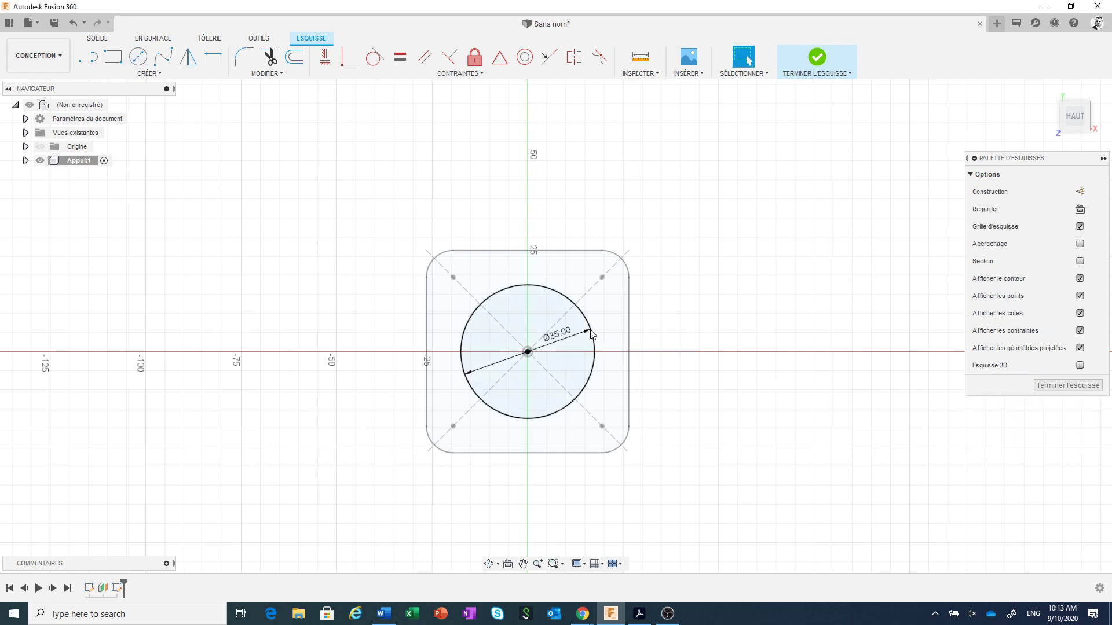
{"action": "left_click", "coordinate": [819, 58]}
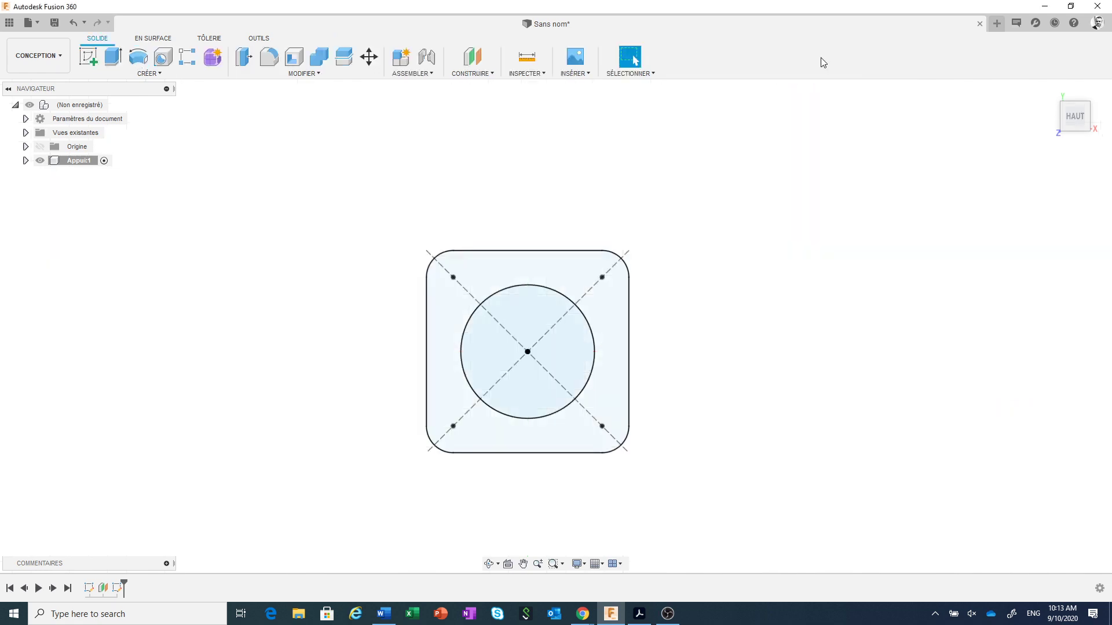
{"action": "middle_click_drag", "start_coordinate": [889, 251], "coordinate": [888, 169], "text": "shift"}
{"action": "key", "text": "Escape"}
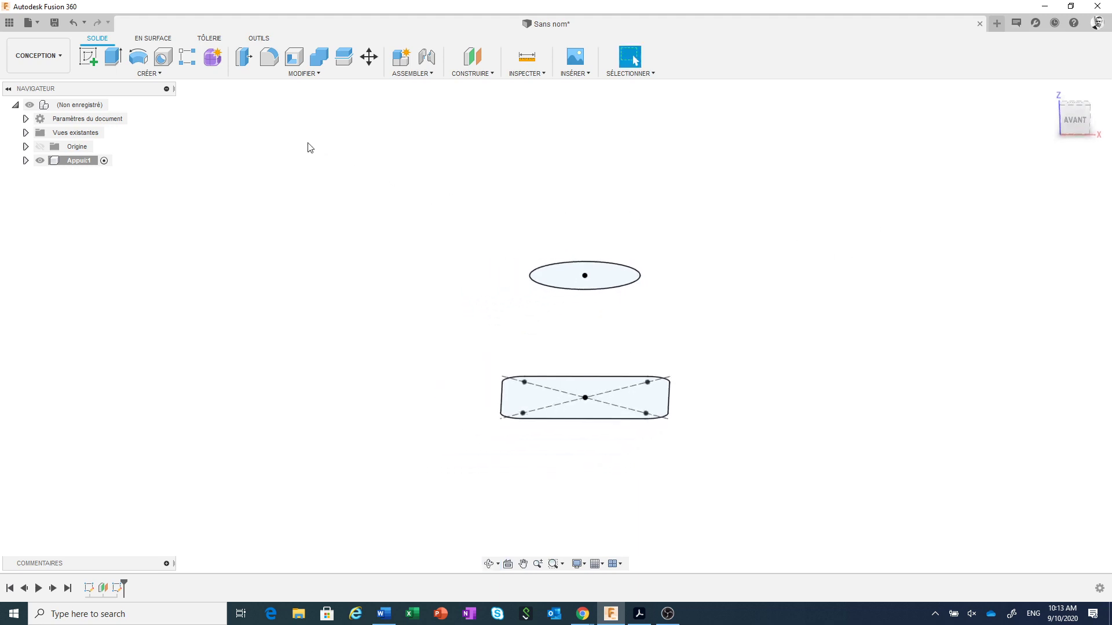
{"action": "left_click", "coordinate": [154, 73]}
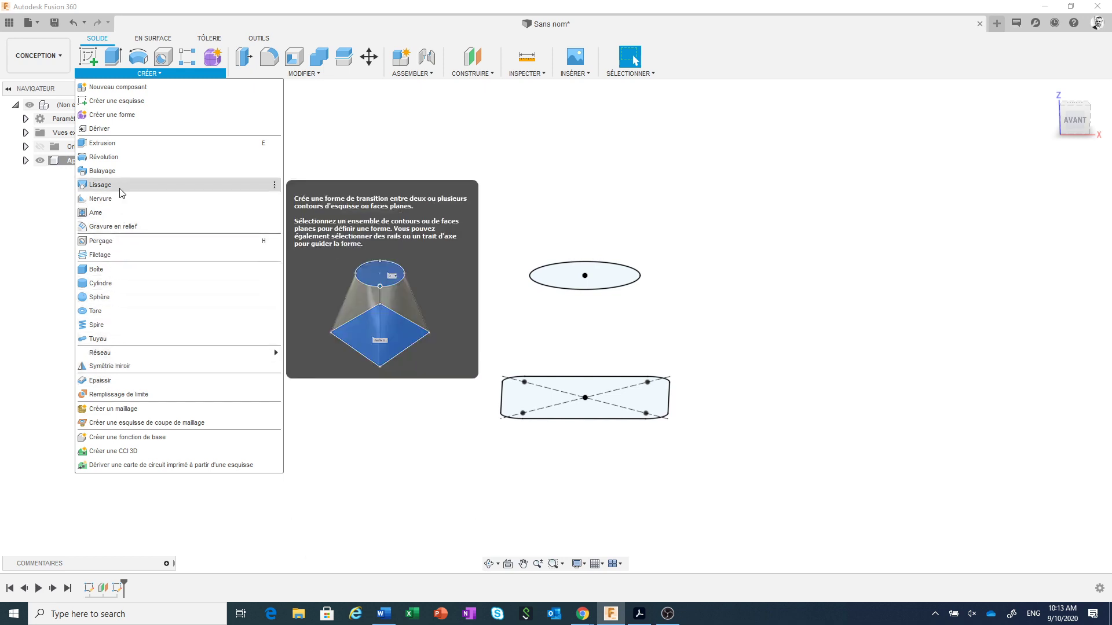
{"action": "left_click", "coordinate": [275, 187]}
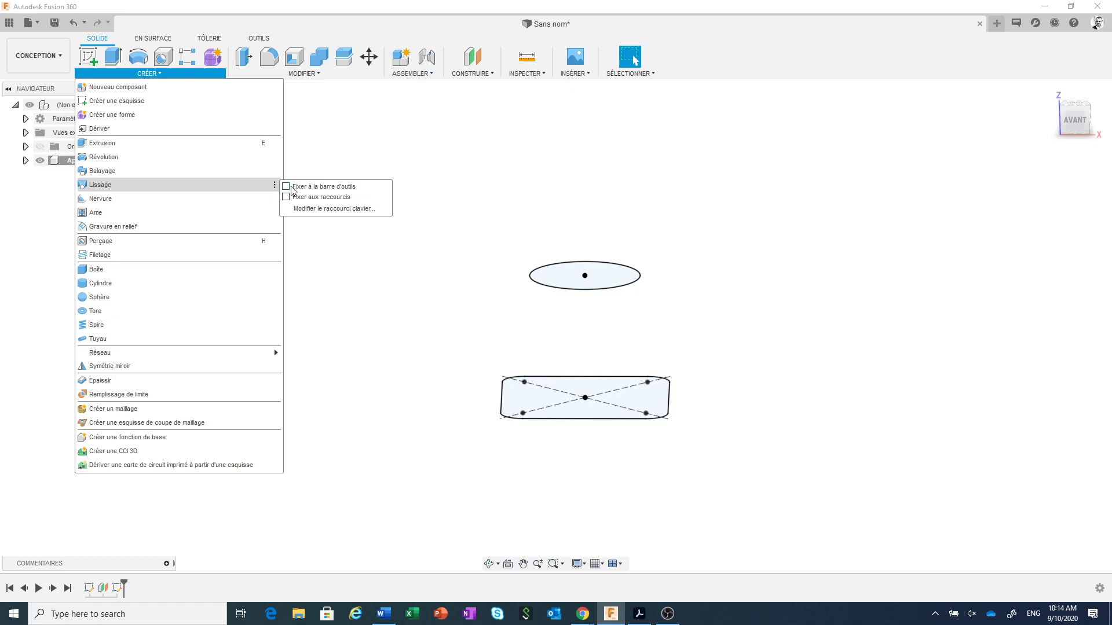
{"action": "left_click", "coordinate": [378, 258]}
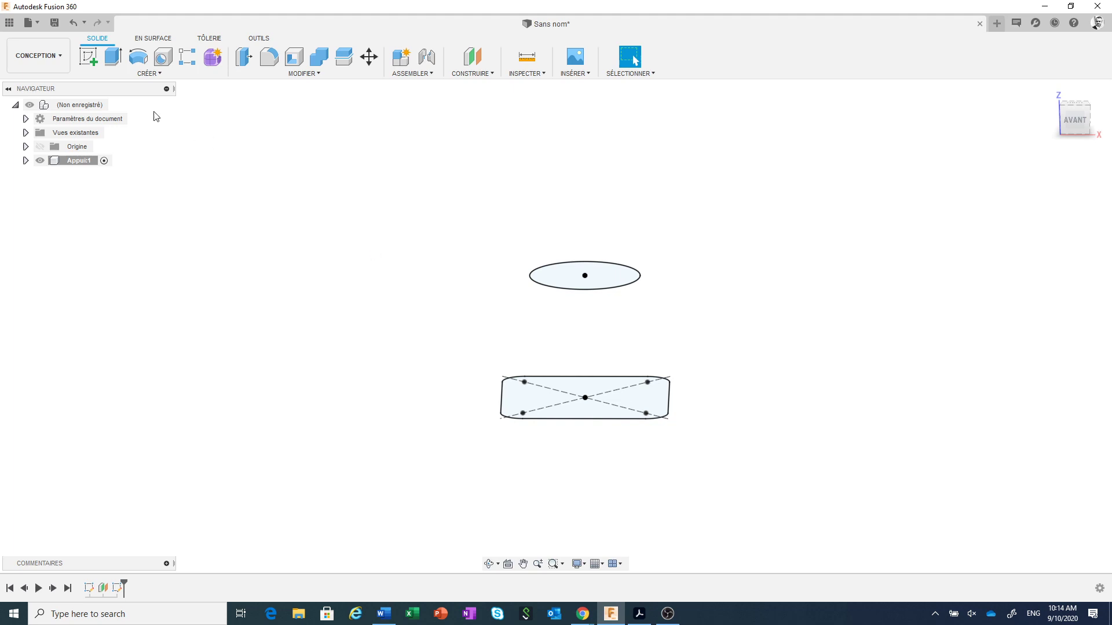
{"action": "left_click", "coordinate": [154, 76]}
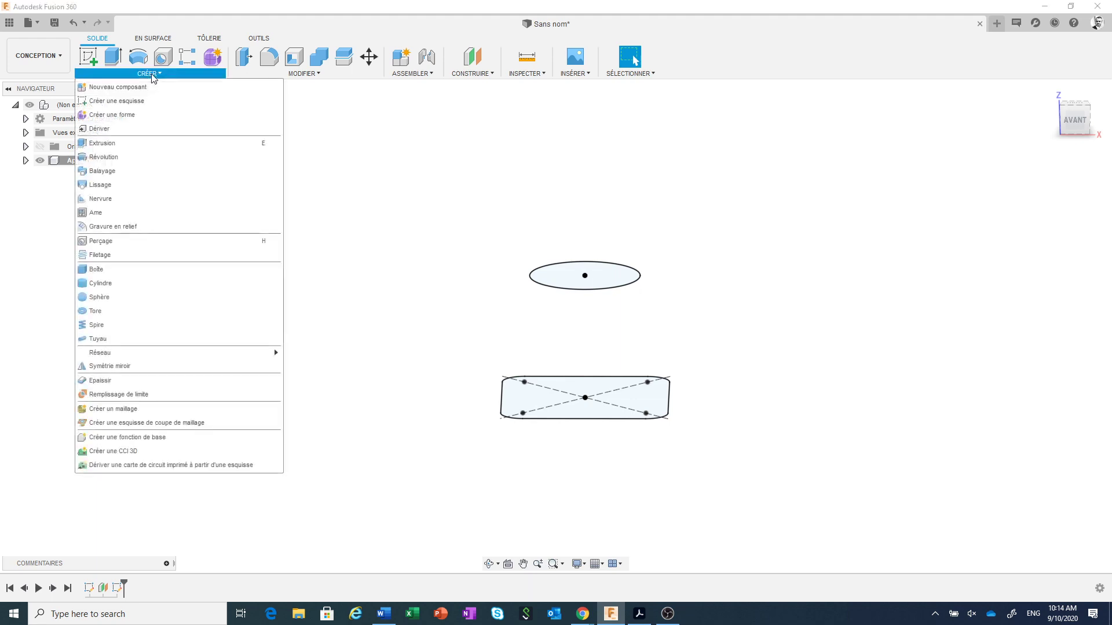
{"action": "left_click", "coordinate": [354, 186]}
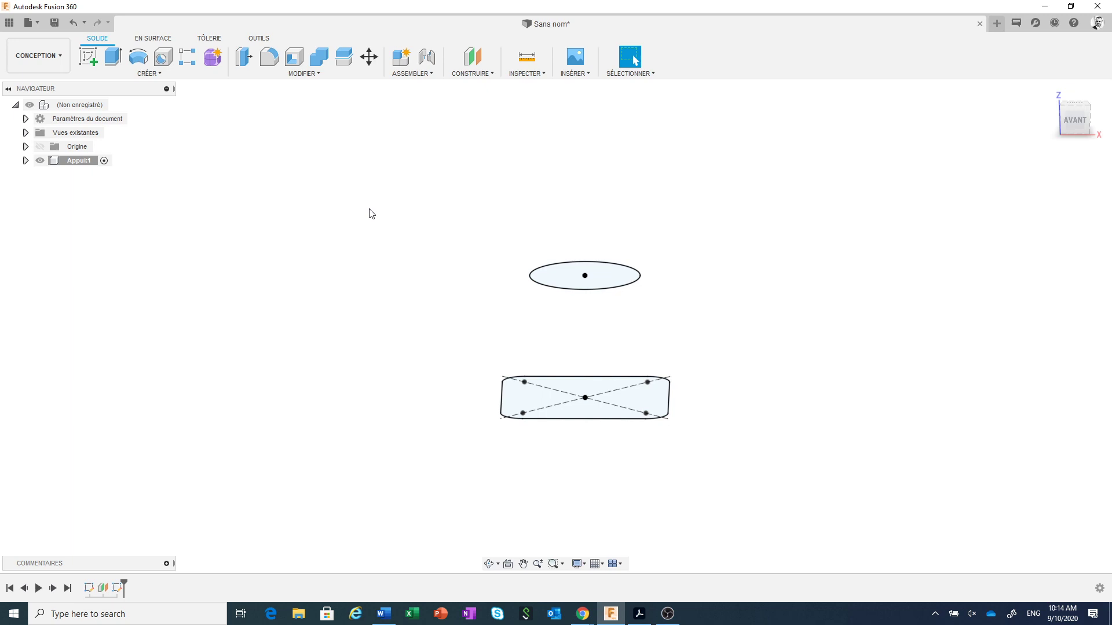
- Start a solid loft (Lissage) as a new body from the rounded square base profile to the circle above it
{"action": "key", "text": "s"}
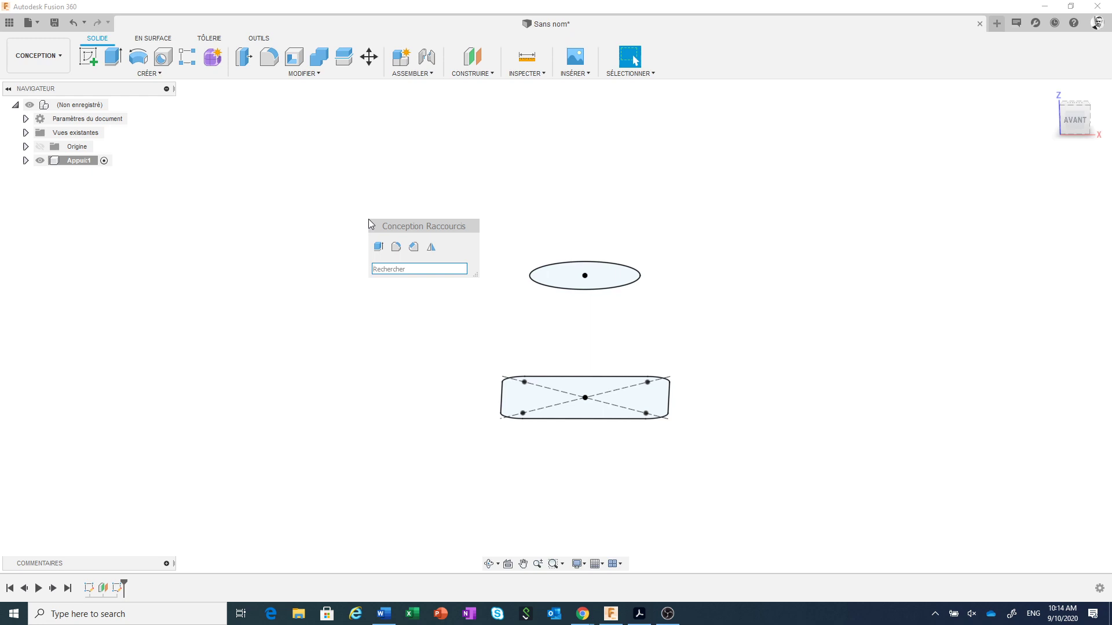
{"action": "type", "text": "l"}
{"action": "type", "text": "l"}
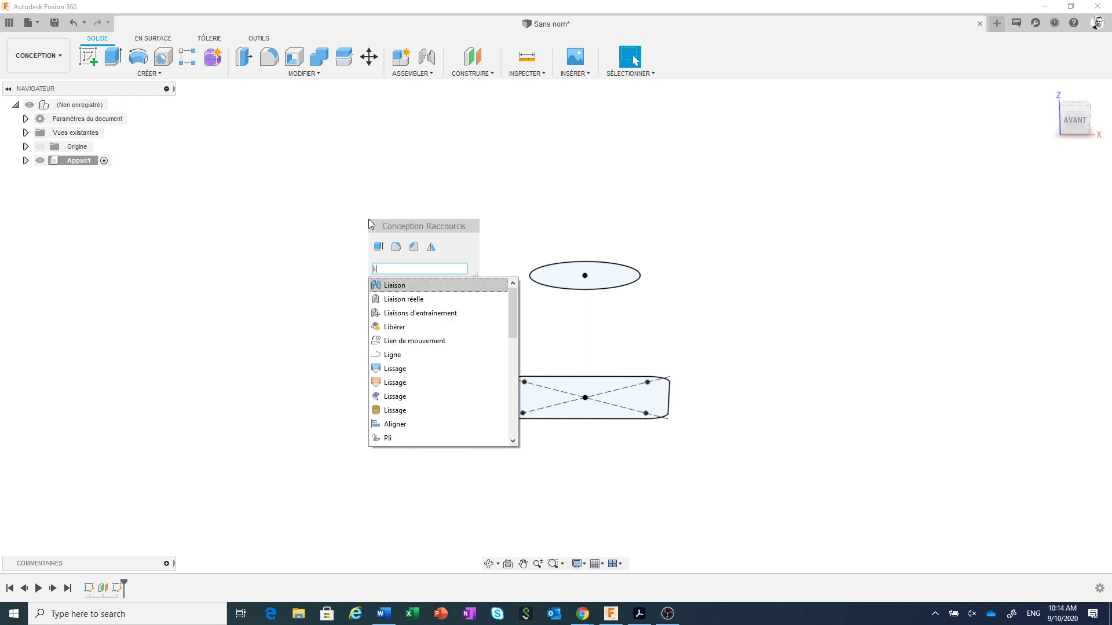
{"action": "type", "text": "ss"}
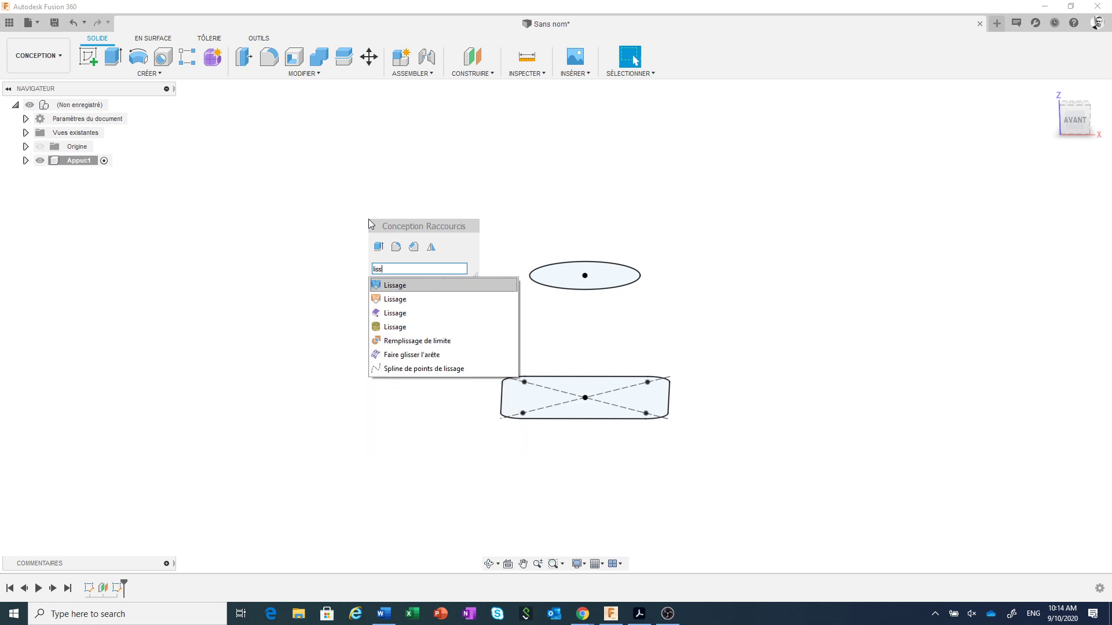
{"action": "left_click", "coordinate": [418, 292]}
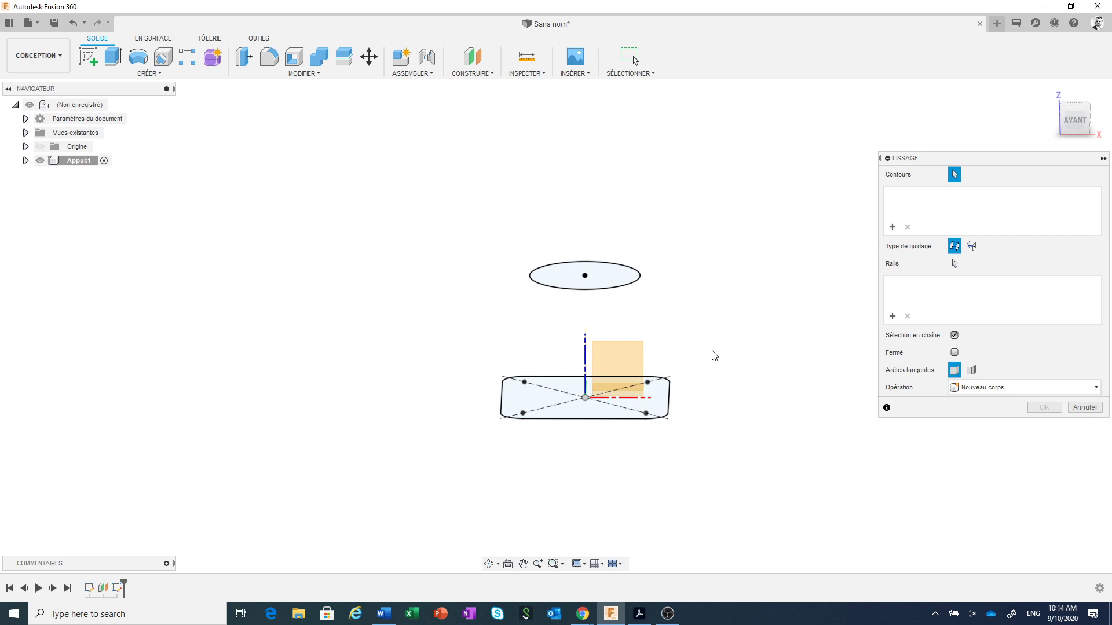
{"action": "left_click", "coordinate": [599, 423]}
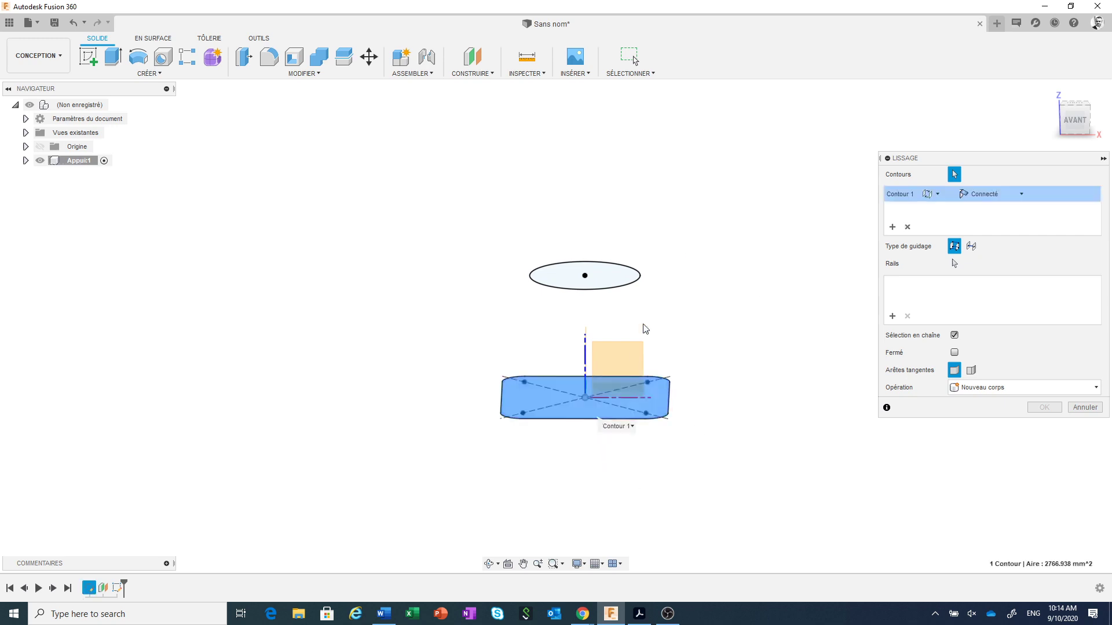
{"action": "left_click", "coordinate": [632, 286]}
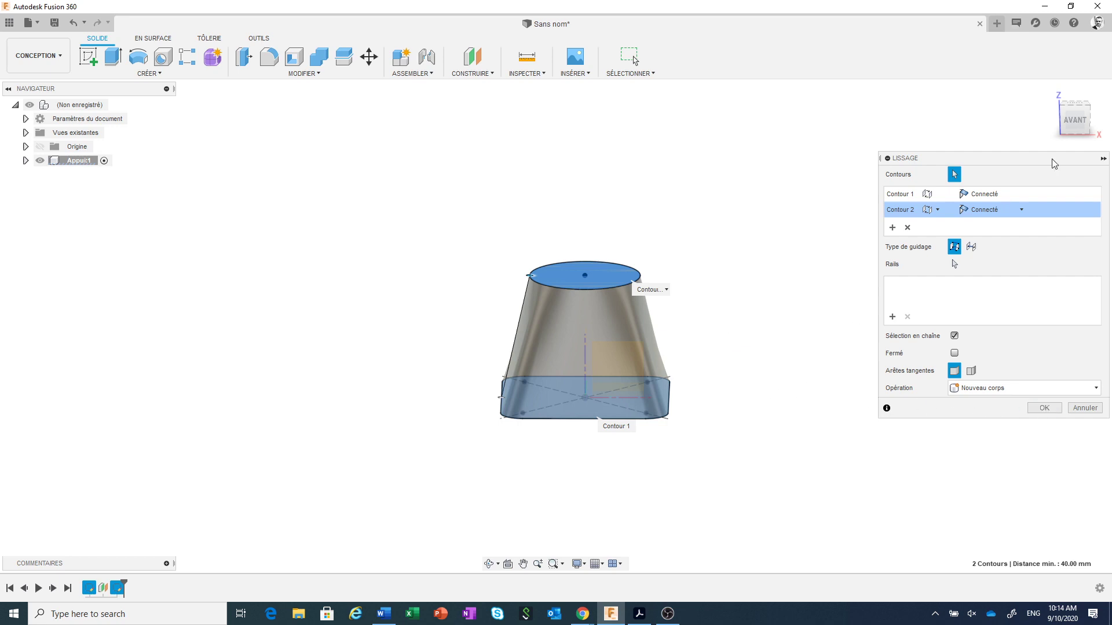
- Compare the loft's front profile with the Bottom_Corner drawing in Acrobat and return to Fusion 360
{"action": "left_click", "coordinate": [1075, 121]}
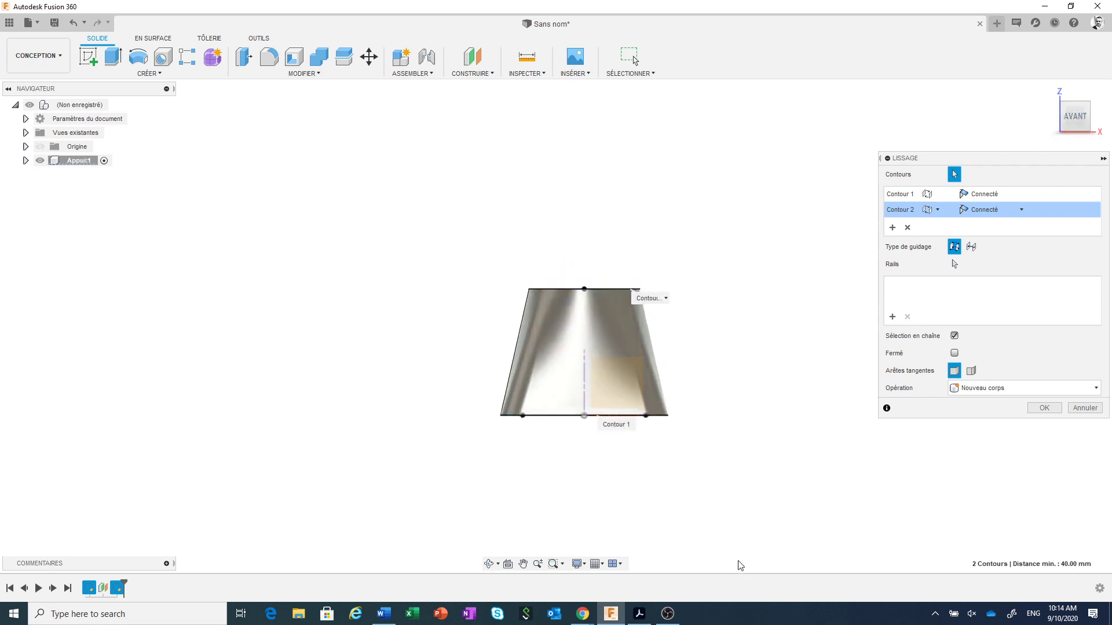
{"action": "left_click", "coordinate": [639, 614]}
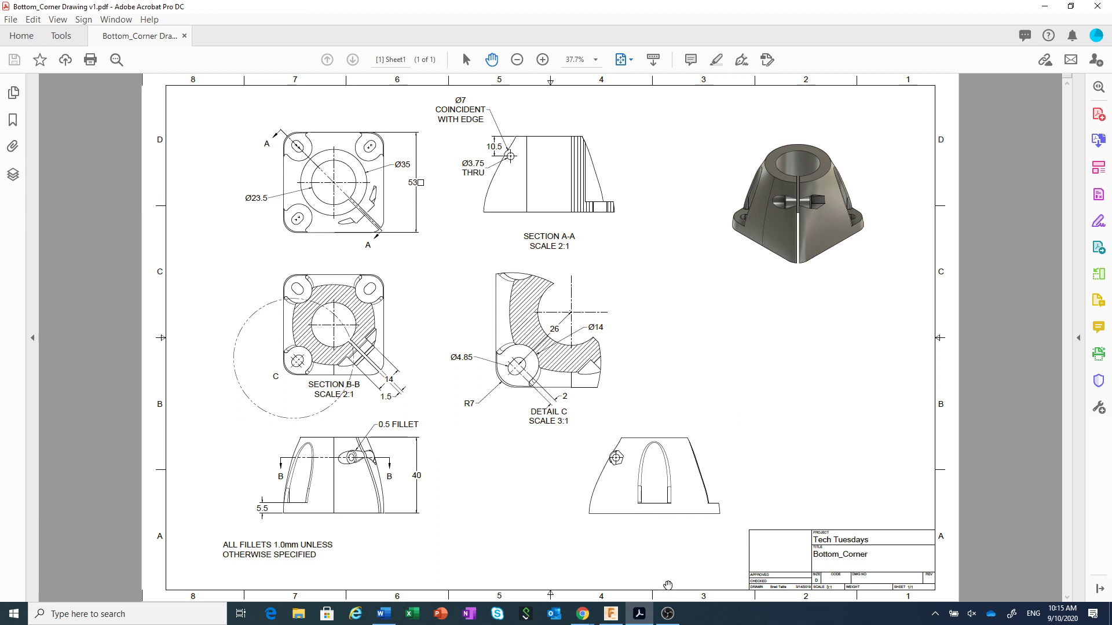
{"action": "left_click", "coordinate": [616, 617]}
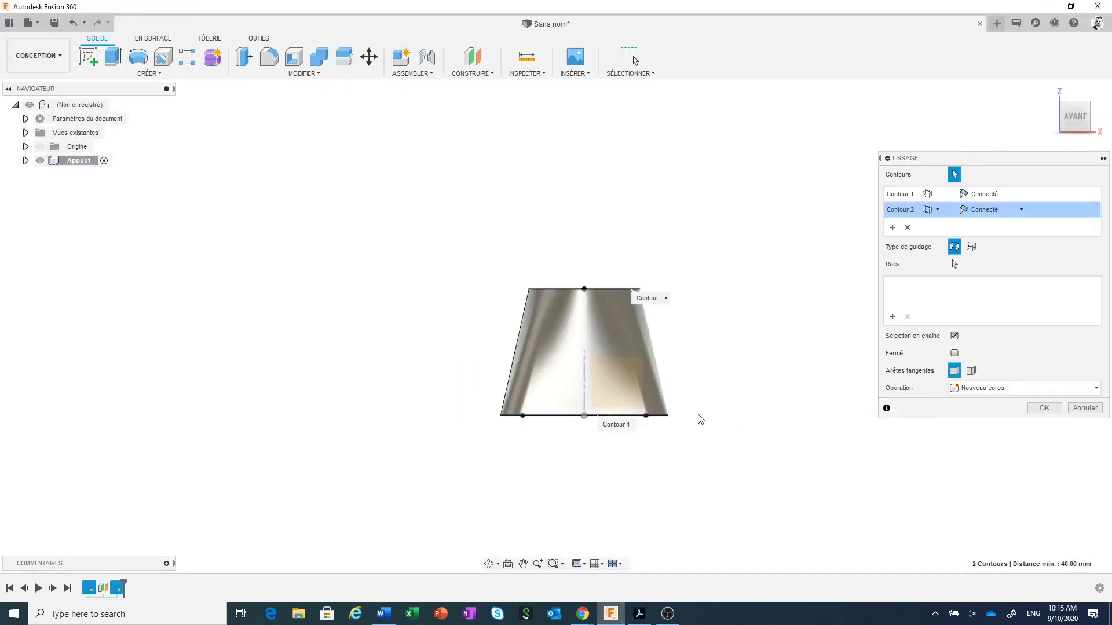
{"action": "scroll", "coordinate": [675, 355], "scroll_direction": "up", "scroll_amount": 4}
{"action": "middle_click_drag", "start_coordinate": [675, 359], "coordinate": [727, 313]}
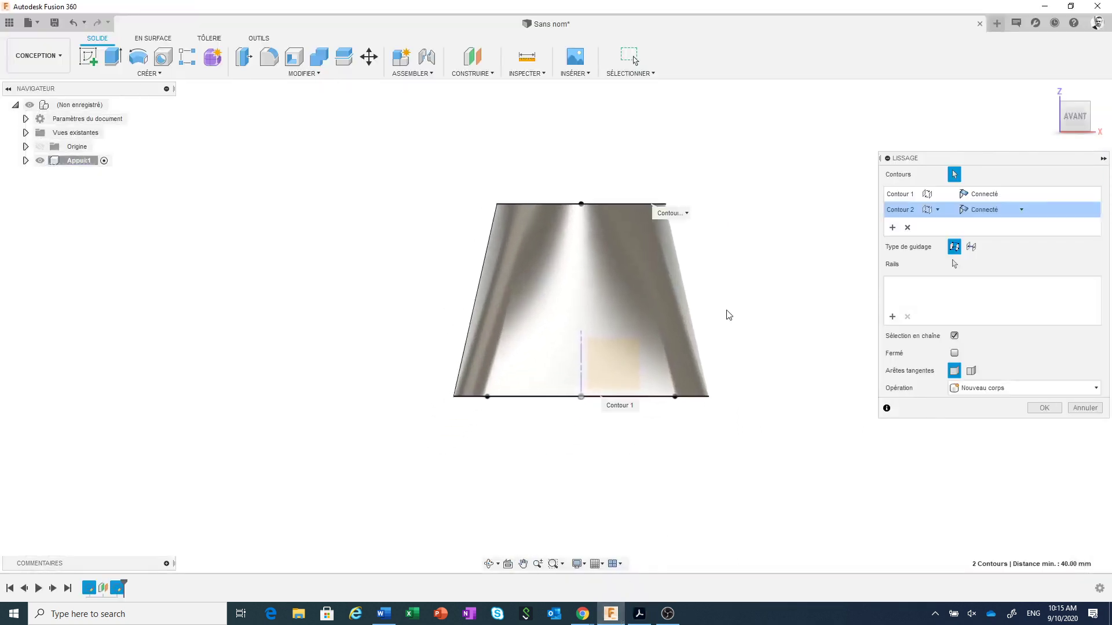
- Try the Direction condition on the base contour with a takeoff weight of about 1.325, and set the contour back to Connecté
{"action": "left_click", "coordinate": [1021, 195]}
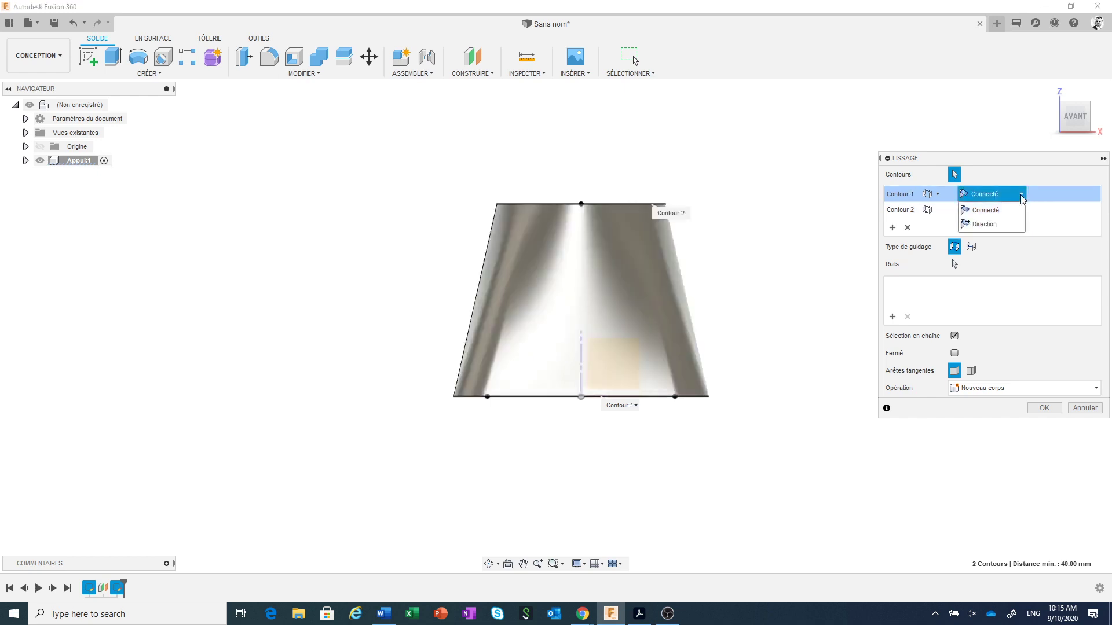
{"action": "left_click", "coordinate": [1004, 226]}
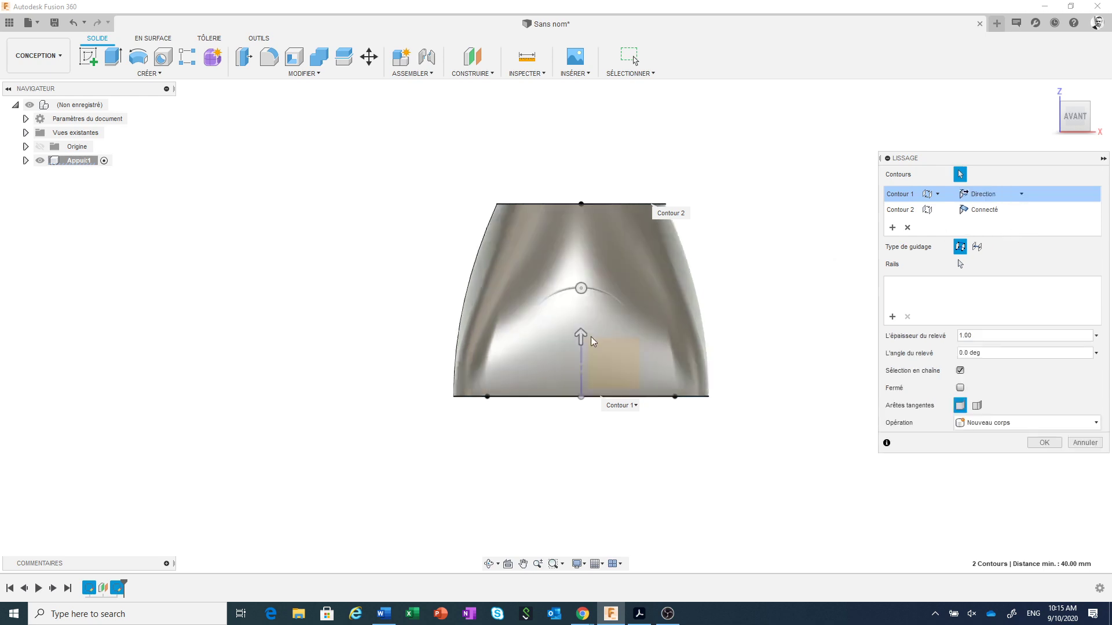
{"action": "mouse_move", "coordinate": [580, 334]}
{"action": "left_mouse_down"}
{"action": "mouse_move", "coordinate": [591, 288]}
{"action": "mouse_move", "coordinate": [597, 319]}
{"action": "mouse_move", "coordinate": [585, 316]}
{"action": "left_mouse_up"}
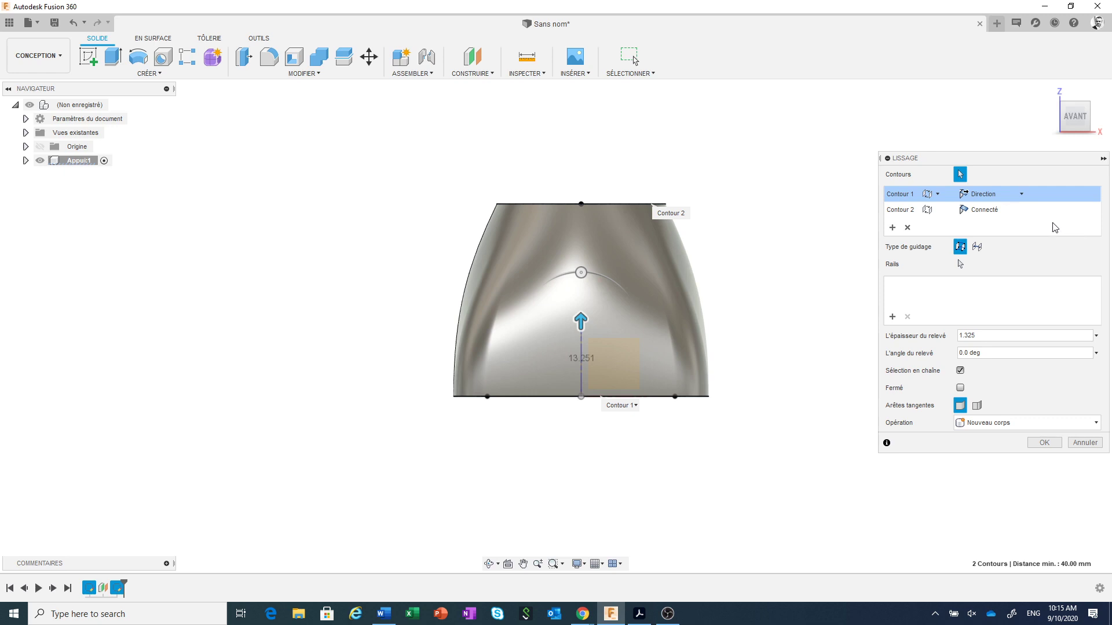
{"action": "left_click", "coordinate": [1022, 196]}
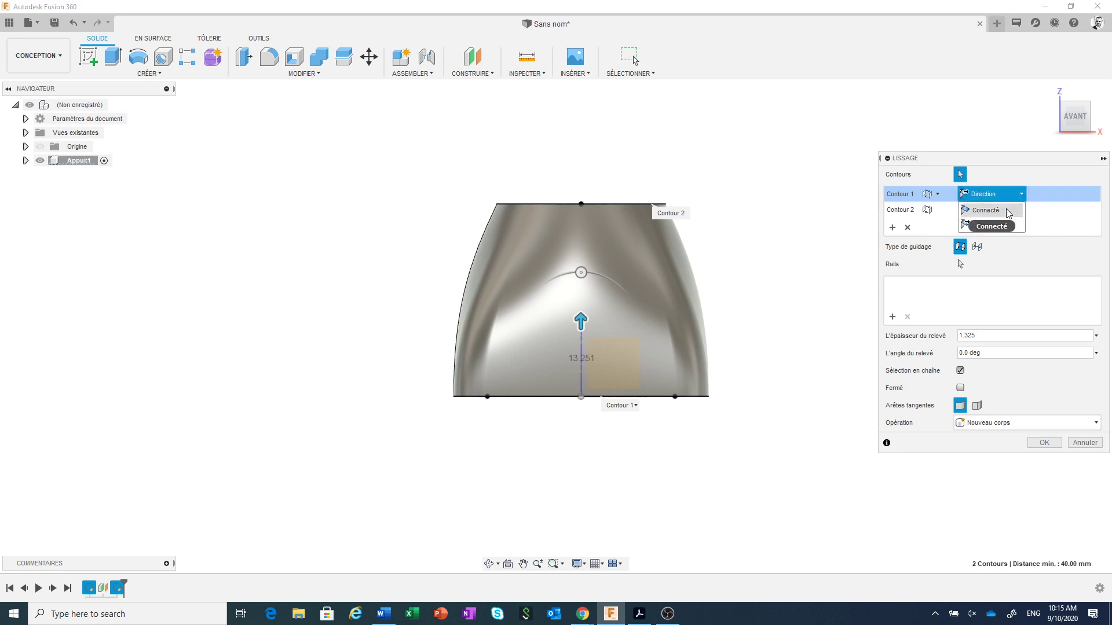
{"action": "left_click", "coordinate": [985, 210]}
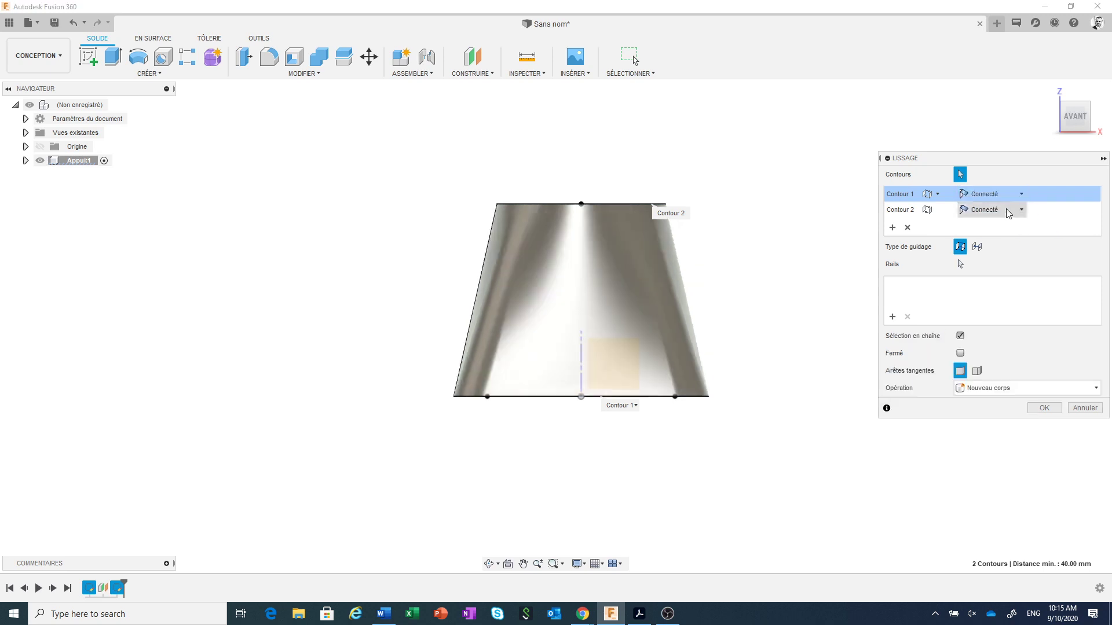
- Confirm the loft as a new body, hide that body and show both the base and circle sketches
{"action": "left_click", "coordinate": [1045, 408]}
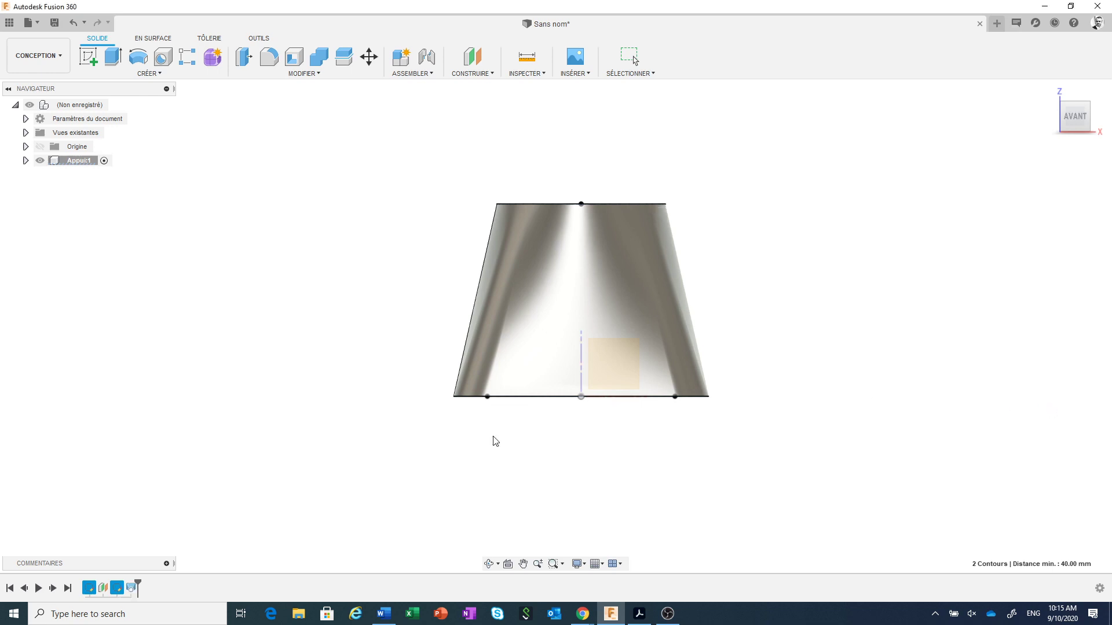
{"action": "left_click", "coordinate": [25, 162]}
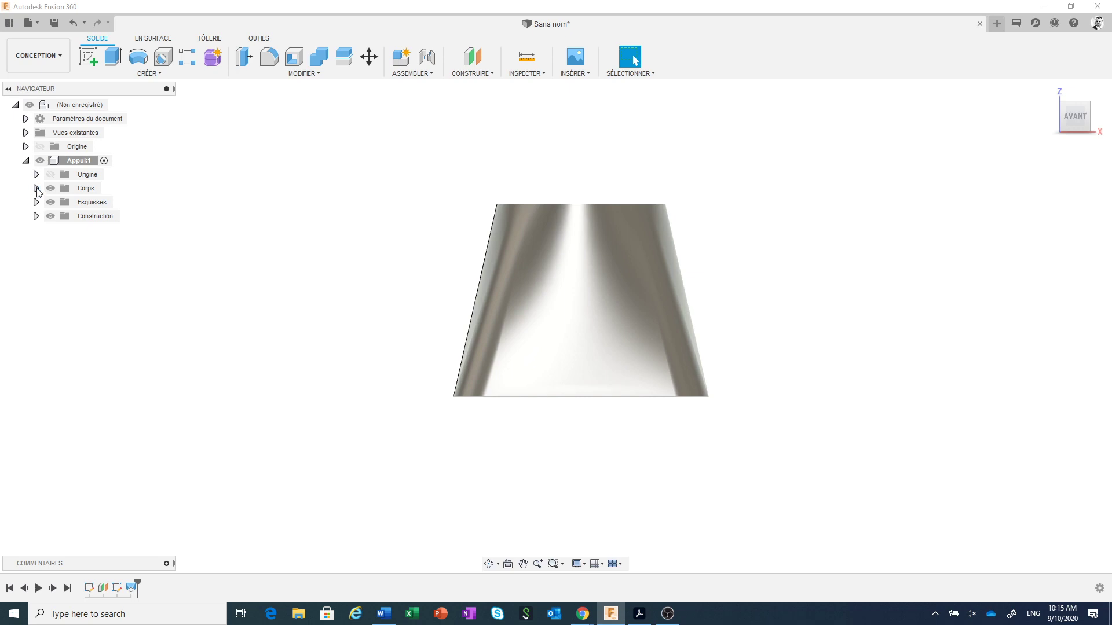
{"action": "left_click", "coordinate": [36, 189]}
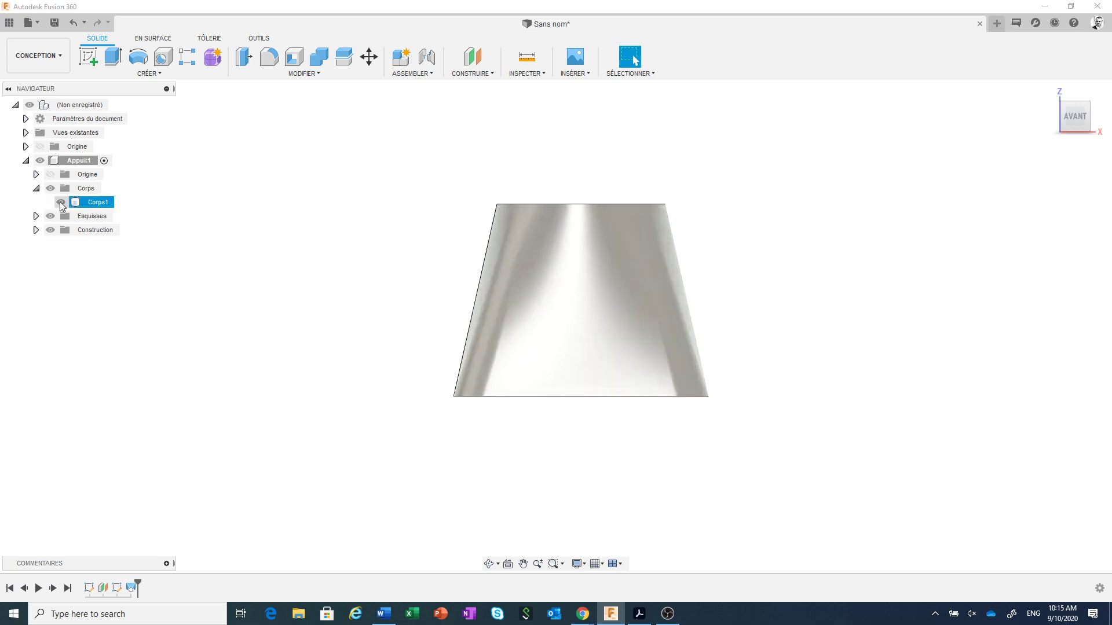
{"action": "left_click", "coordinate": [61, 202]}
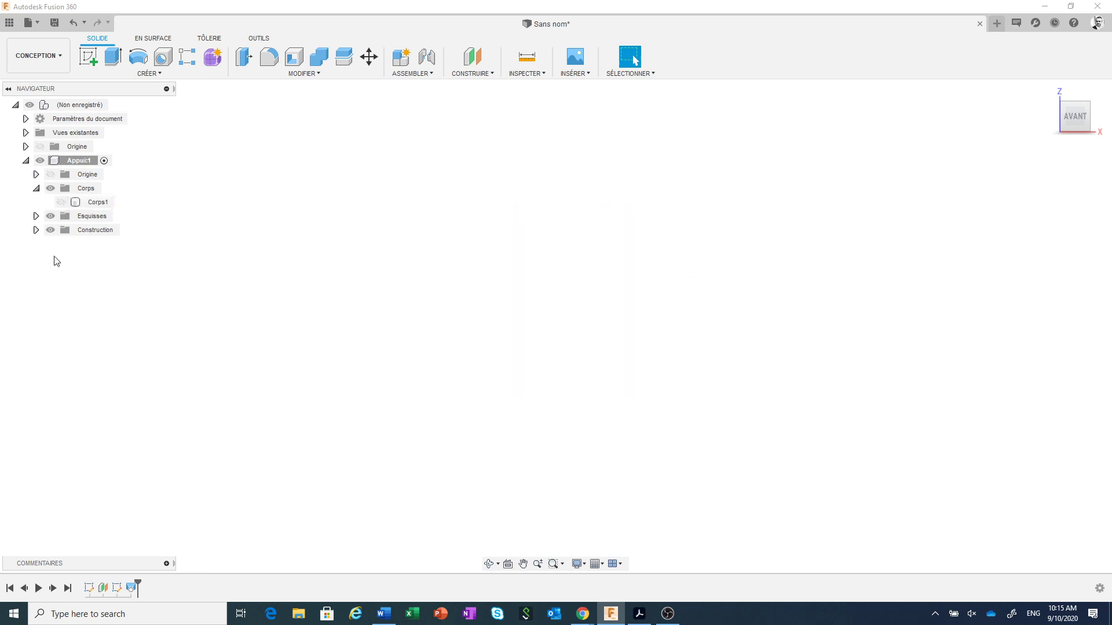
{"action": "left_click", "coordinate": [36, 216]}
{"action": "left_click", "coordinate": [60, 230]}
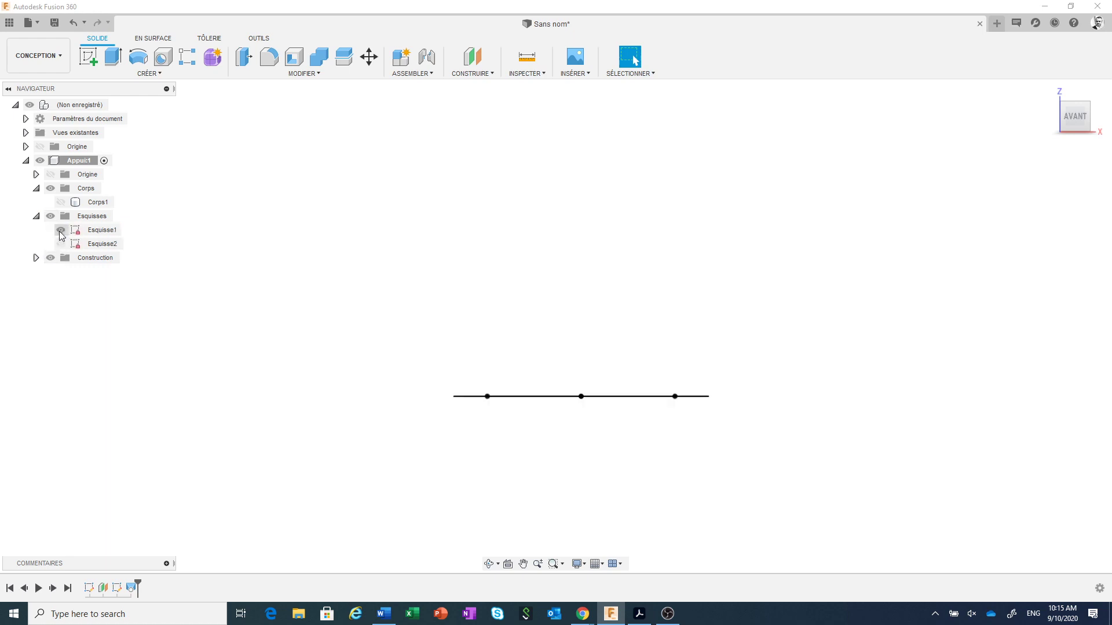
{"action": "left_click", "coordinate": [61, 244]}
- Start a sketch on the front XZ plane and project the upper circle and the base's front-left corner arc into it
{"action": "left_click", "coordinate": [92, 56]}
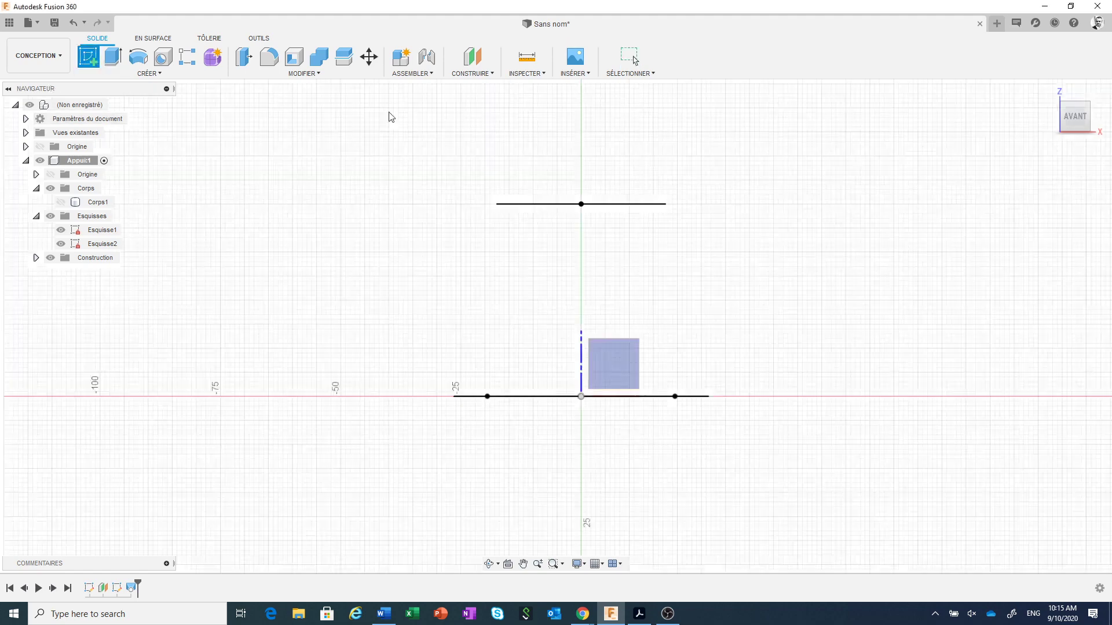
{"action": "left_click", "coordinate": [621, 365]}
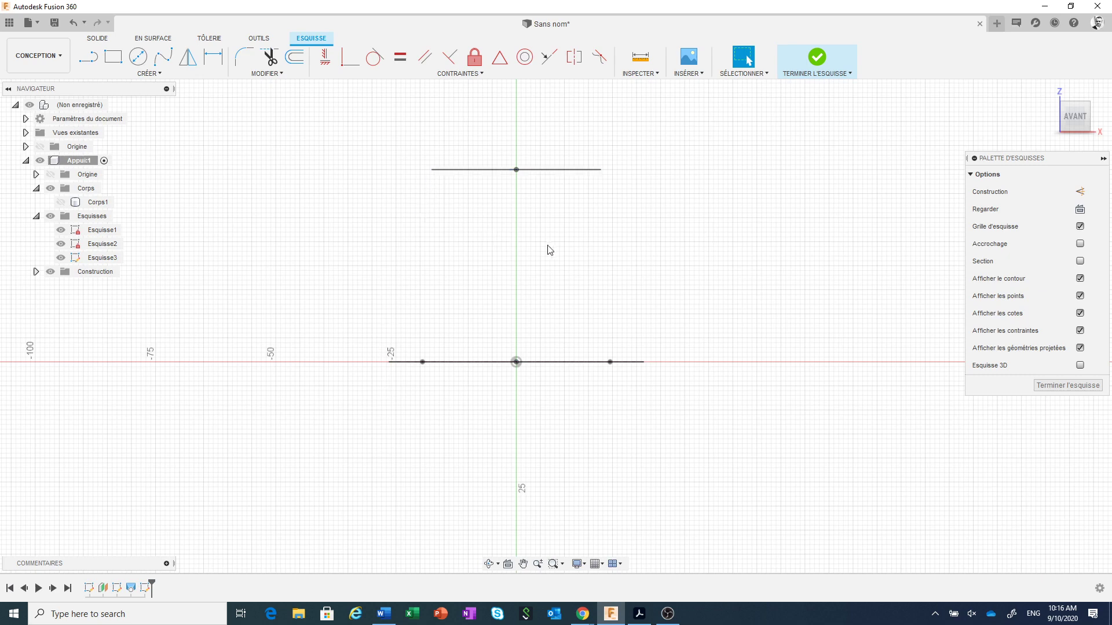
{"action": "middle_click_drag", "start_coordinate": [574, 257], "coordinate": [576, 273], "text": "shift"}
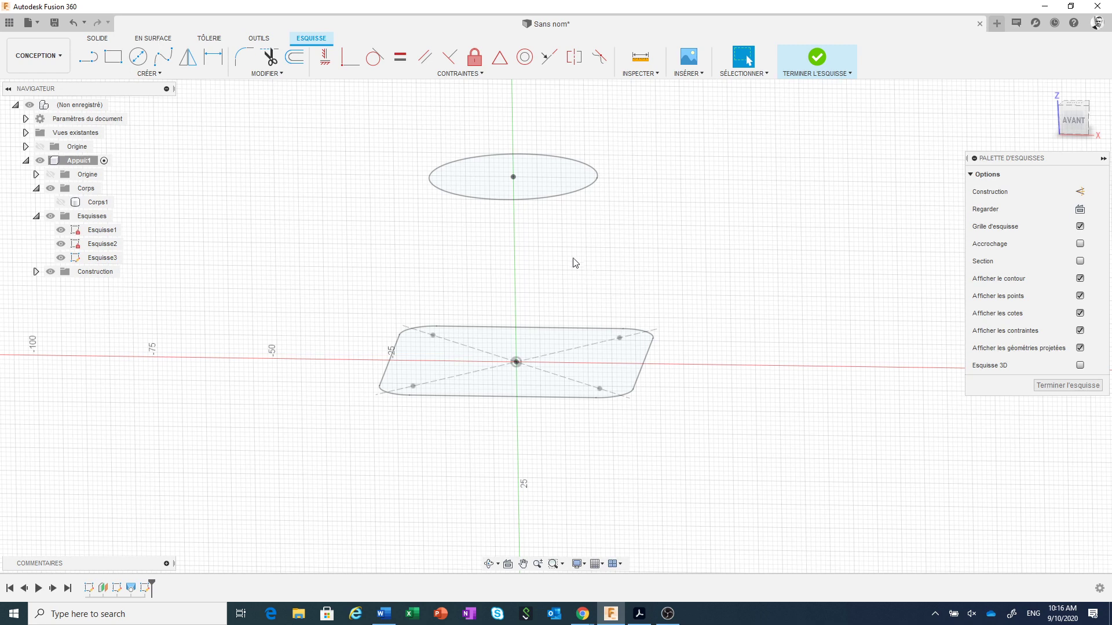
{"action": "left_click", "coordinate": [163, 75]}
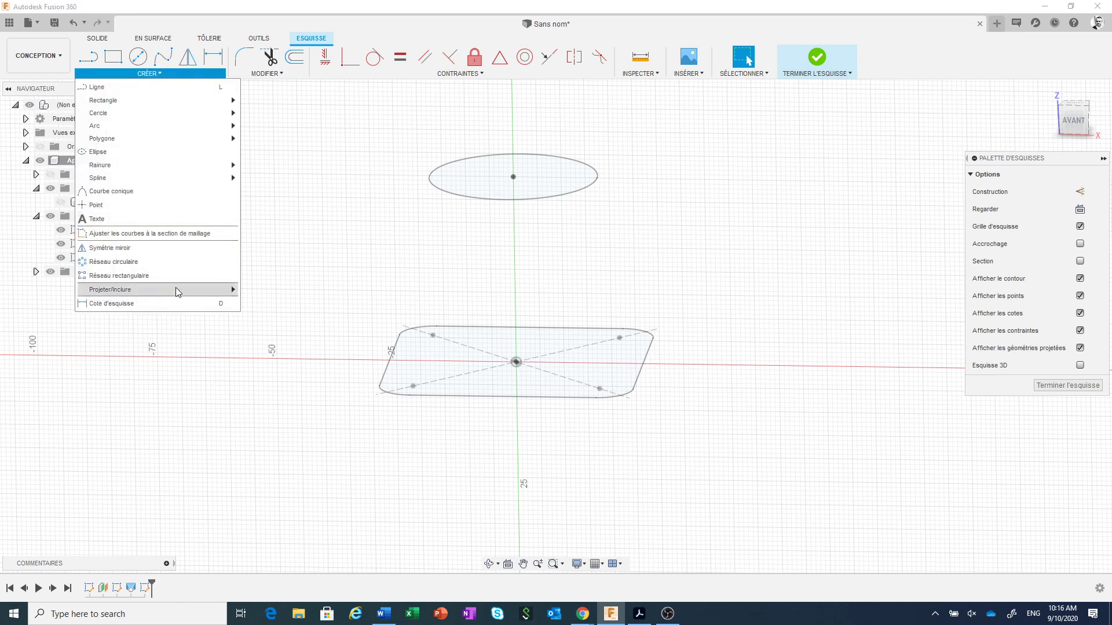
{"action": "mouse_move", "coordinate": [179, 289]}
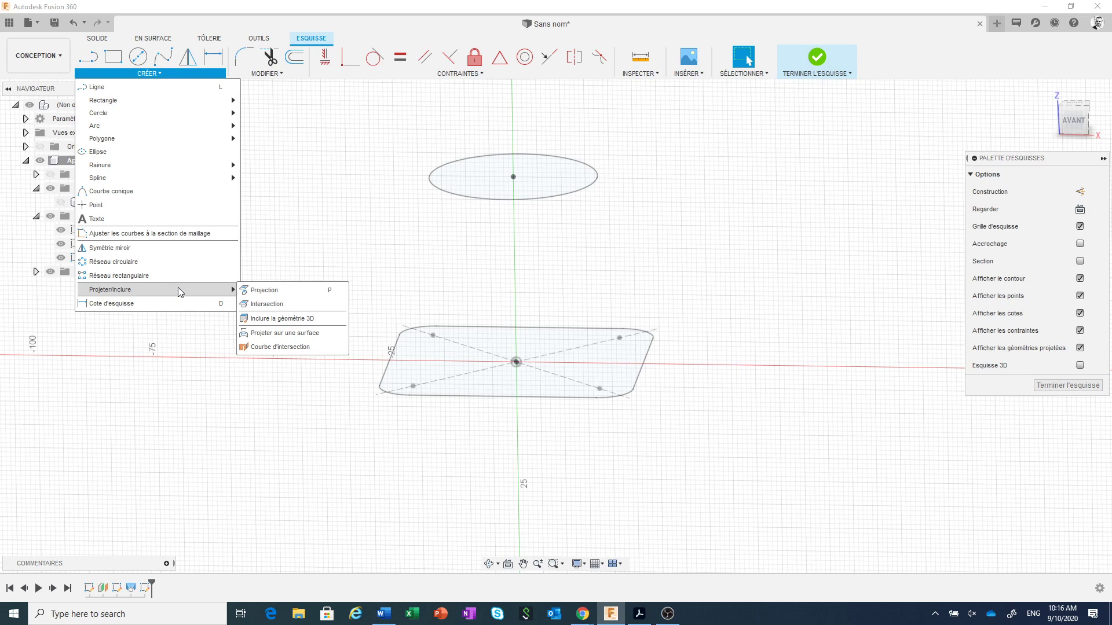
{"action": "left_click", "coordinate": [255, 290]}
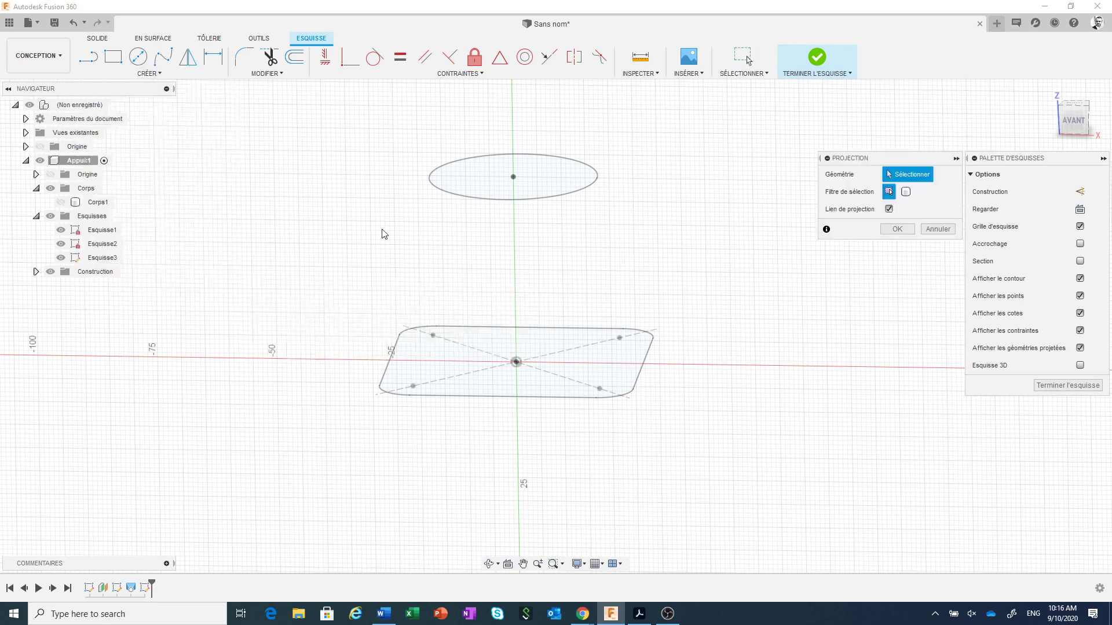
{"action": "left_click", "coordinate": [462, 201]}
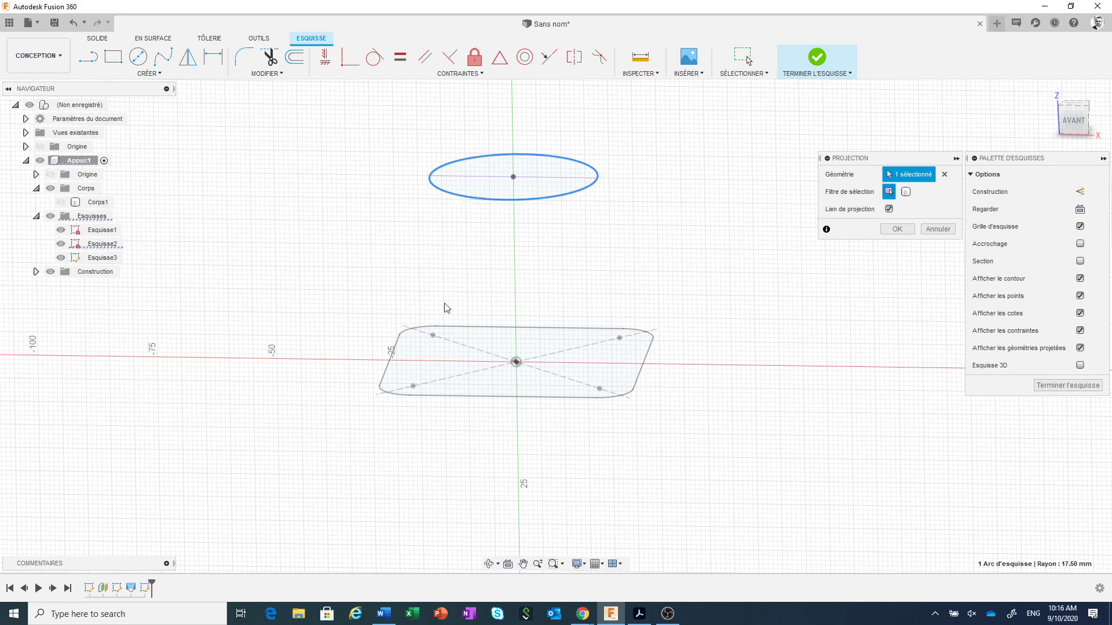
{"action": "left_click", "coordinate": [397, 398]}
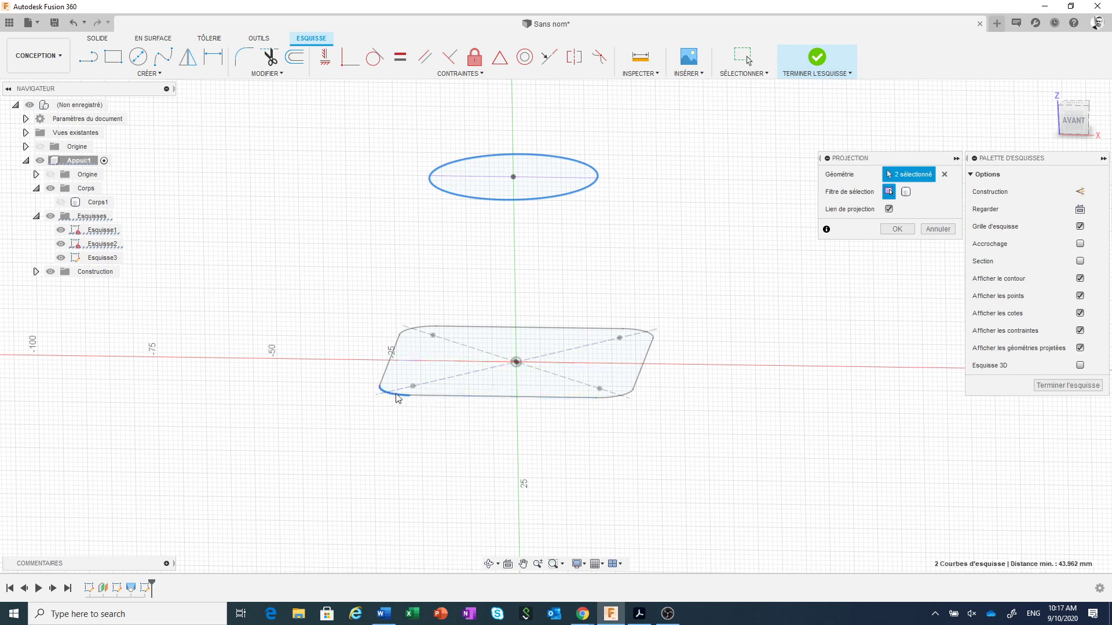
{"action": "left_click", "coordinate": [898, 229]}
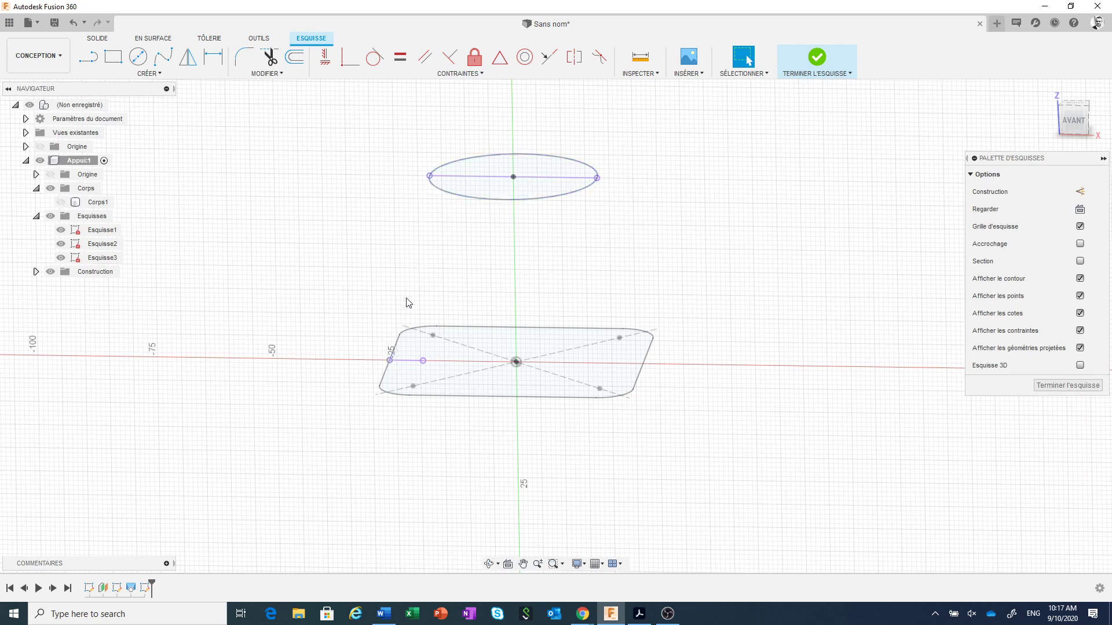
- Draw an outward-bulging spline from the projected circle's left end through one intermediate point to the base's projected left end
{"action": "left_click", "coordinate": [1073, 123]}
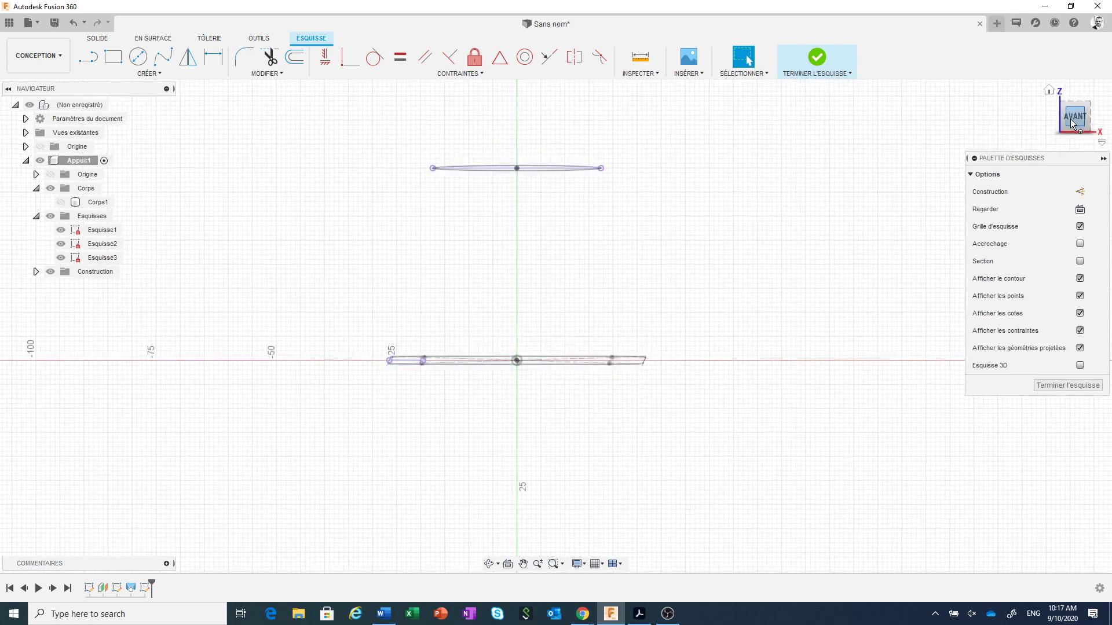
{"action": "left_click", "coordinate": [160, 60]}
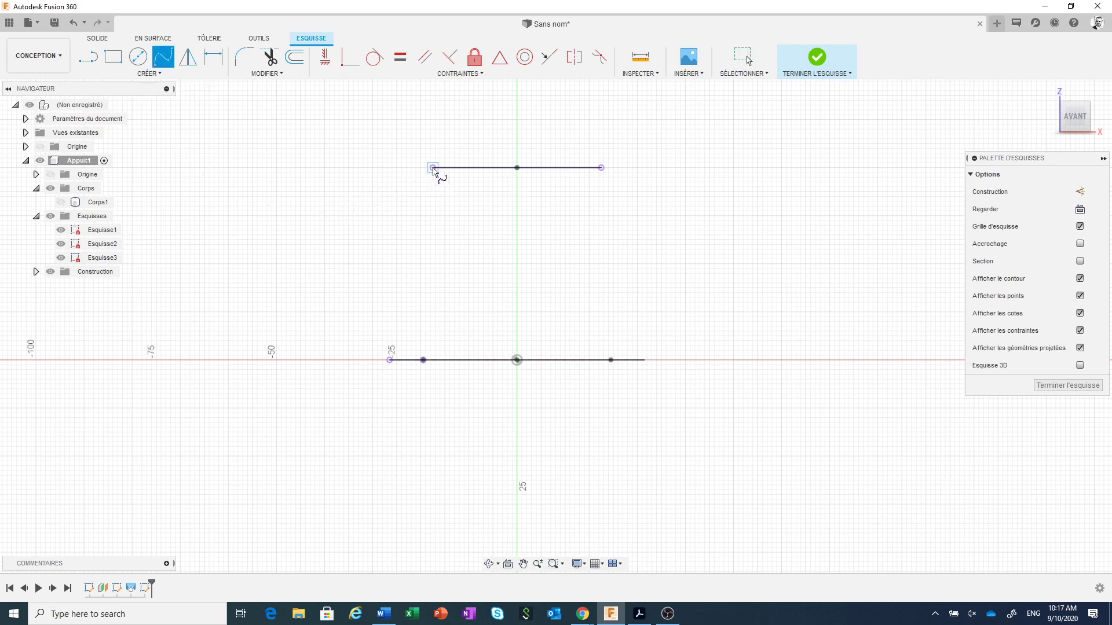
{"action": "left_click", "coordinate": [433, 168]}
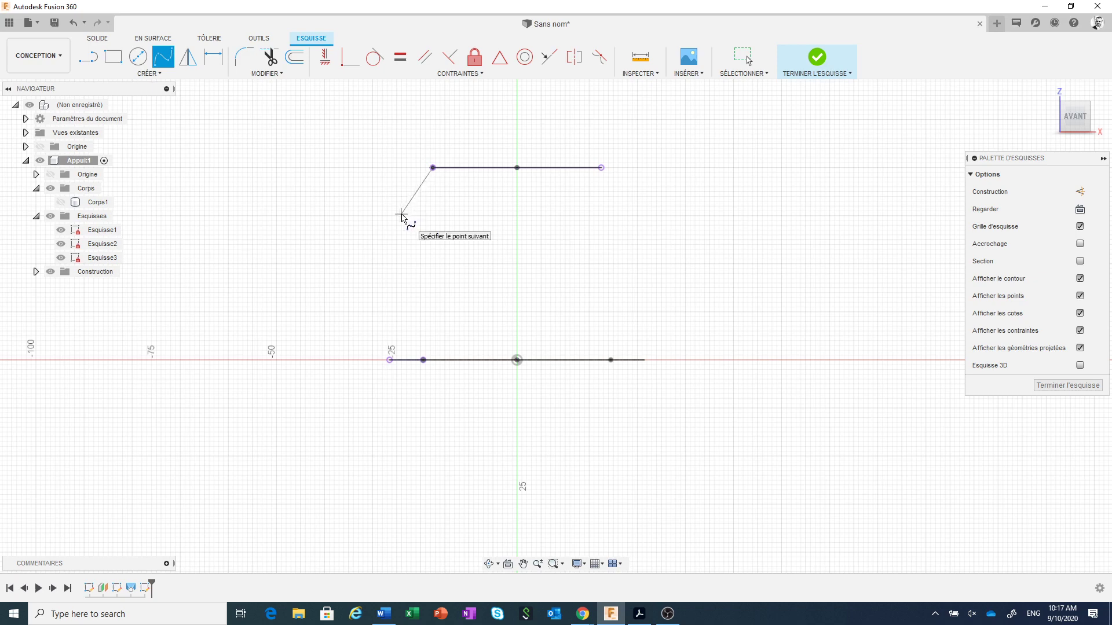
{"action": "left_click", "coordinate": [401, 215]}
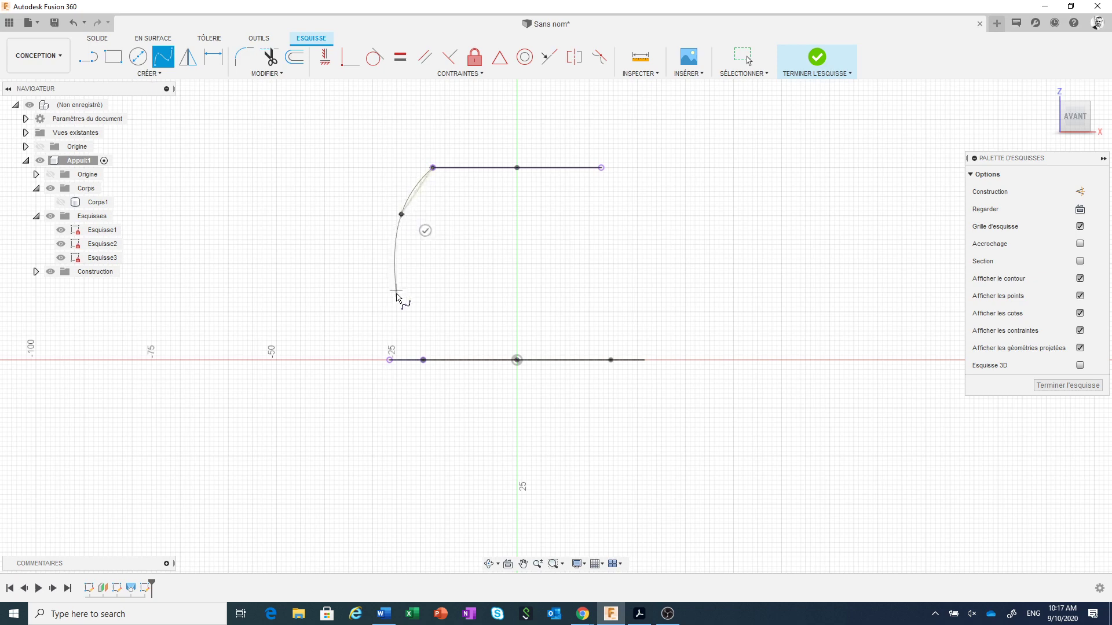
{"action": "left_click", "coordinate": [390, 359]}
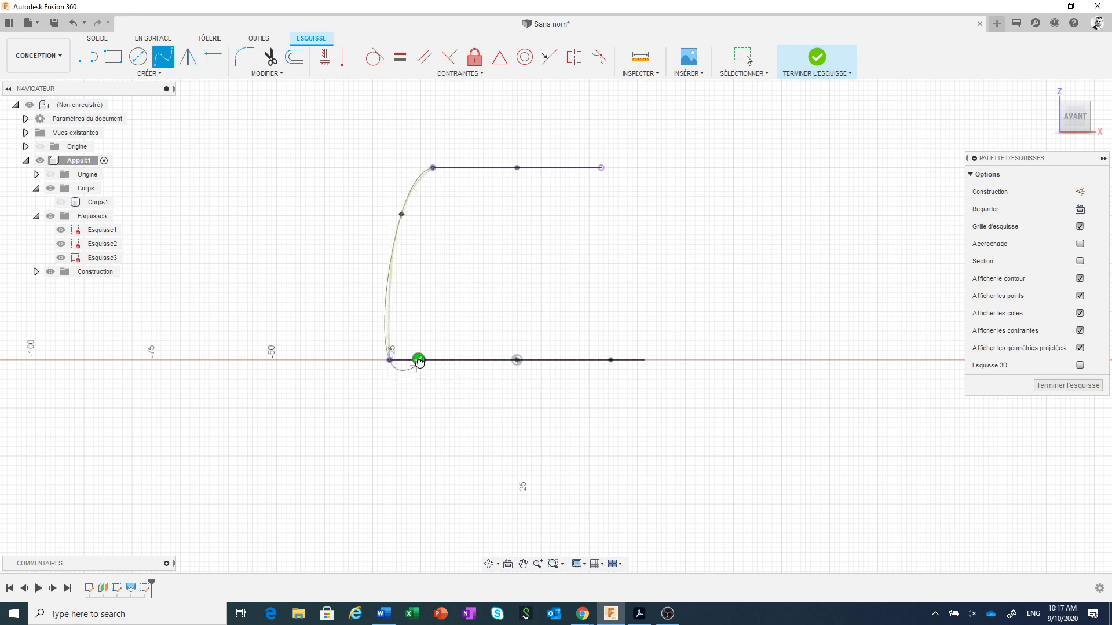
{"action": "left_click", "coordinate": [418, 360]}
{"action": "left_click", "coordinate": [423, 359]}
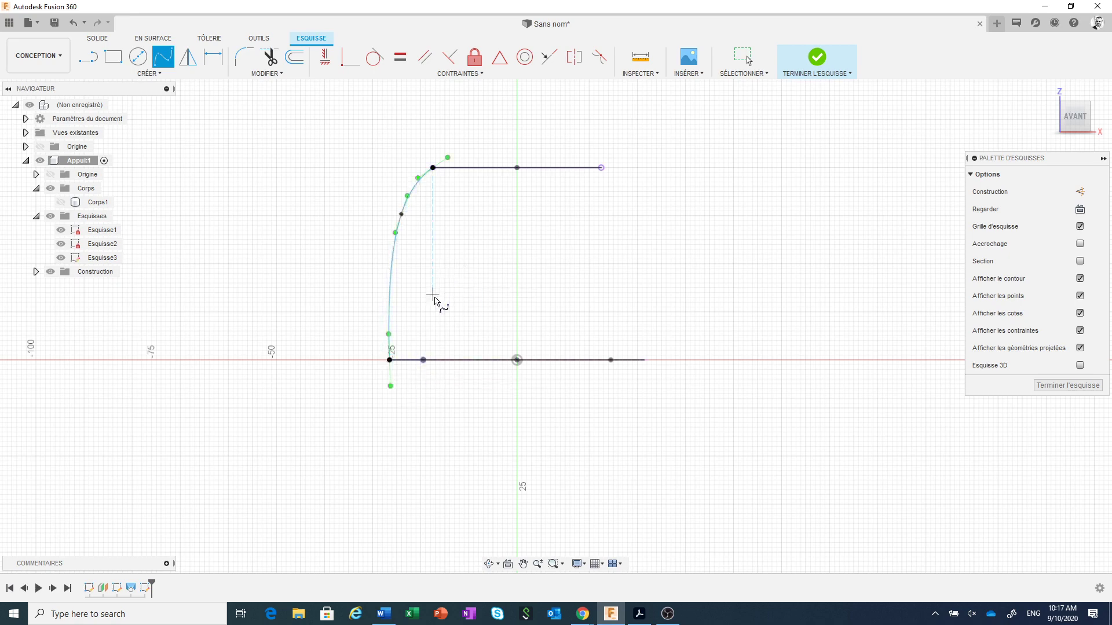
- Apply a vertical constraint to the spline's tangent handle at its lower end on the base
{"action": "key", "text": "Escape"}
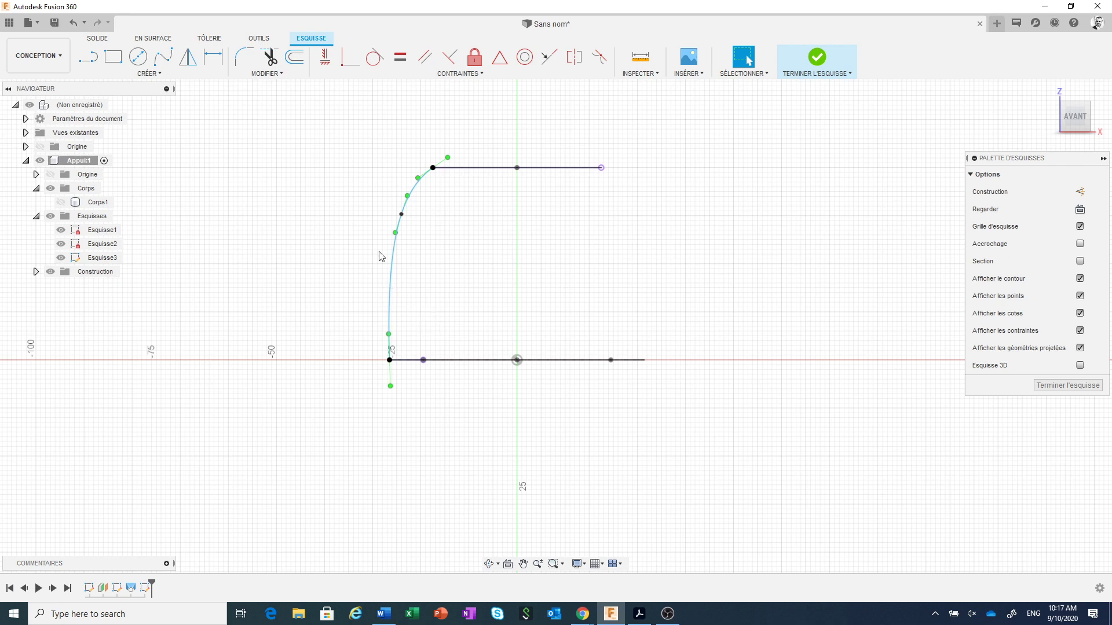
{"action": "left_click", "coordinate": [326, 58]}
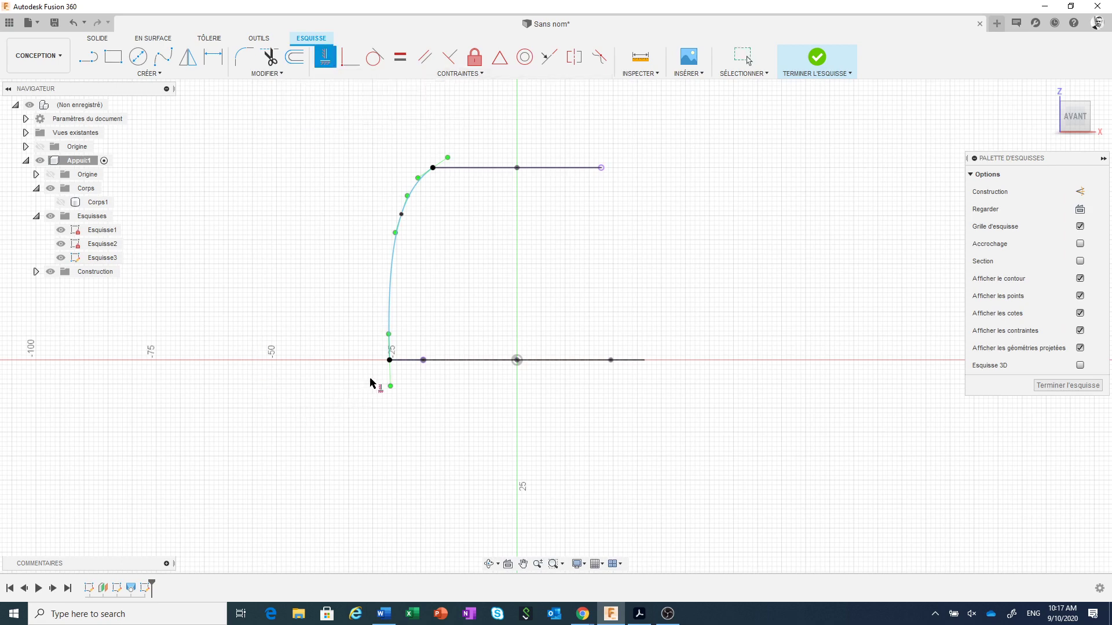
{"action": "left_click", "coordinate": [390, 380]}
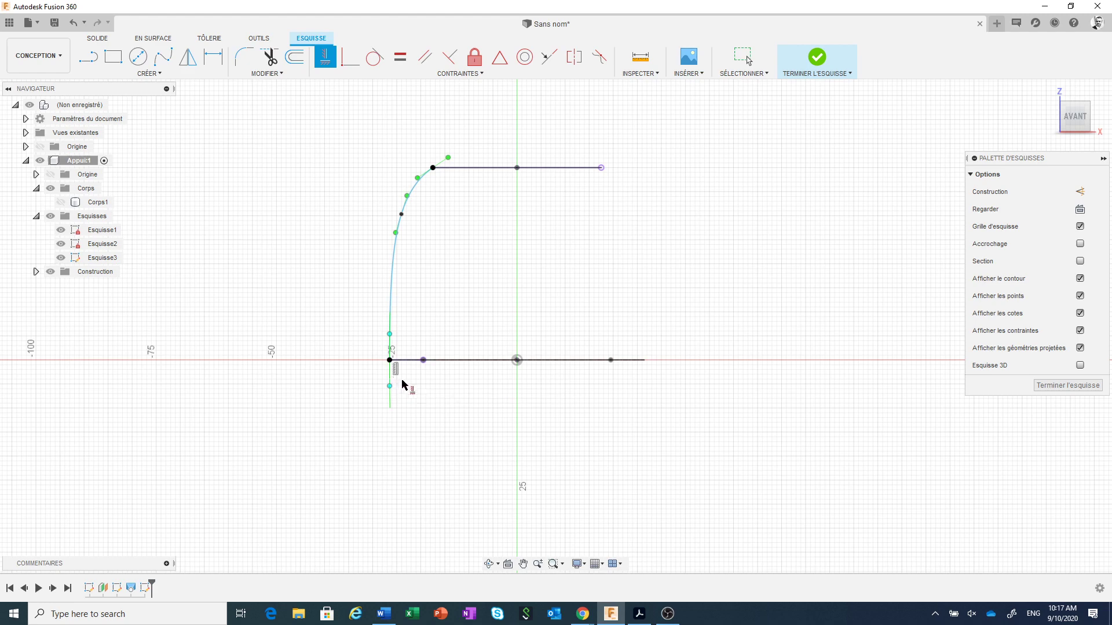
{"action": "scroll", "coordinate": [408, 380], "scroll_direction": "up", "scroll_amount": 2}
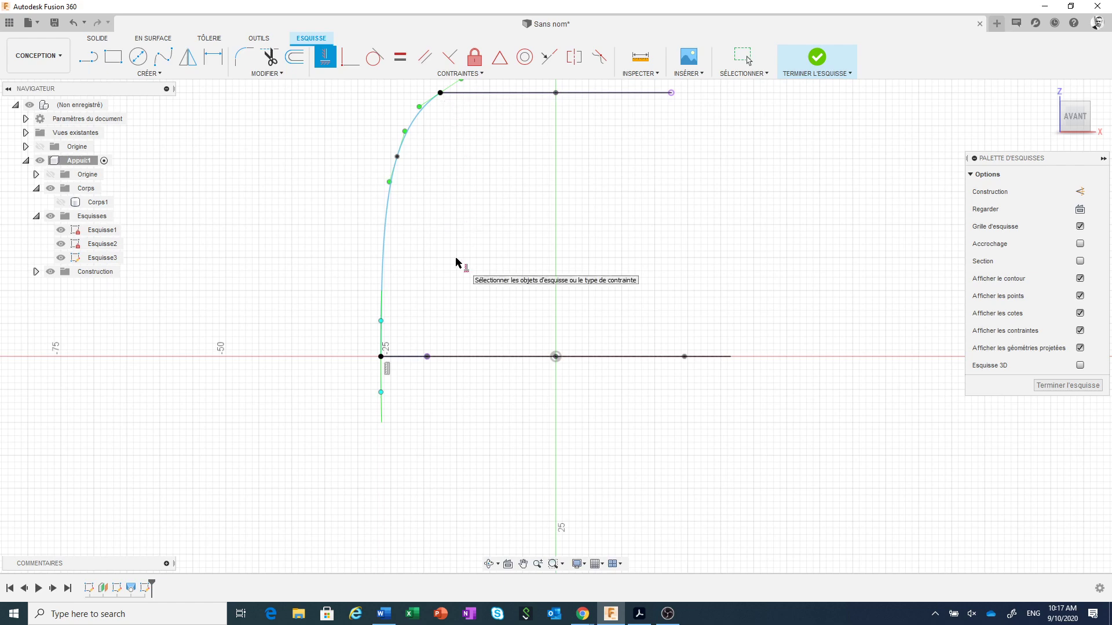
{"action": "scroll", "coordinate": [456, 261], "scroll_direction": "down", "scroll_amount": 3}
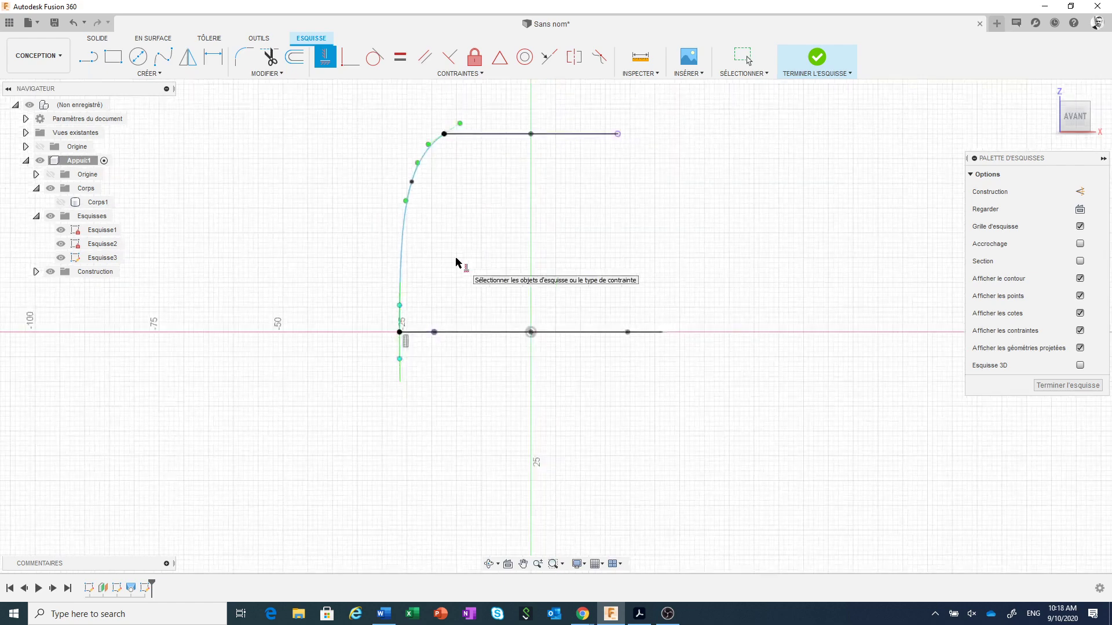
{"action": "key", "text": "Escape"}
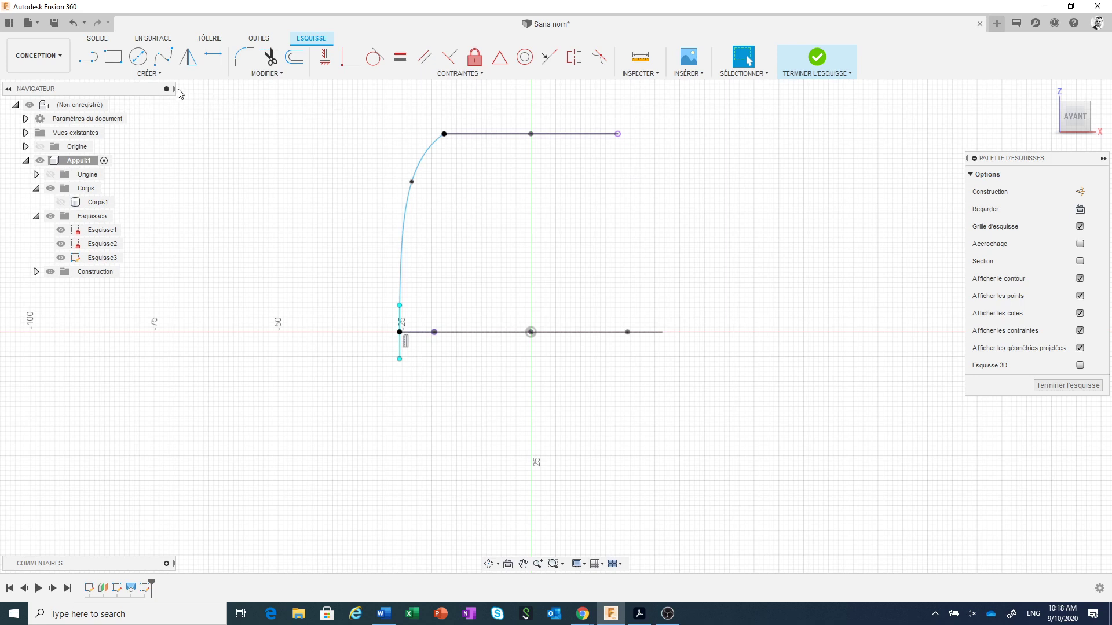
- Draw a vertical line from the origin to the projected circle's midpoint and convert it to a construction line
{"action": "left_click", "coordinate": [87, 58]}
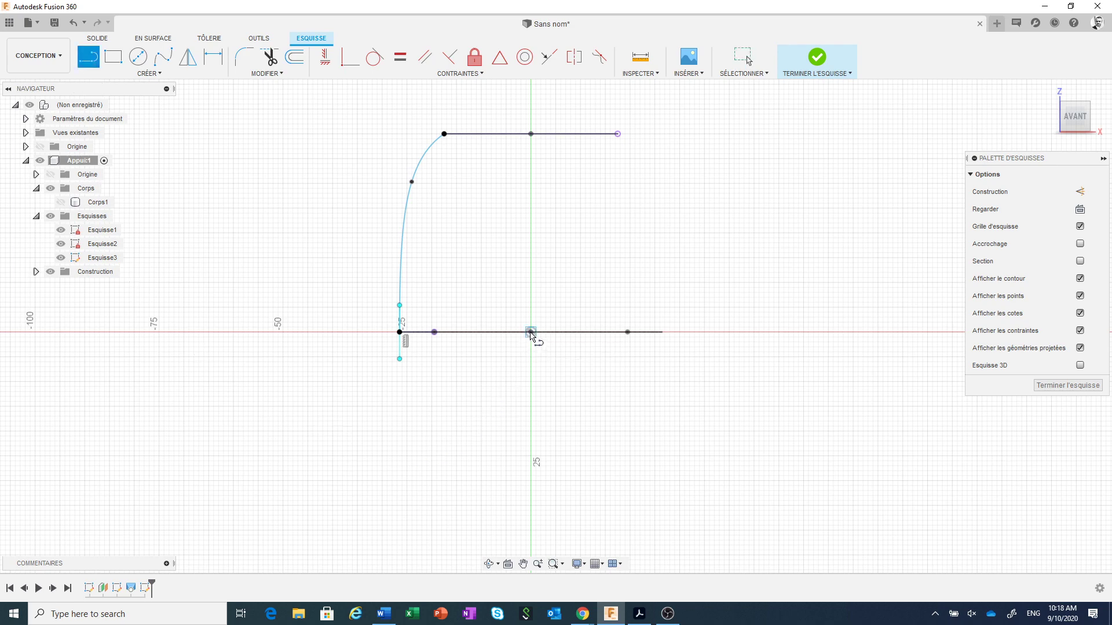
{"action": "left_click", "coordinate": [530, 332]}
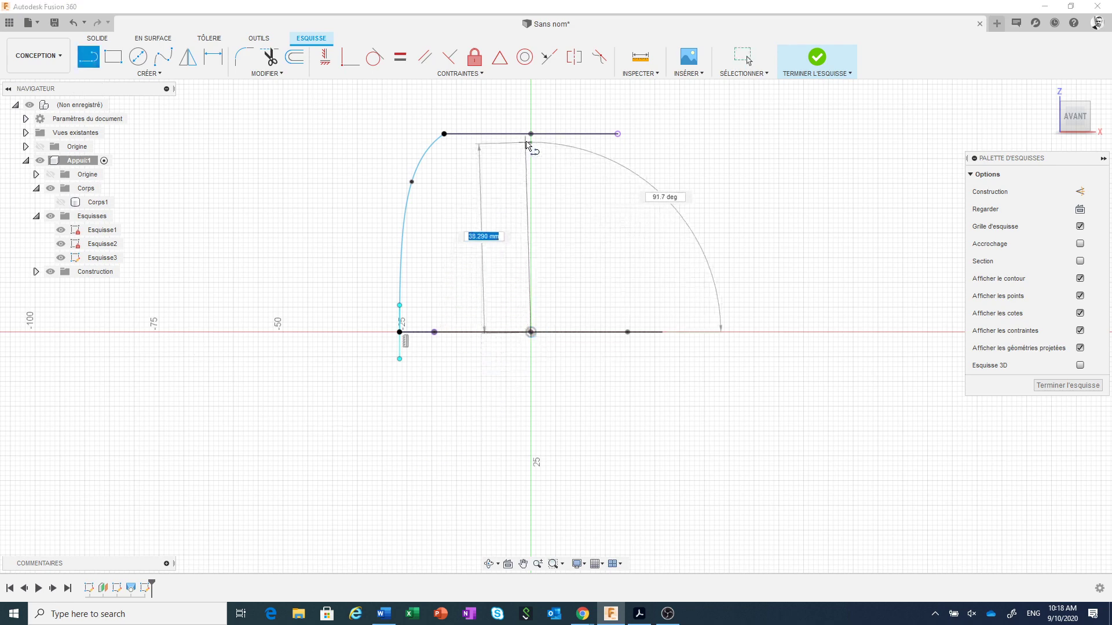
{"action": "left_click", "coordinate": [531, 134]}
{"action": "right_click", "coordinate": [590, 203]}
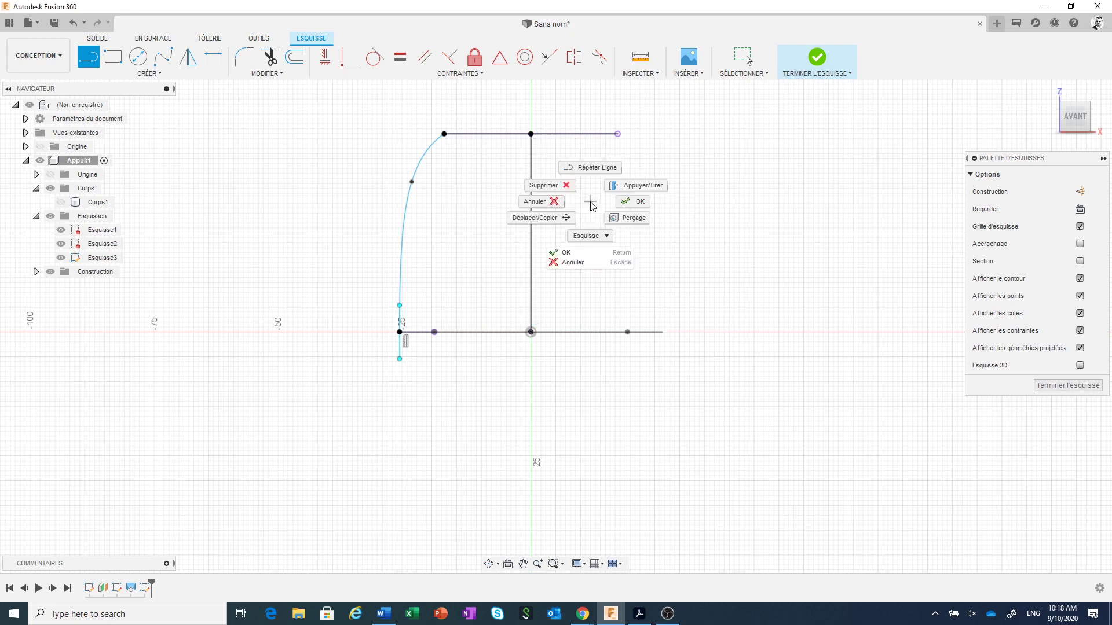
{"action": "left_click", "coordinate": [632, 207]}
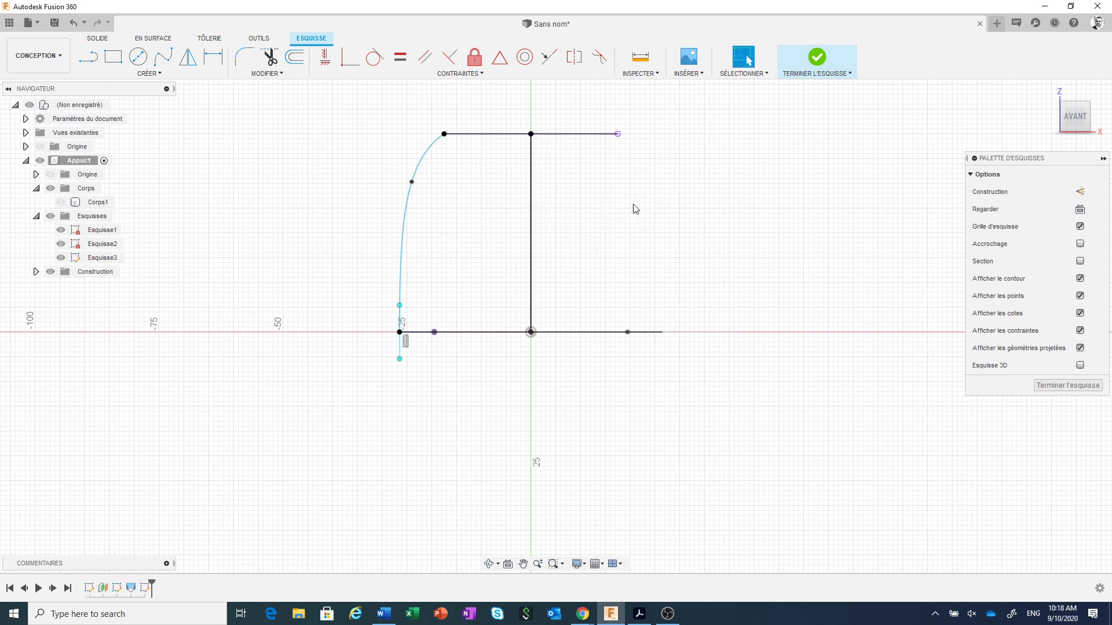
{"action": "left_click", "coordinate": [531, 235]}
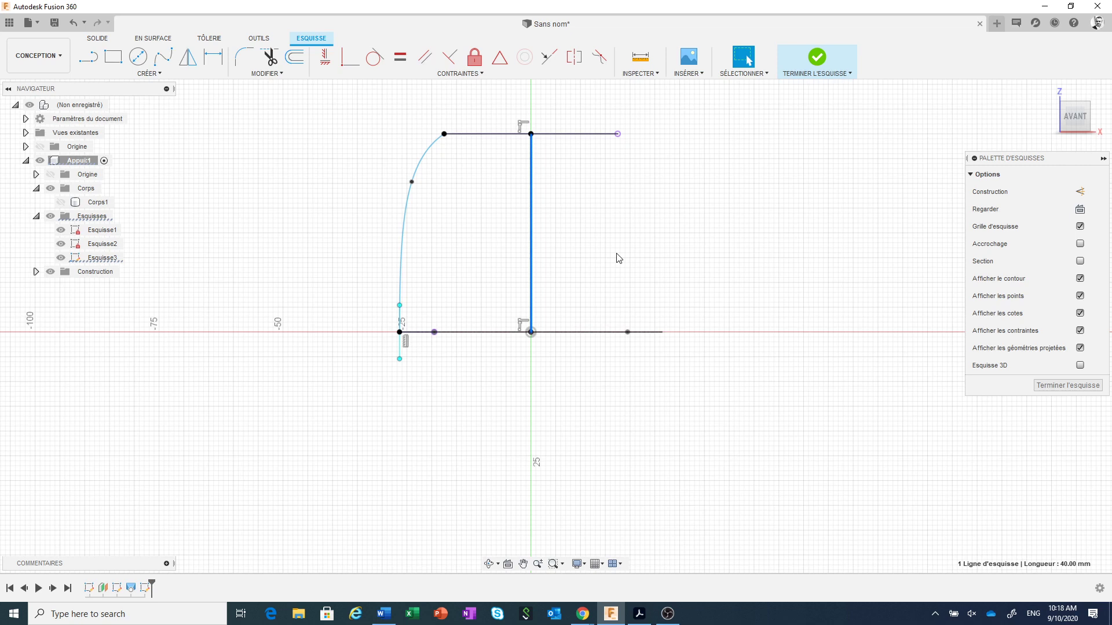
{"action": "left_click", "coordinate": [1080, 193]}
{"action": "left_click", "coordinate": [785, 227]}
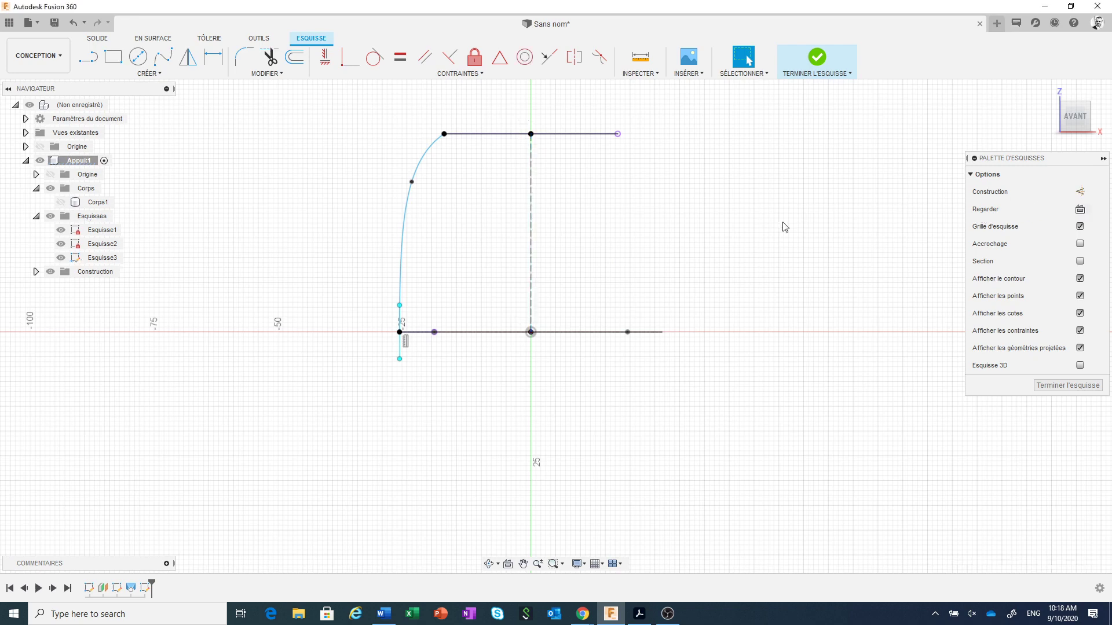
- Mirror the spline about the vertical construction line and finish the sketch
{"action": "left_click", "coordinate": [190, 60]}
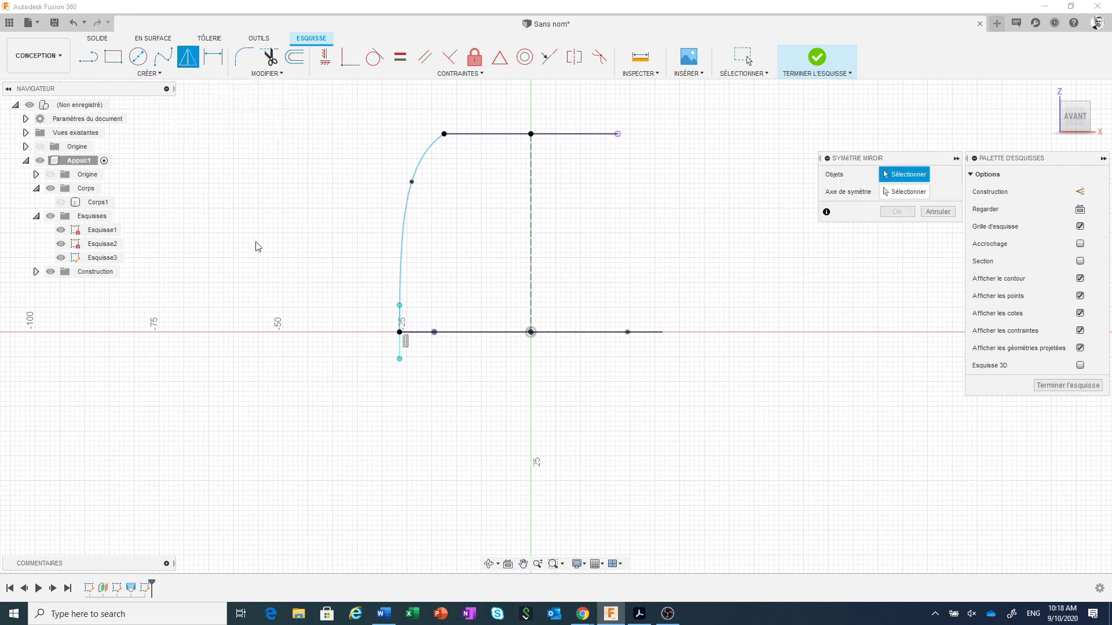
{"action": "left_click", "coordinate": [402, 272]}
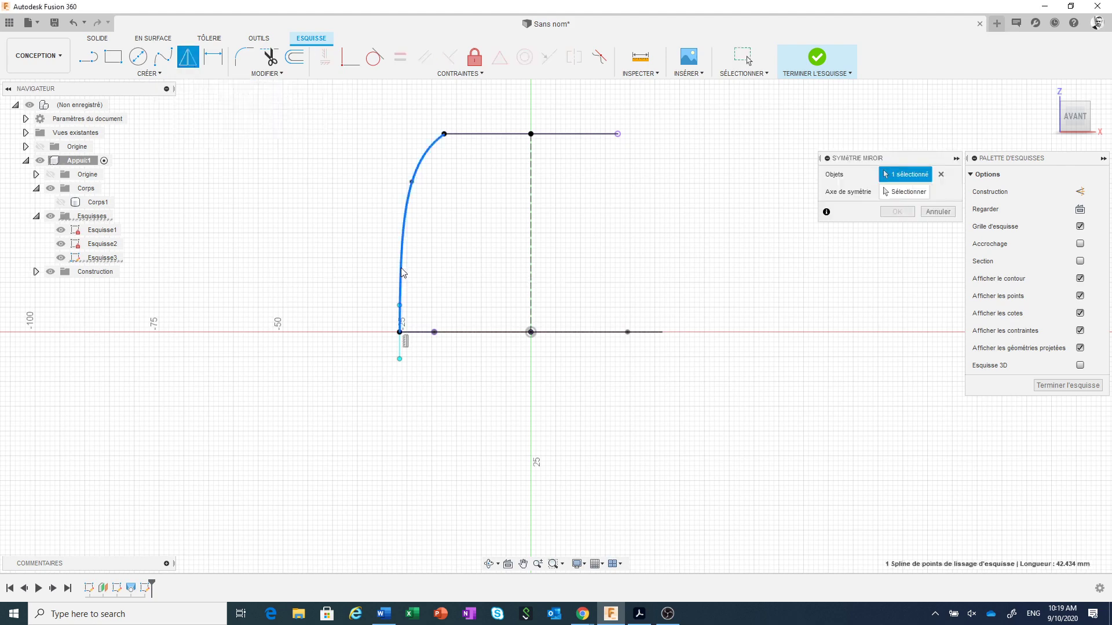
{"action": "left_click", "coordinate": [893, 192]}
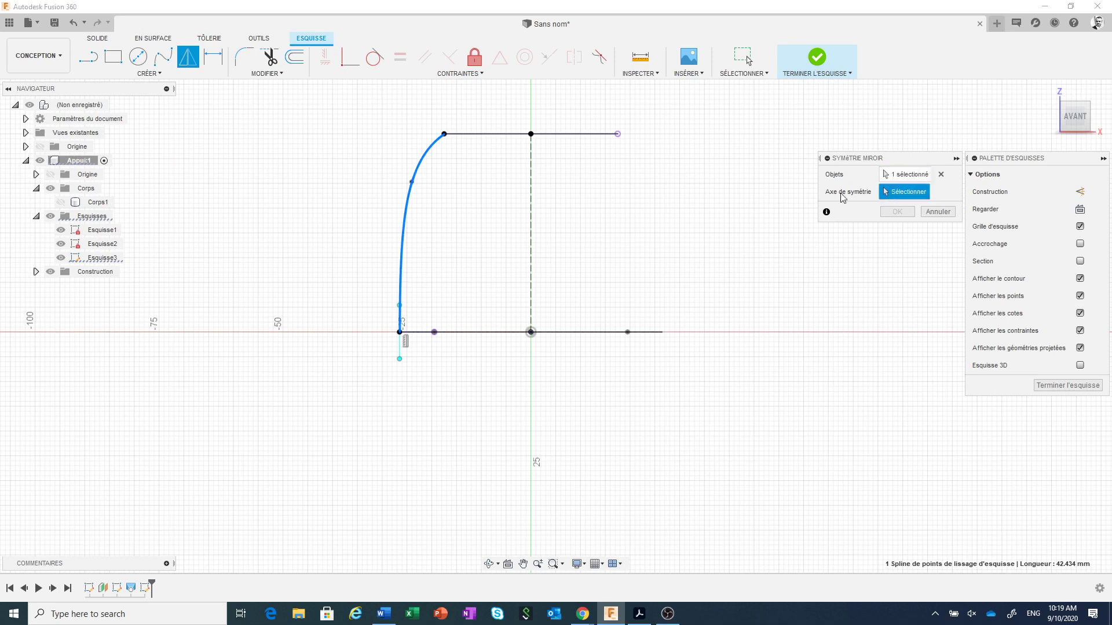
{"action": "left_click", "coordinate": [531, 240]}
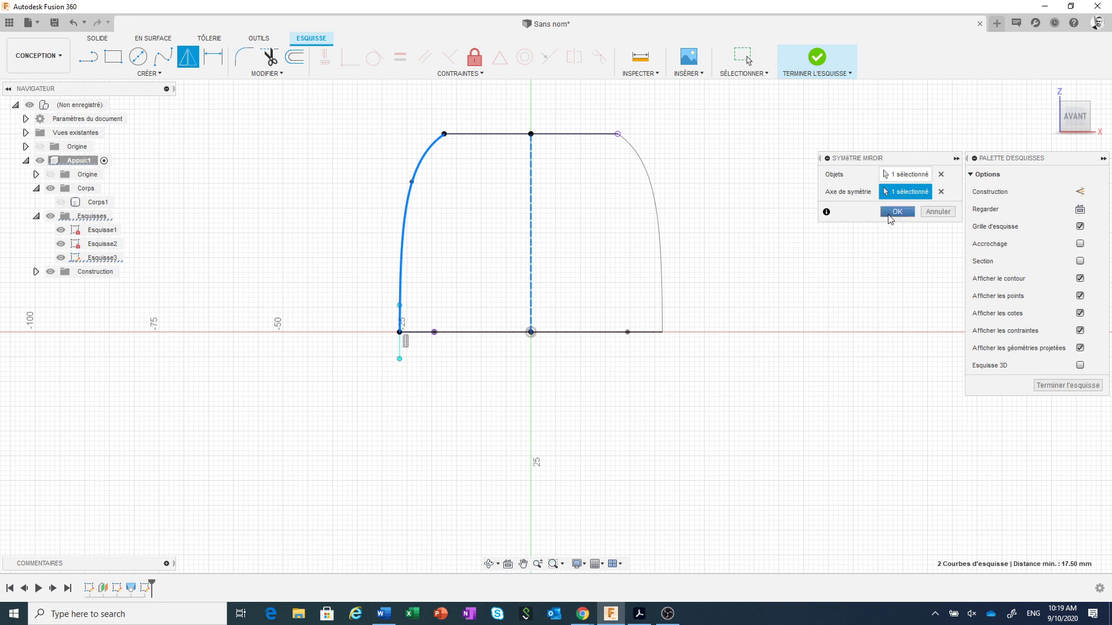
{"action": "left_click", "coordinate": [897, 212]}
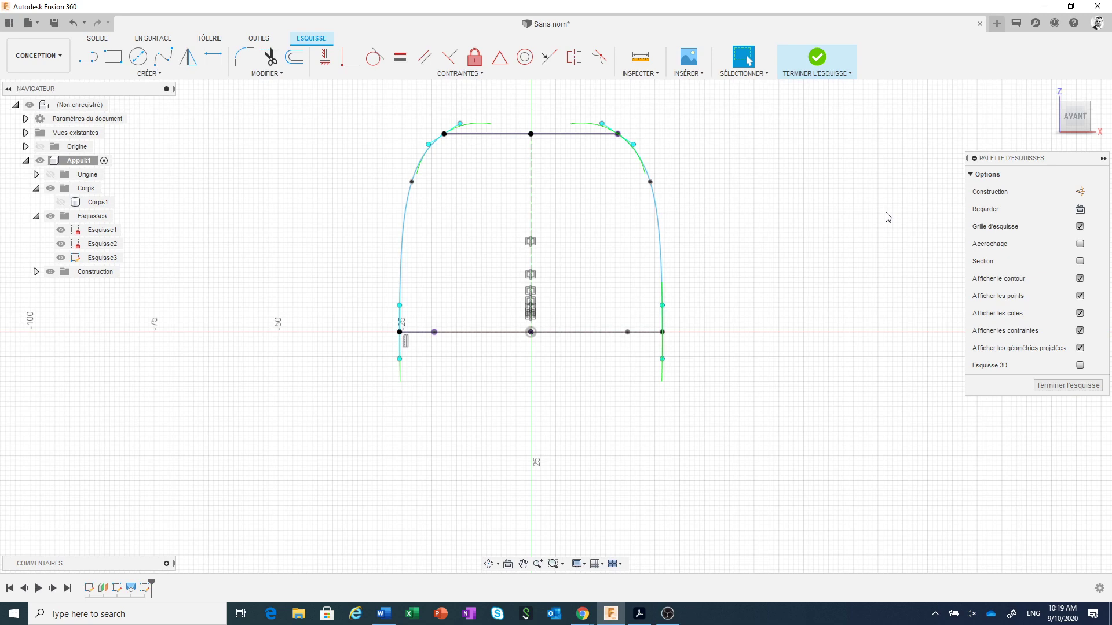
{"action": "left_click", "coordinate": [816, 61]}
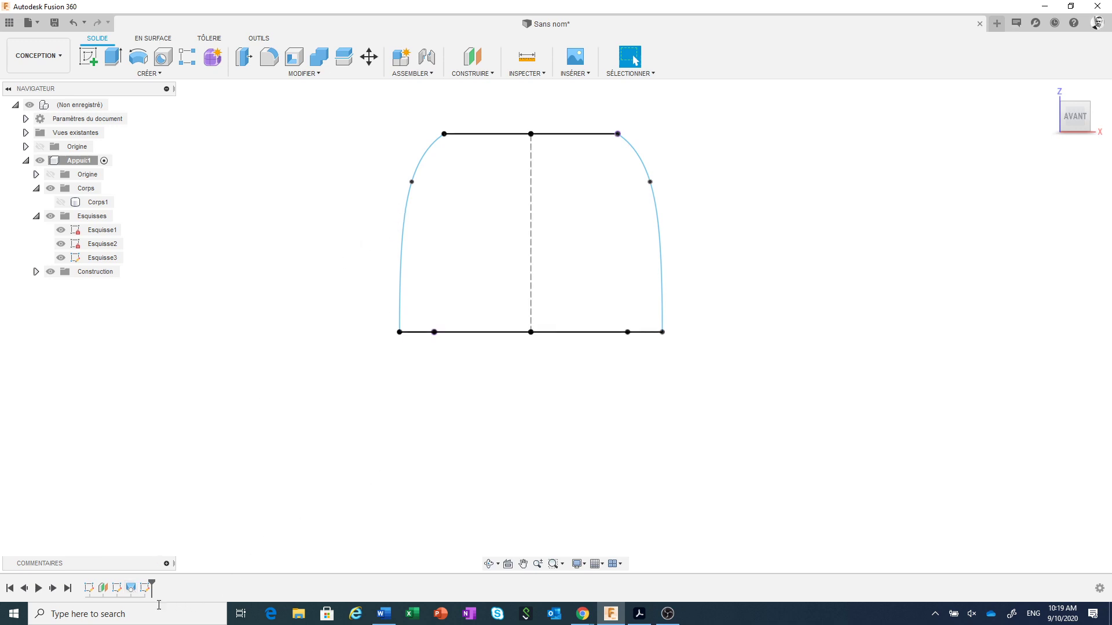
- Move the spline sketch ahead of the loft in the timeline and show the lofted body Corps1
{"action": "left_click", "coordinate": [146, 589]}
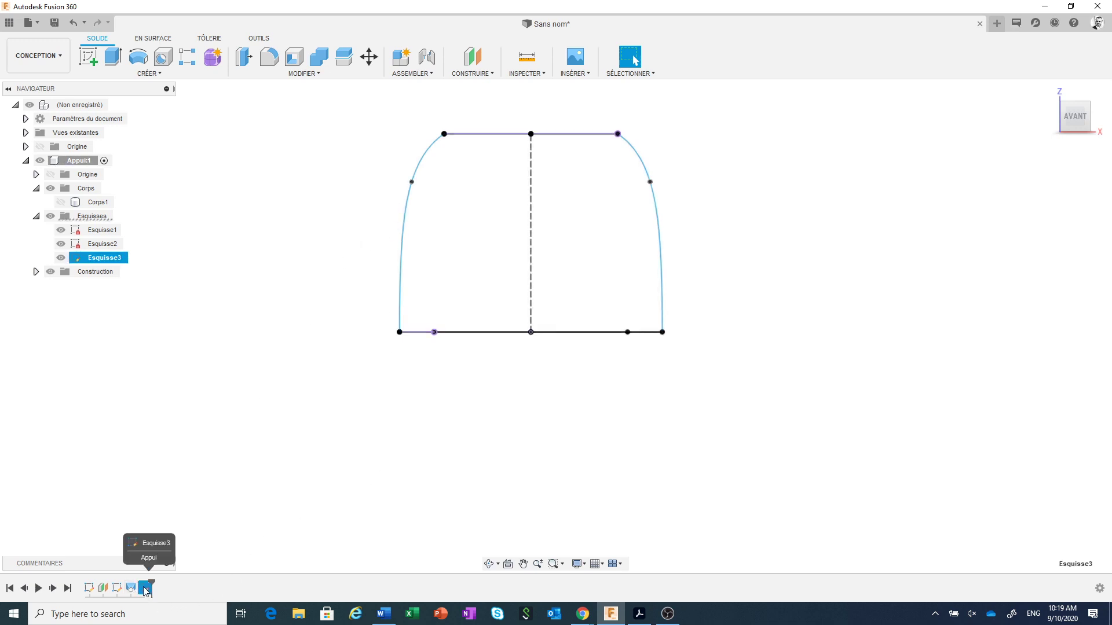
{"action": "left_click_drag", "start_coordinate": [138, 589], "coordinate": [133, 589]}
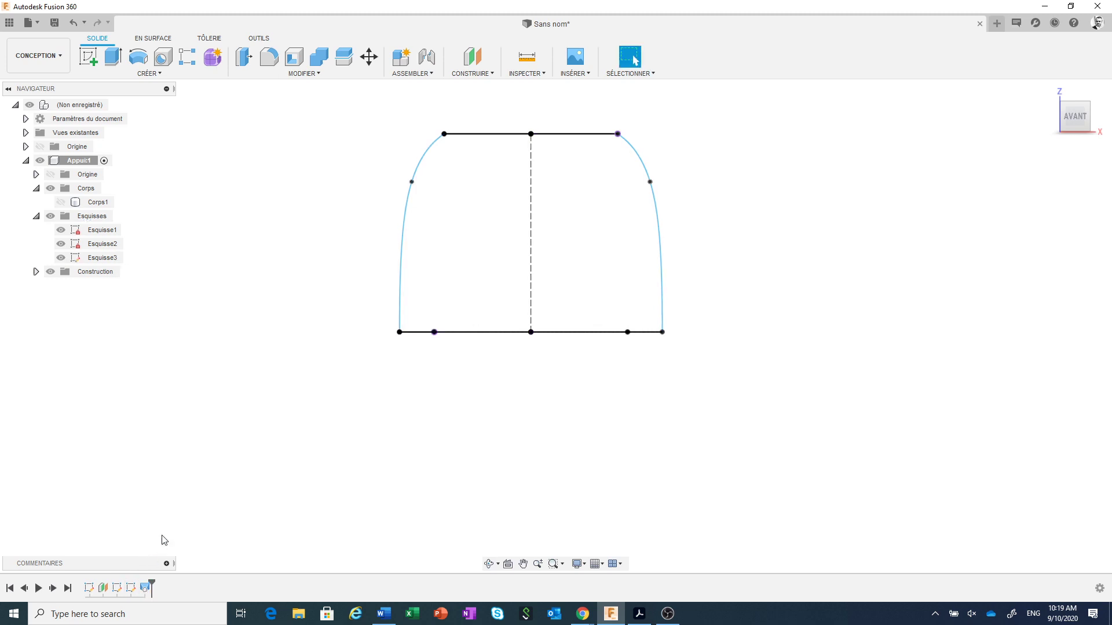
{"action": "left_click", "coordinate": [145, 589]}
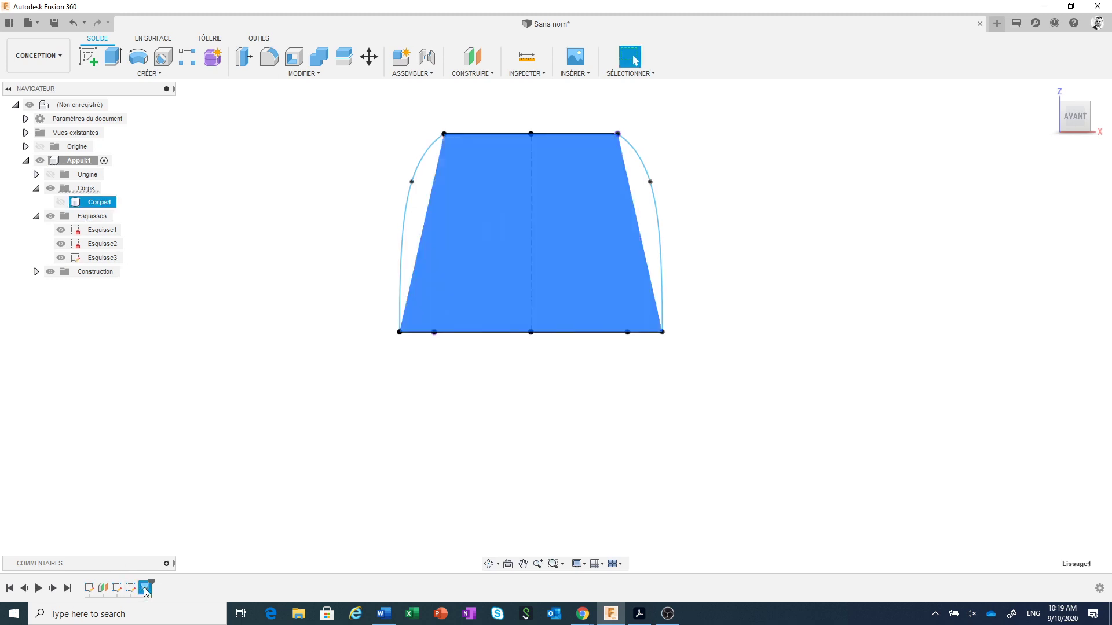
{"action": "left_click", "coordinate": [144, 335]}
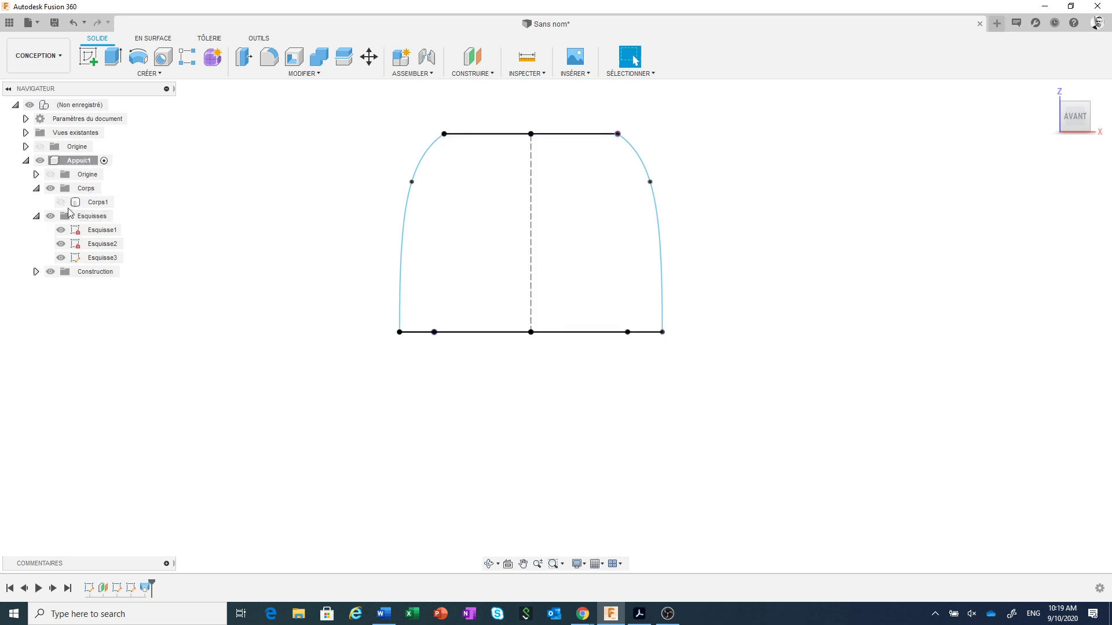
{"action": "left_click", "coordinate": [60, 202]}
- Edit the loft to add the left and right splines as rails, and check the shape from the right and front views
{"action": "right_click", "coordinate": [145, 588]}
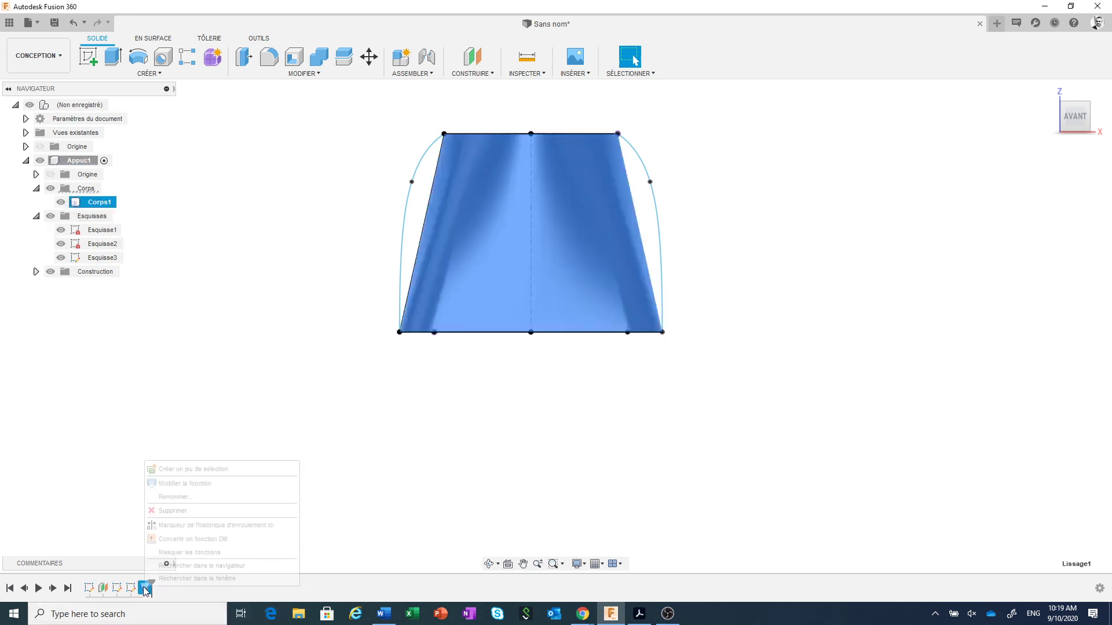
{"action": "left_click", "coordinate": [185, 484]}
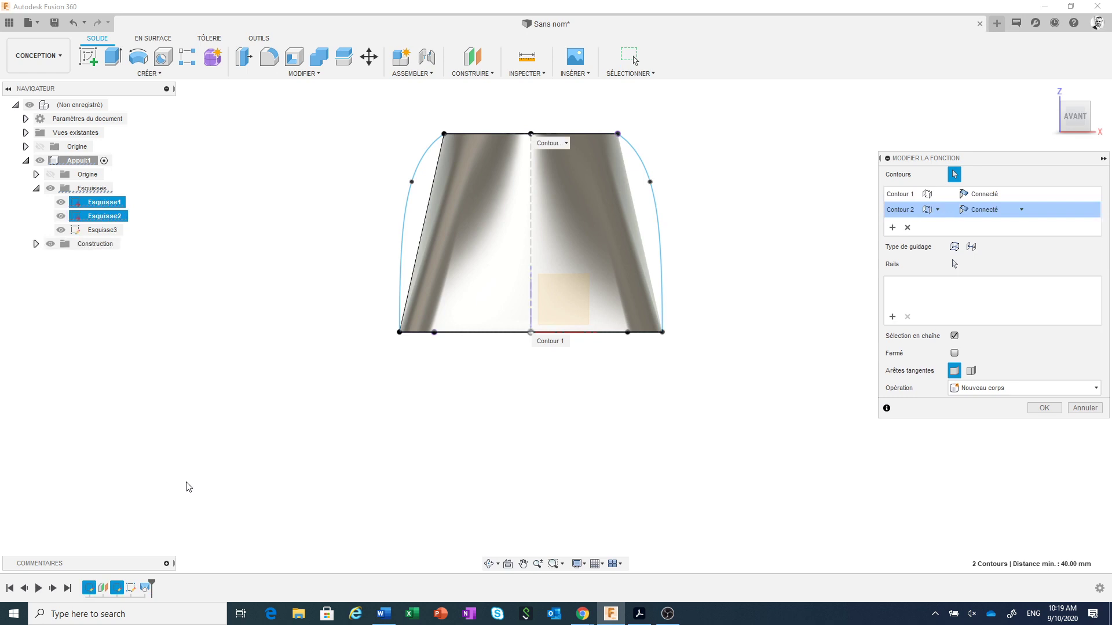
{"action": "left_click", "coordinate": [892, 322]}
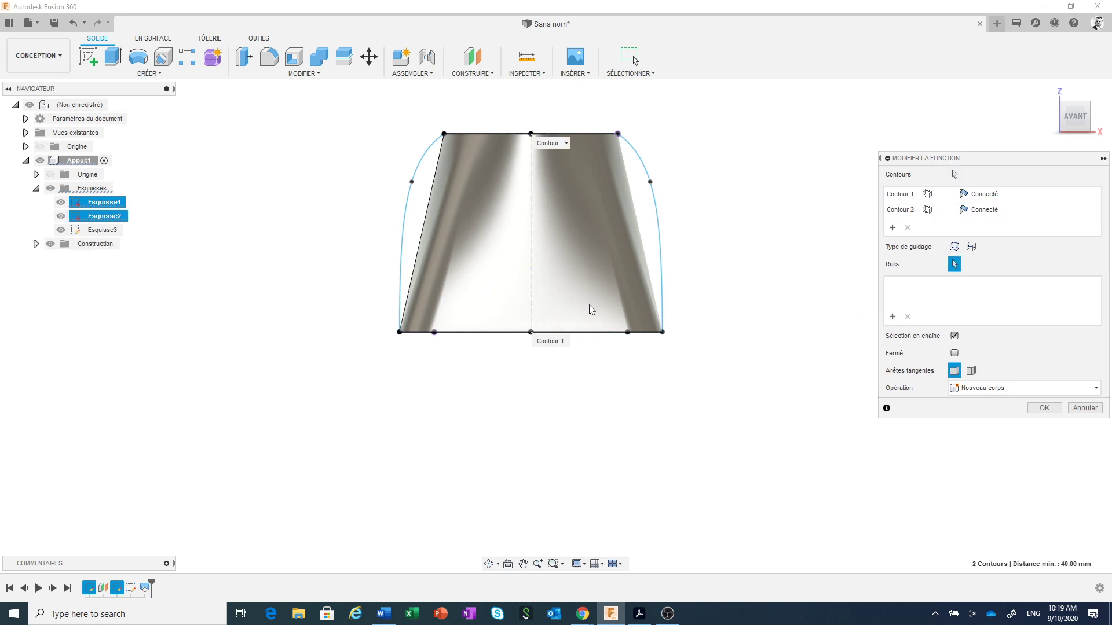
{"action": "left_click", "coordinate": [404, 239]}
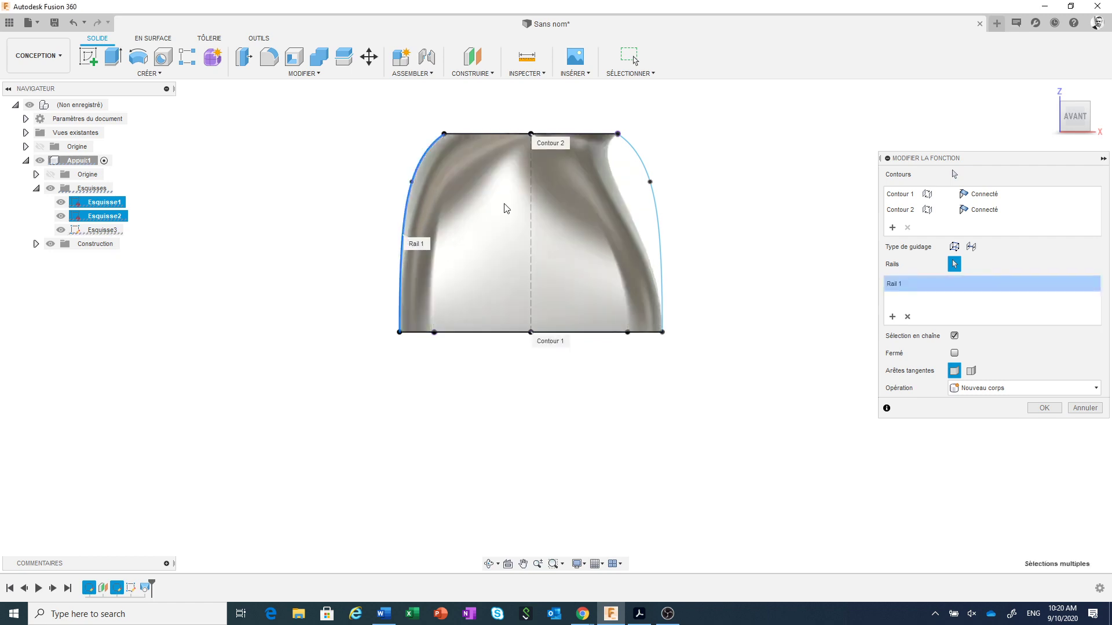
{"action": "left_click", "coordinate": [657, 210]}
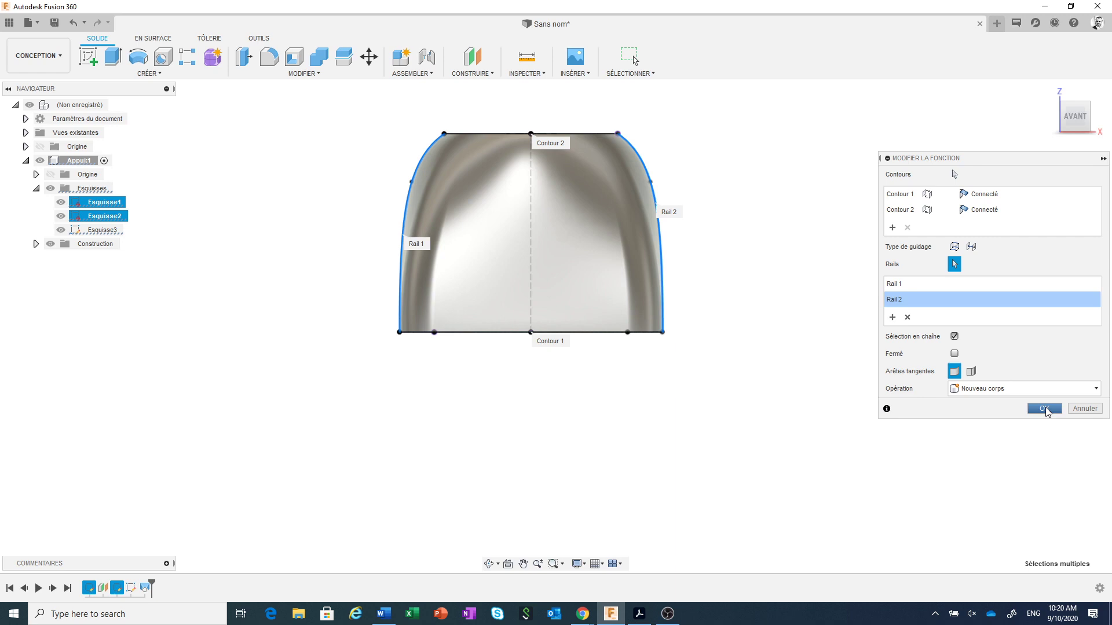
{"action": "left_click", "coordinate": [1045, 408]}
{"action": "left_click", "coordinate": [1096, 121]}
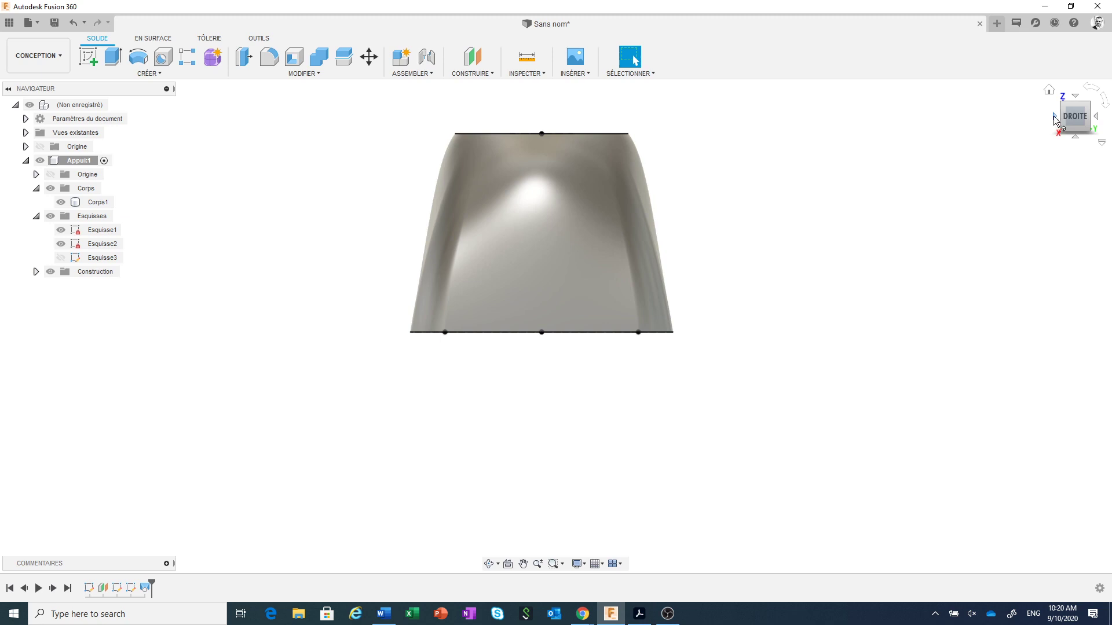
{"action": "left_click", "coordinate": [1055, 119]}
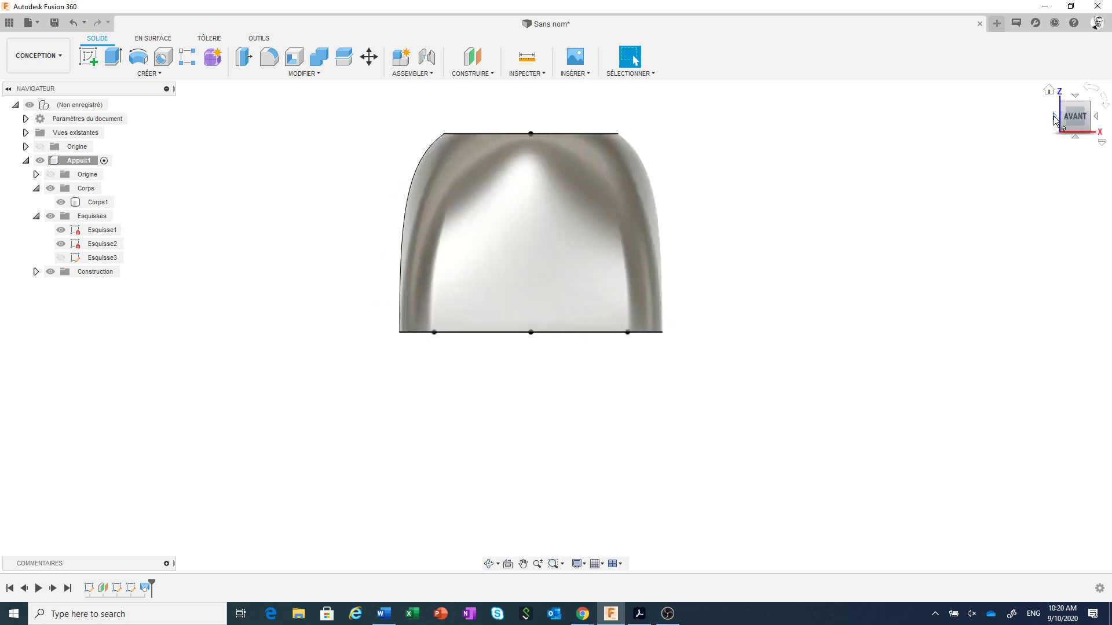
- Hide the lofted body, show Esquisse3 and copy its two side splines
{"action": "left_click", "coordinate": [61, 203]}
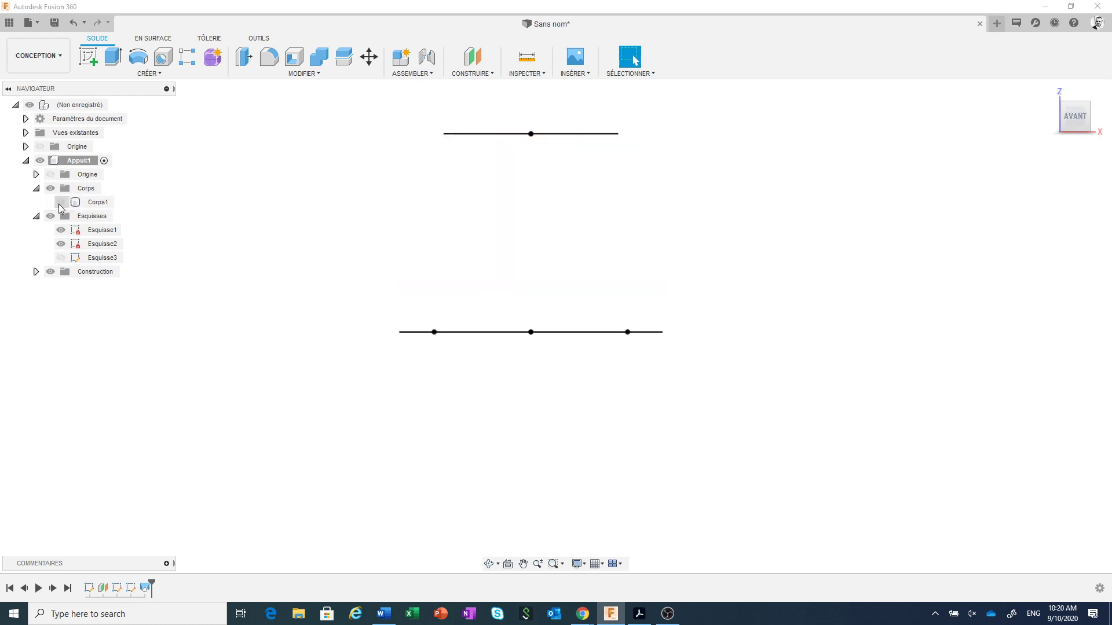
{"action": "left_click", "coordinate": [62, 260]}
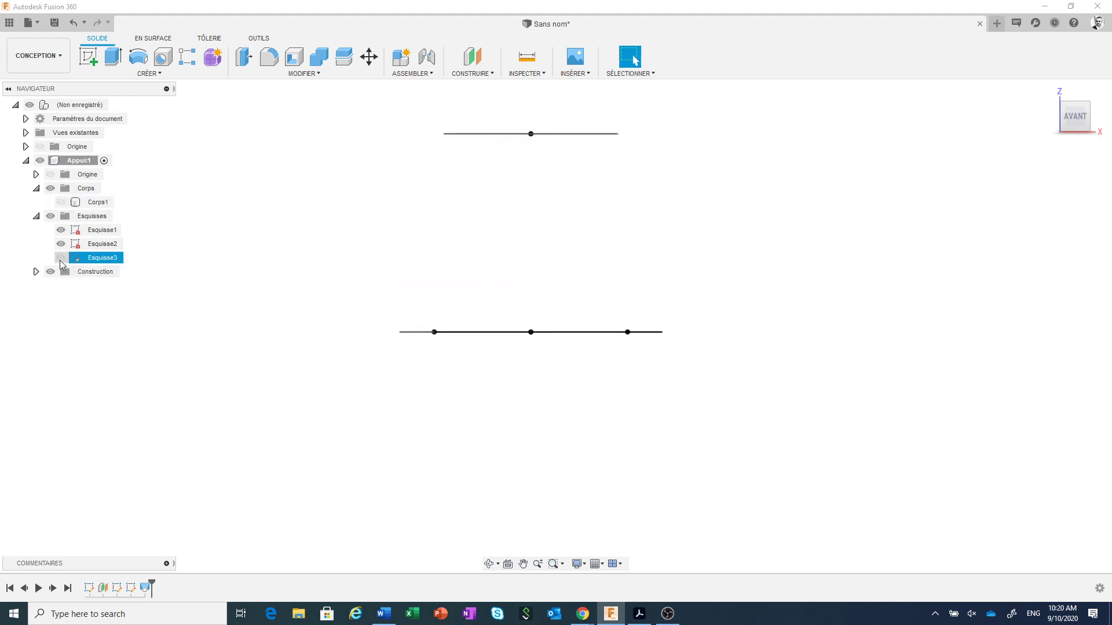
{"action": "left_click", "coordinate": [60, 259]}
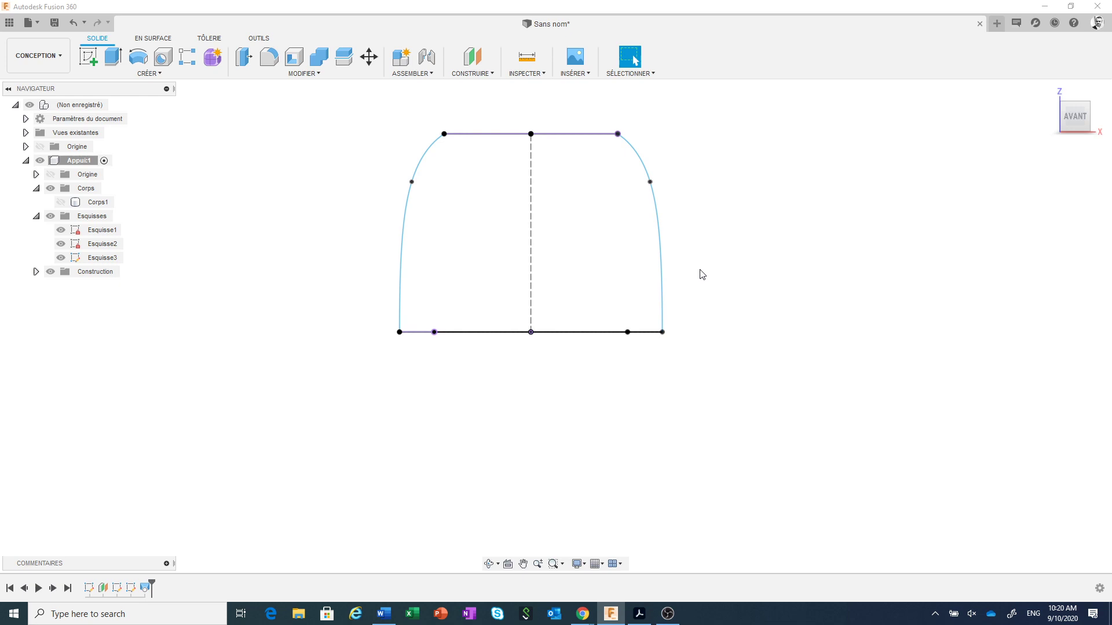
{"action": "left_click", "coordinate": [401, 260]}
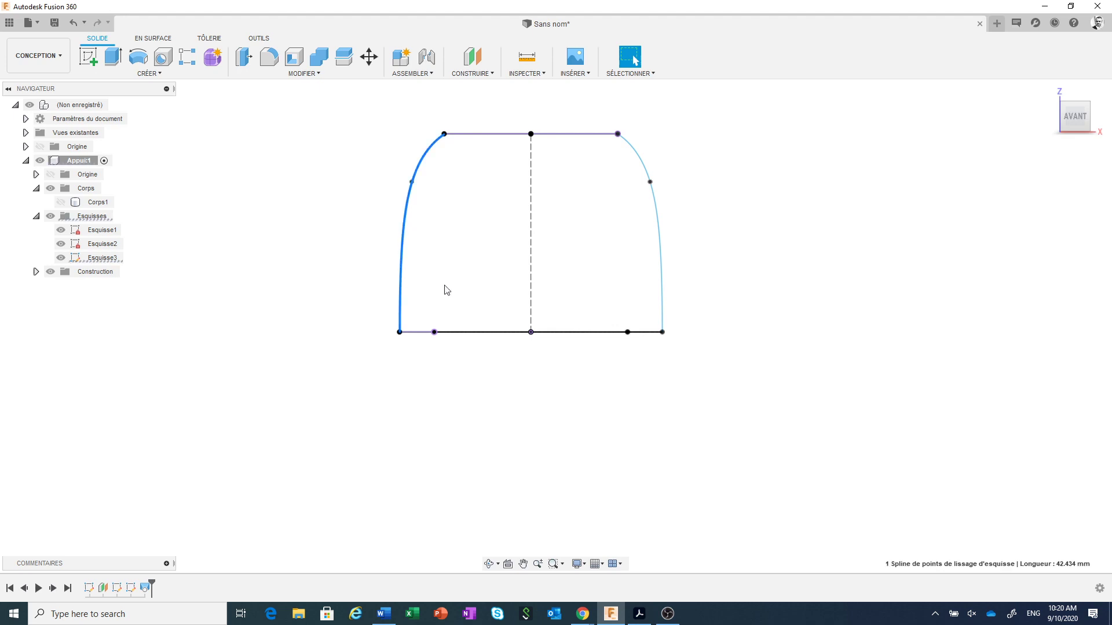
{"action": "left_click", "coordinate": [663, 285], "text": "shift"}
{"action": "right_click", "coordinate": [712, 272]}
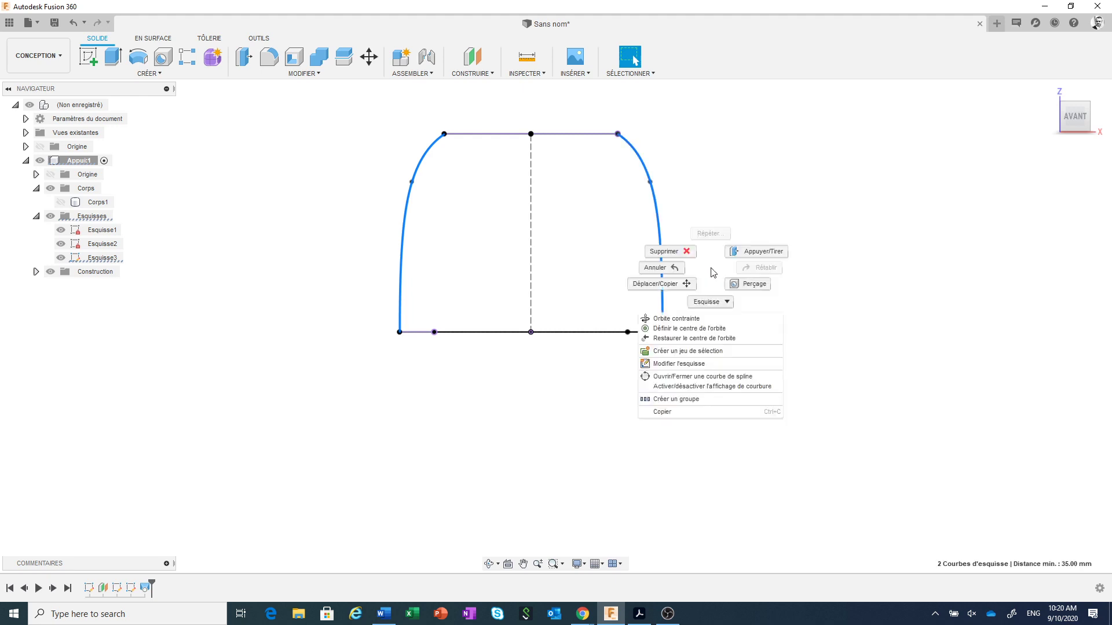
{"action": "left_click", "coordinate": [681, 413]}
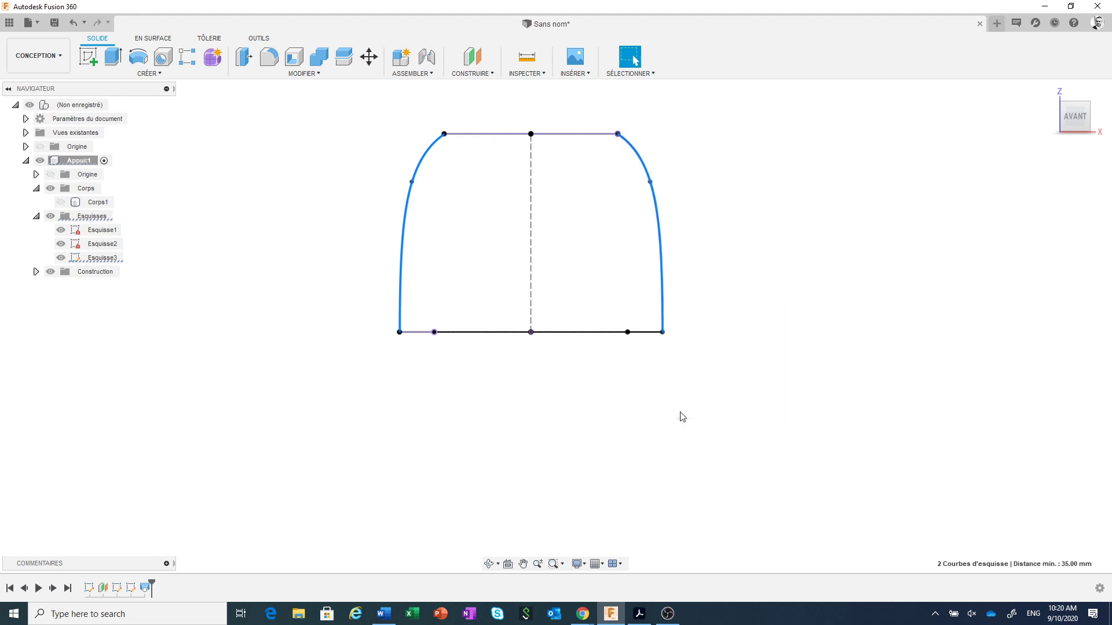
- Create a sketch on the YZ plane and paste the two copied side splines into it
{"action": "left_click", "coordinate": [746, 399]}
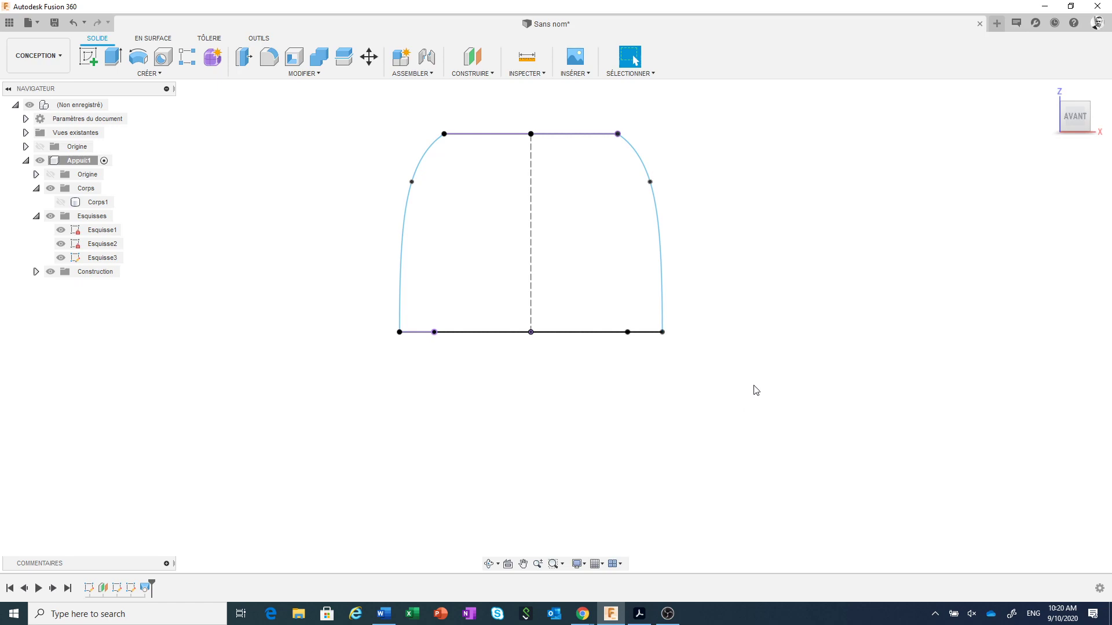
{"action": "middle_click_drag", "start_coordinate": [803, 341], "coordinate": [749, 340], "text": "shift"}
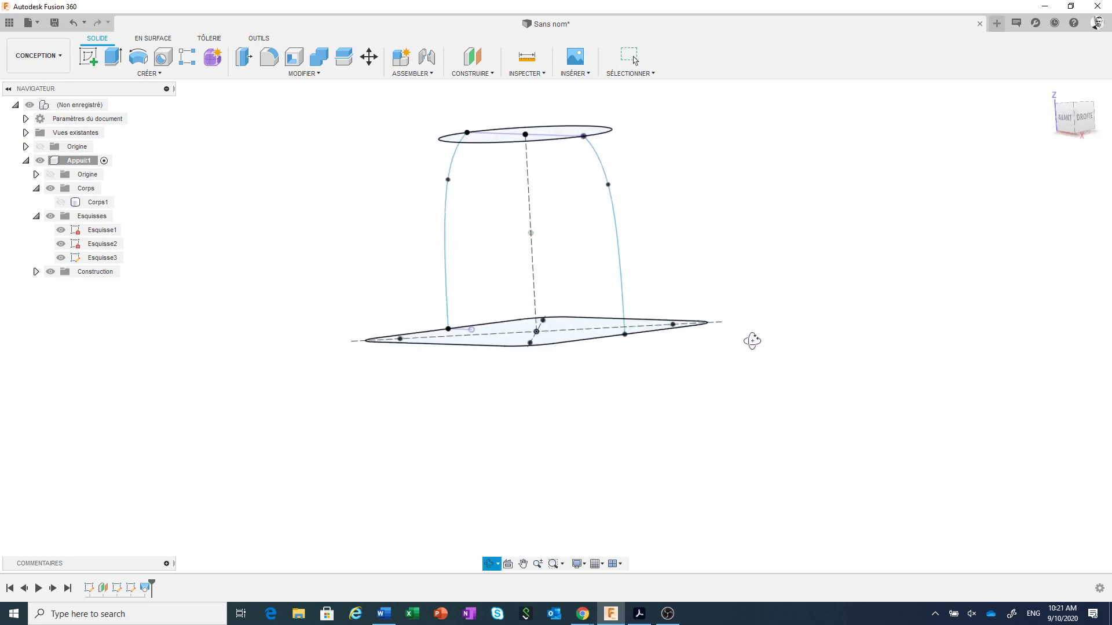
{"action": "left_click", "coordinate": [87, 58]}
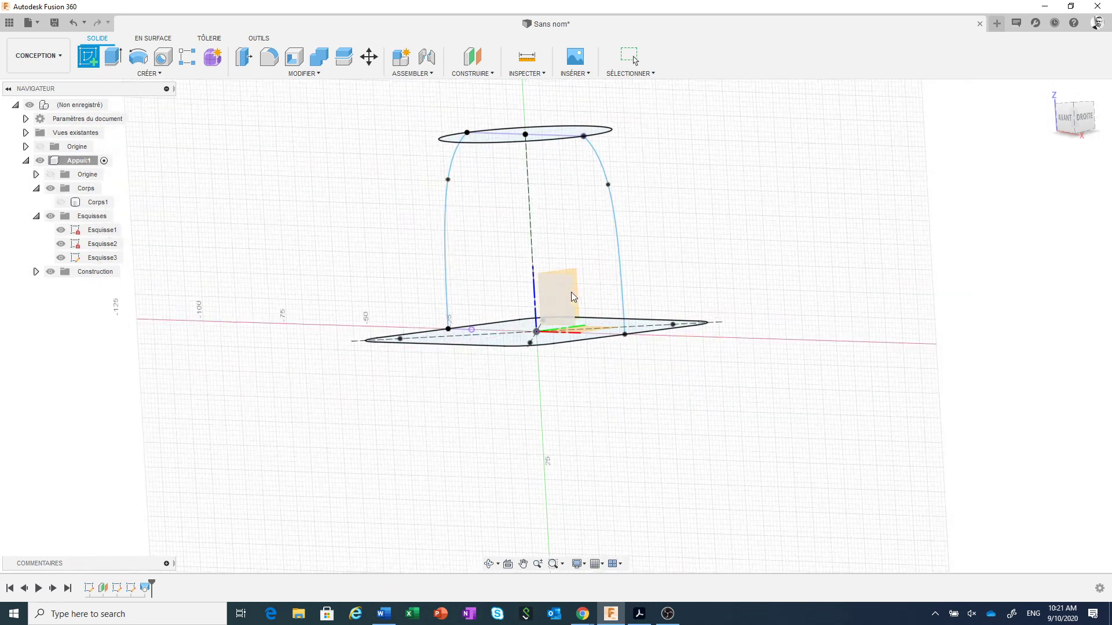
{"action": "left_click", "coordinate": [571, 296]}
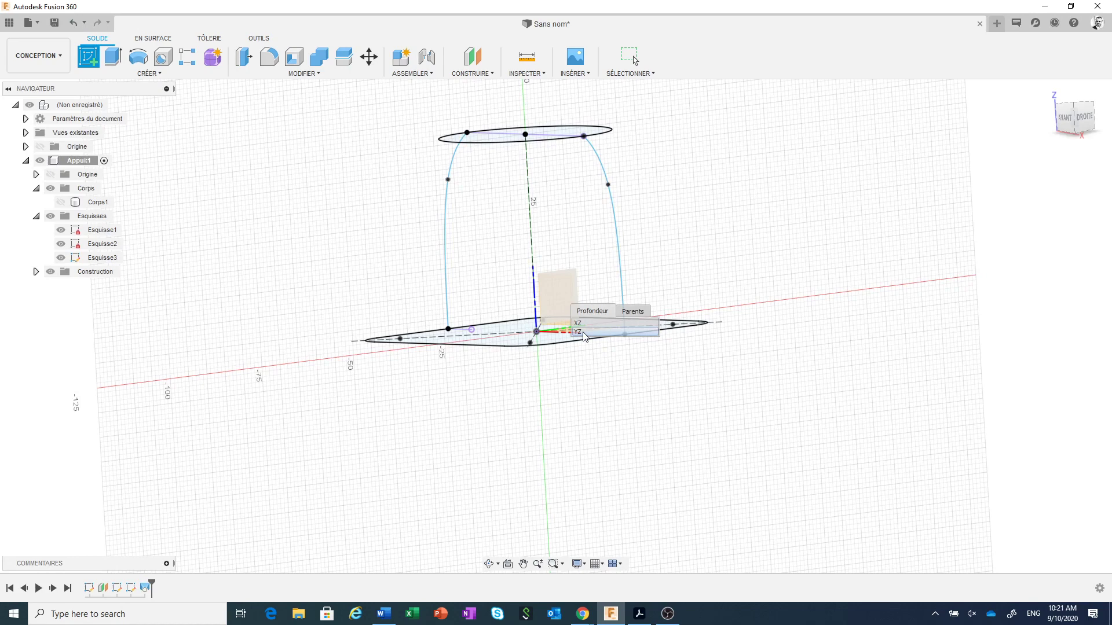
{"action": "left_click", "coordinate": [583, 333]}
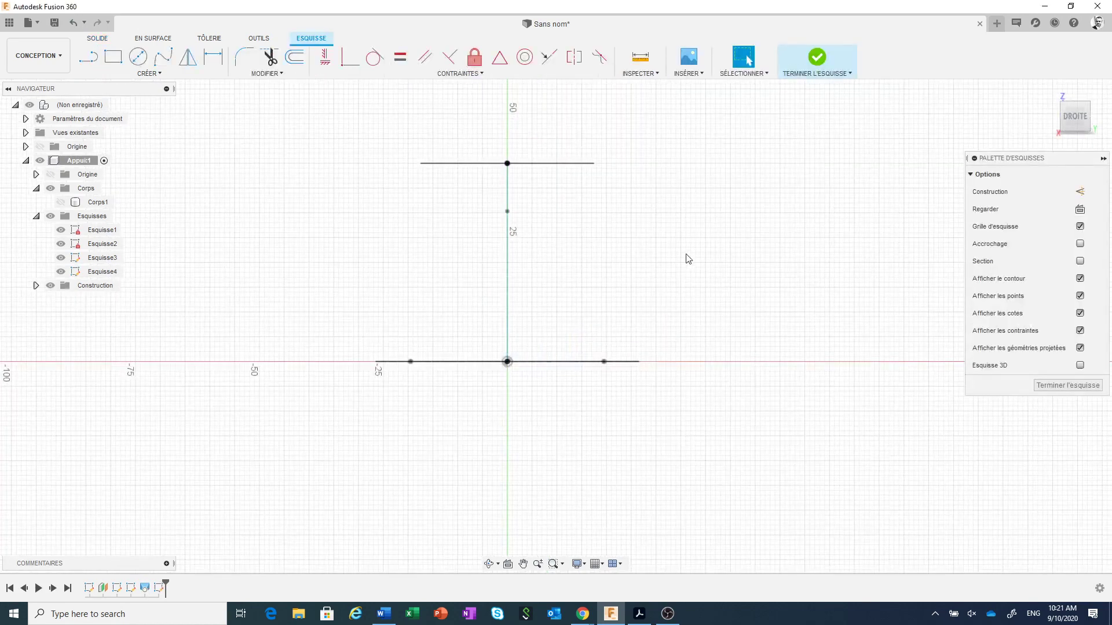
{"action": "right_click", "coordinate": [724, 262]}
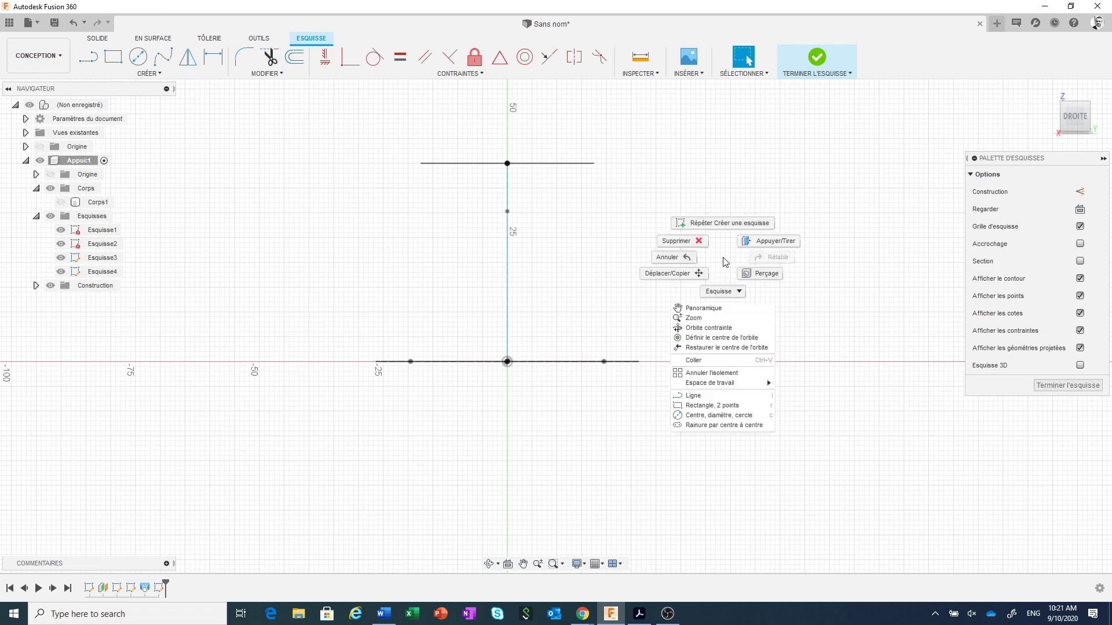
{"action": "left_click", "coordinate": [699, 360]}
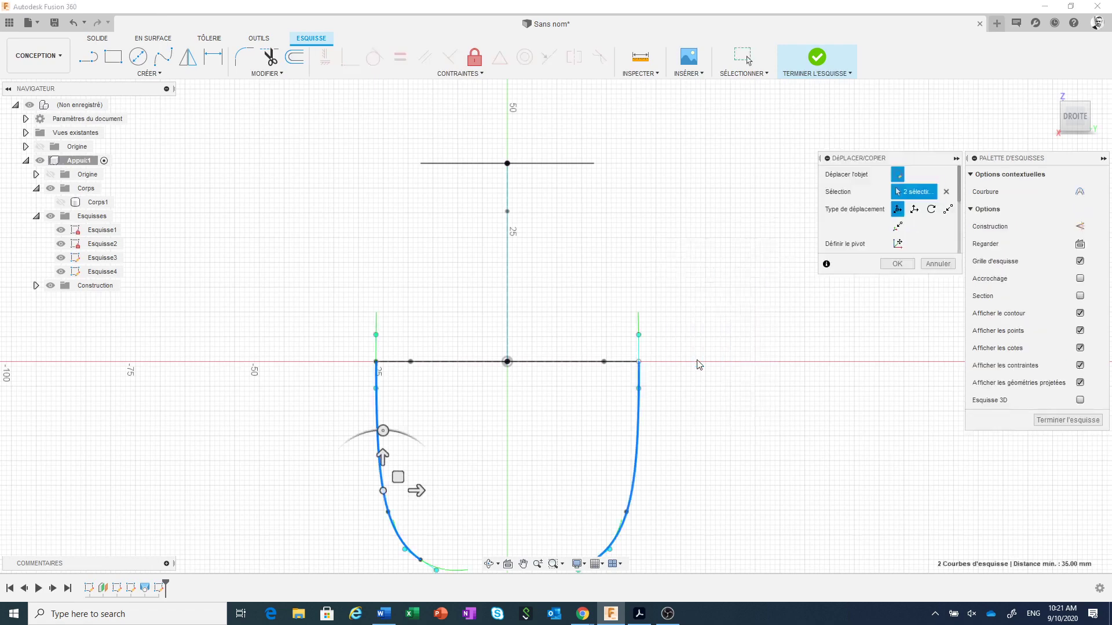
- Enlarge the Move/Copy dialog to show all its options and set the pasted splines' pivot at the sketch origin
{"action": "scroll", "coordinate": [699, 363], "scroll_direction": "down", "scroll_amount": 2}
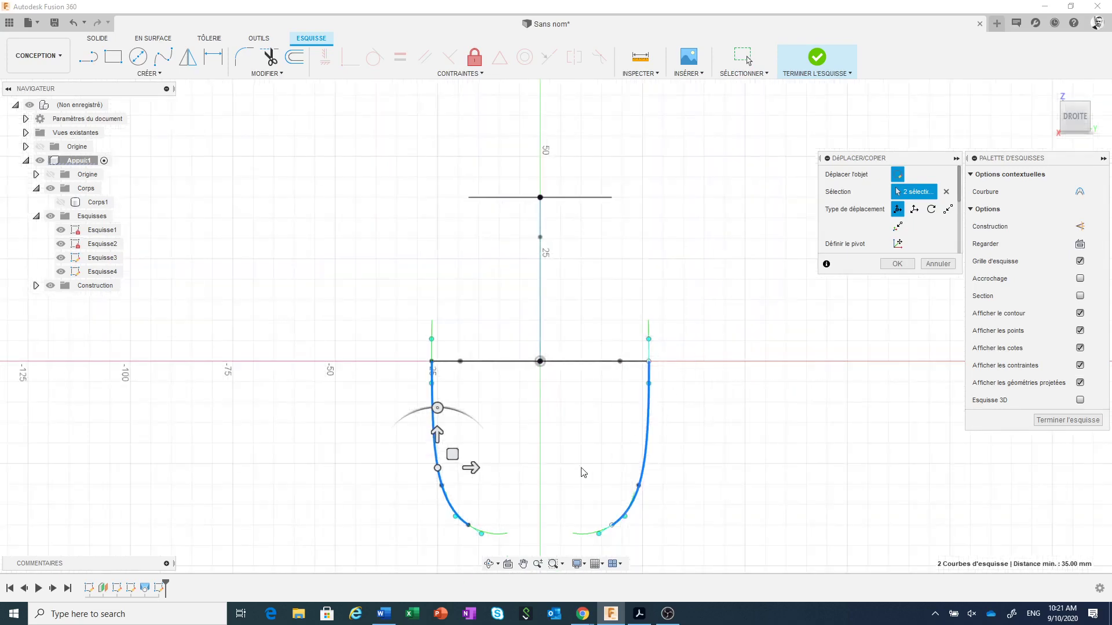
{"action": "mouse_move", "coordinate": [524, 461]}
{"action": "middle_mouse_down"}
{"action": "mouse_move", "coordinate": [524, 403]}
{"action": "mouse_move", "coordinate": [541, 370]}
{"action": "middle_mouse_up"}
{"action": "scroll", "coordinate": [544, 351], "scroll_direction": "up", "scroll_amount": 1}
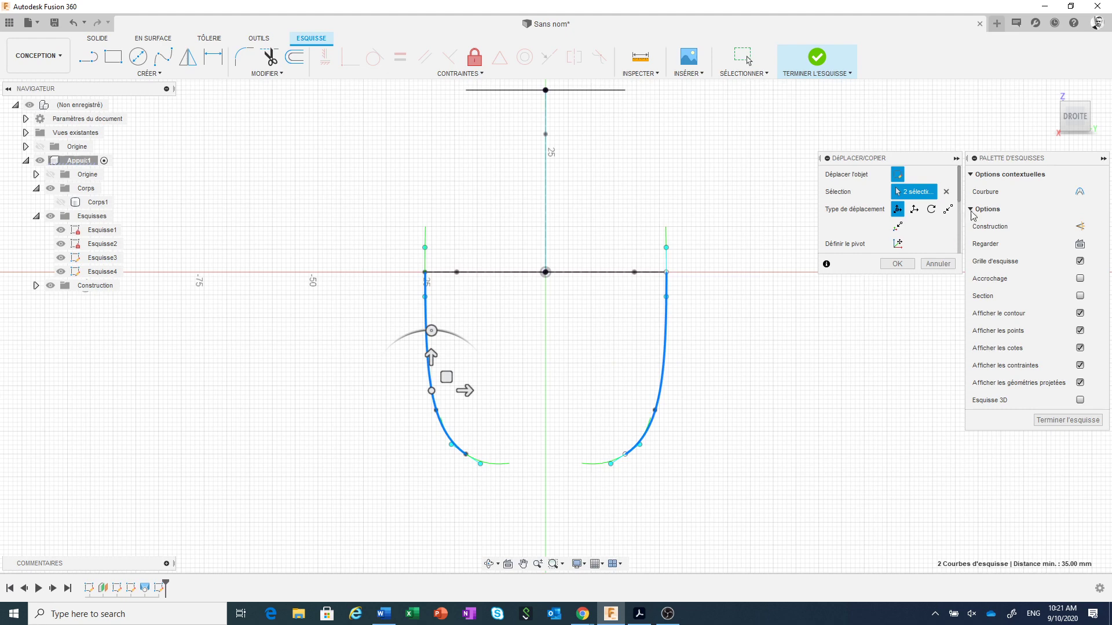
{"action": "left_click_drag", "start_coordinate": [932, 160], "coordinate": [861, 141]}
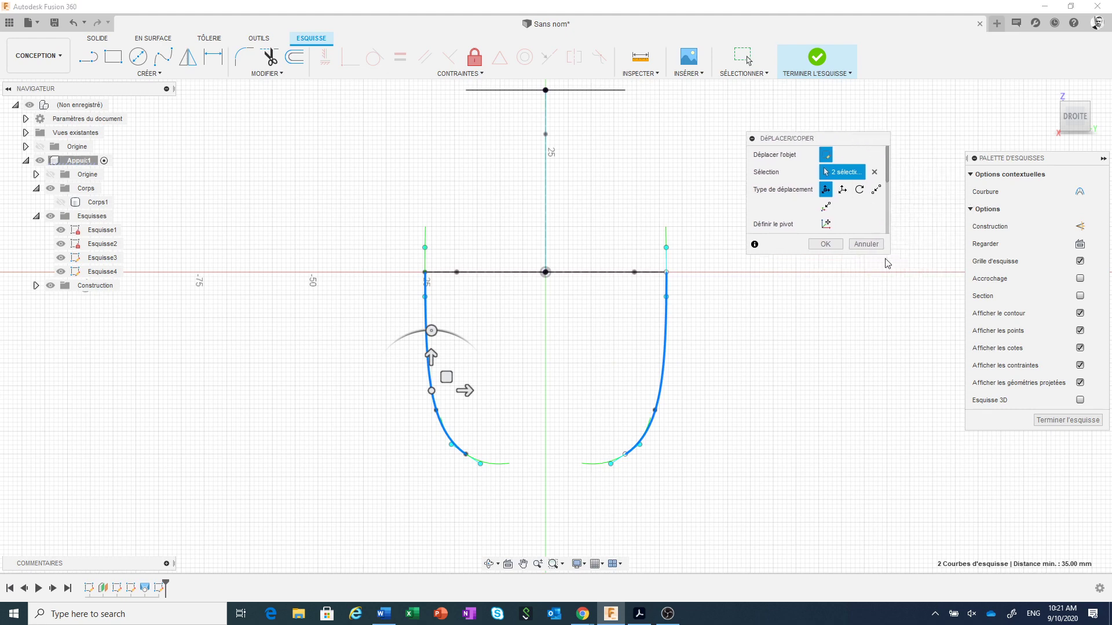
{"action": "left_click_drag", "start_coordinate": [889, 257], "coordinate": [945, 400]}
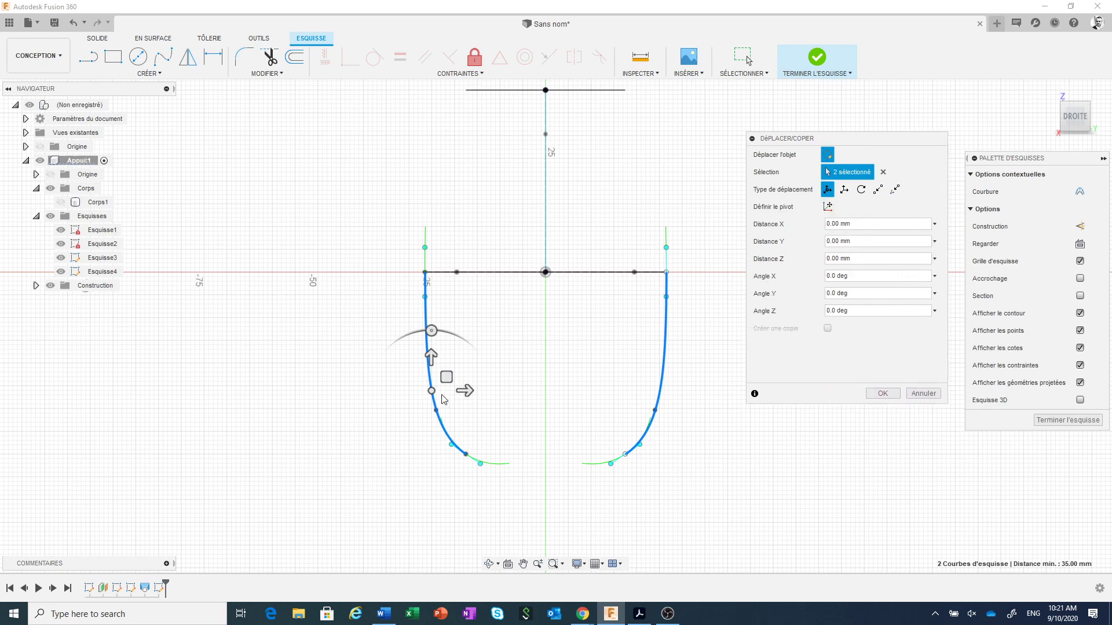
{"action": "left_click", "coordinate": [828, 207]}
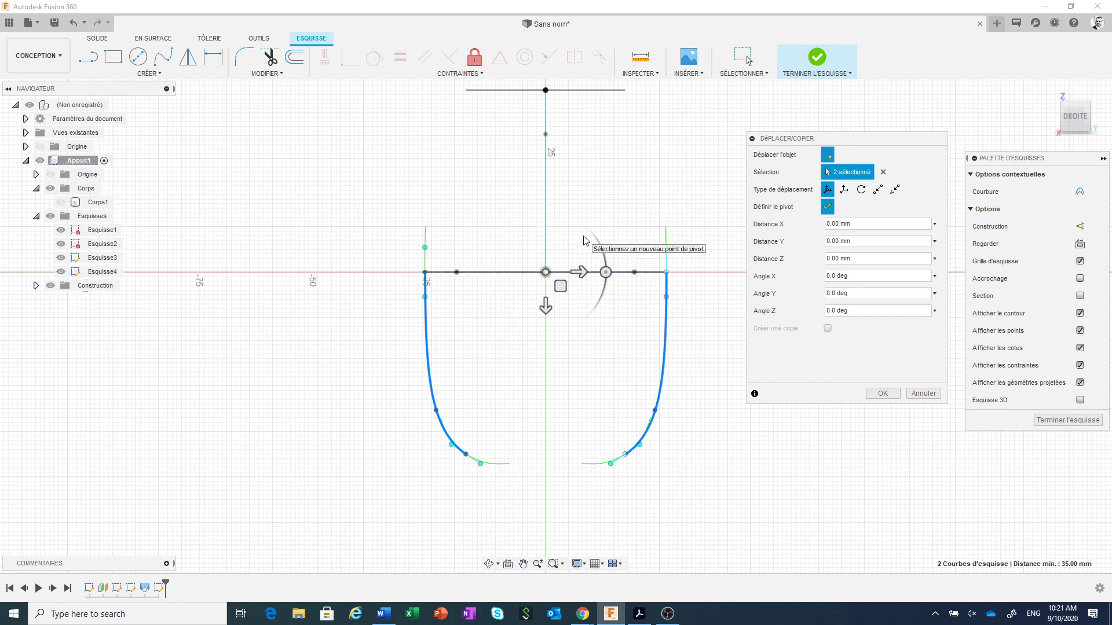
{"action": "left_click", "coordinate": [547, 272]}
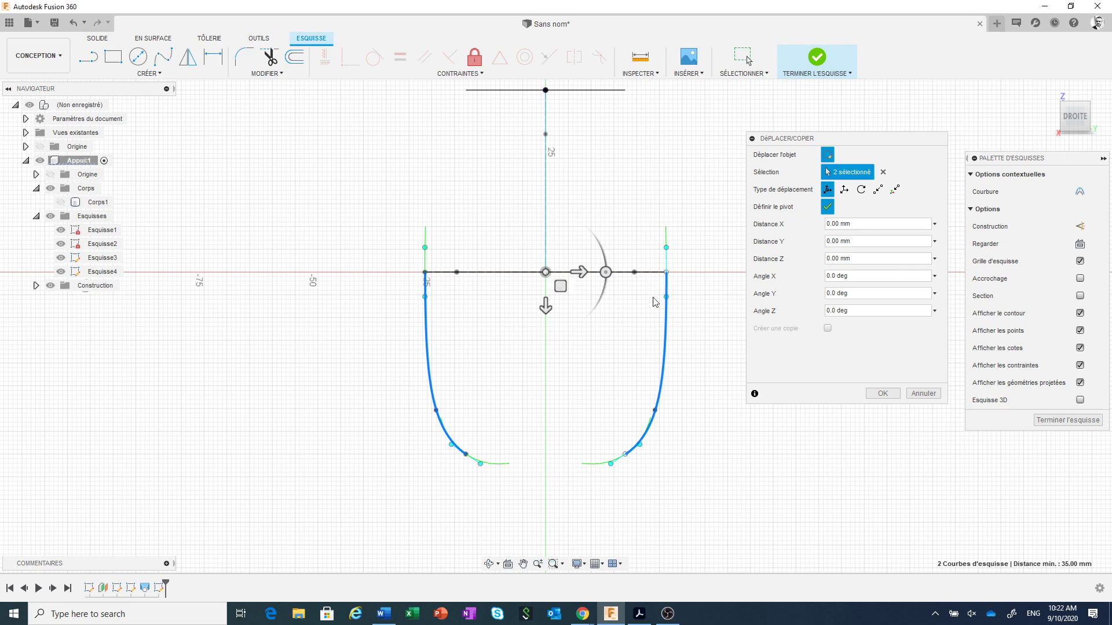
{"action": "left_click", "coordinate": [828, 207]}
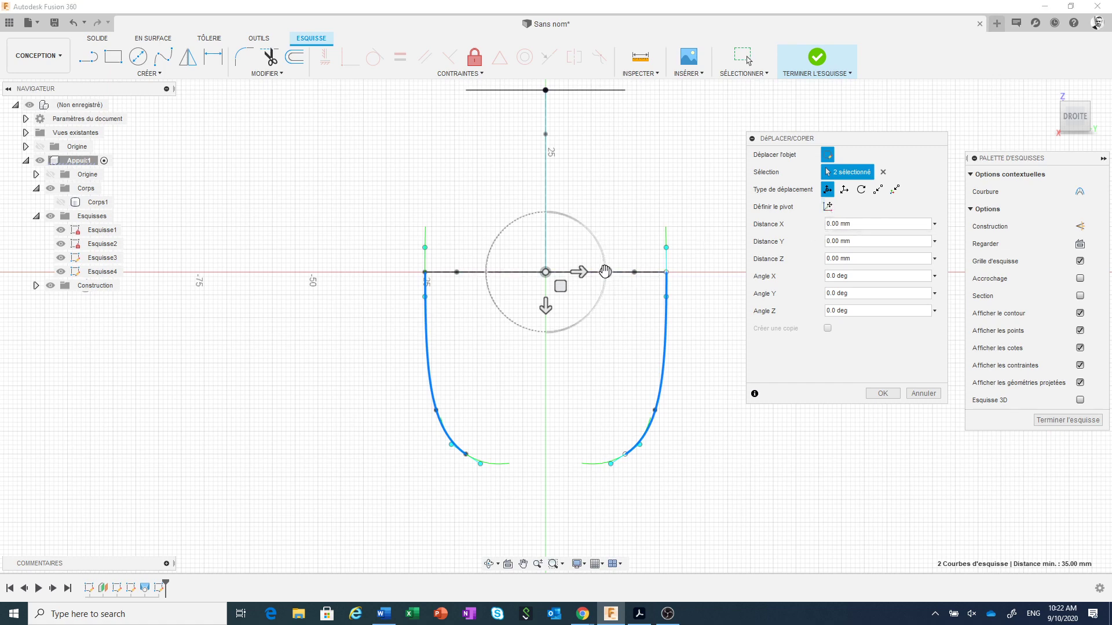
- Rotate the pasted splines by -180 degrees about X so they meet the top circle, and finish the sketch
{"action": "left_click_drag", "start_coordinate": [605, 271], "coordinate": [500, 290]}
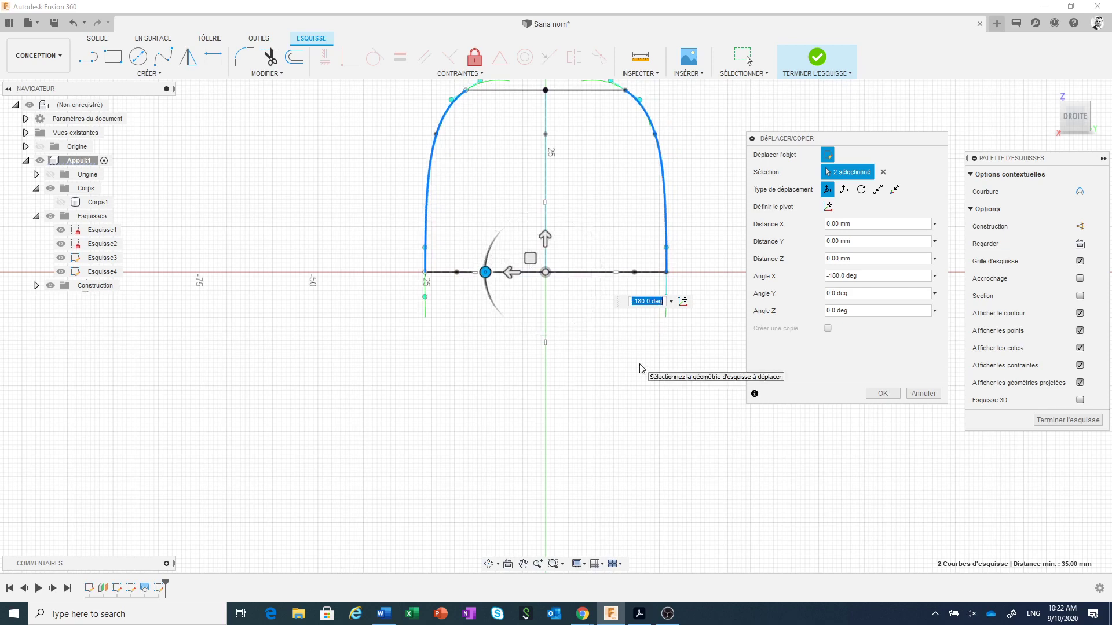
{"action": "key", "text": "Return"}
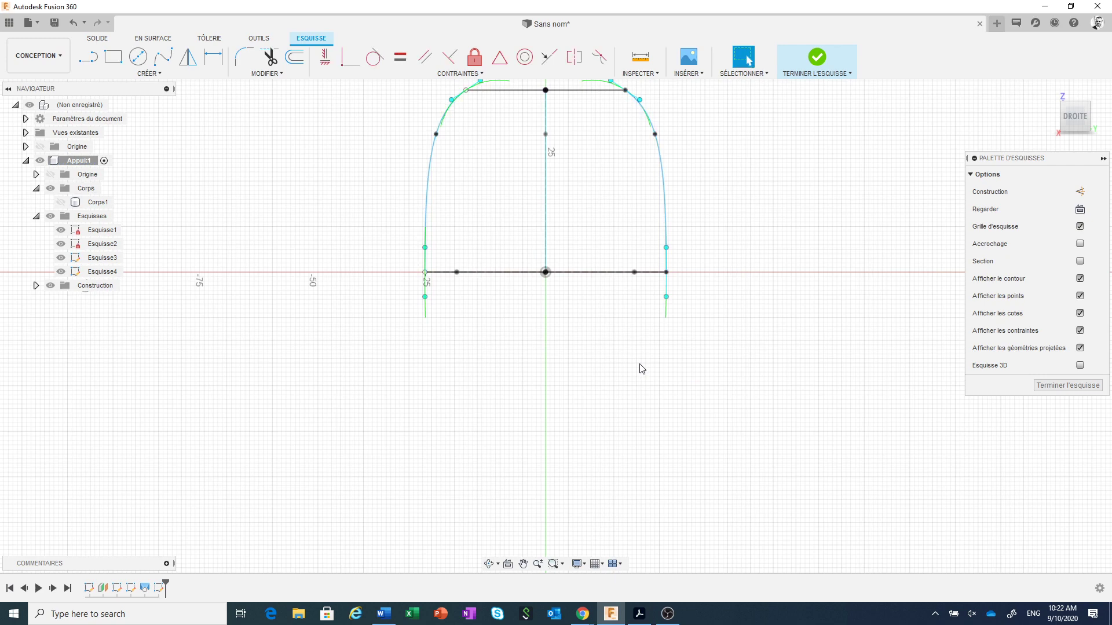
{"action": "scroll", "coordinate": [640, 368], "scroll_direction": "down", "scroll_amount": 2}
{"action": "middle_click_drag", "start_coordinate": [637, 367], "coordinate": [650, 426]}
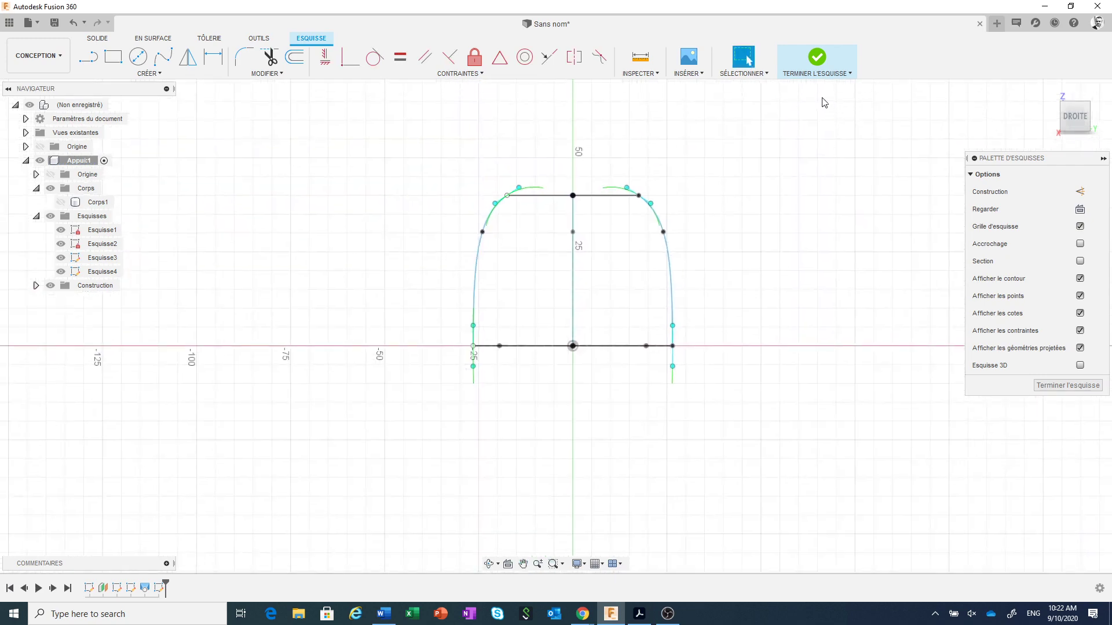
{"action": "left_click", "coordinate": [816, 58]}
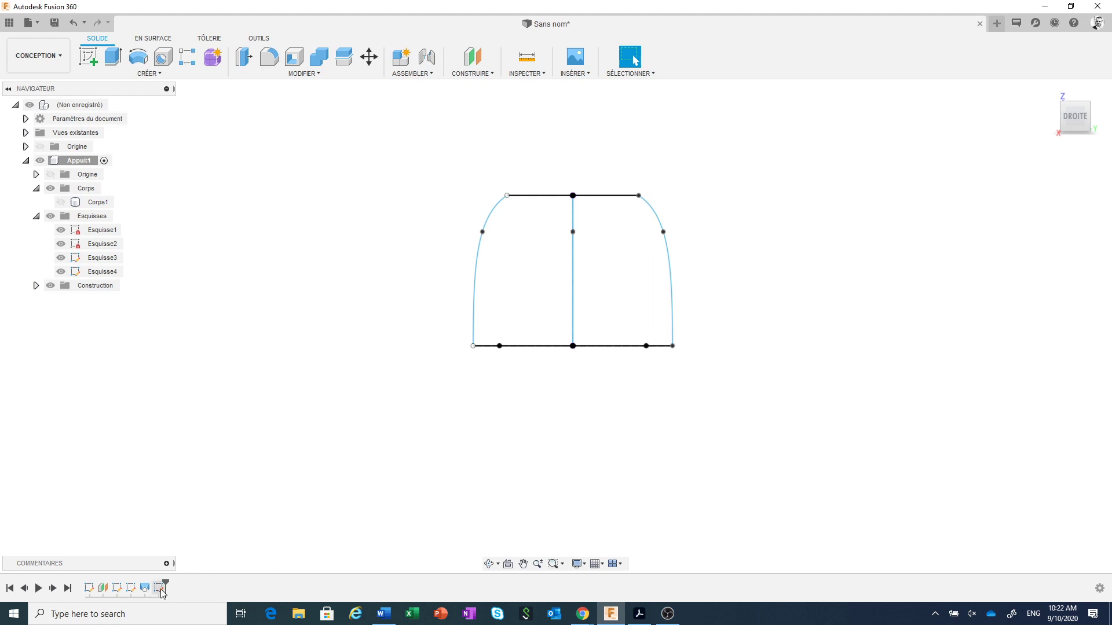
- Show the lofted body Corps1 and move Esquisse4 ahead of the loft in the timeline
{"action": "left_click", "coordinate": [60, 202]}
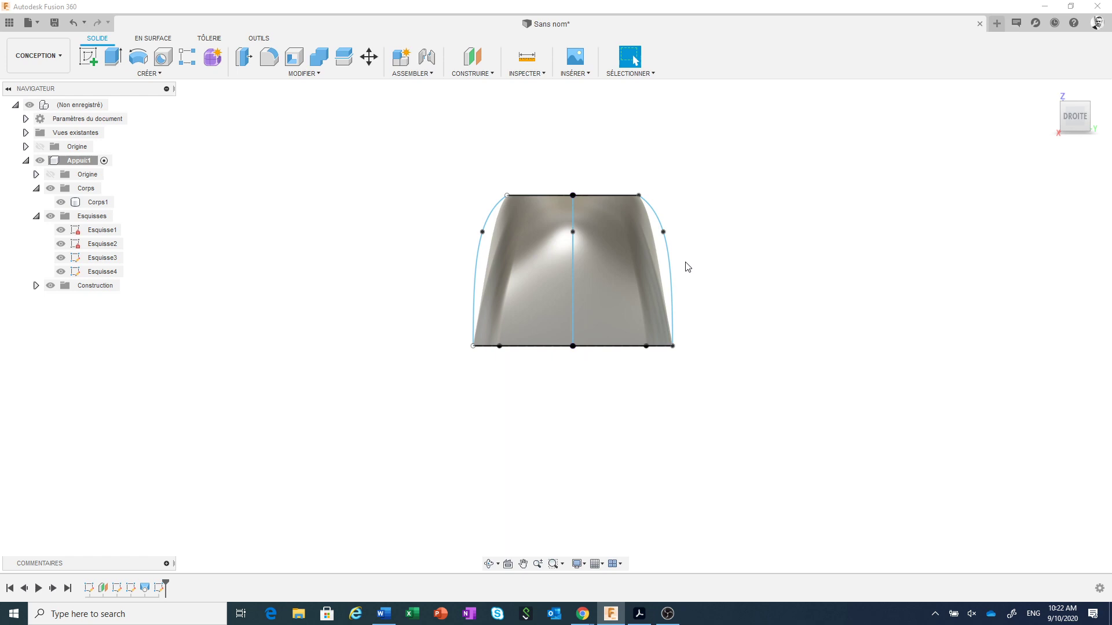
{"action": "left_click", "coordinate": [160, 591]}
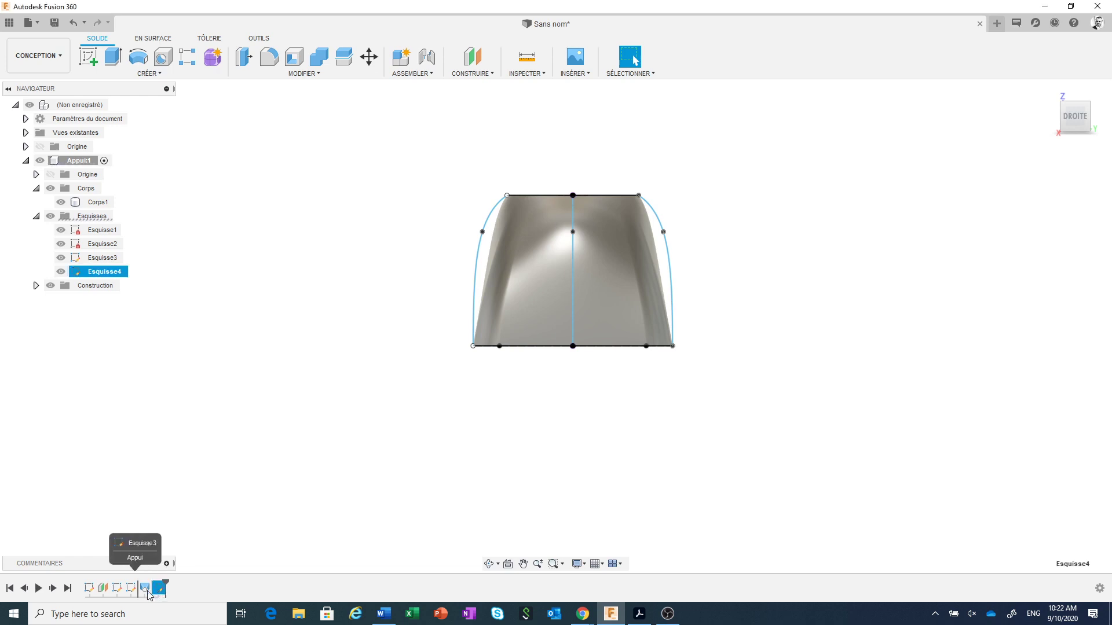
{"action": "left_click_drag", "start_coordinate": [142, 597], "coordinate": [143, 591]}
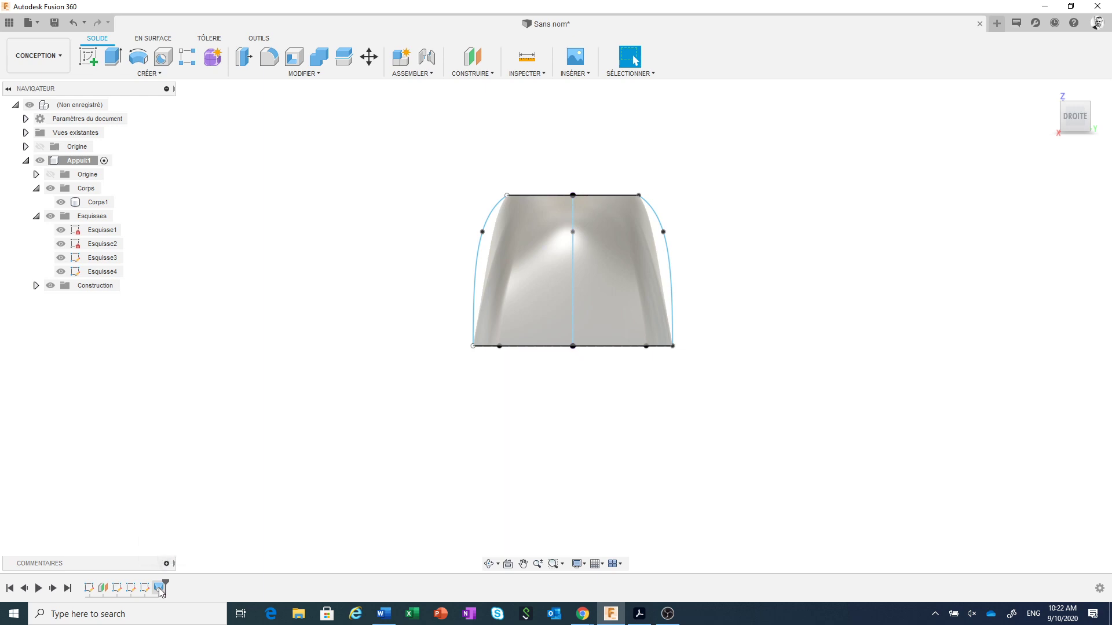
- Edit the loft to add the two splines of Esquisse4 as rails 3 and 4
{"action": "right_click", "coordinate": [160, 590]}
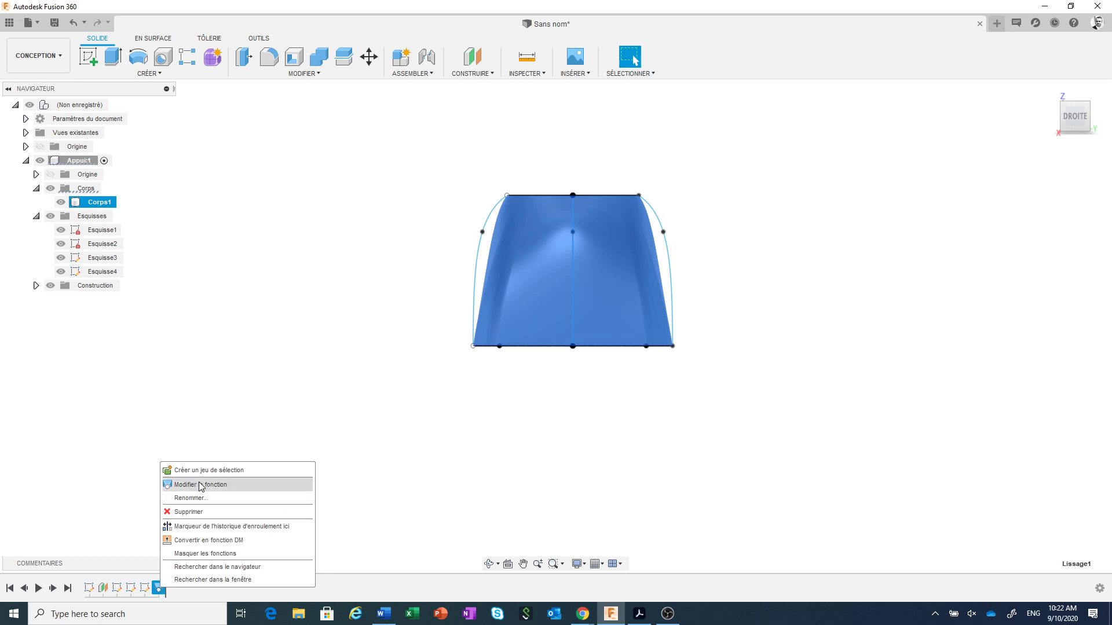
{"action": "left_click", "coordinate": [201, 486]}
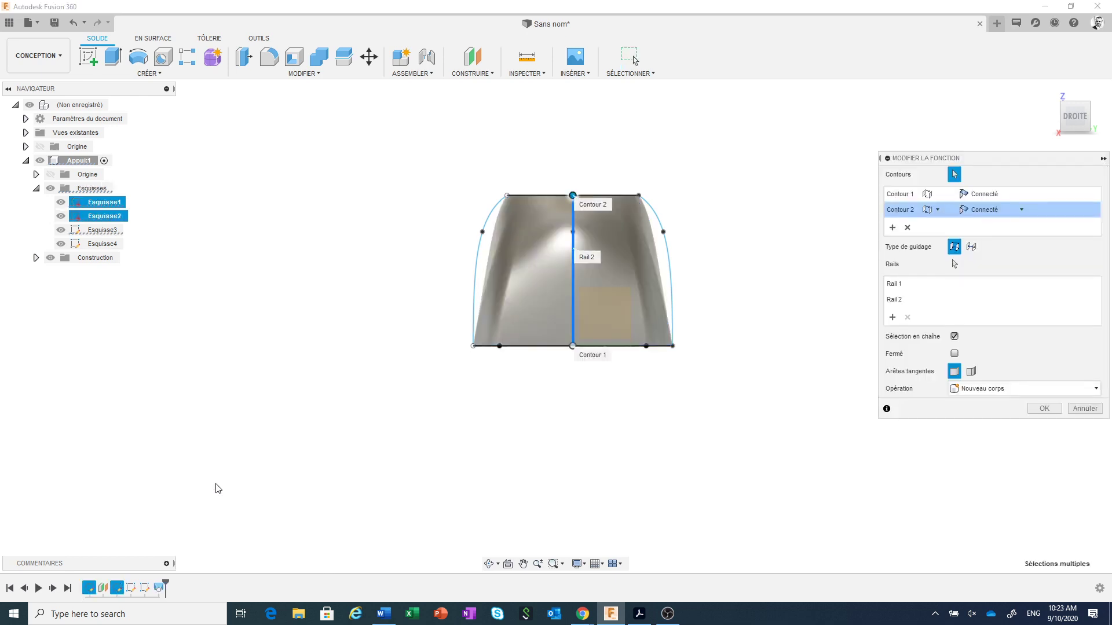
{"action": "left_click", "coordinate": [893, 318]}
{"action": "left_click", "coordinate": [480, 251]}
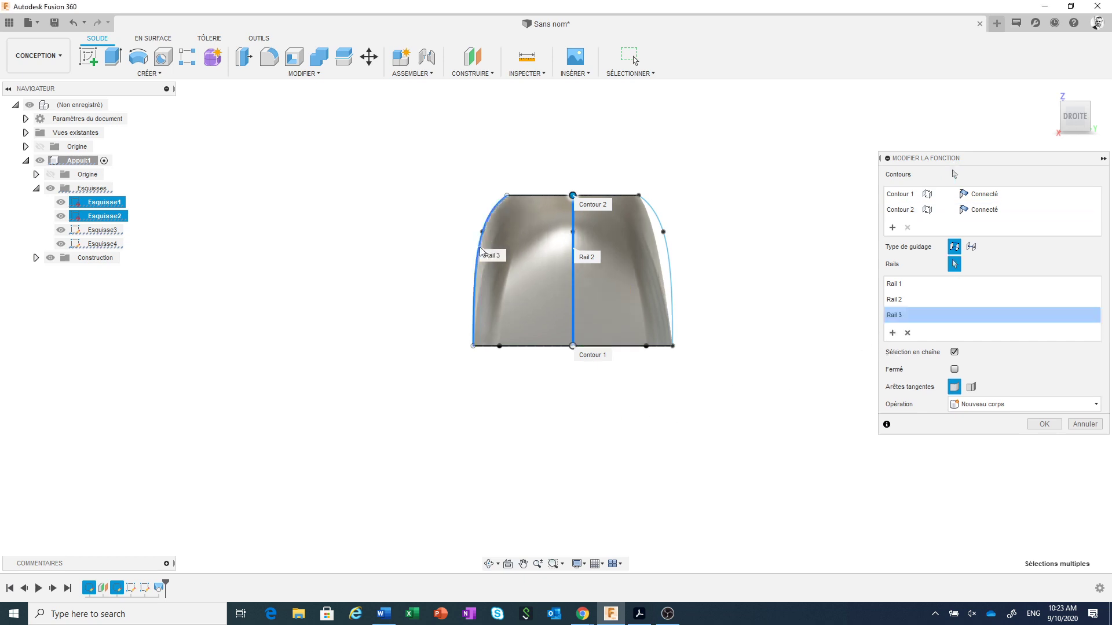
{"action": "left_click", "coordinate": [670, 268]}
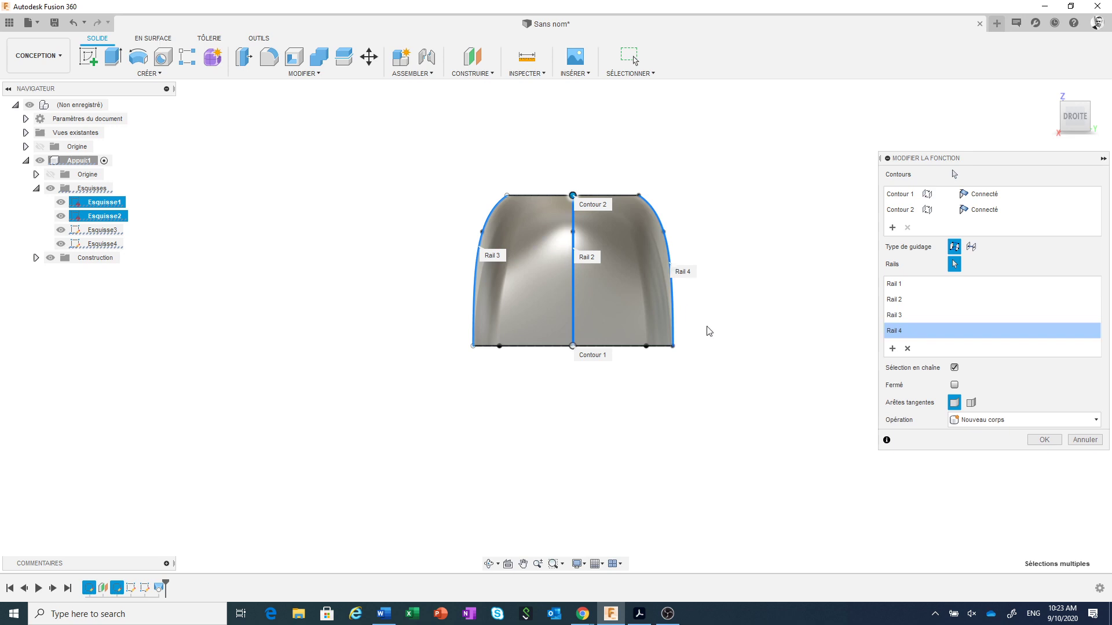
{"action": "left_click", "coordinate": [1044, 441]}
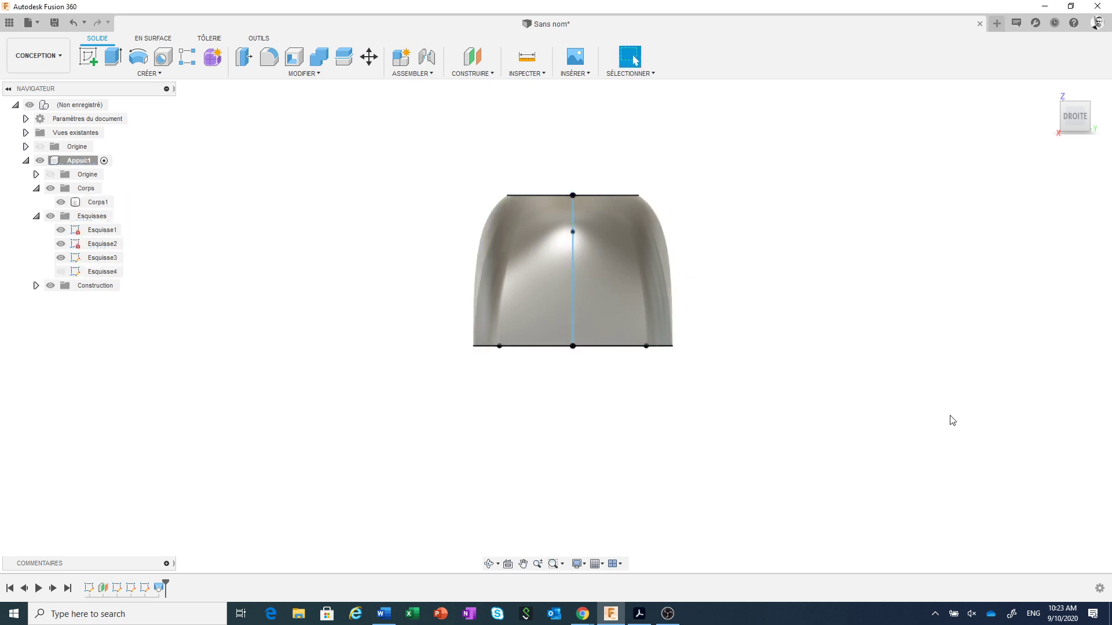
- Hide Esquisse1, Esquisse2 and Esquisse3 and check the shape of the lofted body
{"action": "left_click", "coordinate": [61, 230]}
{"action": "left_click", "coordinate": [61, 244]}
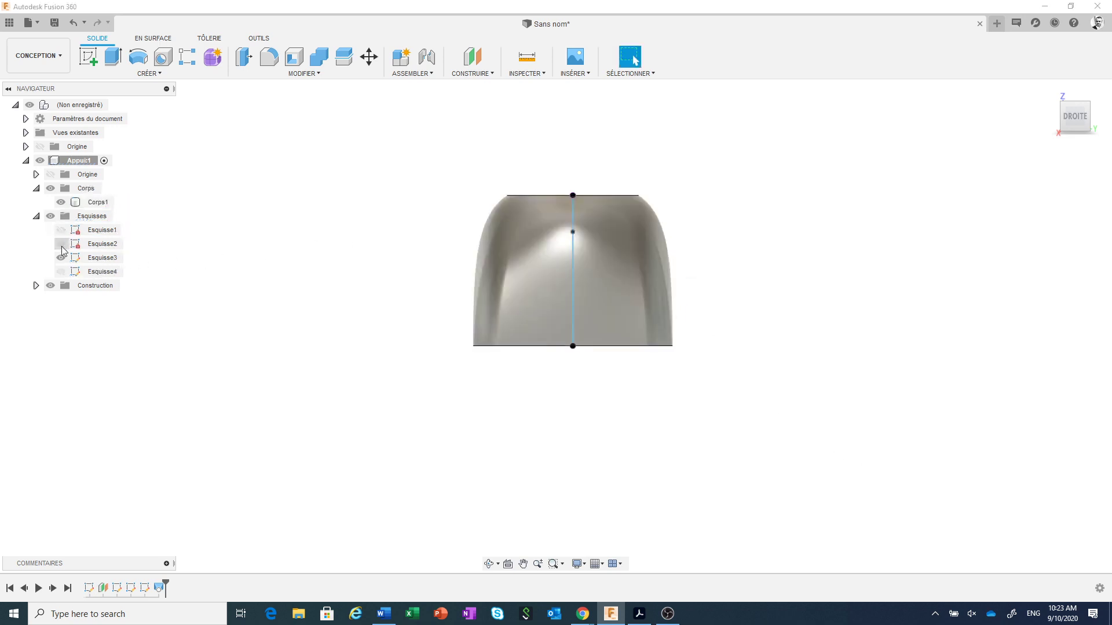
{"action": "left_click", "coordinate": [60, 258]}
{"action": "scroll", "coordinate": [678, 412], "scroll_direction": "down", "scroll_amount": 1}
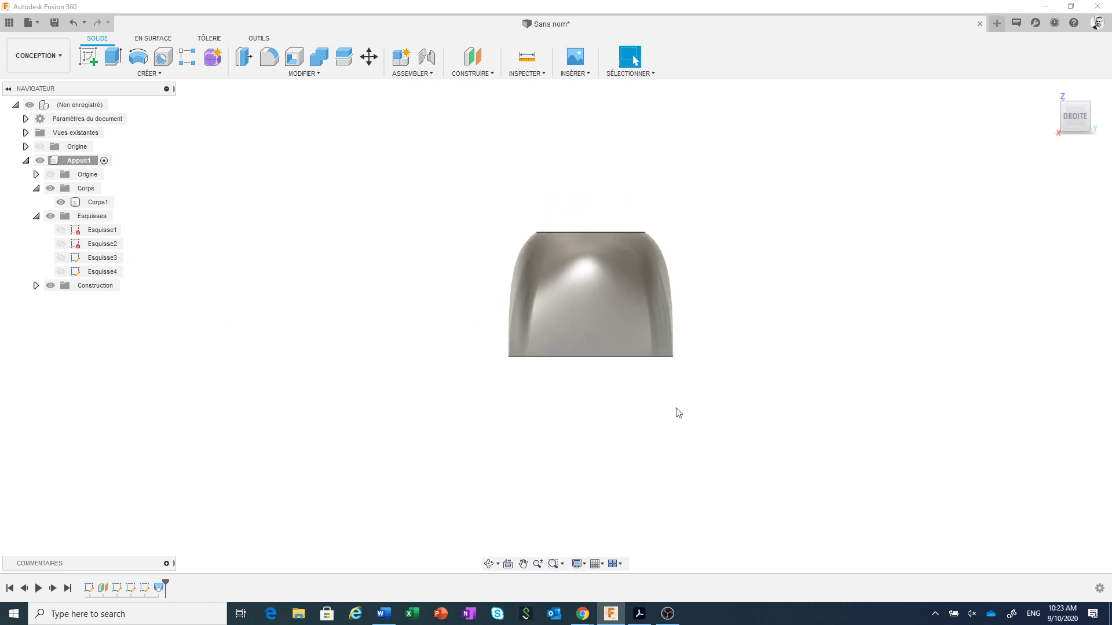
{"action": "scroll", "coordinate": [679, 412], "scroll_direction": "up", "scroll_amount": 1}
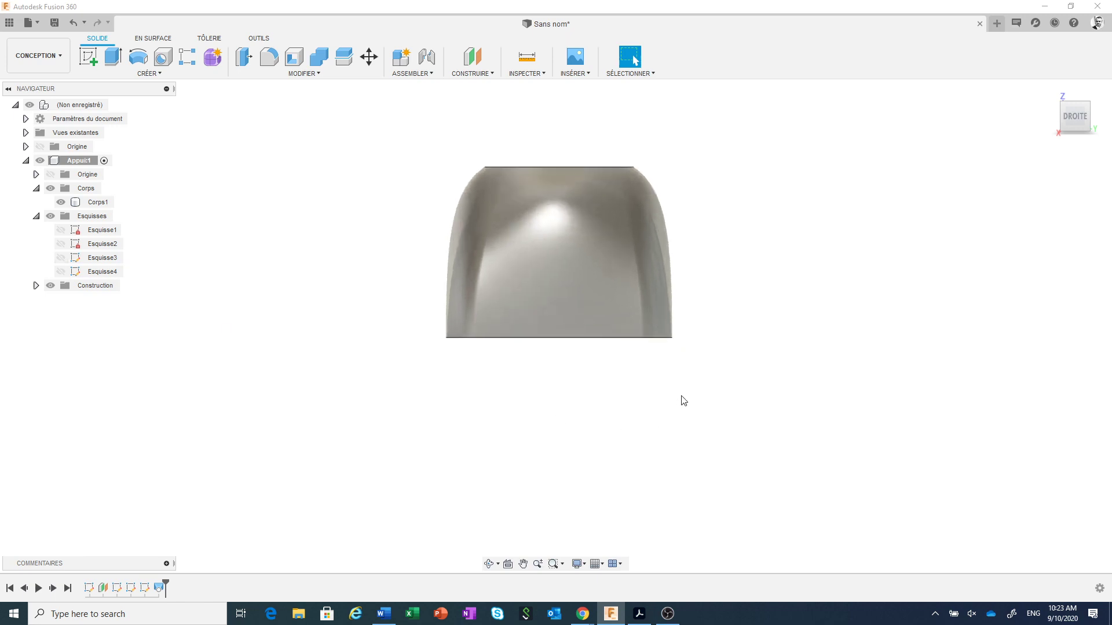
{"action": "mouse_move", "coordinate": [683, 400]}
{"action": "middle_mouse_down", "text": "shift"}
{"action": "mouse_move", "coordinate": [680, 390]}
{"action": "mouse_move", "coordinate": [672, 404]}
{"action": "mouse_move", "coordinate": [695, 392]}
{"action": "mouse_move", "coordinate": [680, 394]}
{"action": "middle_mouse_up", "text": "shift"}
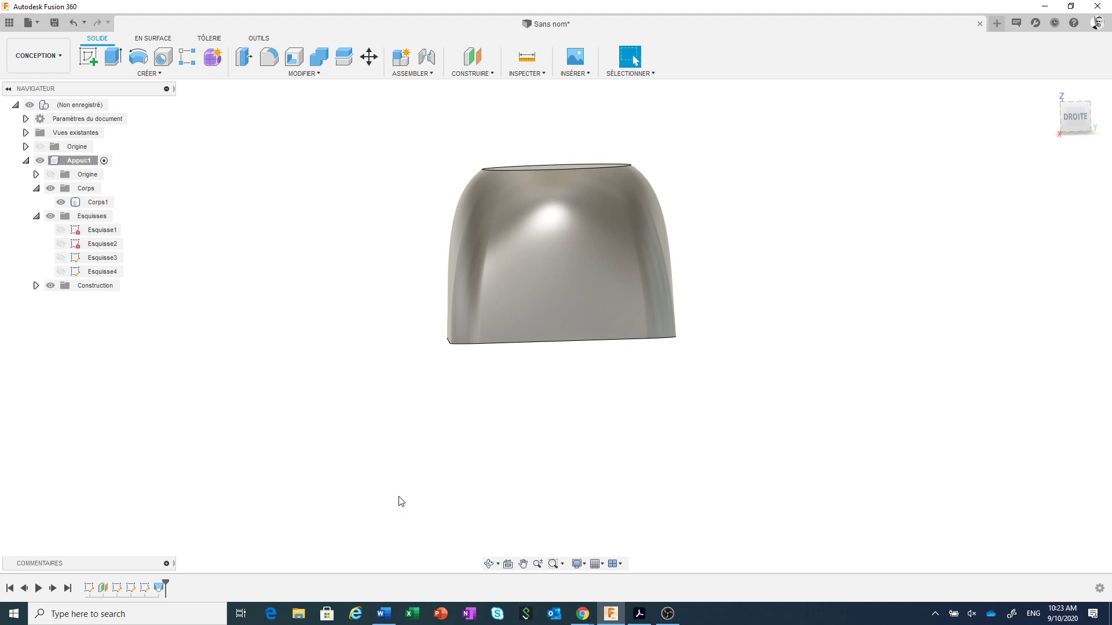
- Consult the Bottom_Corner drawing in Adobe Acrobat, return to Fusion 360 and create a sketch on the body's top circular face
{"action": "left_click", "coordinate": [645, 618]}
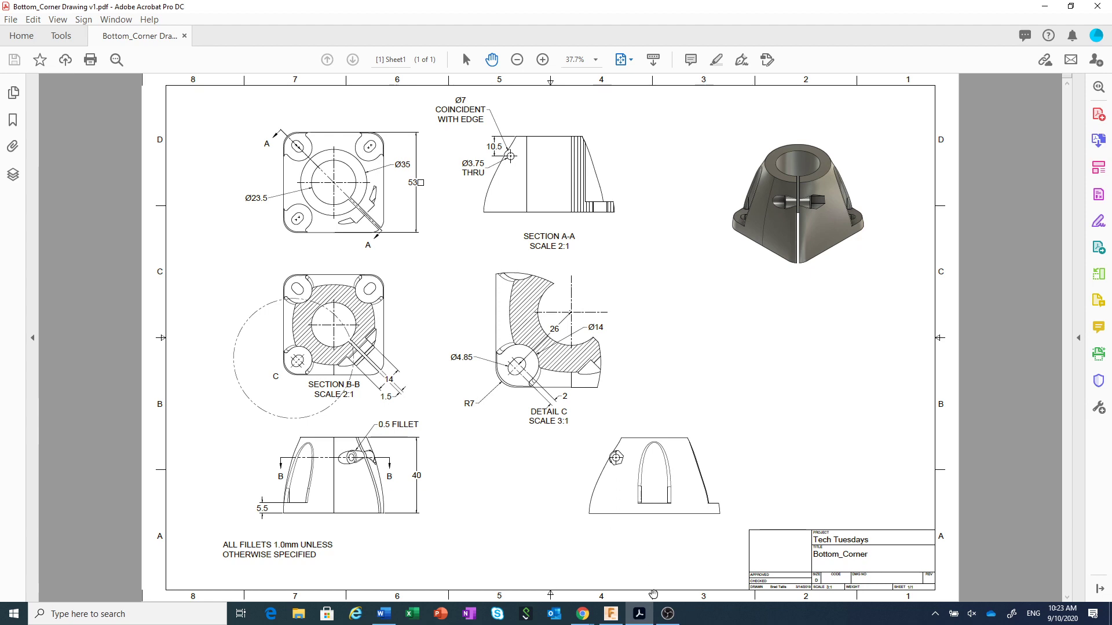
{"action": "left_click", "coordinate": [610, 614]}
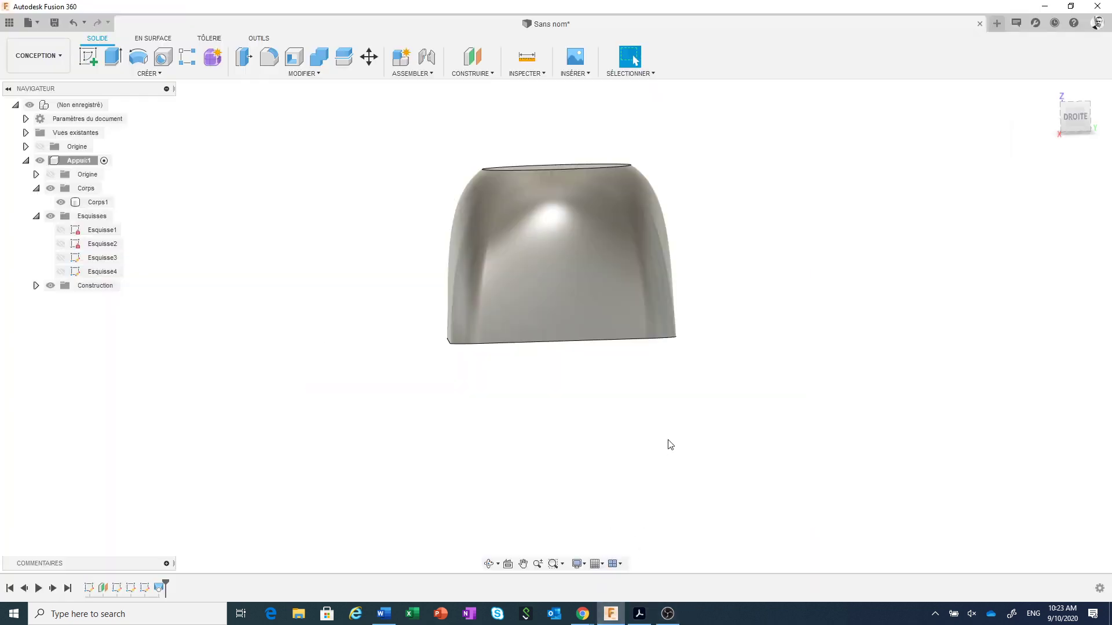
{"action": "middle_click_drag", "start_coordinate": [670, 444], "coordinate": [665, 481], "text": "shift"}
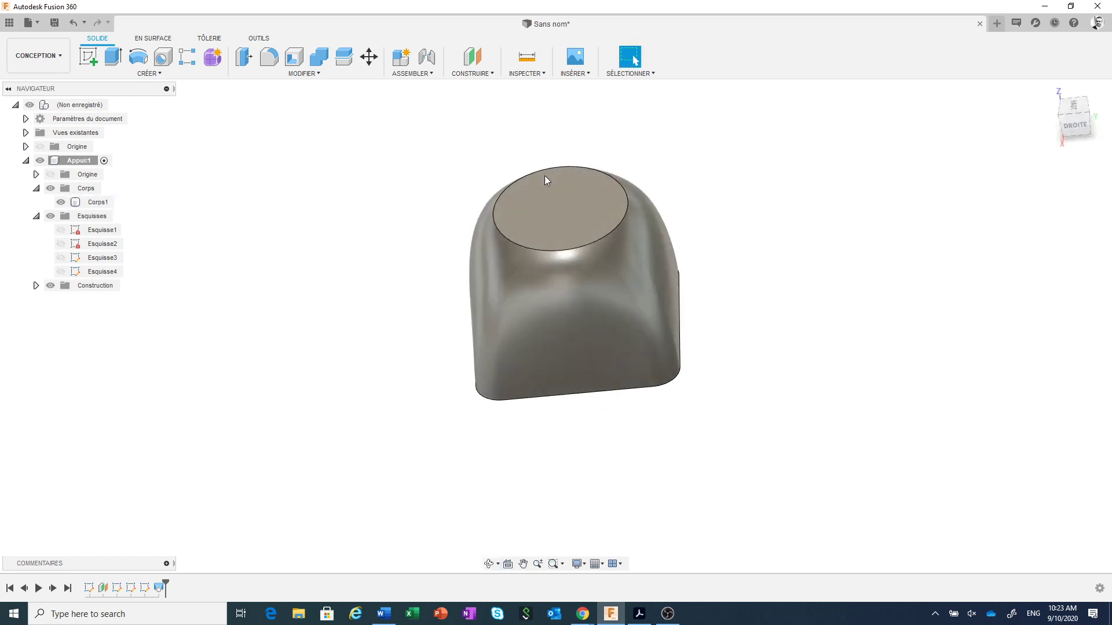
{"action": "right_click", "coordinate": [578, 221]}
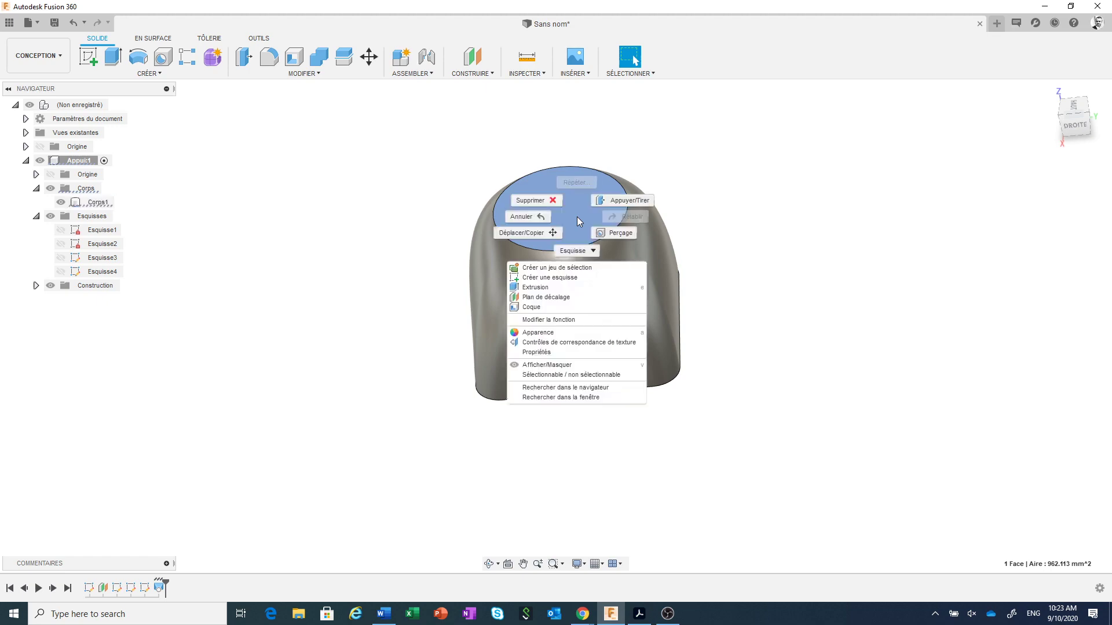
{"action": "left_click", "coordinate": [567, 278]}
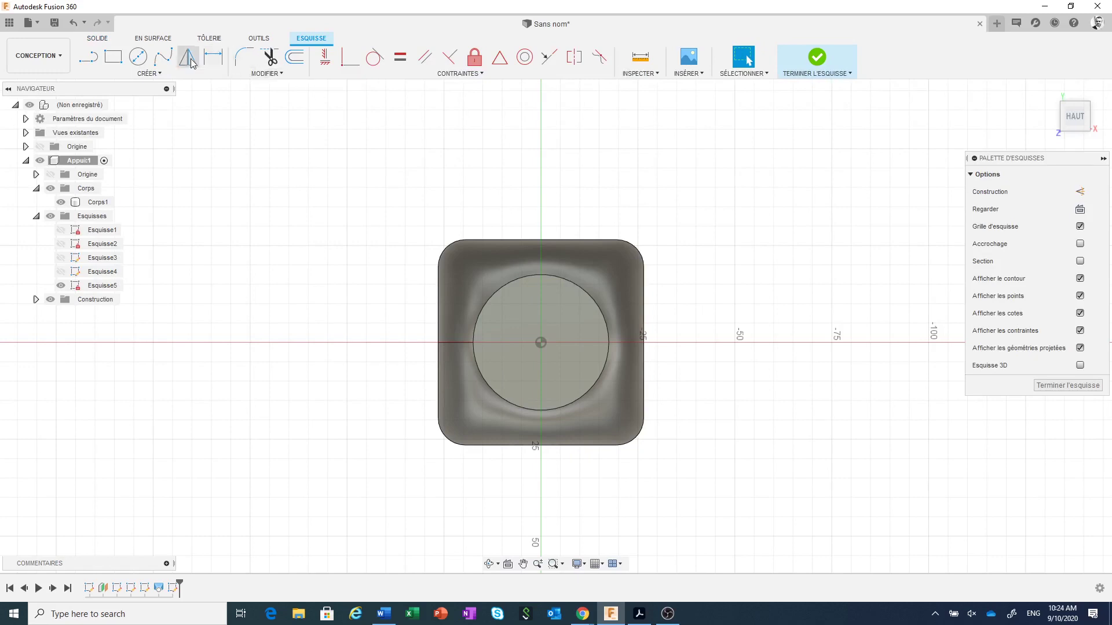
- Draw a 23.5 mm diameter circle centred on the origin in the sketch on the body's top face
{"action": "left_click", "coordinate": [138, 56]}
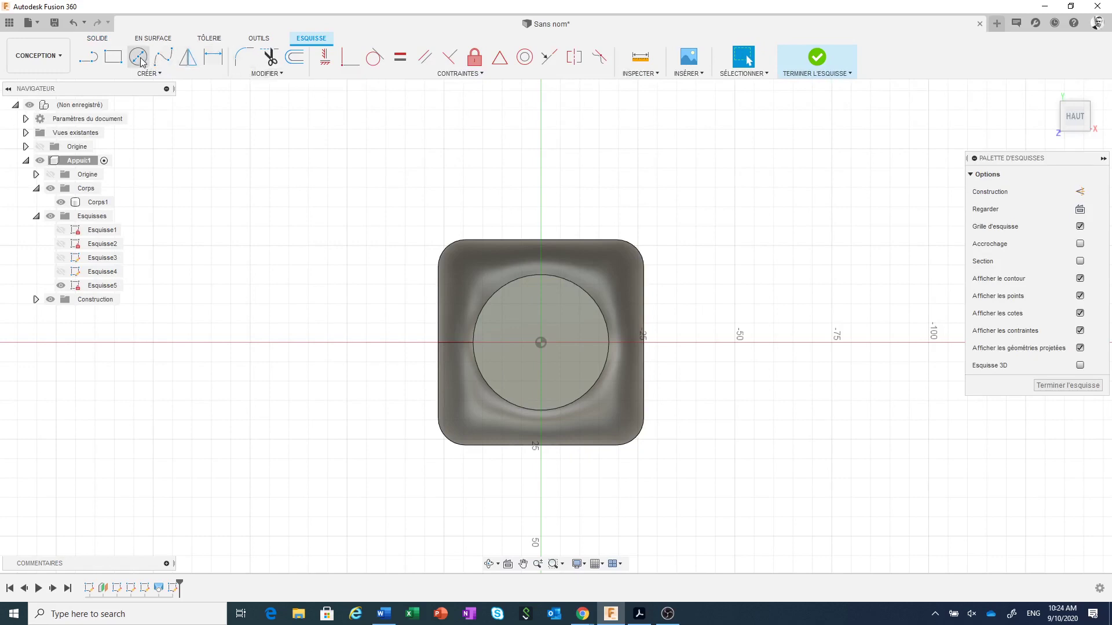
{"action": "left_click", "coordinate": [541, 343]}
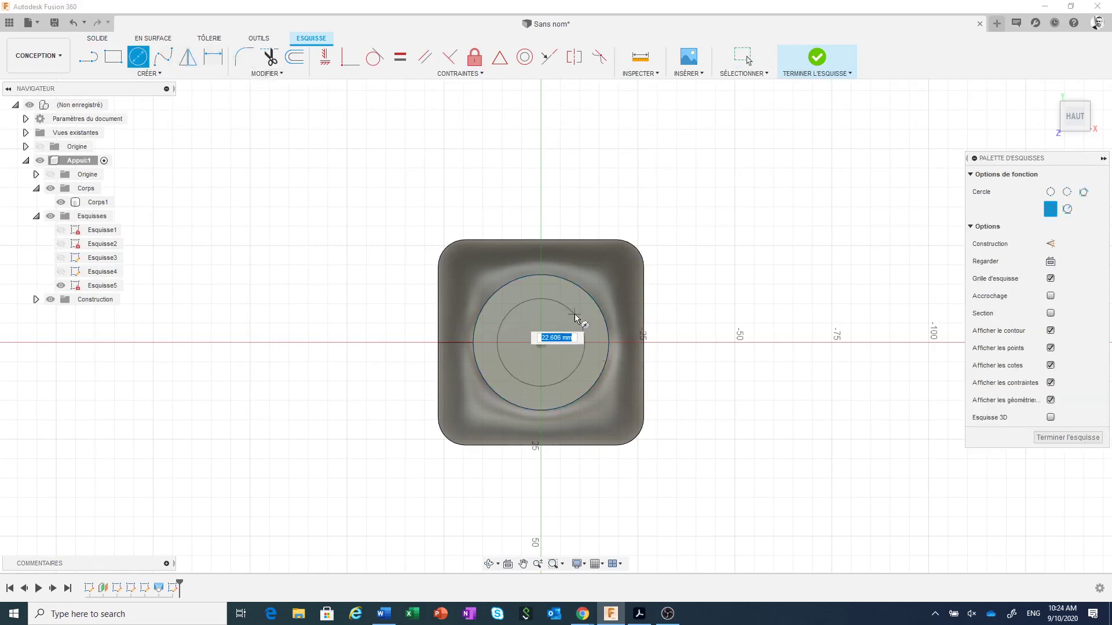
{"action": "type", "text": "23.5"}
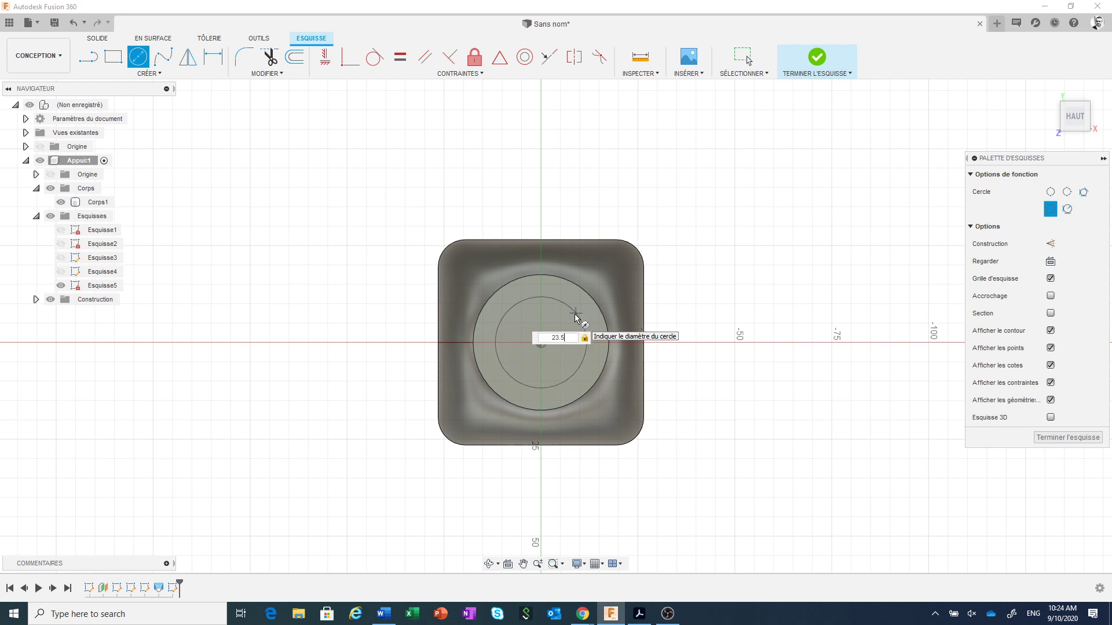
{"action": "key", "text": "Return"}
{"action": "key", "text": "Escape"}
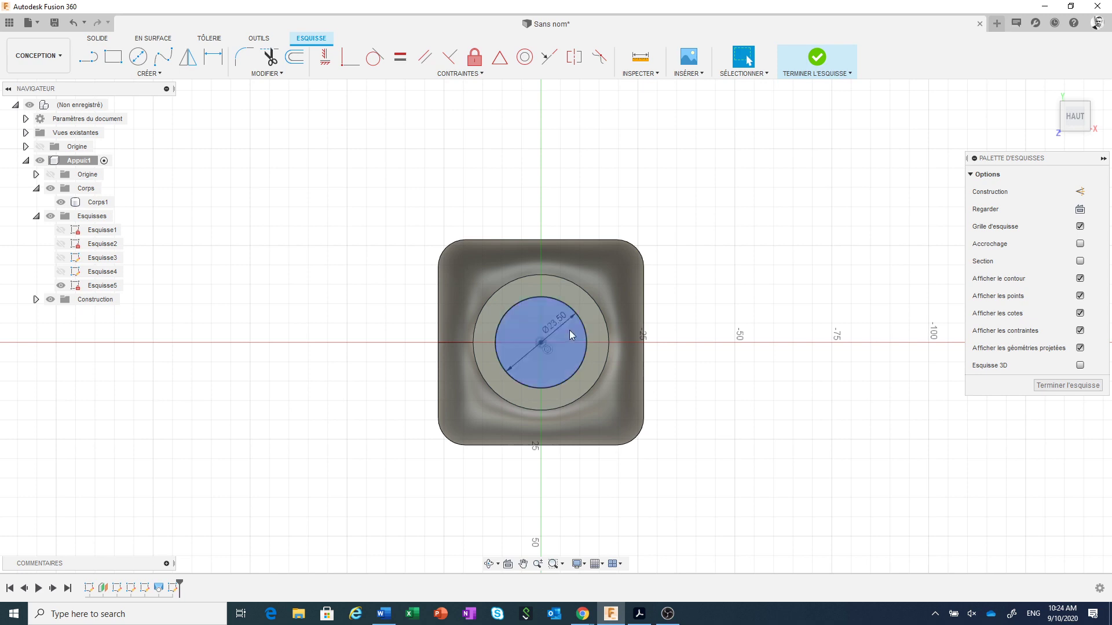
- Extrude the 23.5 mm circle downward as a cut (Couper) through the whole body, with the extent set to Tout
{"action": "left_click", "coordinate": [569, 330]}
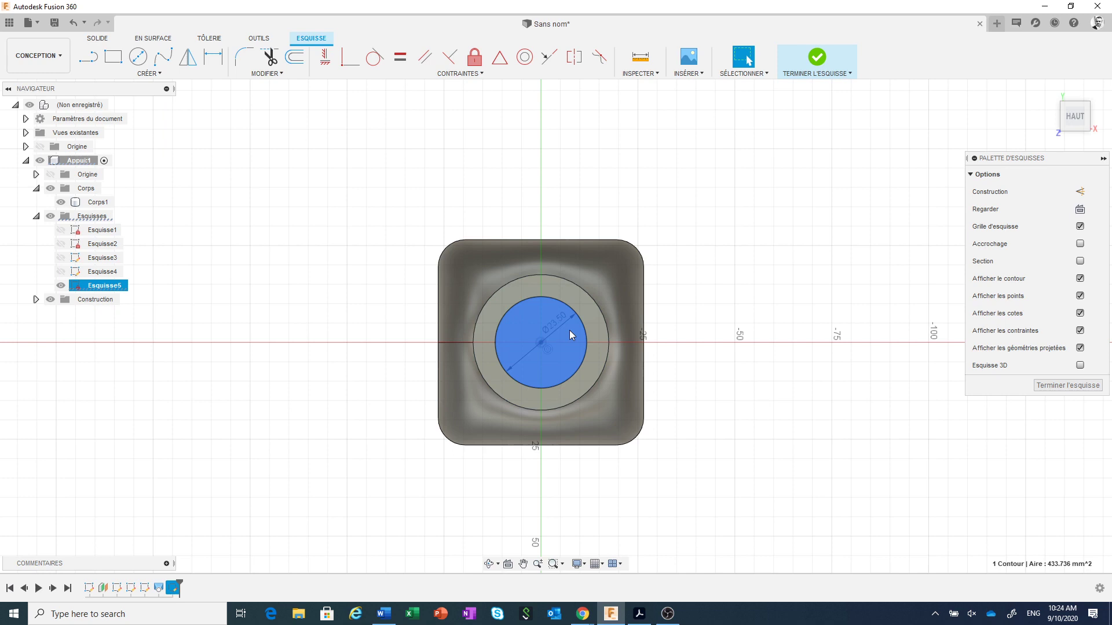
{"action": "right_click", "coordinate": [570, 335]}
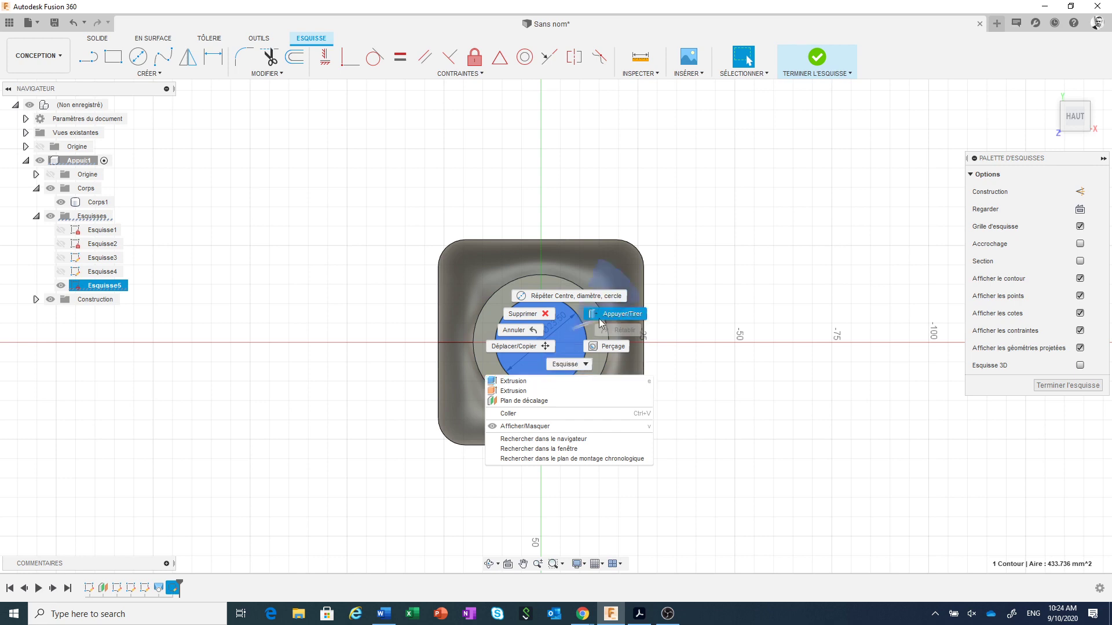
{"action": "left_click", "coordinate": [544, 381]}
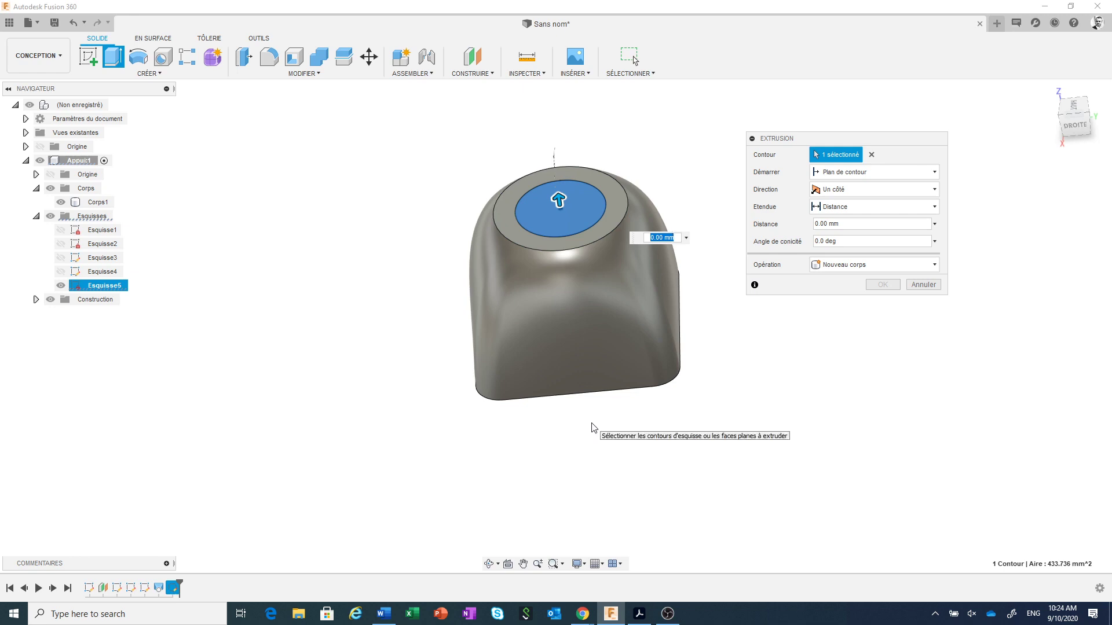
{"action": "left_click", "coordinate": [591, 390]}
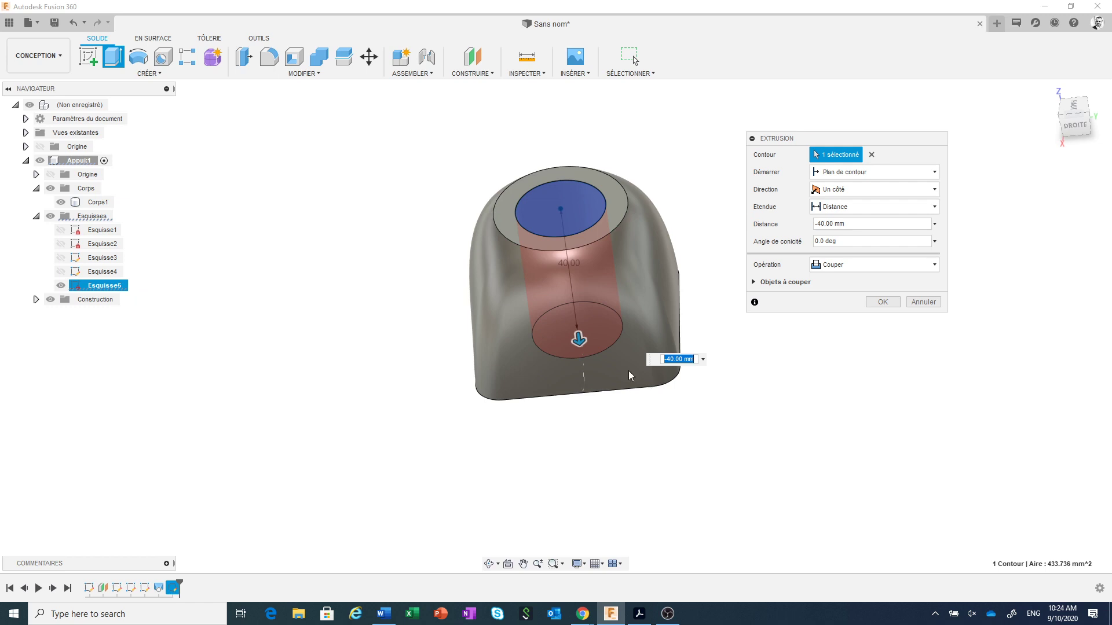
{"action": "left_click", "coordinate": [894, 210]}
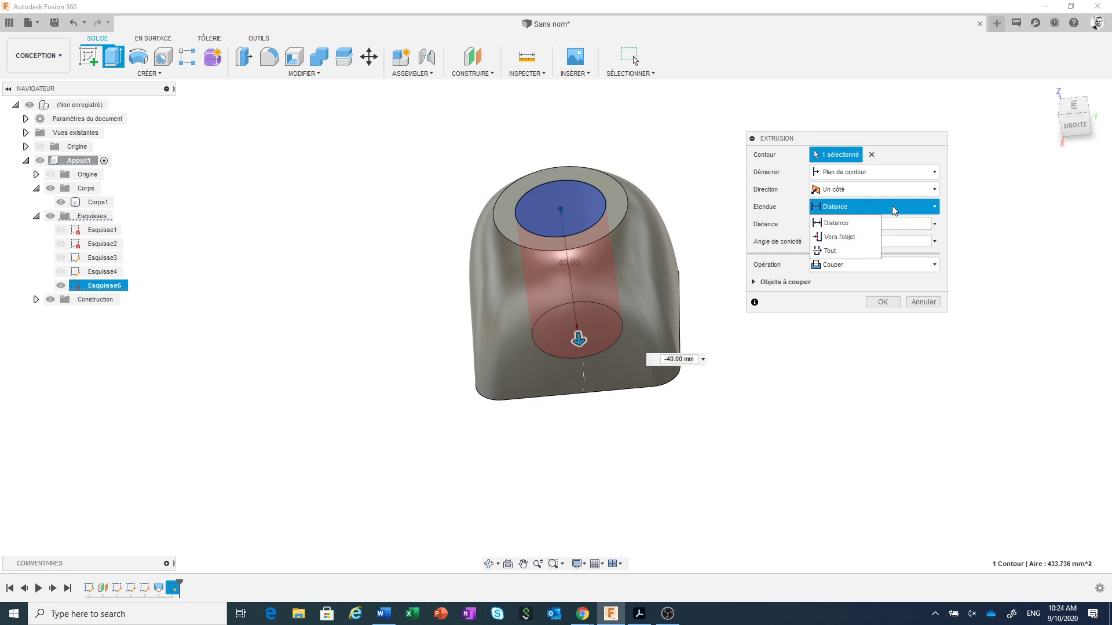
{"action": "left_click", "coordinate": [834, 251]}
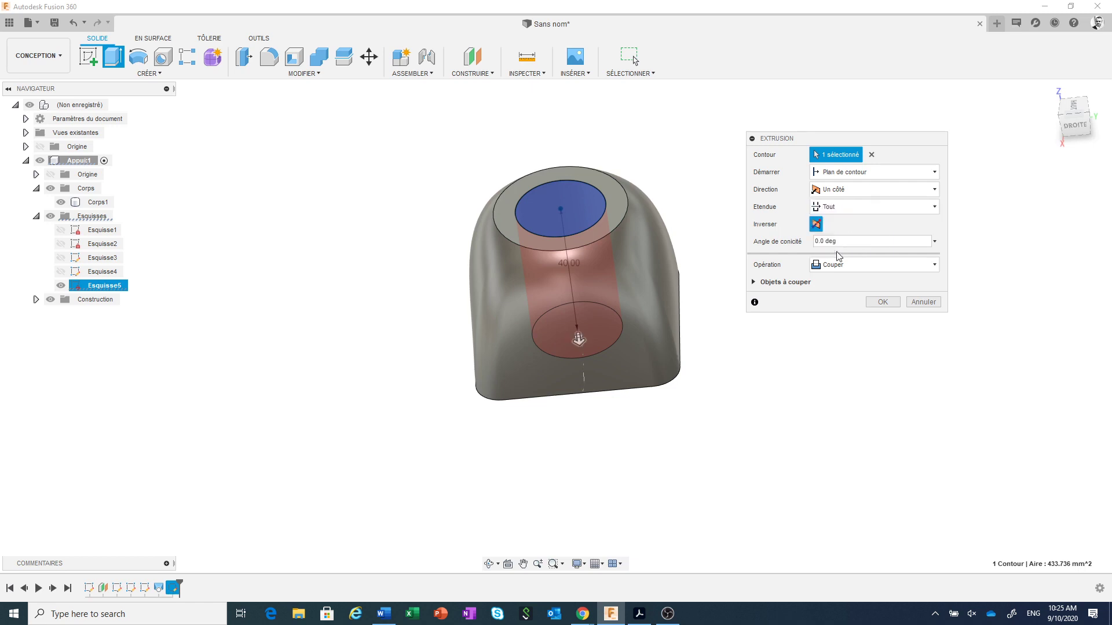
{"action": "left_click", "coordinate": [883, 304]}
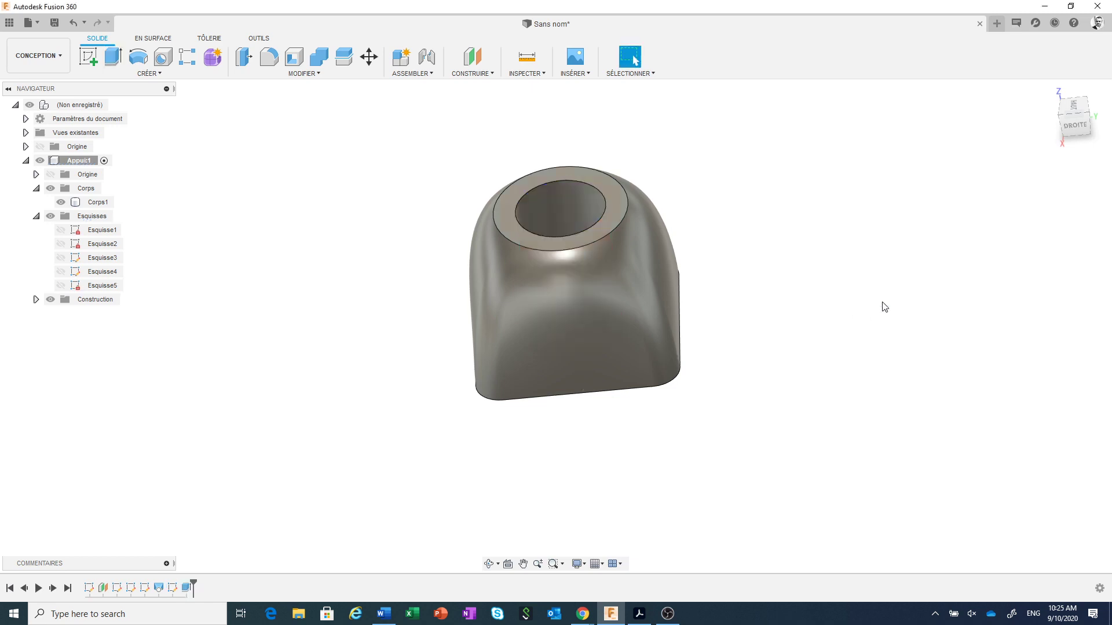
- Check the offset distance of construction plane Plan1 without changing it, and view the bored body from the side
{"action": "left_click", "coordinate": [104, 588]}
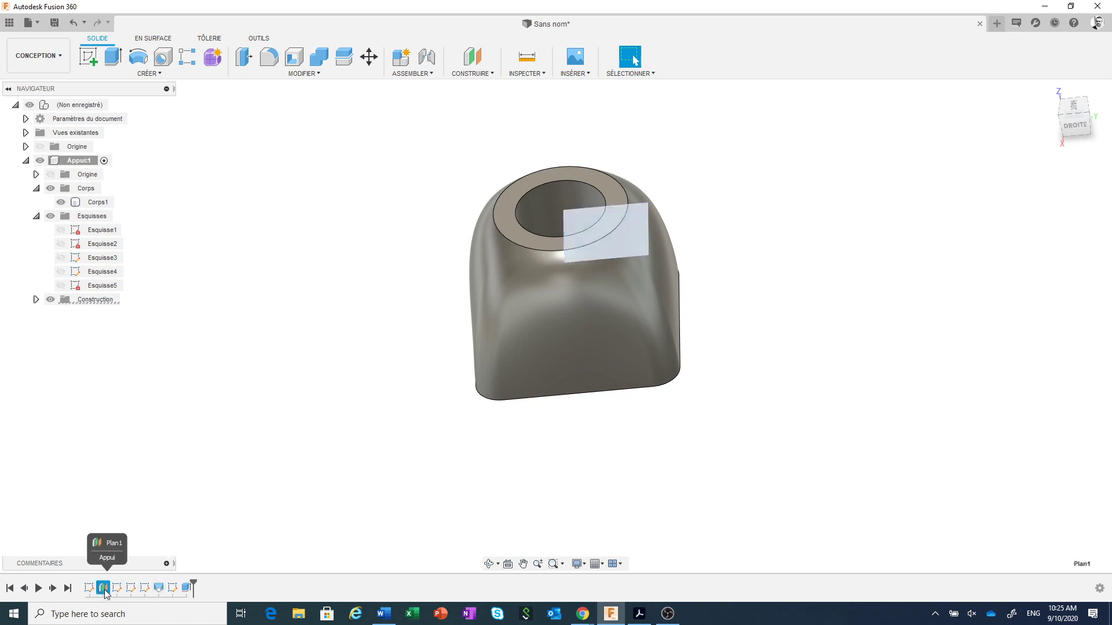
{"action": "right_click", "coordinate": [105, 589]}
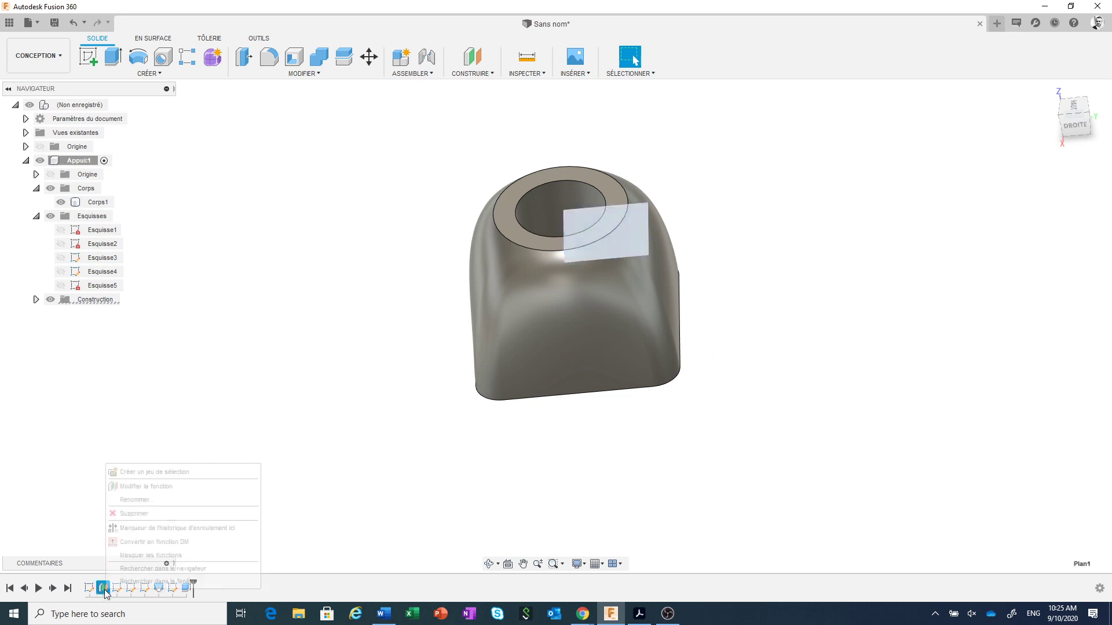
{"action": "left_click", "coordinate": [145, 487]}
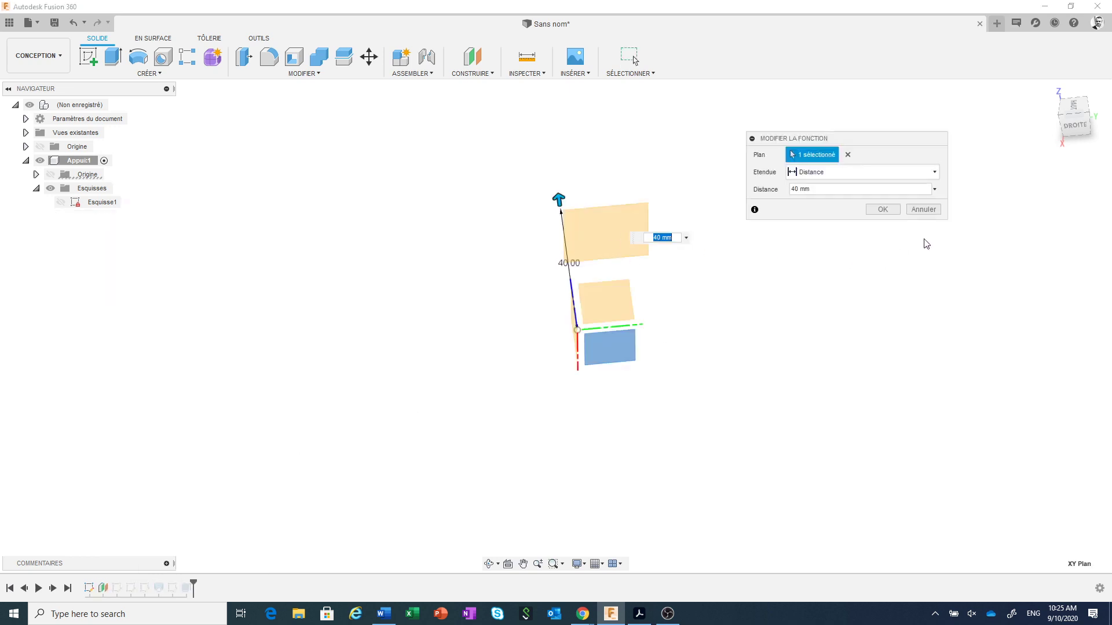
{"action": "left_click", "coordinate": [927, 210]}
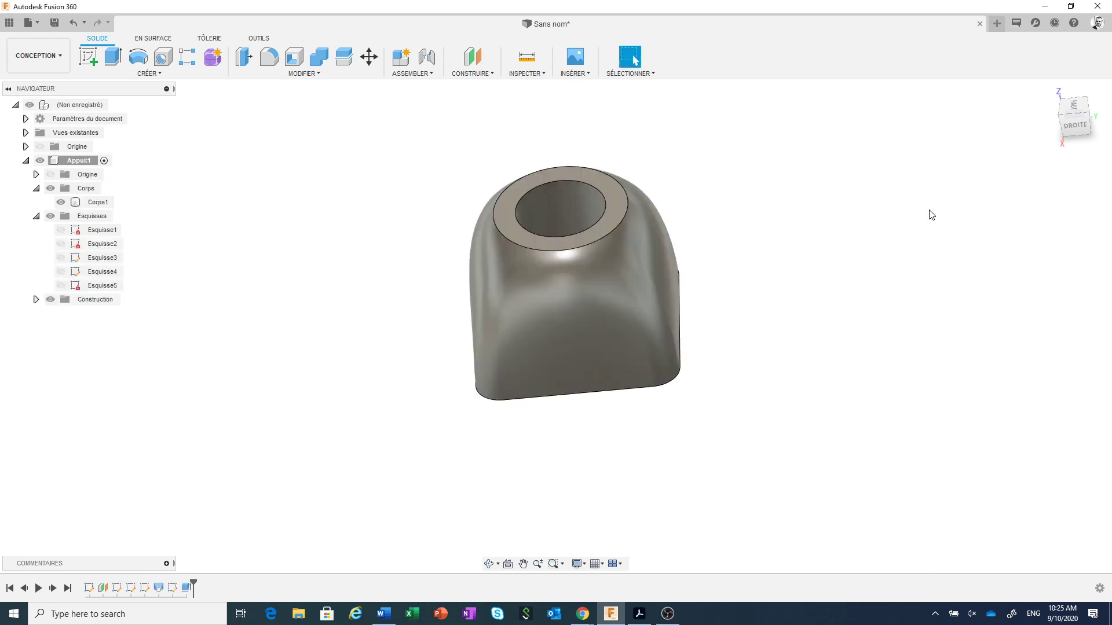
{"action": "middle_click_drag", "start_coordinate": [755, 397], "coordinate": [782, 374], "text": "shift"}
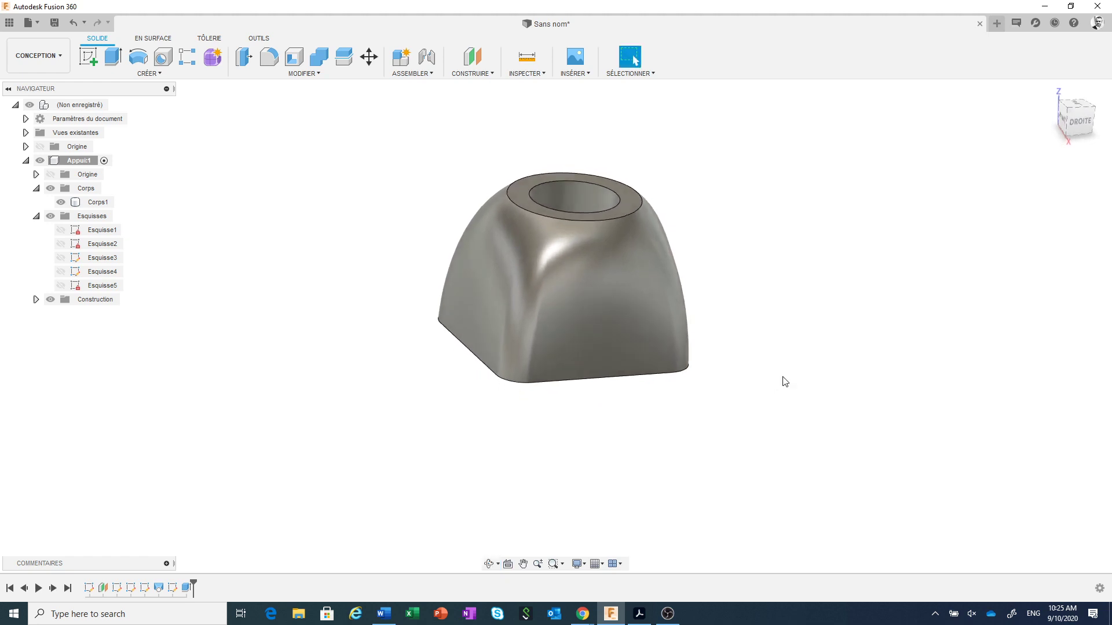
- Consult the Bottom_Corner drawing in Adobe Acrobat, and return to the model in Fusion 360
{"action": "left_click", "coordinate": [642, 616]}
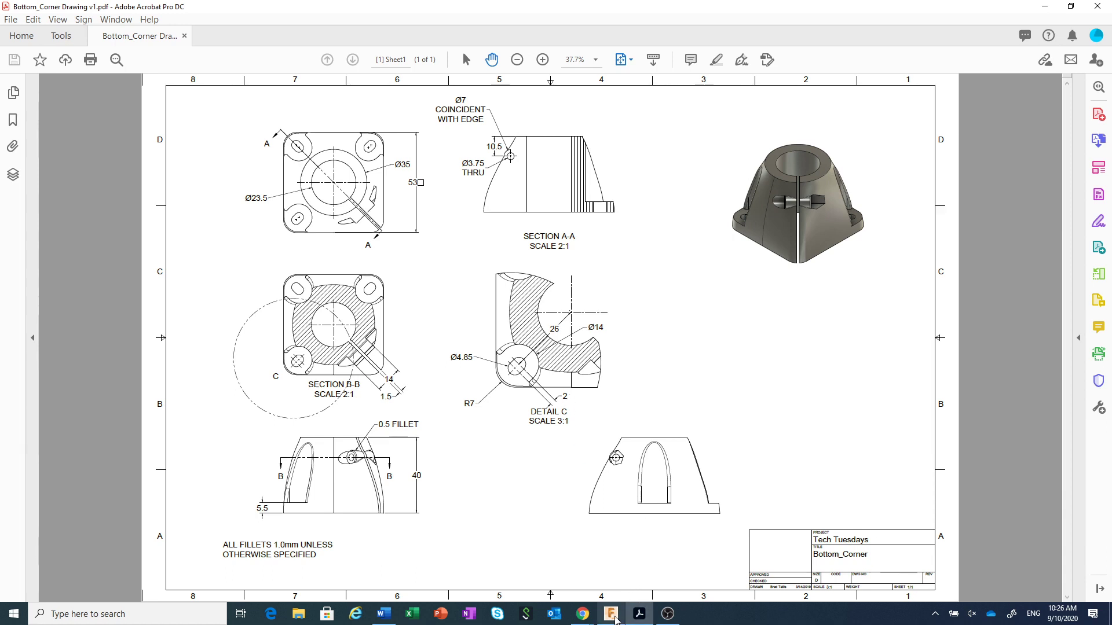
{"action": "left_click", "coordinate": [611, 614]}
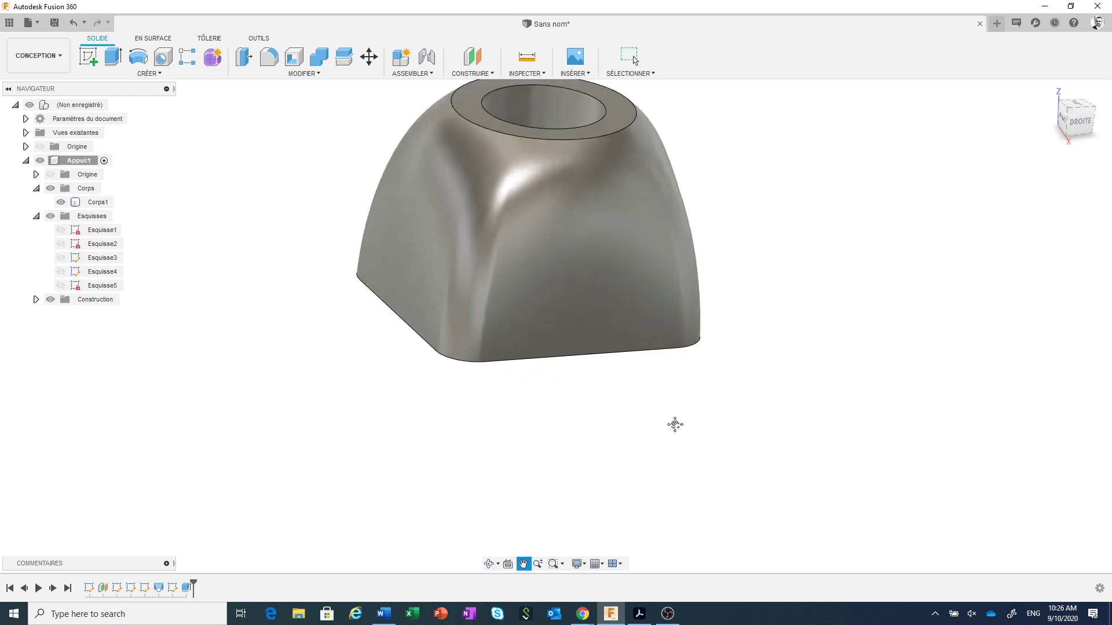
{"action": "scroll", "coordinate": [727, 499], "scroll_direction": "up", "scroll_amount": 2}
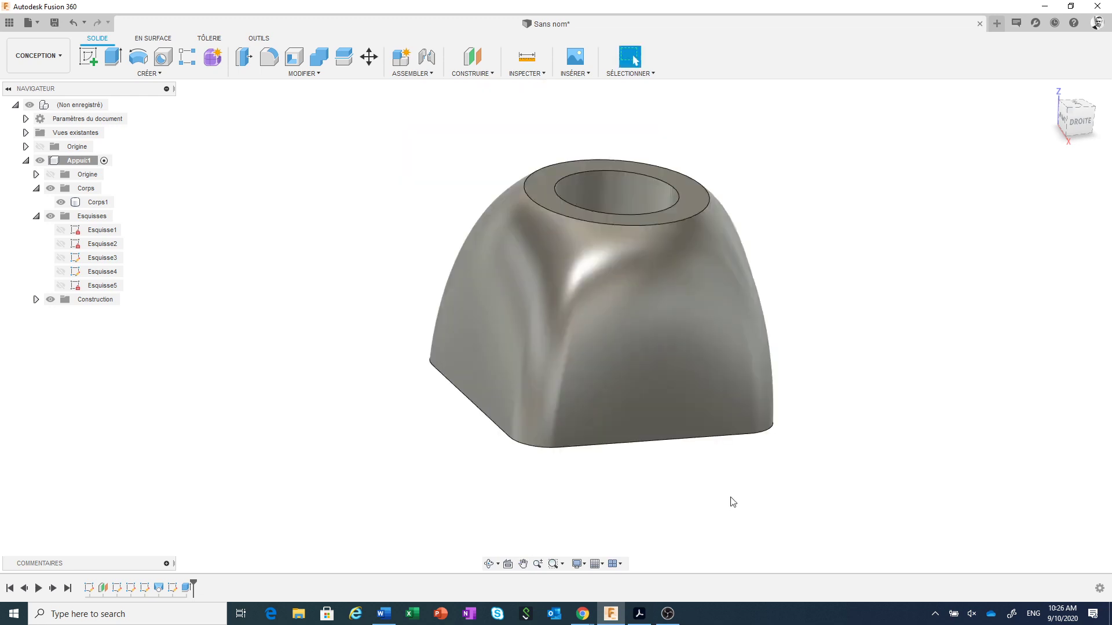
- Create a construction plane offset -5.5 mm from the body's bottom face
{"action": "middle_click_drag", "start_coordinate": [732, 502], "coordinate": [723, 463], "text": "shift"}
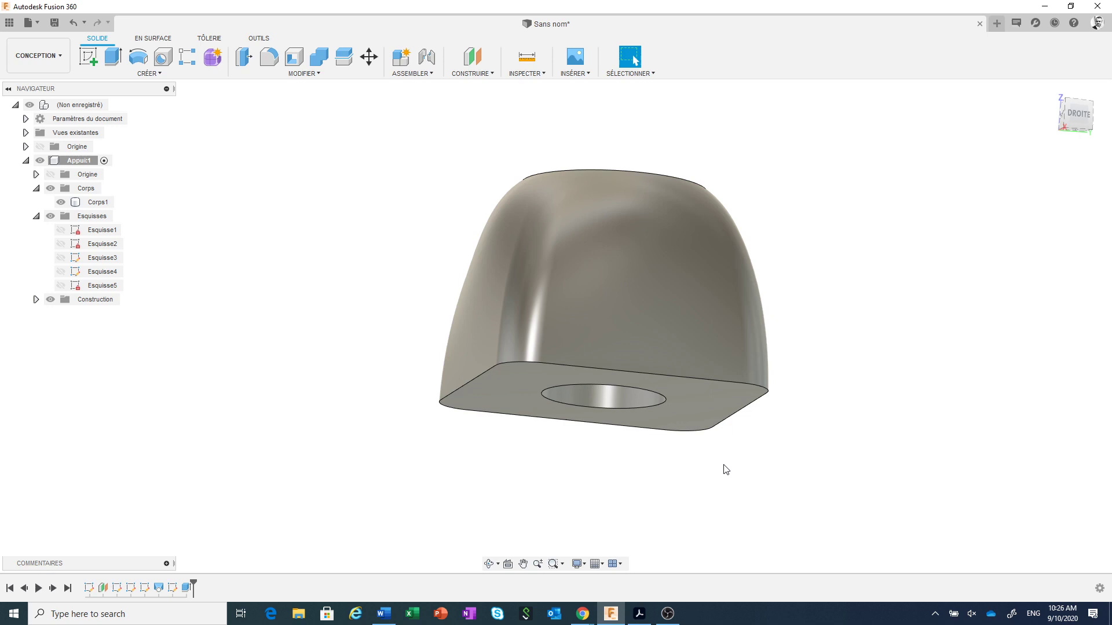
{"action": "left_click", "coordinate": [711, 409]}
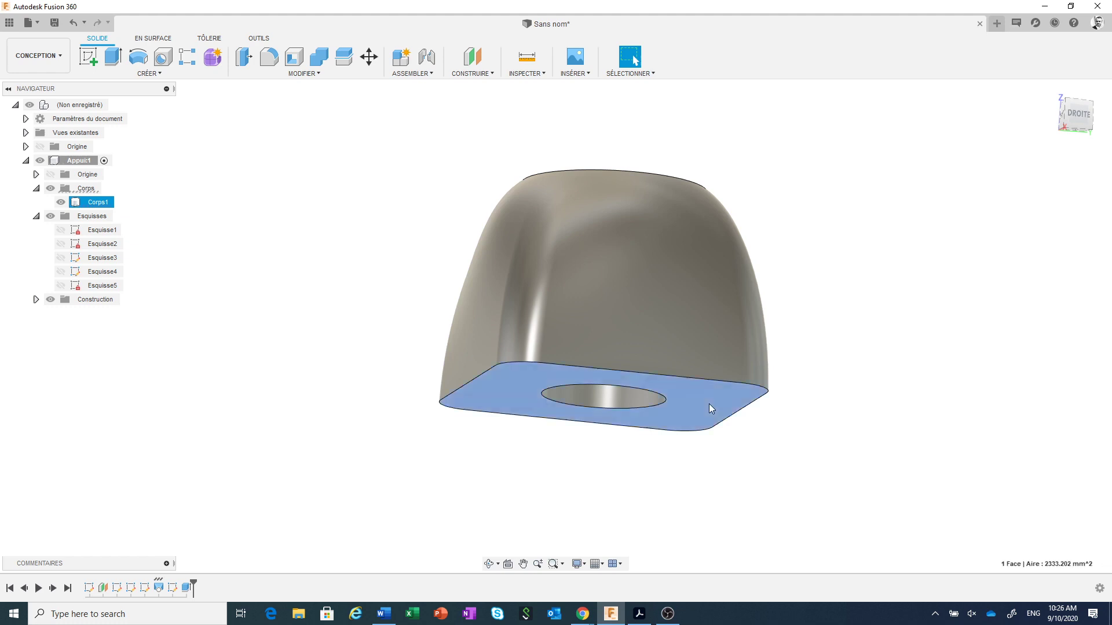
{"action": "right_click", "coordinate": [711, 409]}
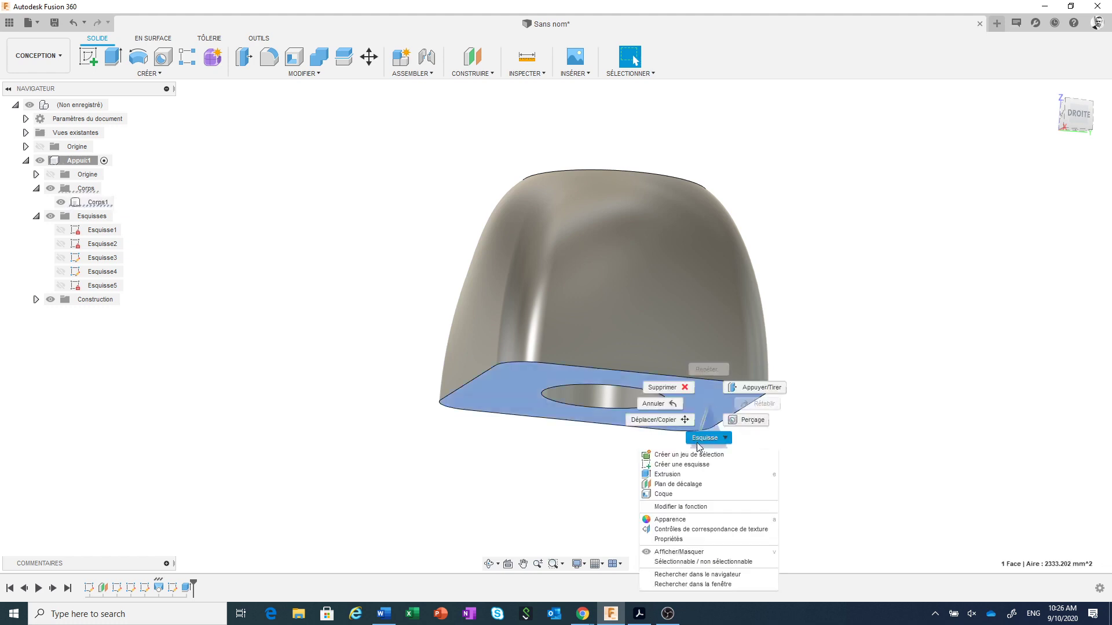
{"action": "left_click", "coordinate": [699, 488]}
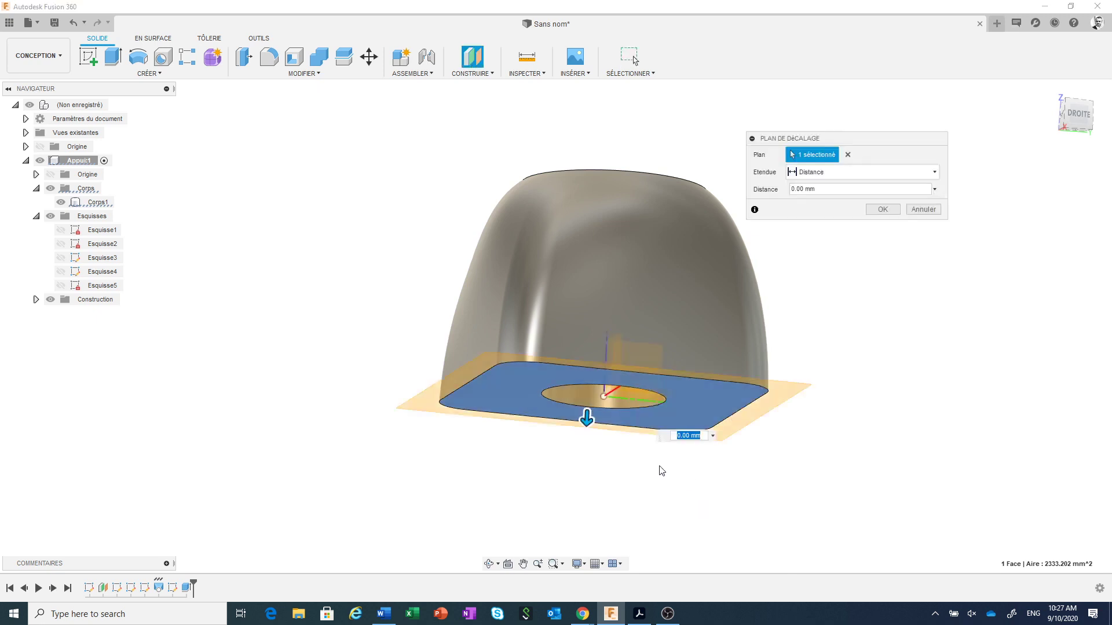
{"action": "left_click_drag", "start_coordinate": [586, 418], "coordinate": [592, 398]}
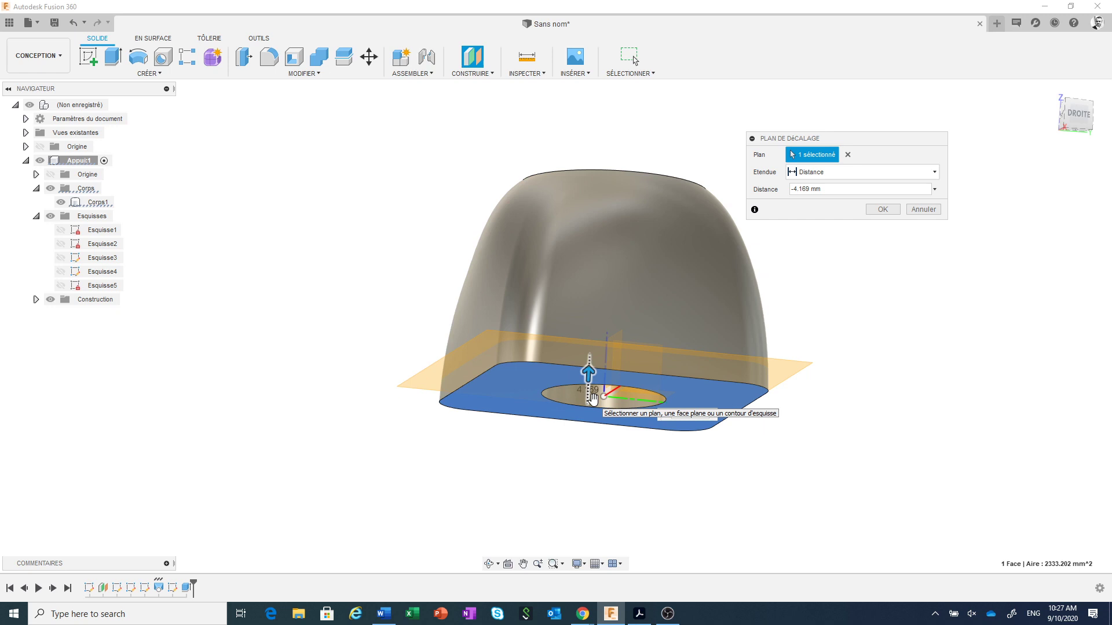
{"action": "type", "text": "-5.5"}
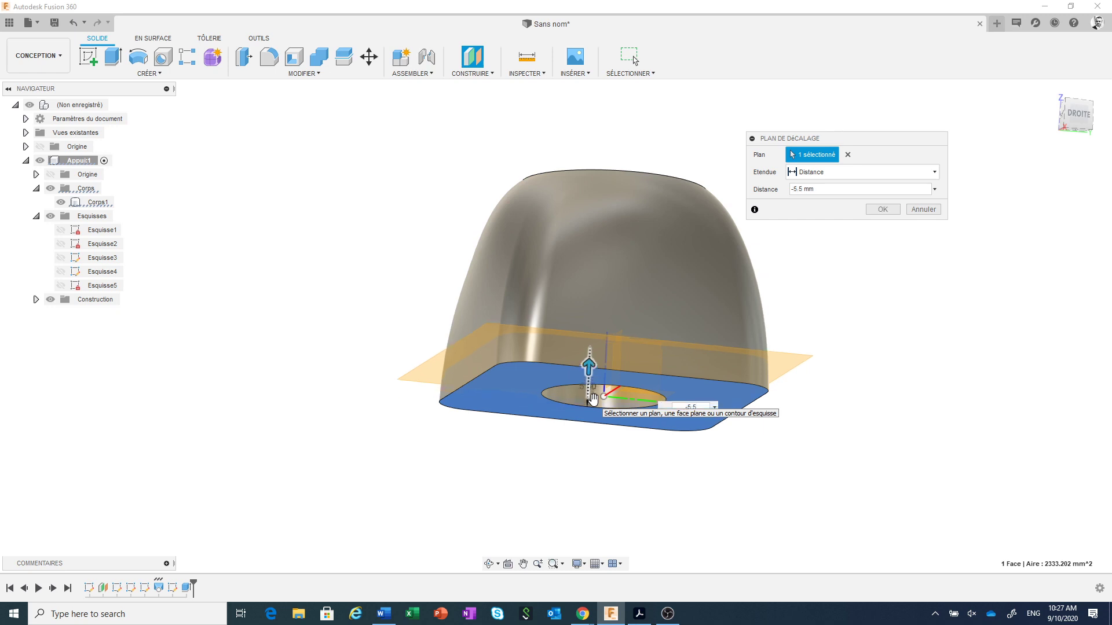
{"action": "left_click", "coordinate": [878, 210]}
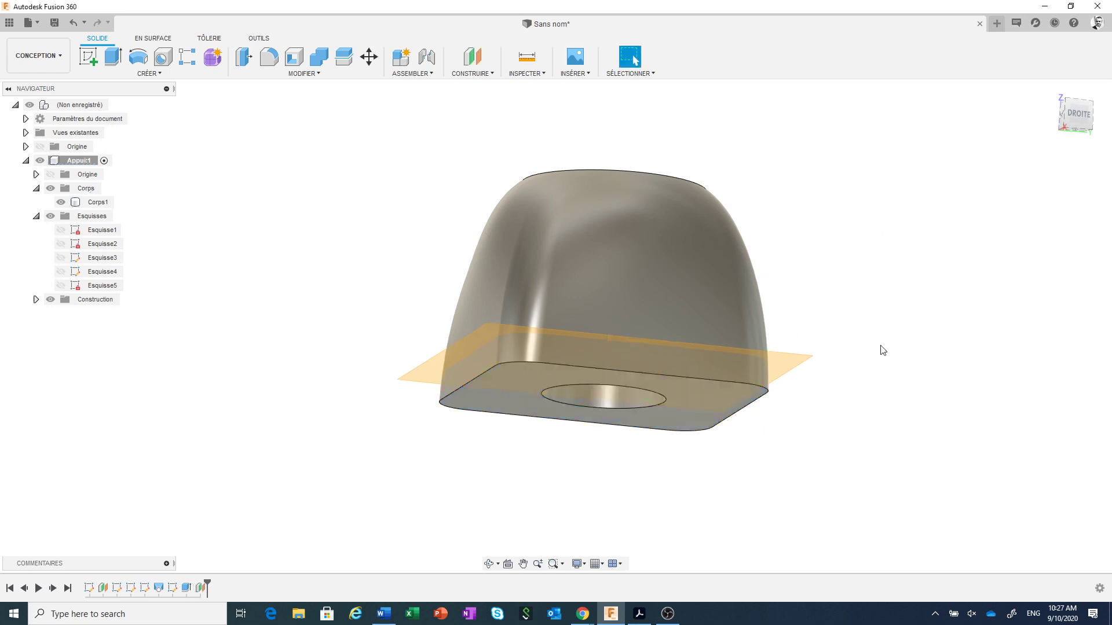
- Create a sketch on the offset plane above the body's base
{"action": "middle_click_drag", "start_coordinate": [896, 389], "coordinate": [881, 450], "text": "shift"}
{"action": "left_click", "coordinate": [459, 456]}
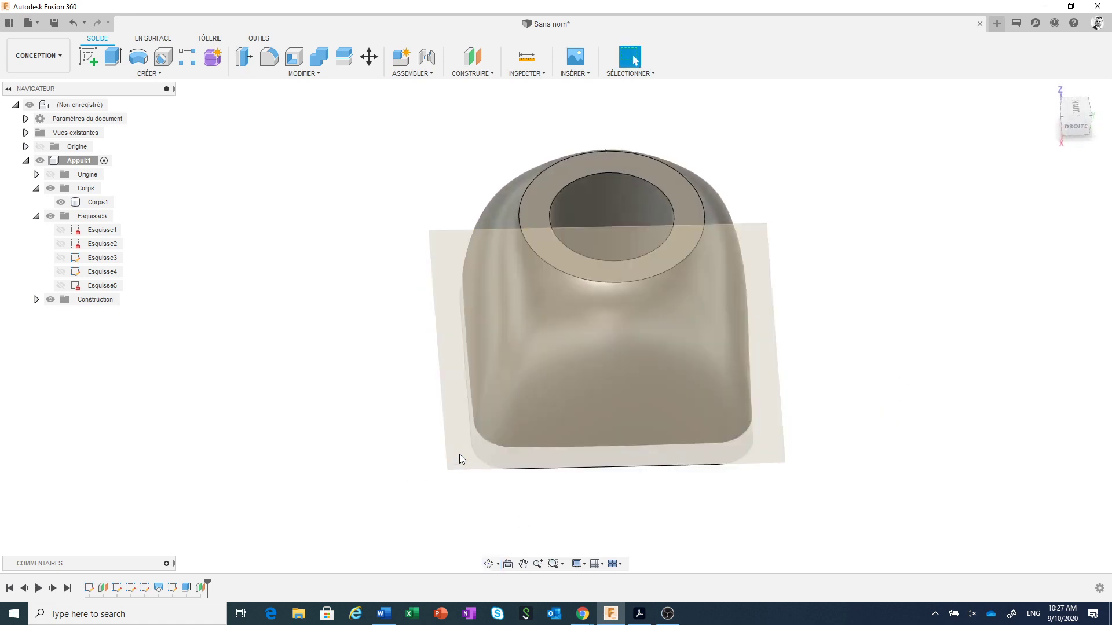
{"action": "right_click", "coordinate": [460, 454]}
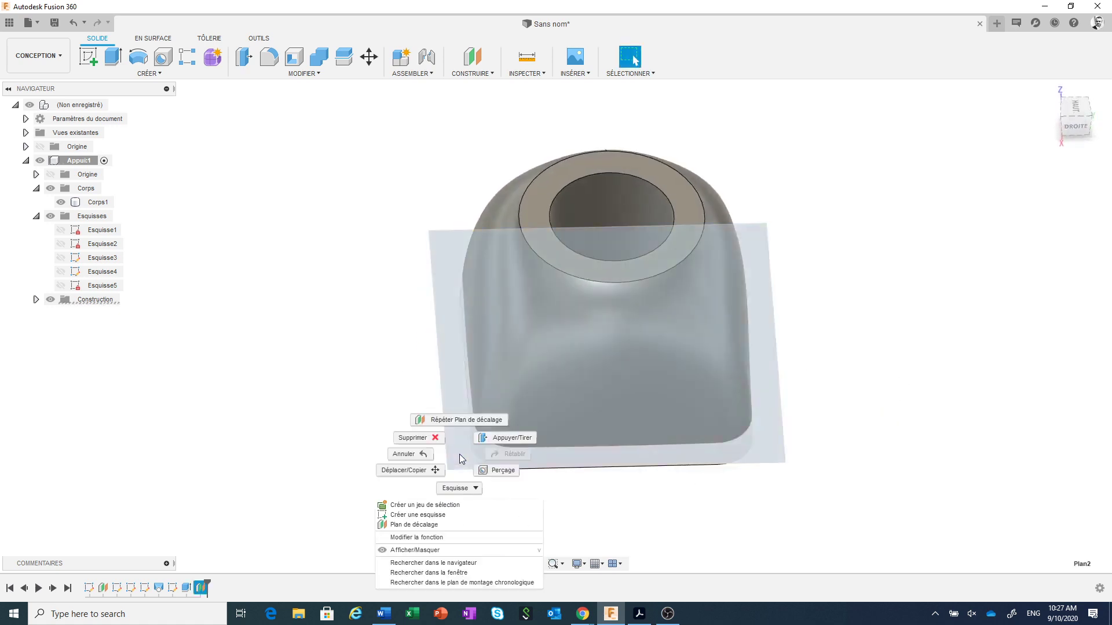
{"action": "left_click", "coordinate": [446, 515]}
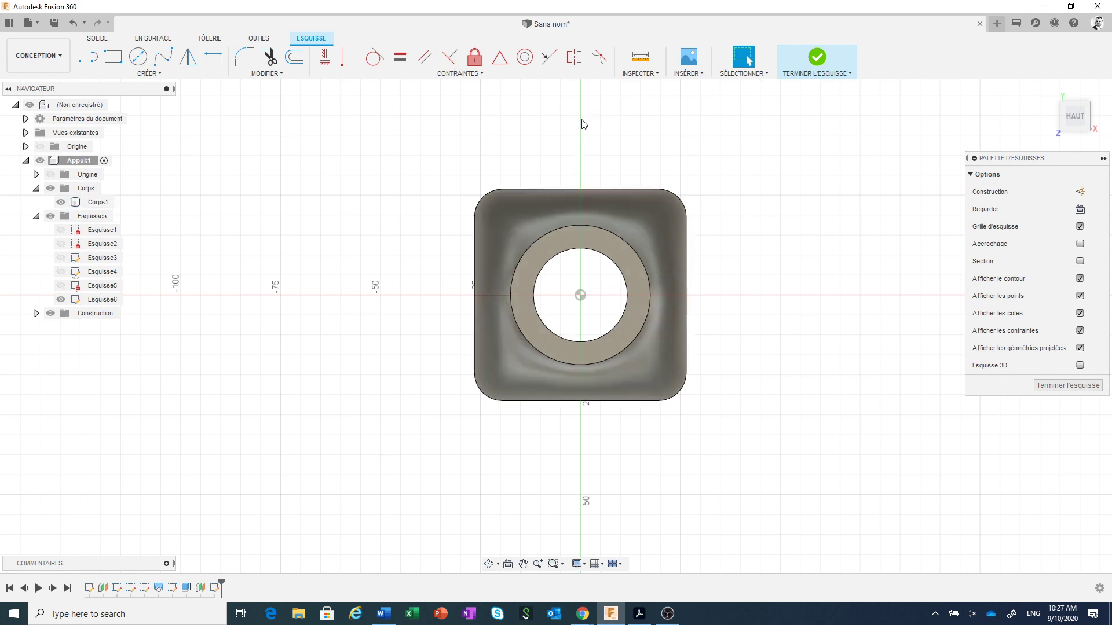
- Draw a line about 50 mm long from the origin through the body's lower-left corner, at an angle of 90+45 degrees
{"action": "left_click", "coordinate": [89, 60]}
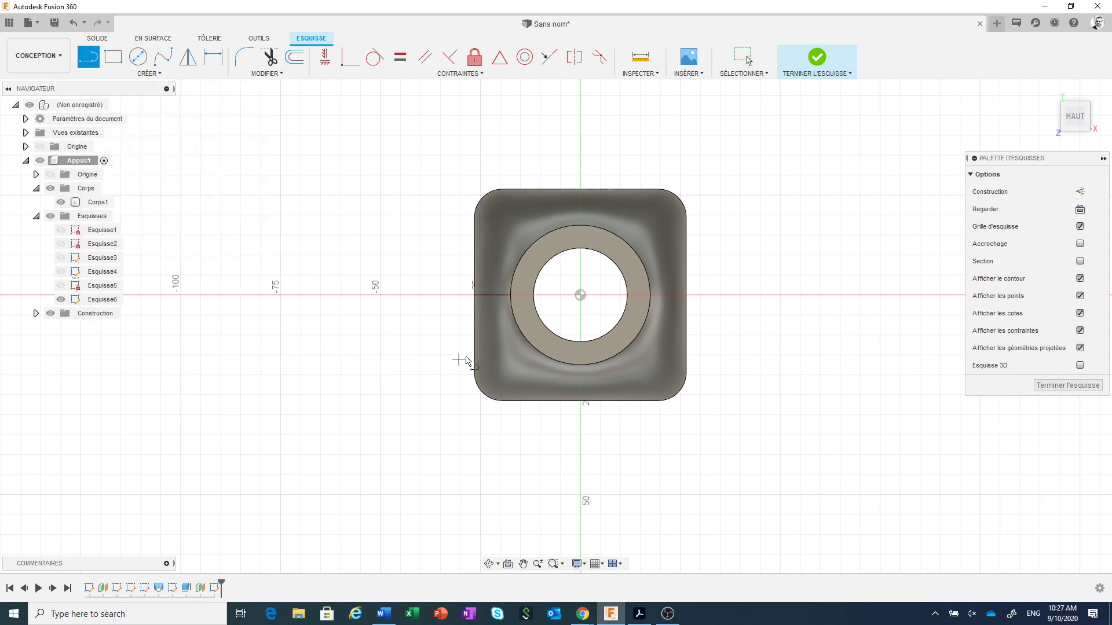
{"action": "left_click", "coordinate": [580, 296]}
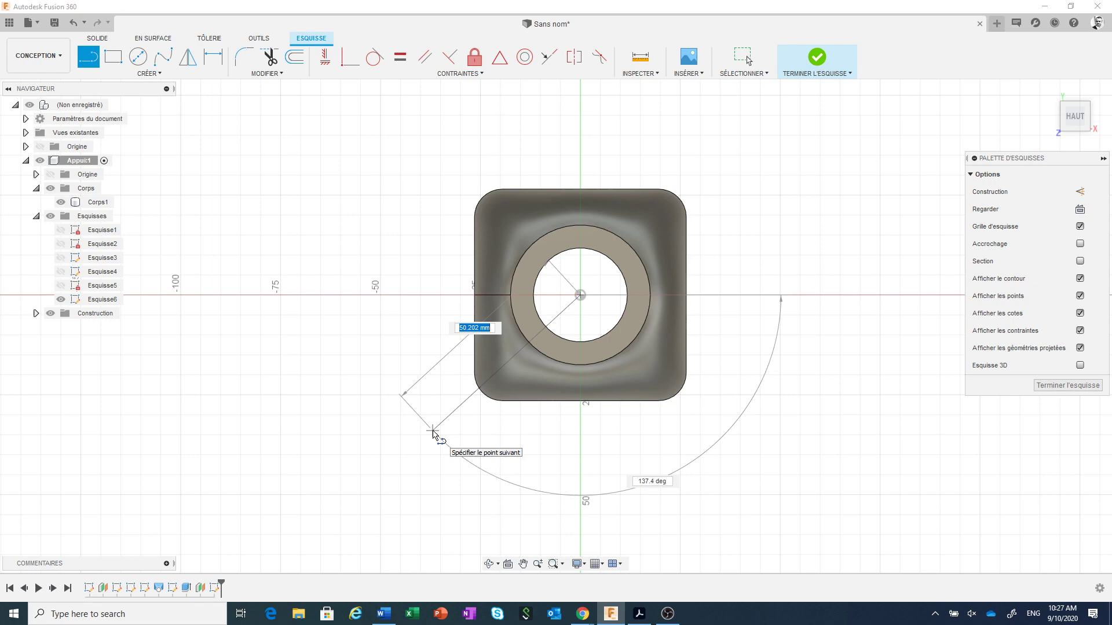
{"action": "key", "text": "Tab"}
{"action": "type", "text": "90"}
{"action": "key", "text": "Tab"}
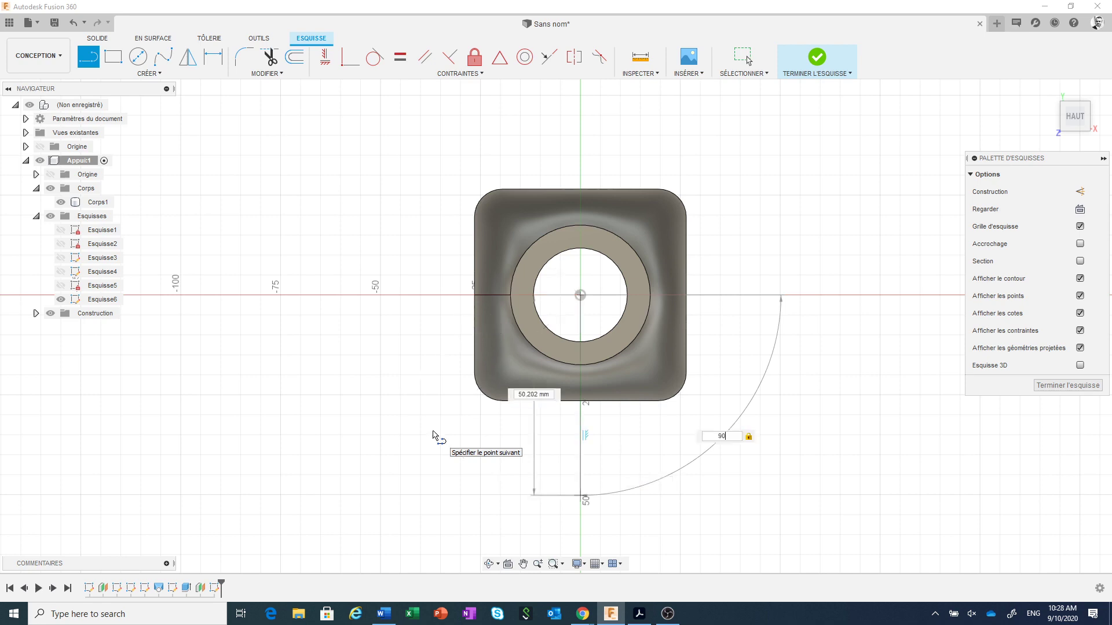
{"action": "type", "text": "+45"}
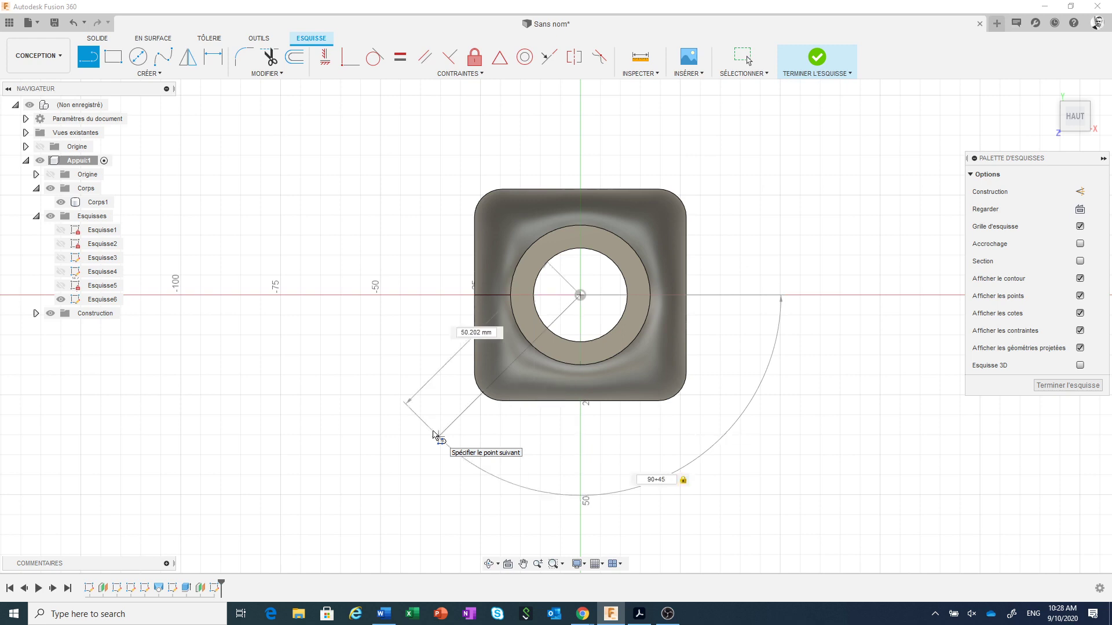
{"action": "key", "text": "Return"}
{"action": "key", "text": "Escape"}
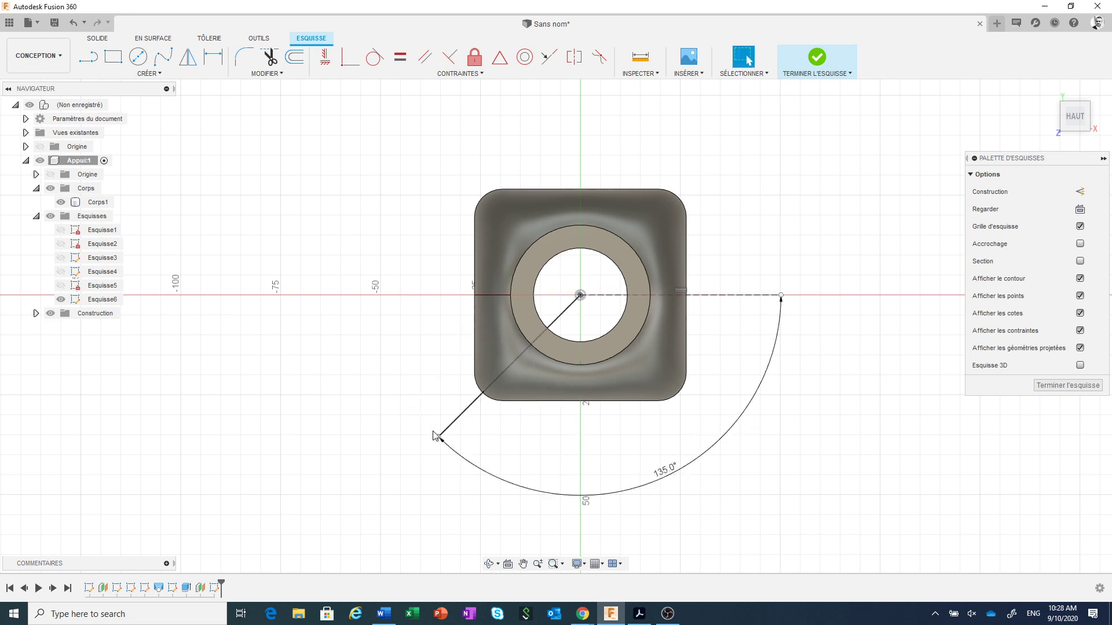
- Convert the diagonal line to construction and draw a center-to-center slot along it near the lower-left corner, about 6.6 mm between centers and 6.2 mm wide
{"action": "left_click", "coordinate": [463, 416]}
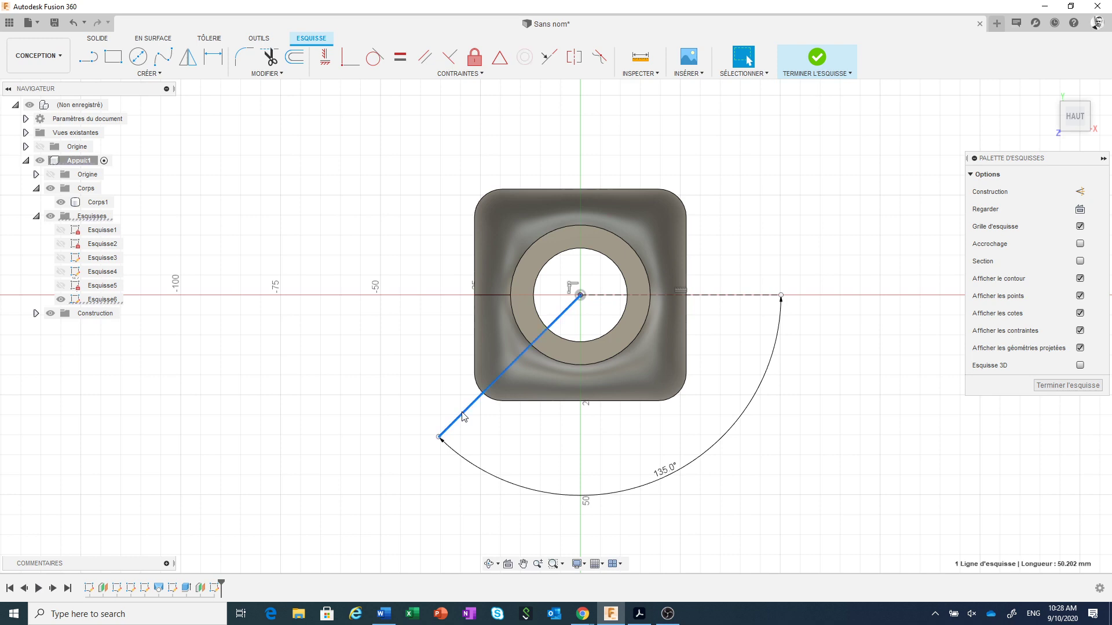
{"action": "left_click", "coordinate": [1080, 192]}
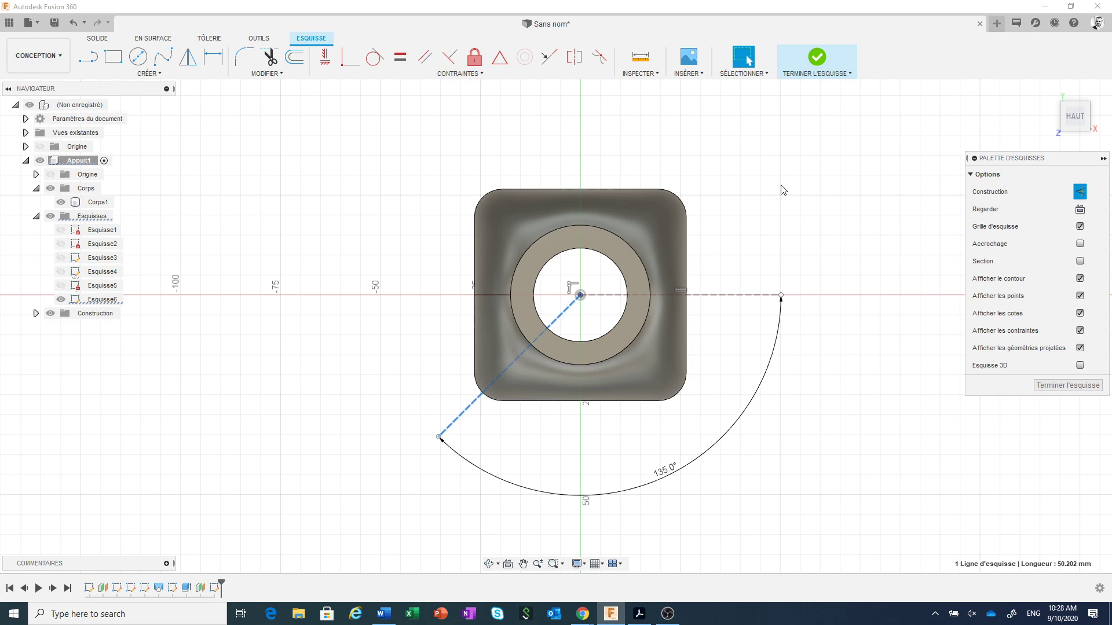
{"action": "scroll", "coordinate": [523, 448], "scroll_direction": "up", "scroll_amount": 1}
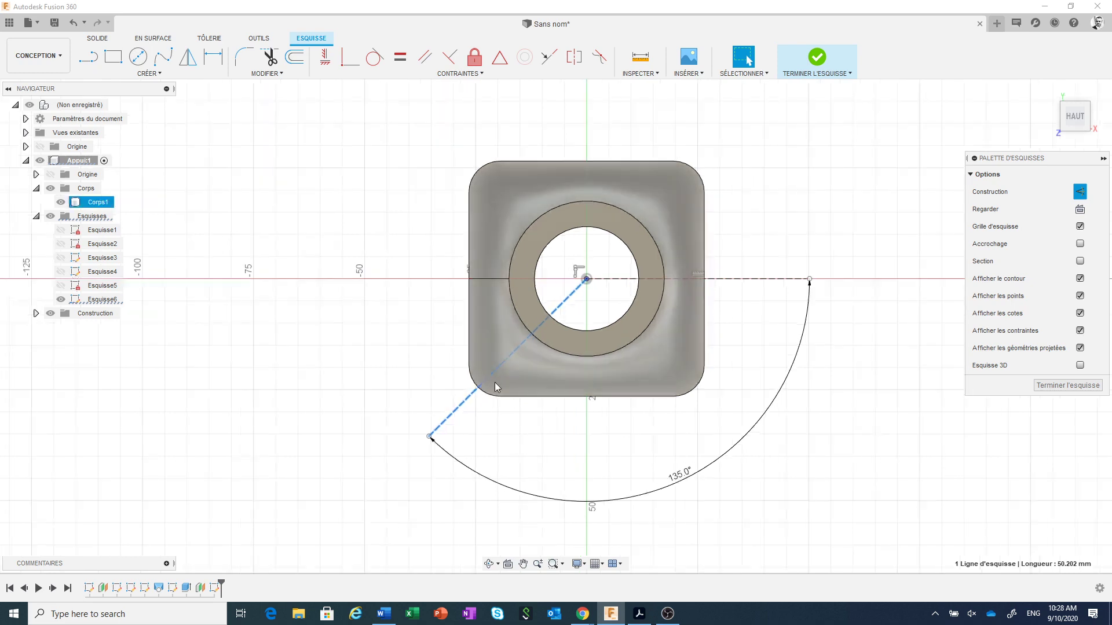
{"action": "left_click", "coordinate": [141, 71]}
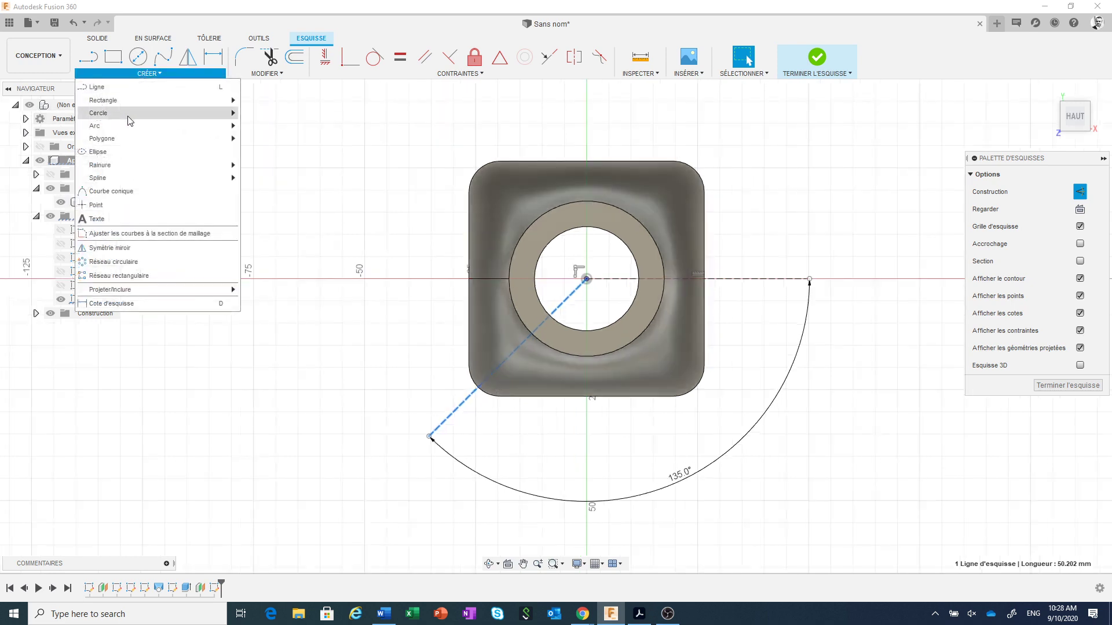
{"action": "mouse_move", "coordinate": [148, 169]}
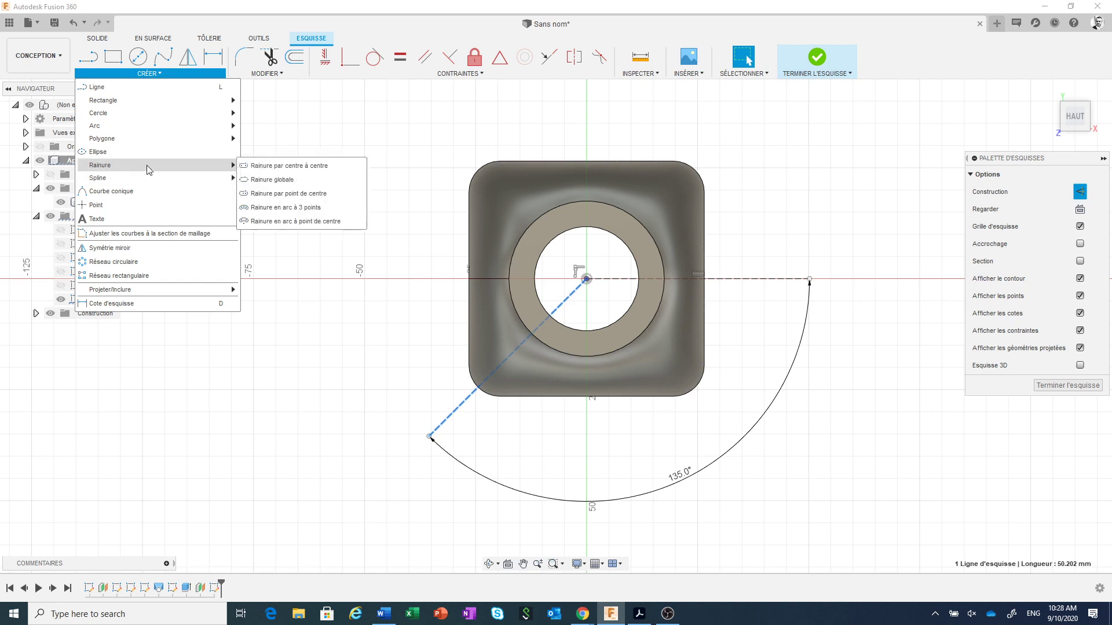
{"action": "left_click", "coordinate": [290, 172]}
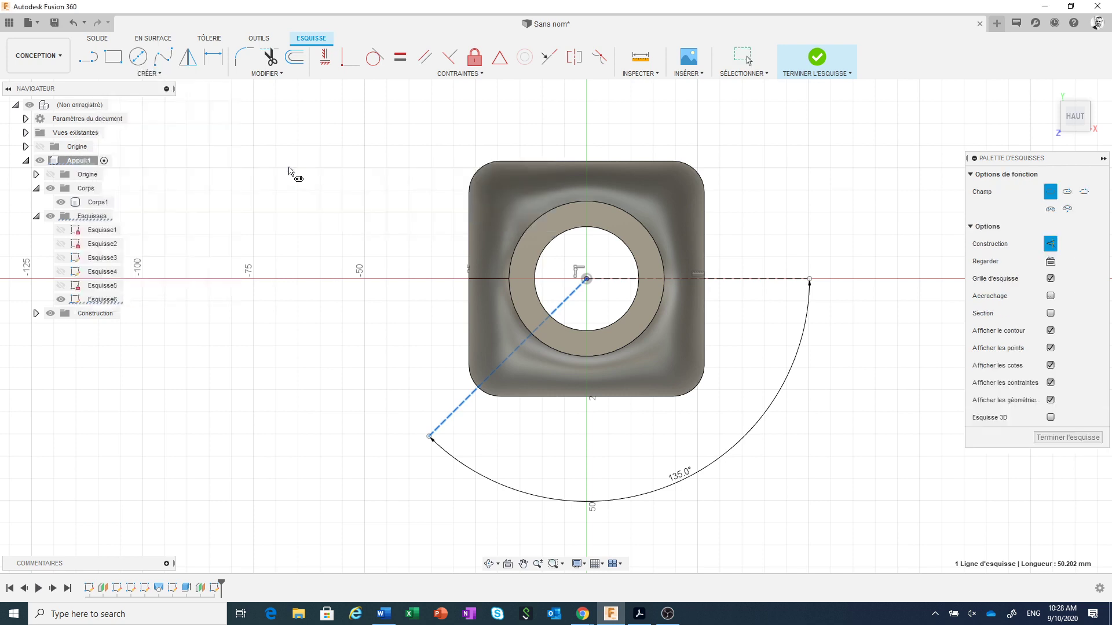
{"action": "left_click", "coordinate": [515, 349]}
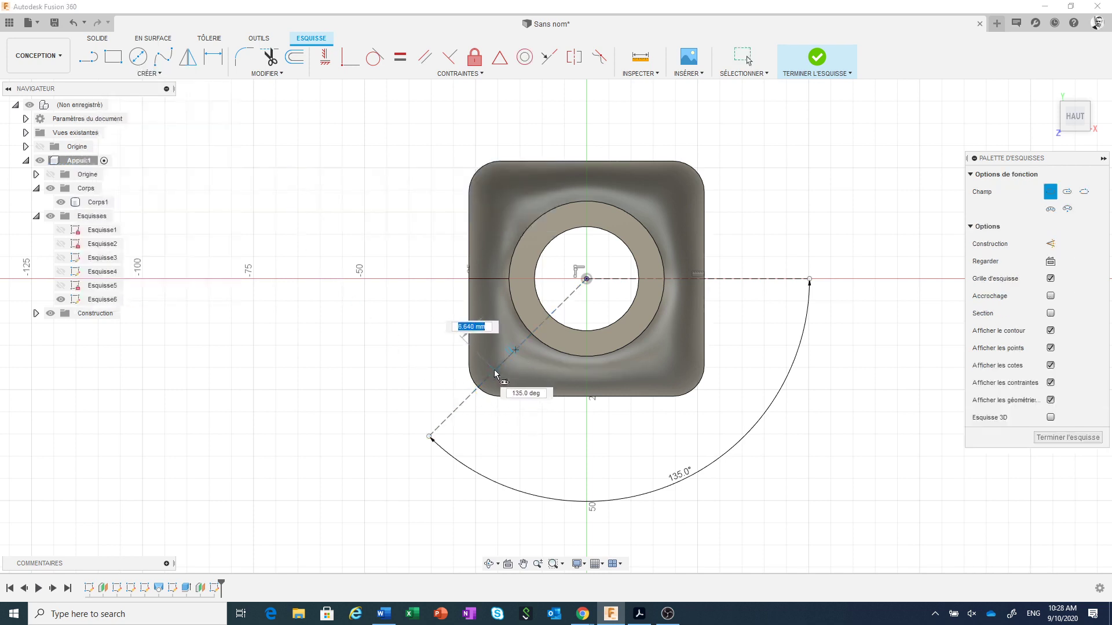
{"action": "left_click", "coordinate": [495, 370]}
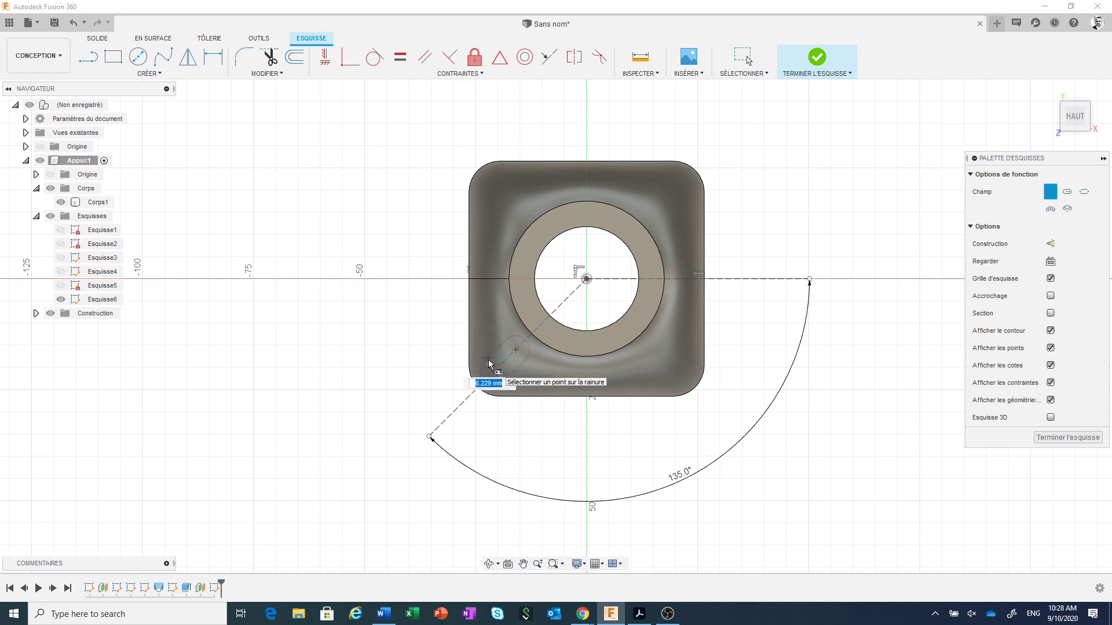
{"action": "left_click", "coordinate": [488, 360]}
{"action": "right_click", "coordinate": [413, 362]}
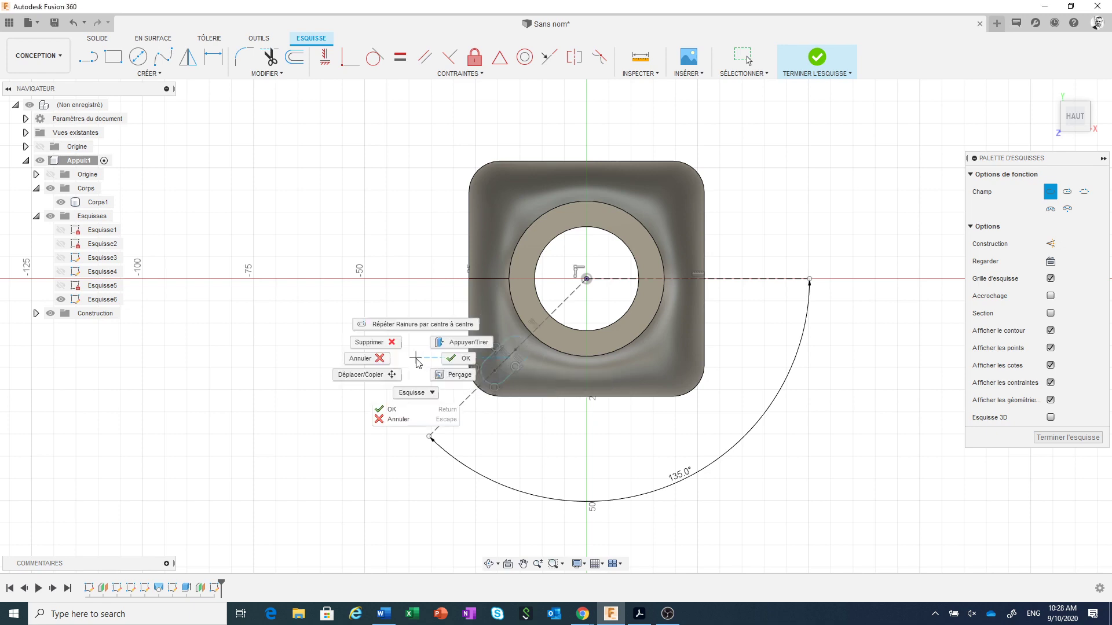
{"action": "left_click", "coordinate": [460, 367]}
- Dimension the distance between the origin and the slot's inner arc center along the diagonal as 26 mm
{"action": "scroll", "coordinate": [527, 413], "scroll_direction": "up", "scroll_amount": 2}
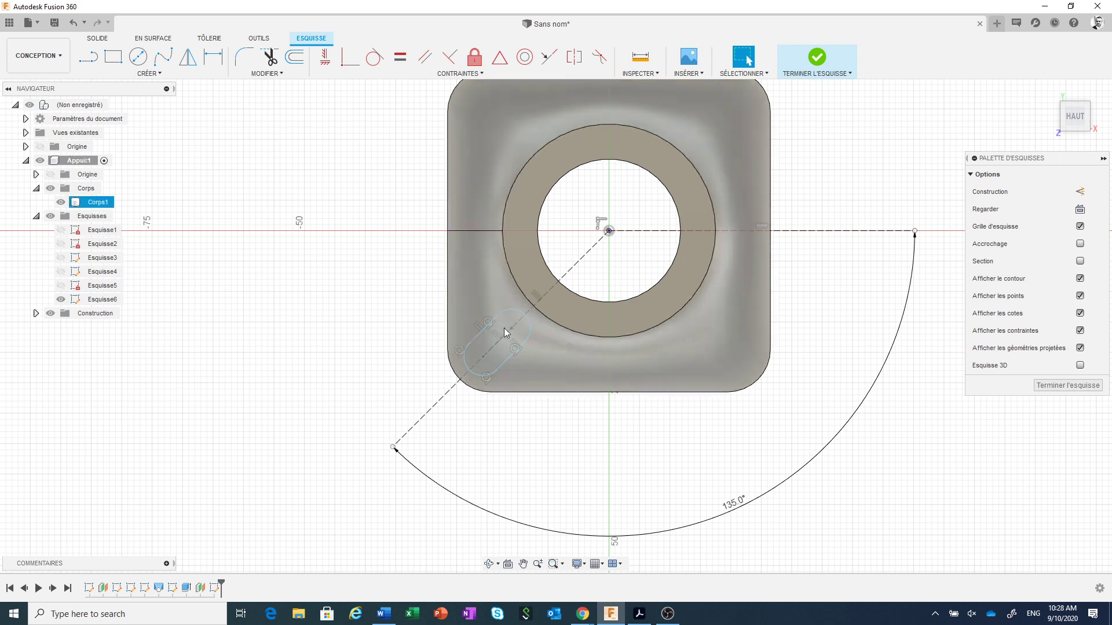
{"action": "left_click", "coordinate": [213, 58]}
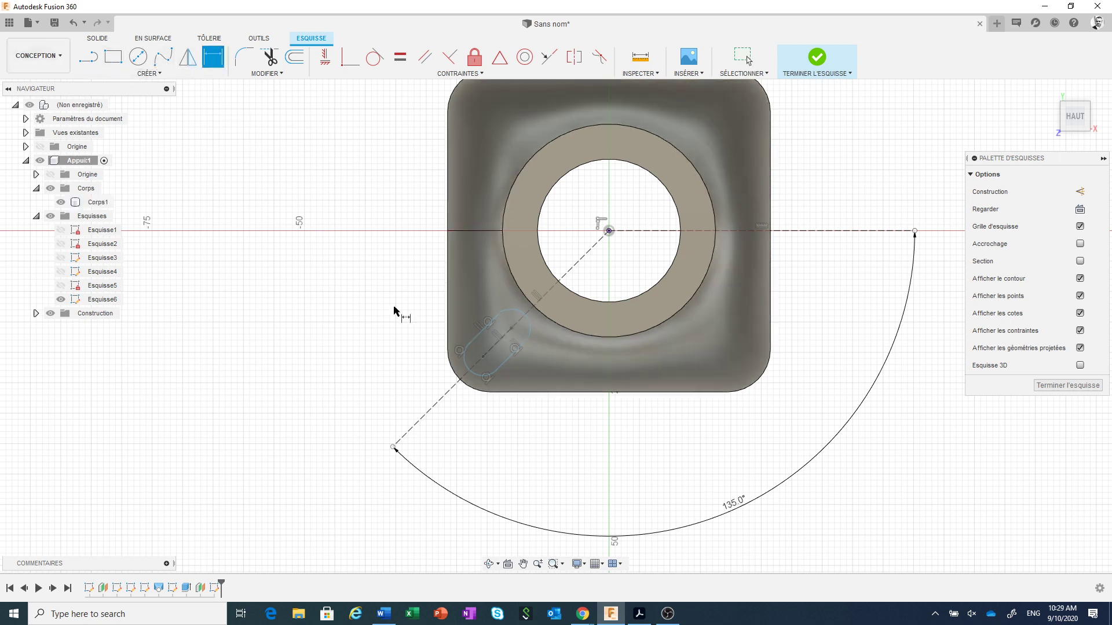
{"action": "left_click", "coordinate": [511, 329]}
{"action": "left_click", "coordinate": [609, 231]}
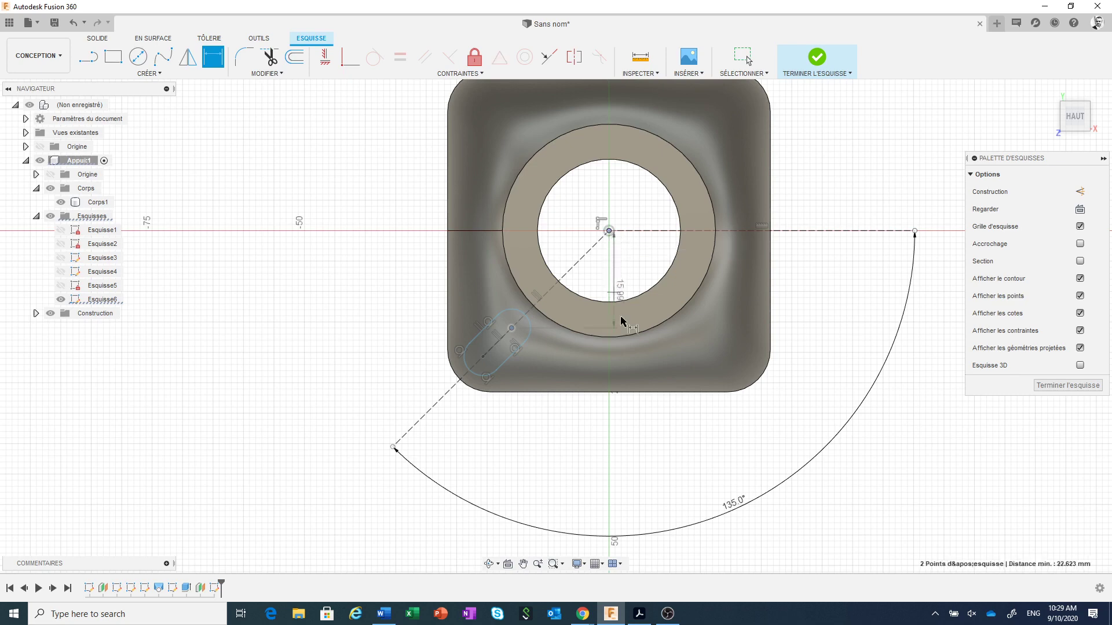
{"action": "left_click", "coordinate": [716, 445]}
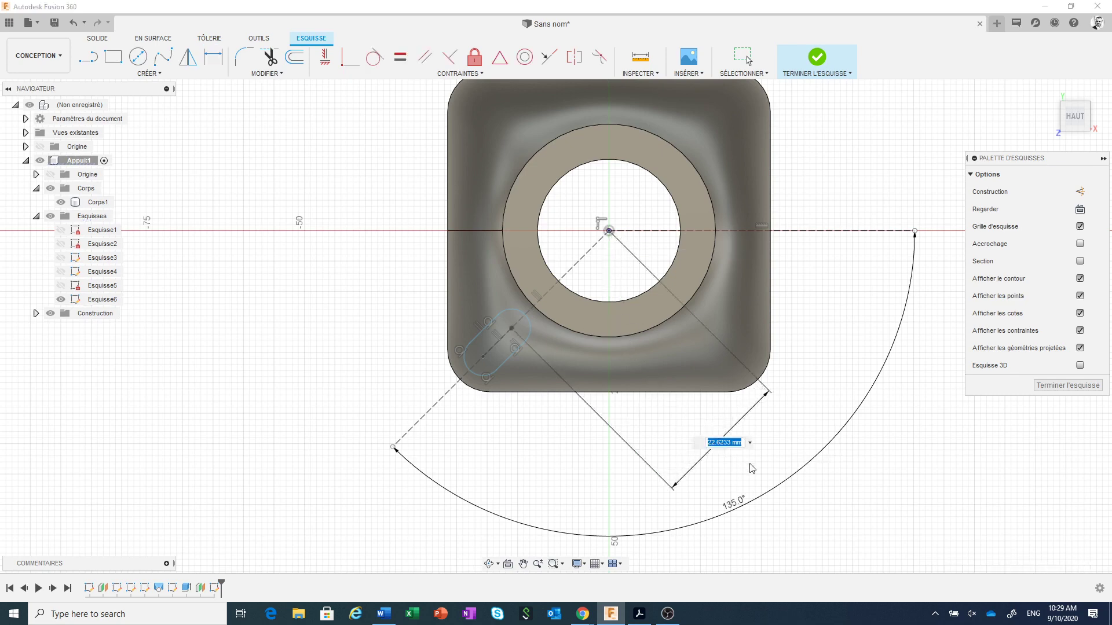
{"action": "type", "text": "26"}
{"action": "key", "text": "Return"}
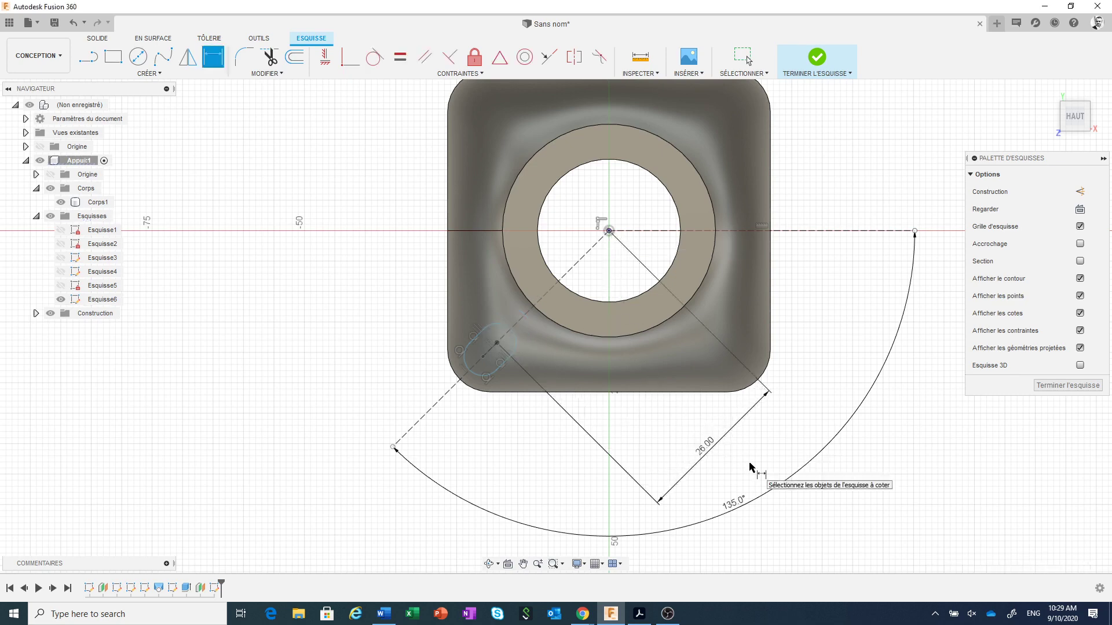
- Dimension the distance between the two arc centres of the small slot as 2 mm
{"action": "left_click", "coordinate": [497, 343]}
{"action": "left_click", "coordinate": [483, 357]}
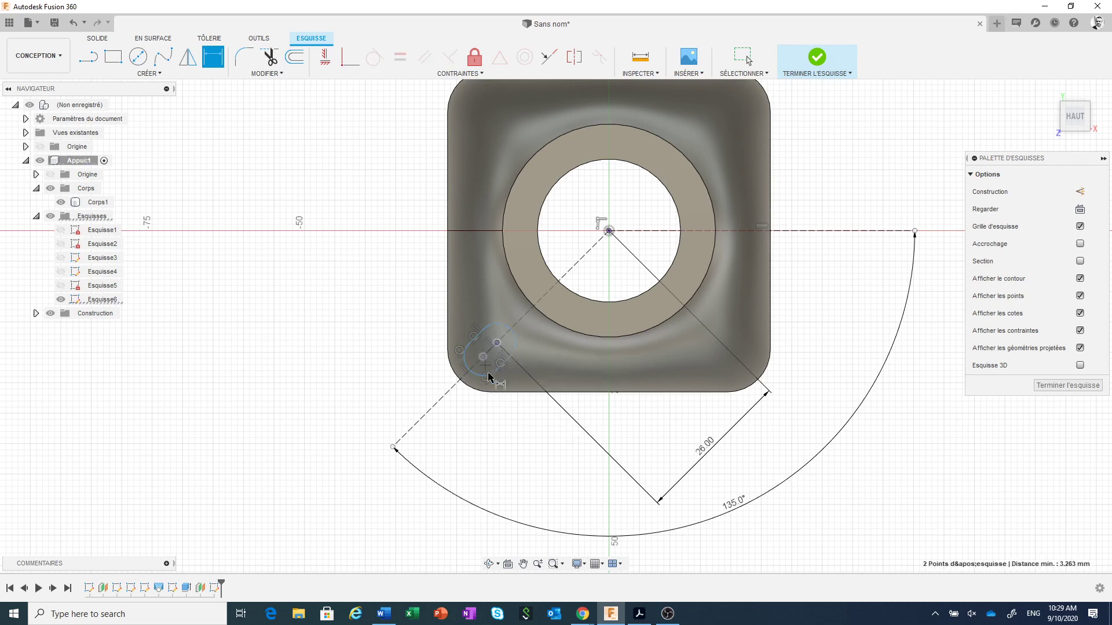
{"action": "left_click", "coordinate": [557, 445]}
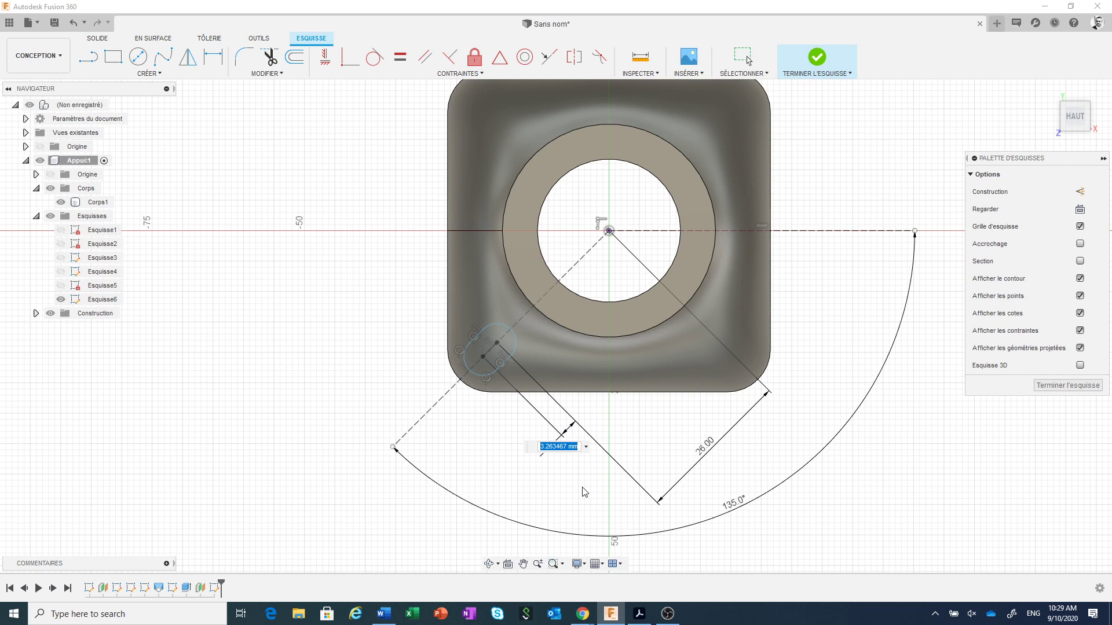
{"action": "type", "text": "2"}
{"action": "key", "text": "Return"}
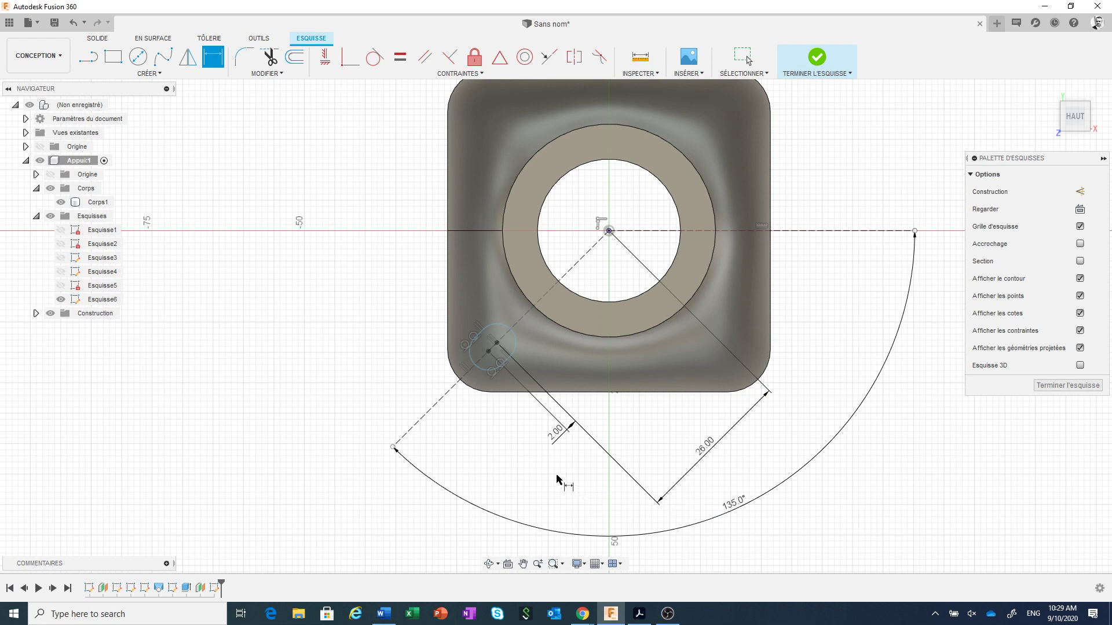
- Add a diameter dimension of 4.85 mm to the small slot's outer end arc
{"action": "left_click", "coordinate": [472, 362]}
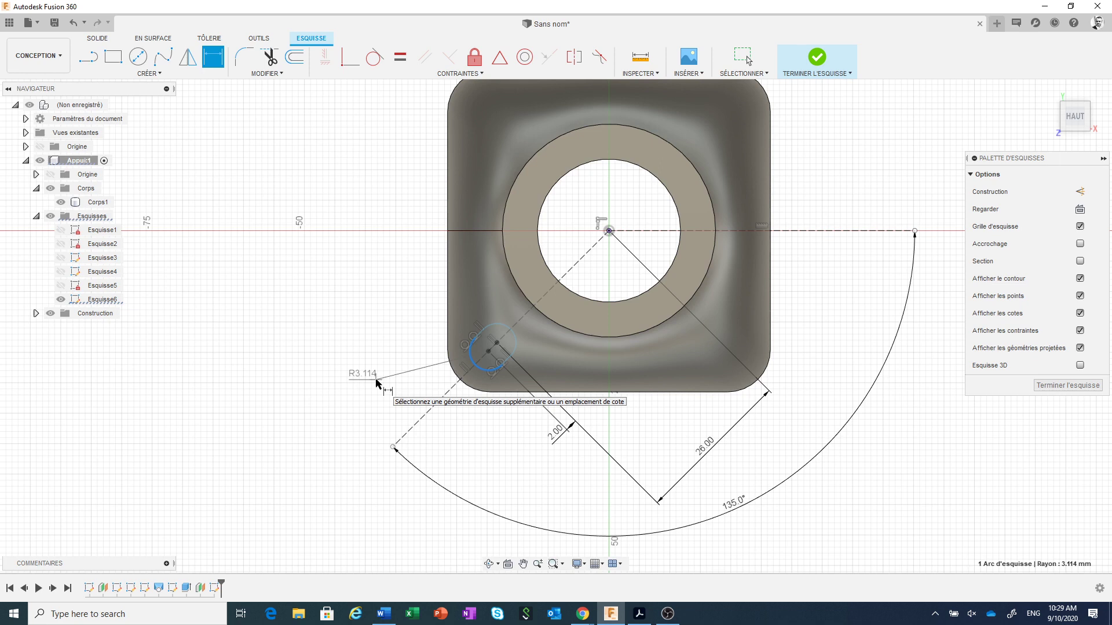
{"action": "right_click", "coordinate": [377, 384]}
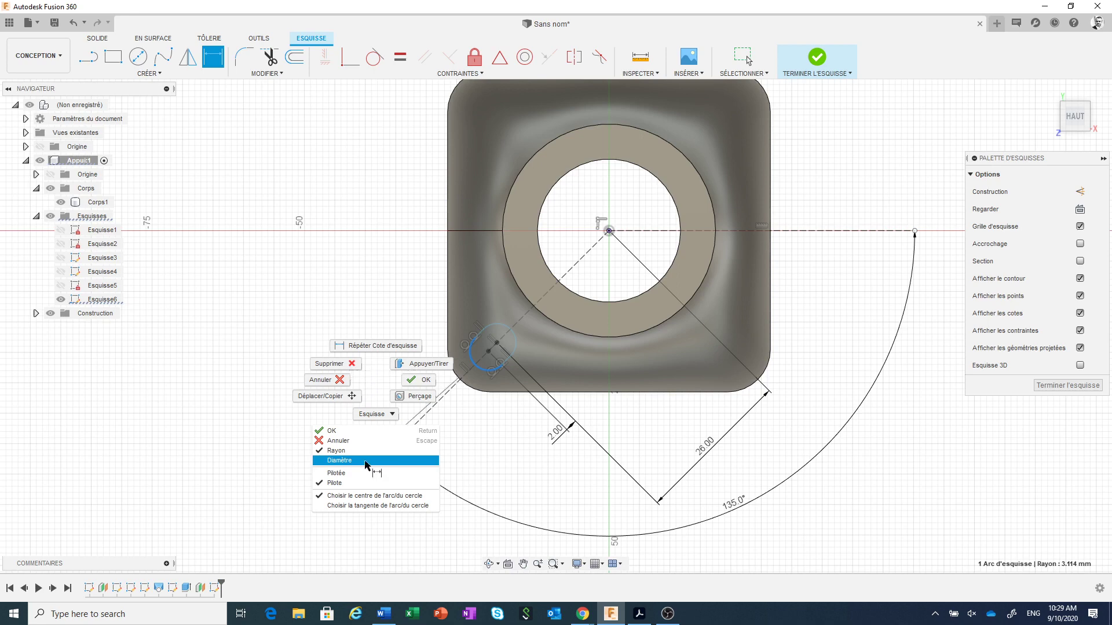
{"action": "left_click", "coordinate": [366, 460]}
{"action": "left_click", "coordinate": [366, 381]}
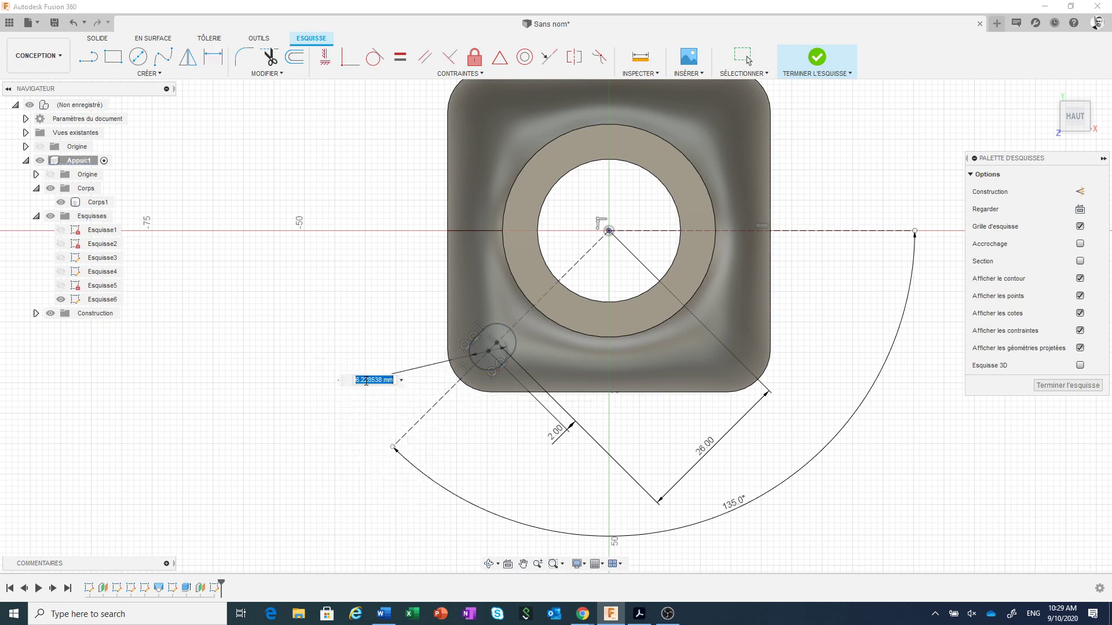
{"action": "type", "text": "4.85"}
{"action": "key", "text": "Return"}
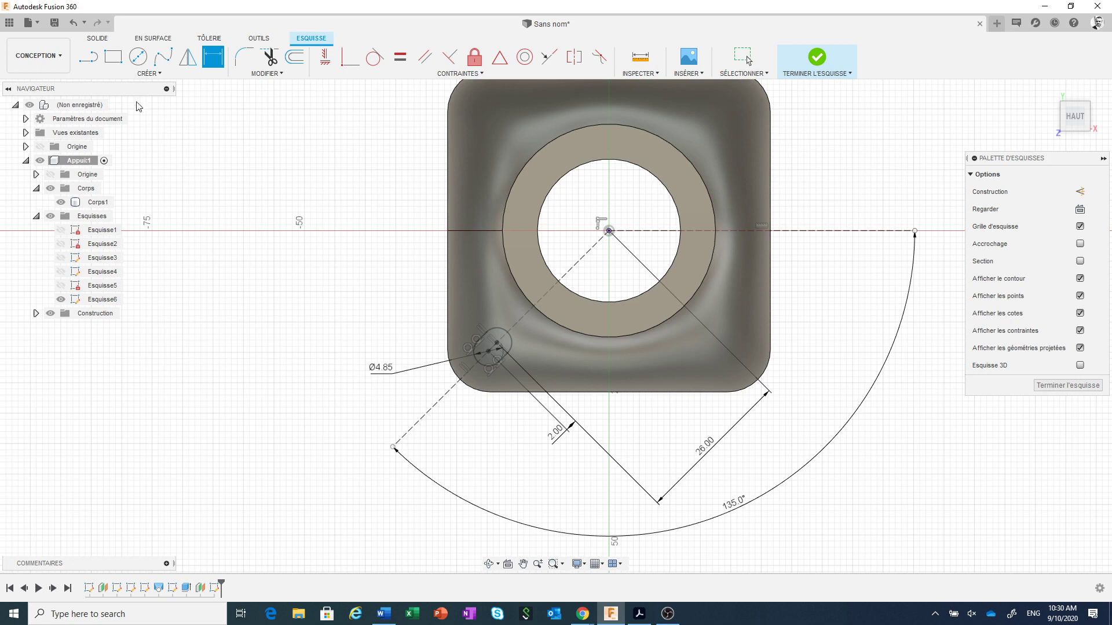
{"action": "key", "text": "Escape"}
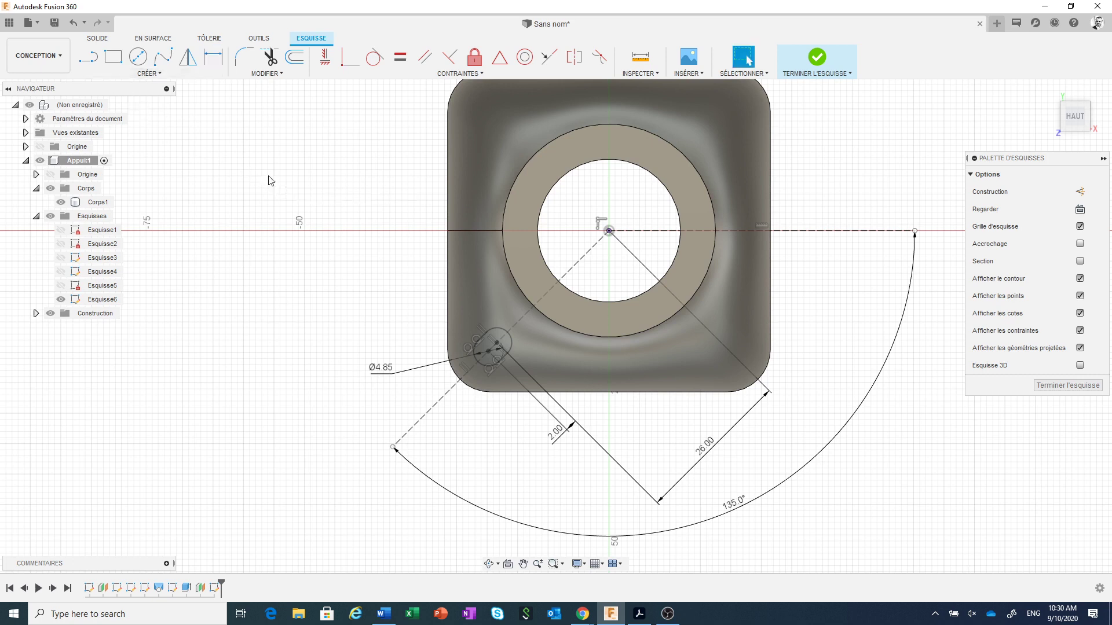
- Draw a second centre-to-centre slot on the small slot's two centre points, with a width of 14 mm
{"action": "left_click", "coordinate": [144, 75]}
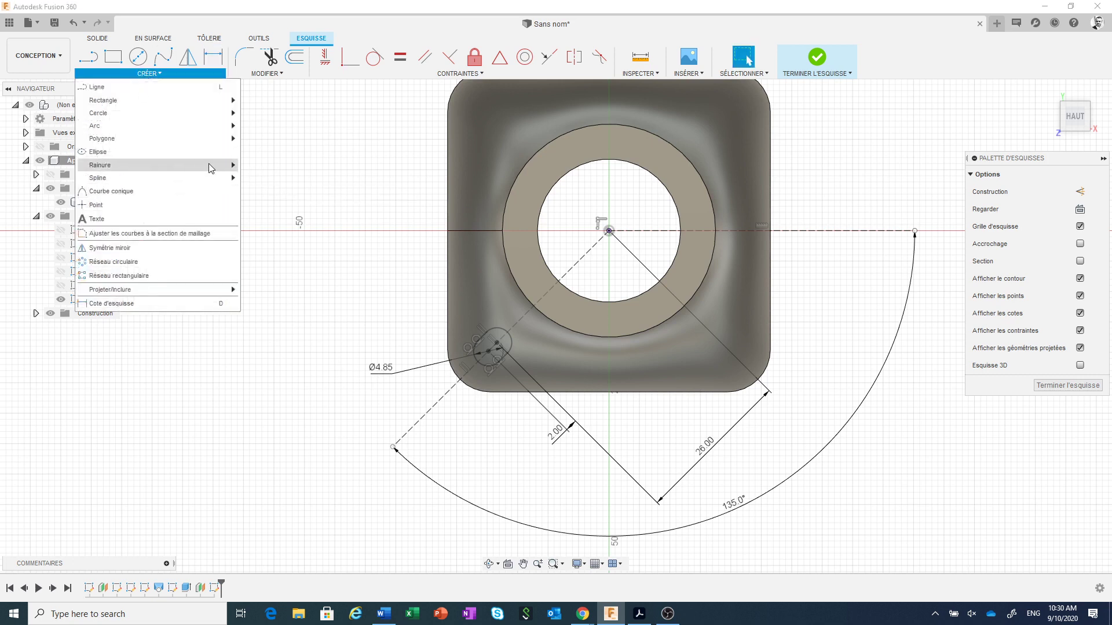
{"action": "mouse_move", "coordinate": [220, 165]}
{"action": "left_click", "coordinate": [392, 138]}
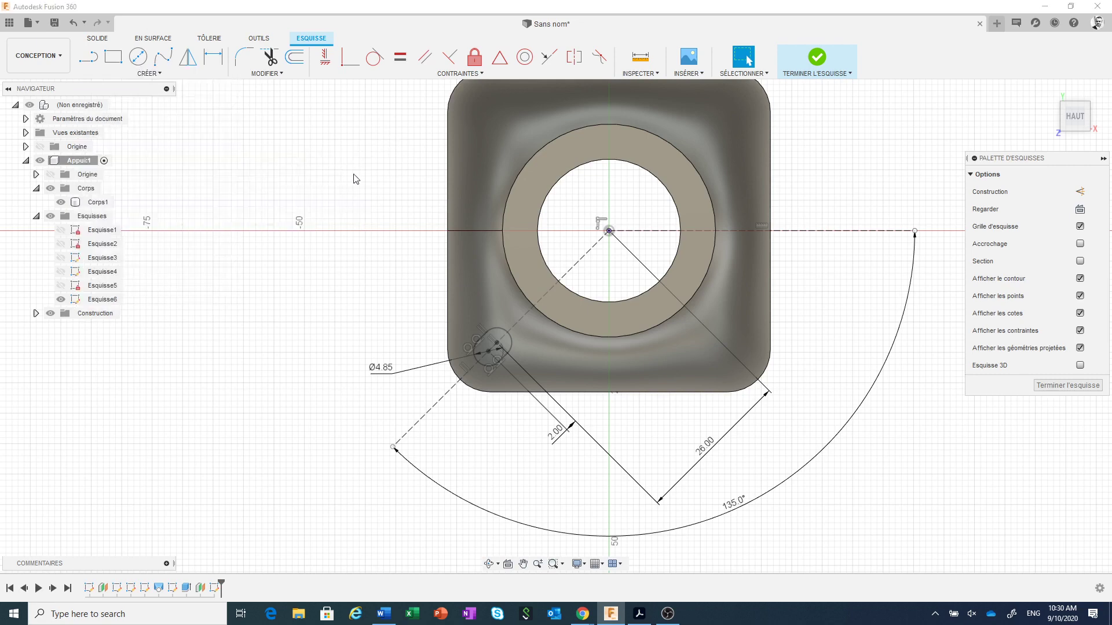
{"action": "key", "text": "s"}
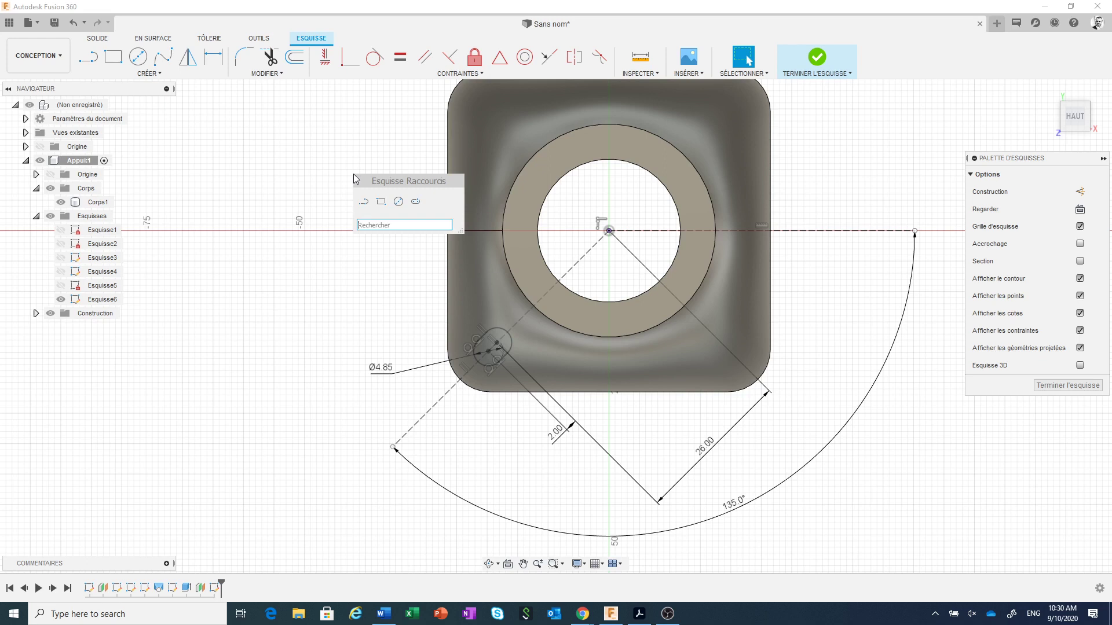
{"action": "left_click", "coordinate": [416, 202]}
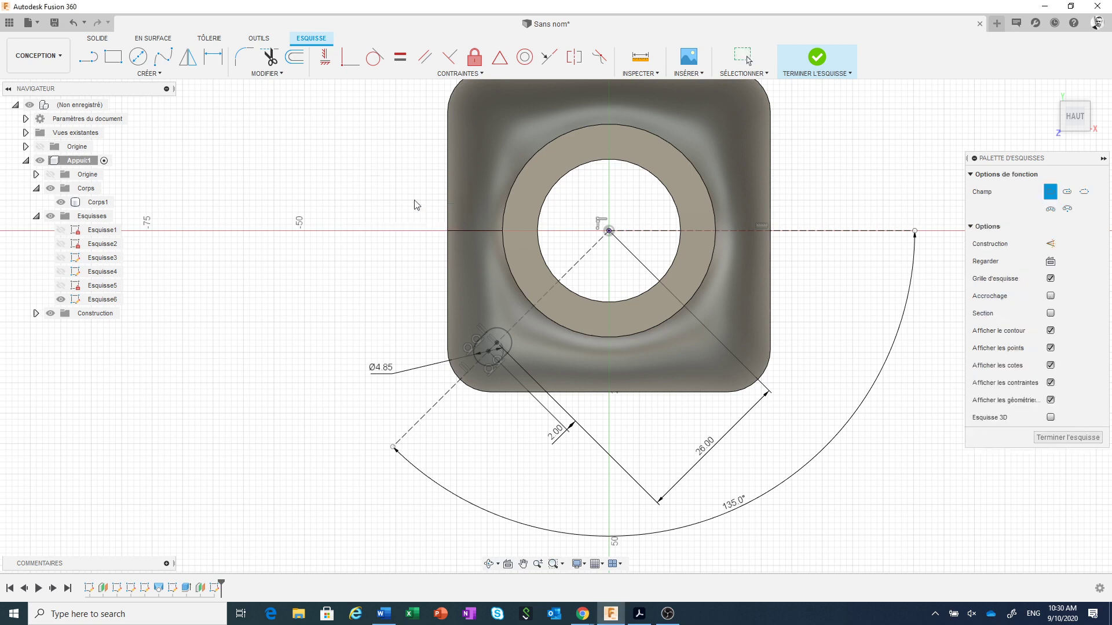
{"action": "left_click", "coordinate": [498, 348]}
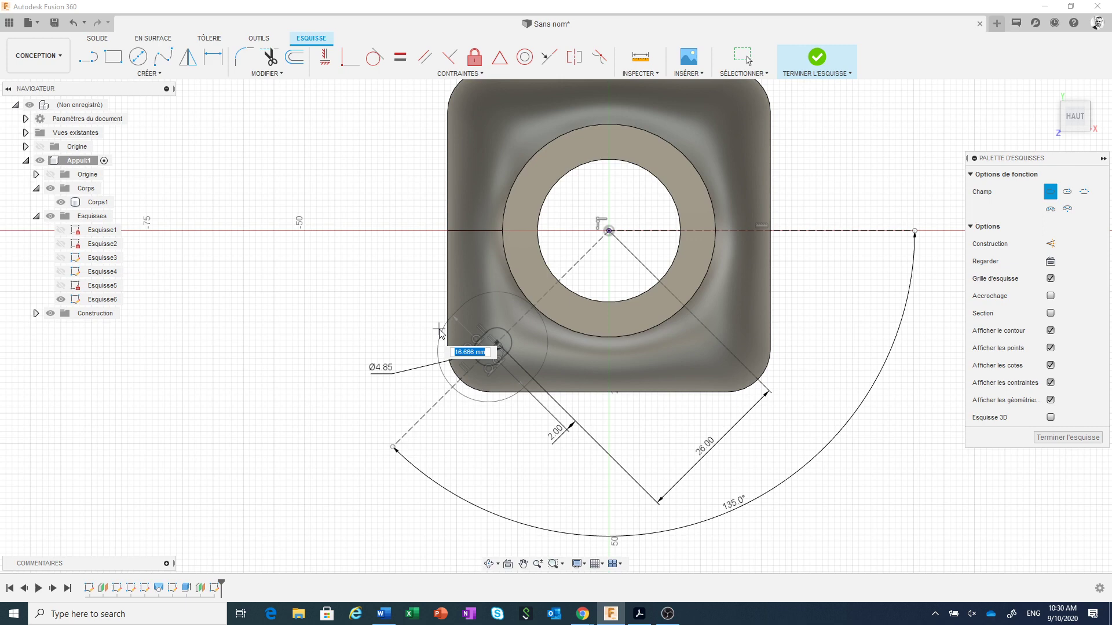
{"action": "type", "text": "2"}
{"action": "key", "text": "Return"}
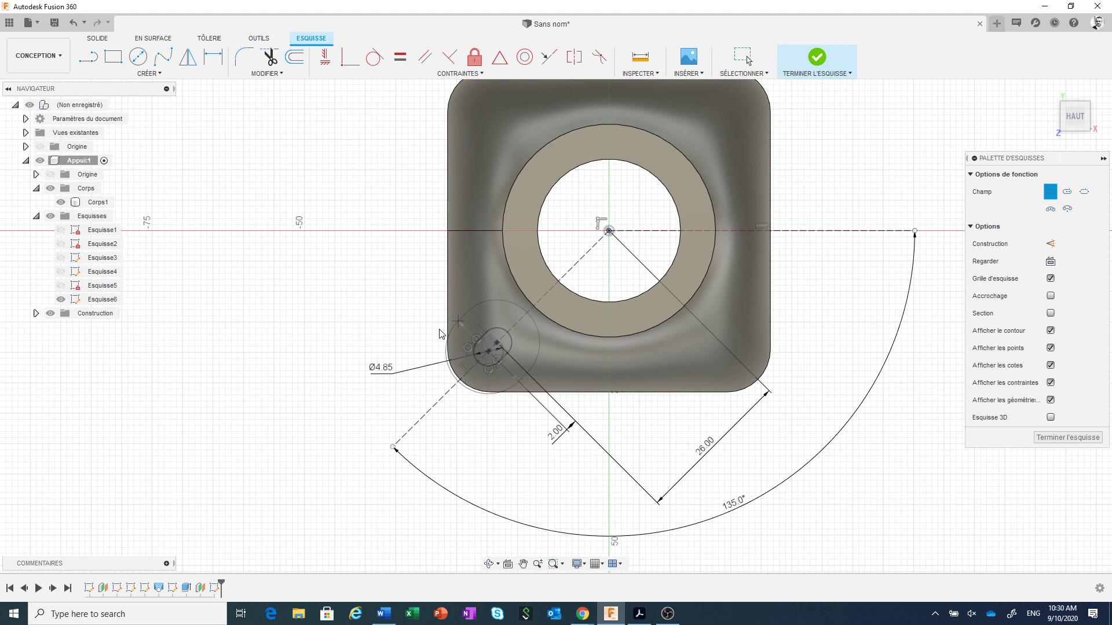
{"action": "key", "text": "Escape"}
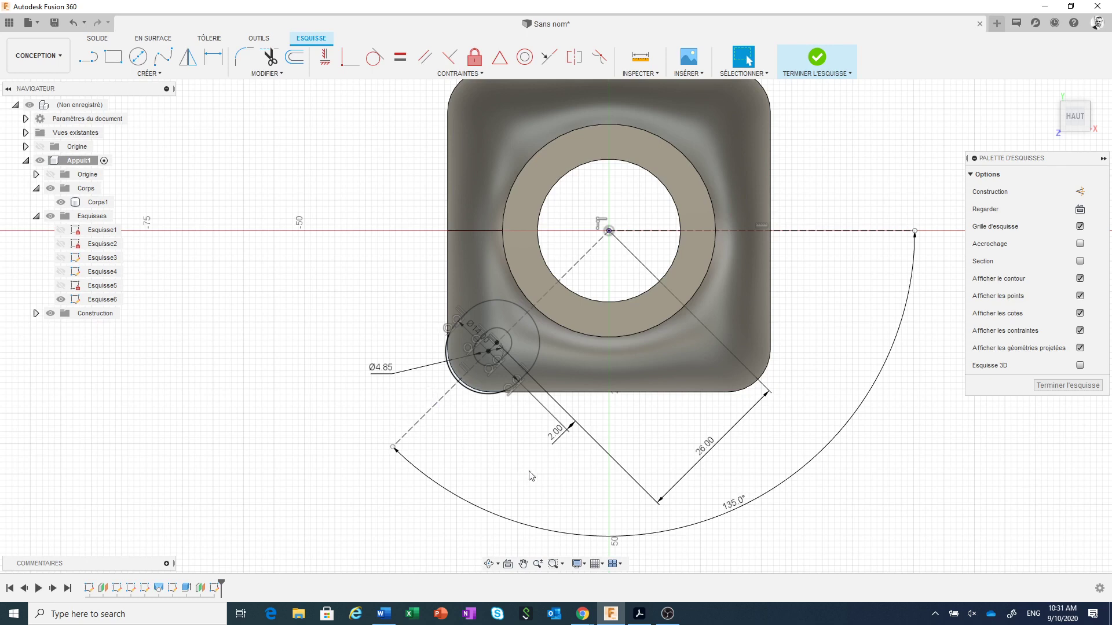
- Extrude the inner slot contour as a cut through the body, with direction Symétrique and extent Tout
{"action": "scroll", "coordinate": [530, 475], "scroll_direction": "down", "scroll_amount": 1}
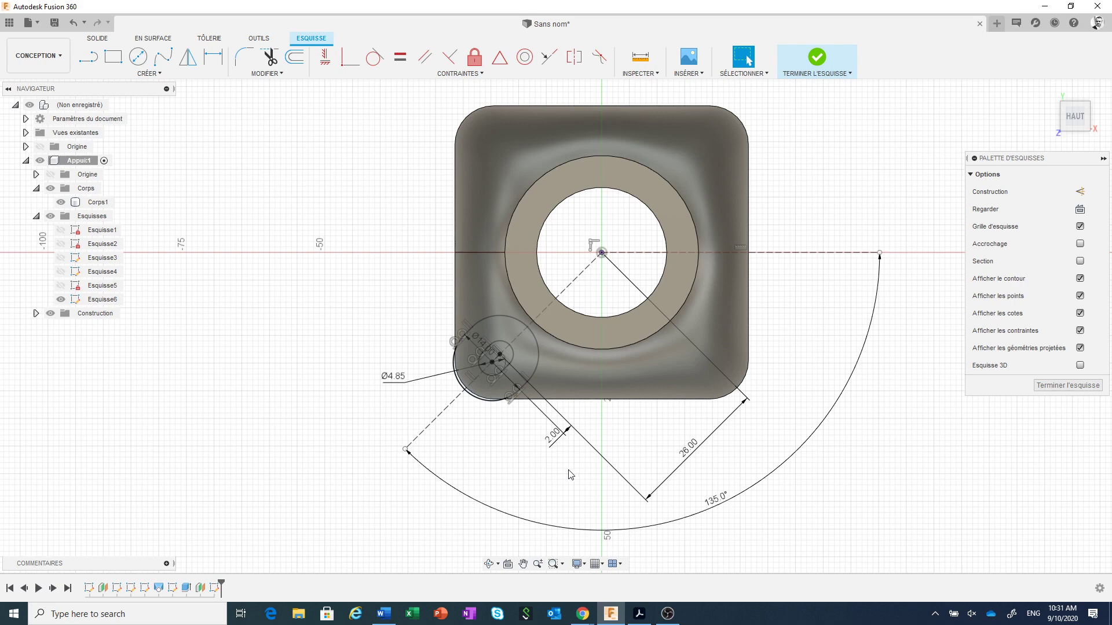
{"action": "scroll", "coordinate": [510, 449], "scroll_direction": "up", "scroll_amount": 1}
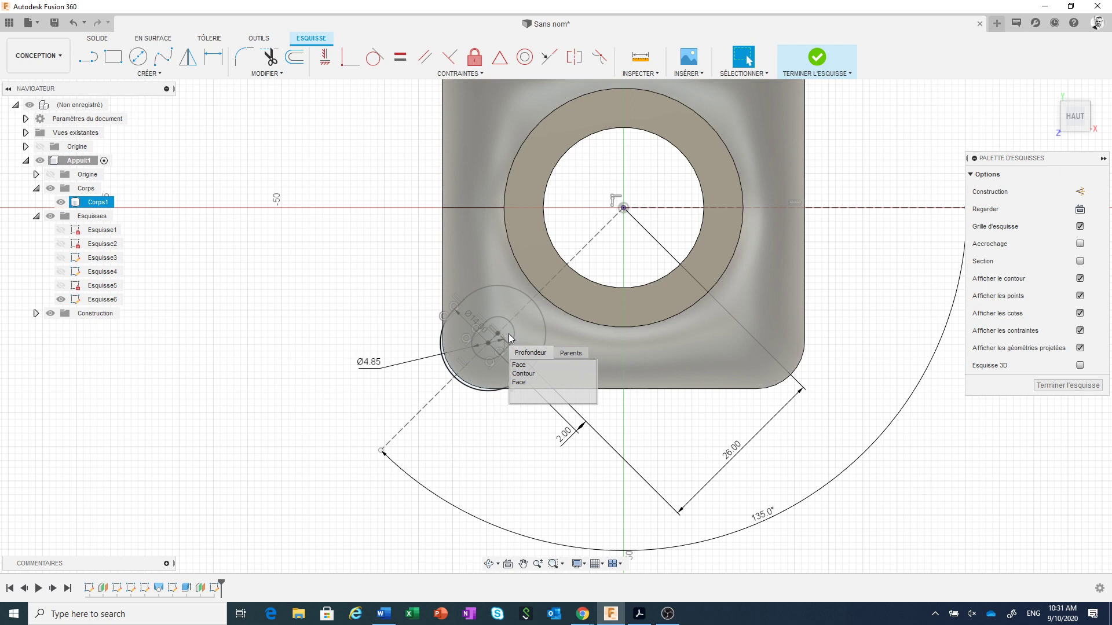
{"action": "left_click", "coordinate": [522, 375]}
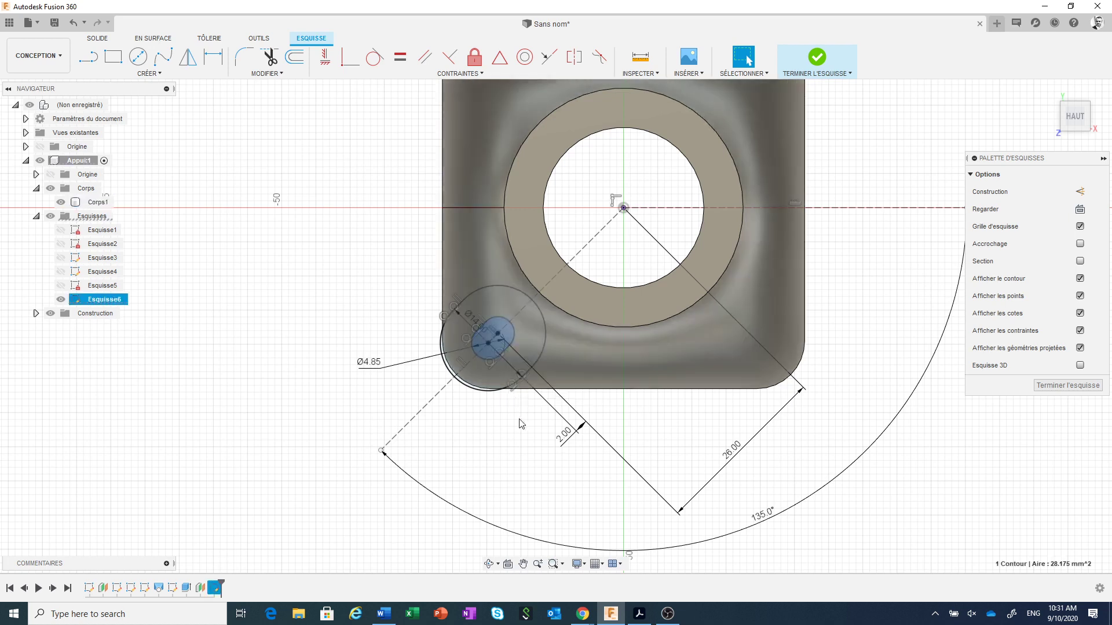
{"action": "right_click", "coordinate": [523, 433]}
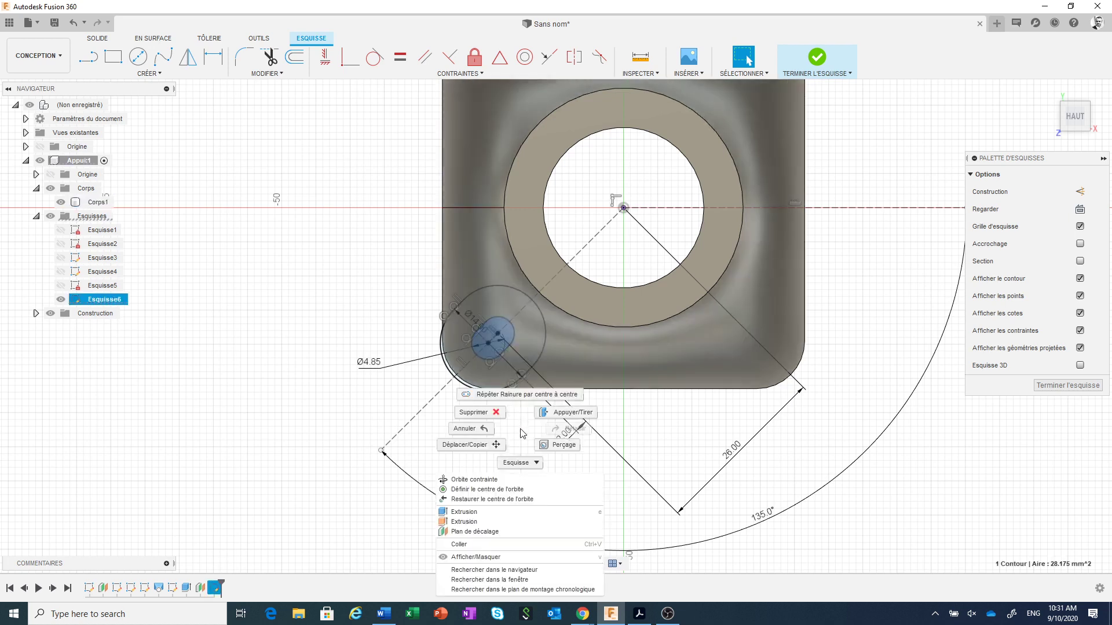
{"action": "left_click", "coordinate": [497, 512]}
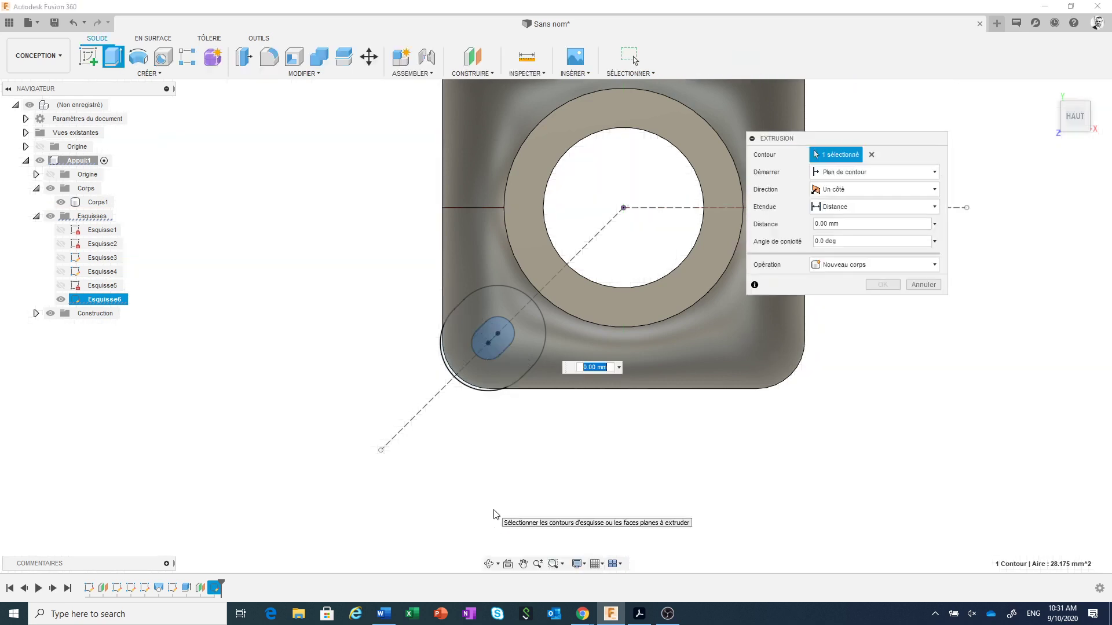
{"action": "middle_click_drag", "start_coordinate": [613, 504], "coordinate": [607, 397]}
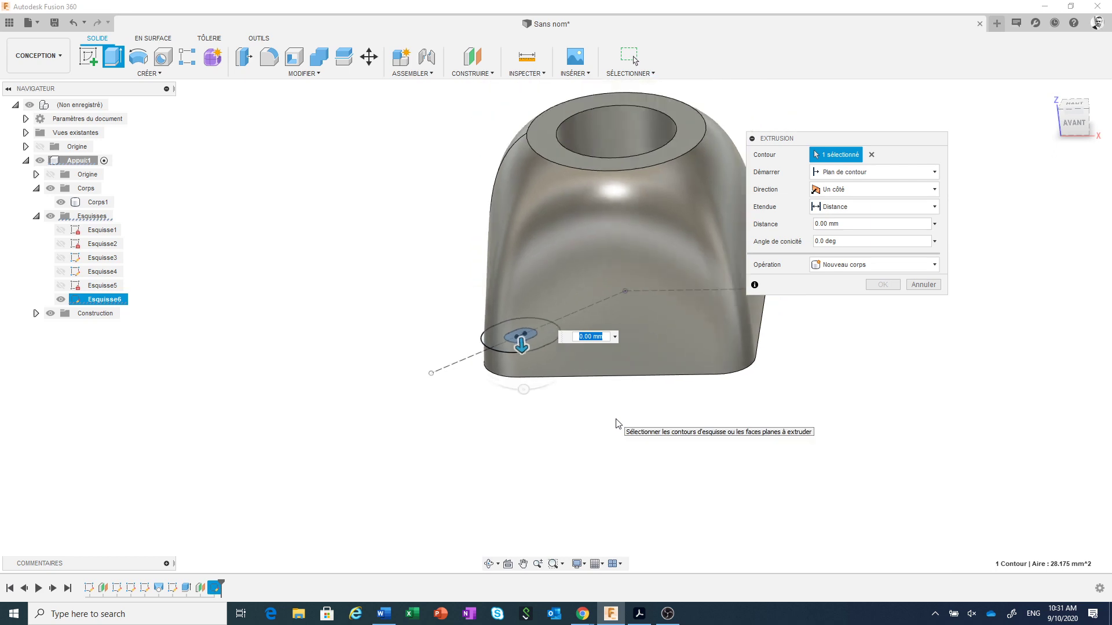
{"action": "left_click", "coordinate": [855, 193]}
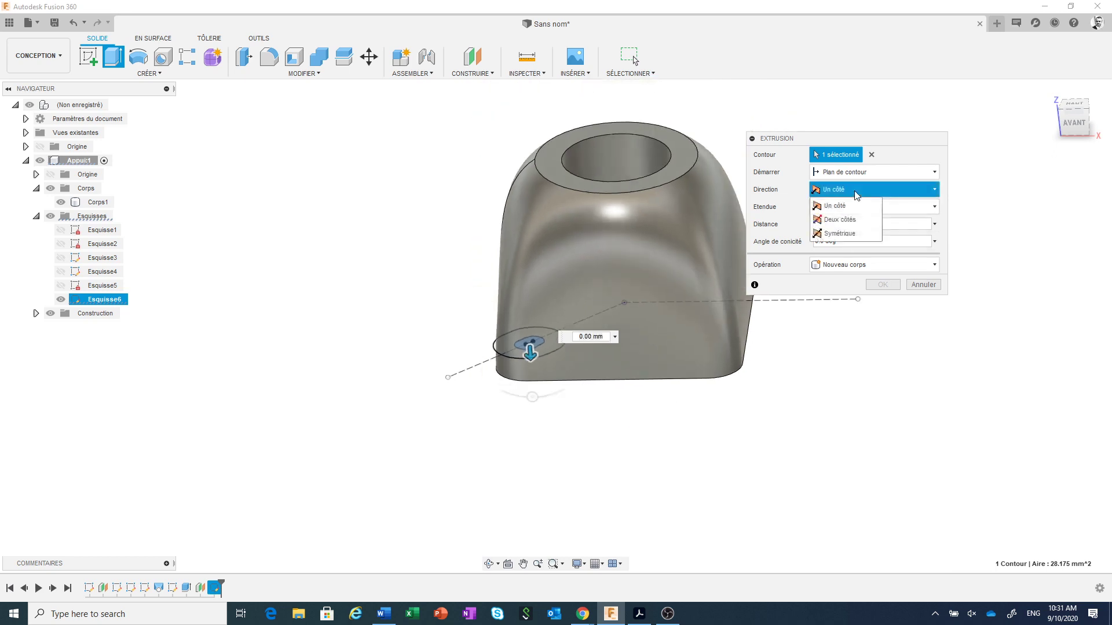
{"action": "left_click", "coordinate": [858, 233]}
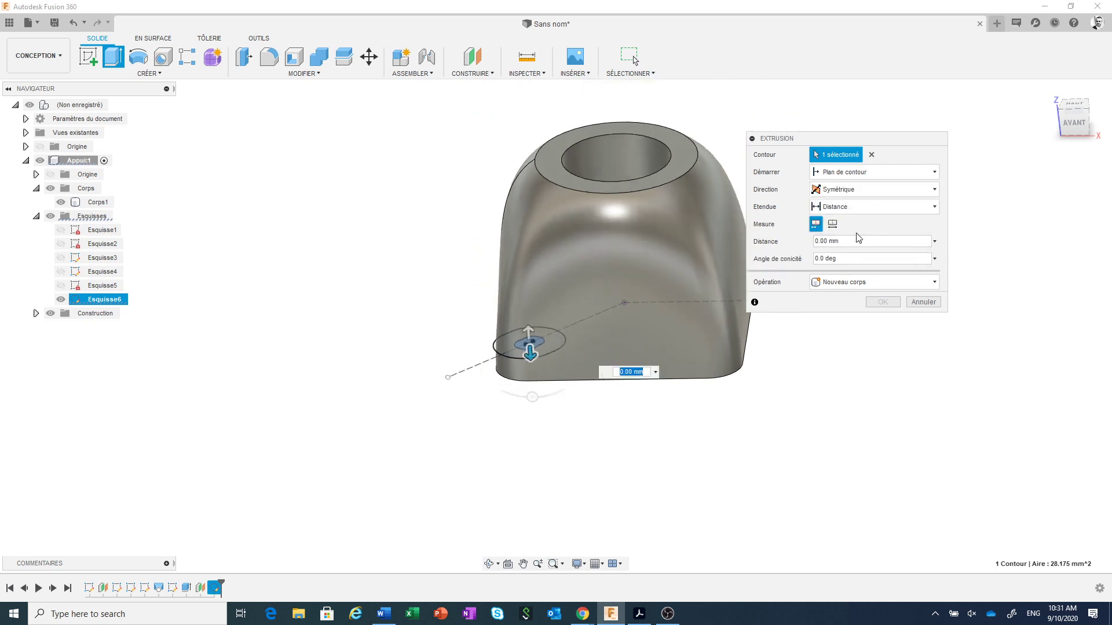
{"action": "left_click", "coordinate": [858, 207]}
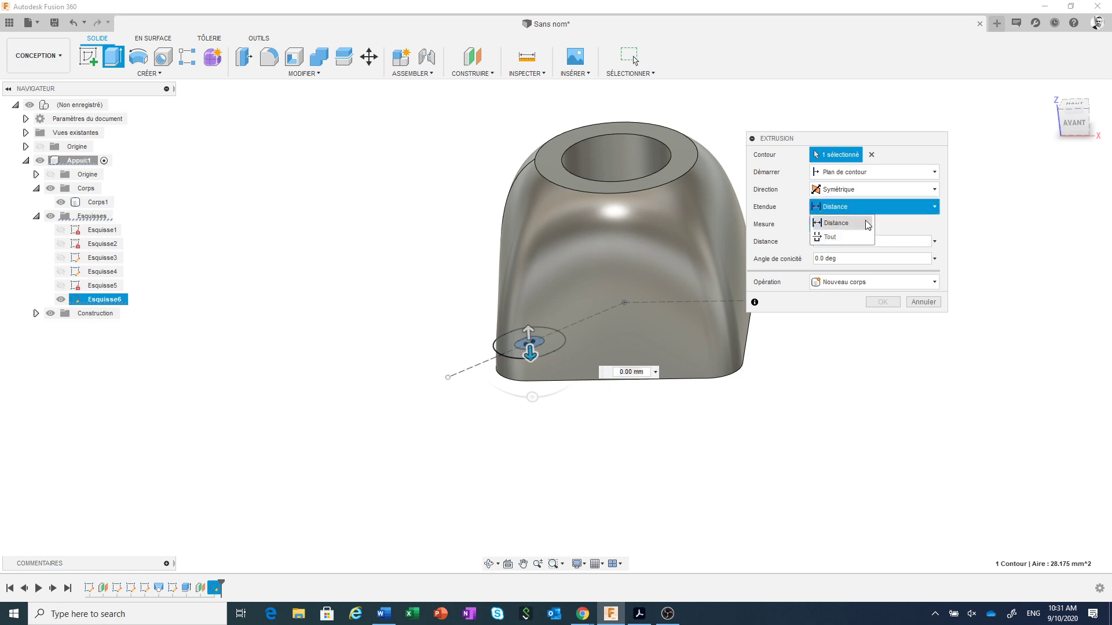
{"action": "left_click", "coordinate": [858, 237]}
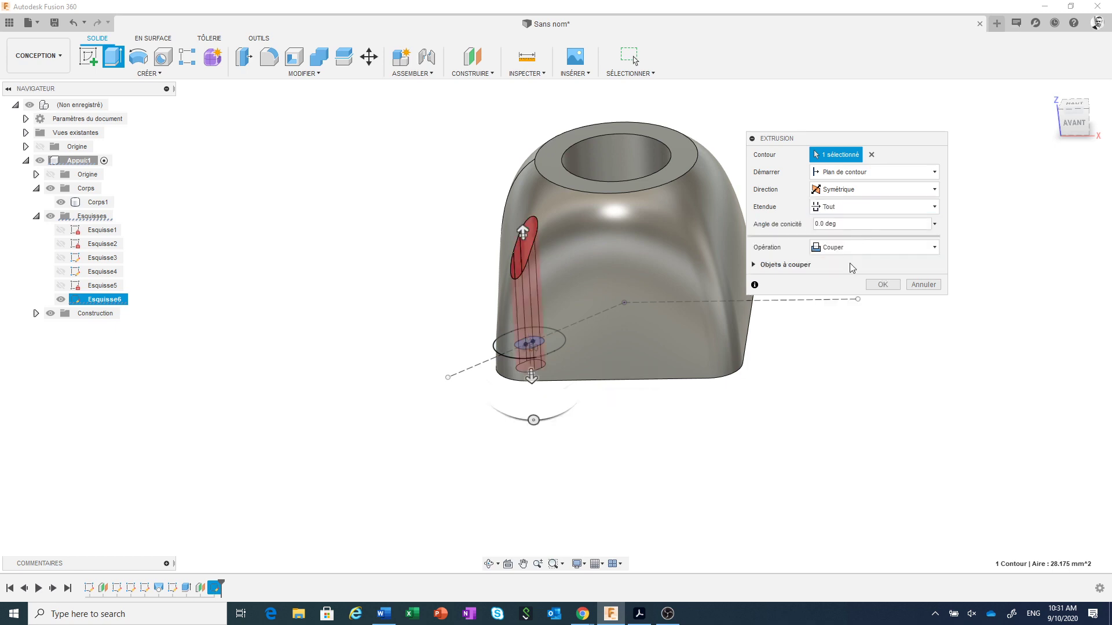
{"action": "left_click", "coordinate": [880, 285]}
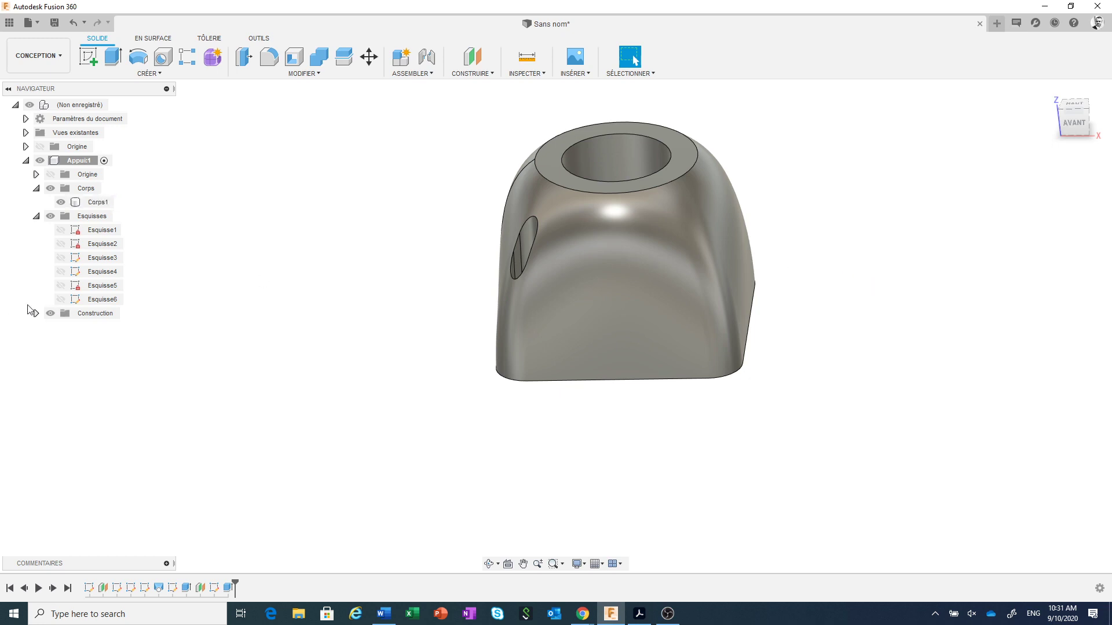
- Show the slot sketch Esquisse6 again
{"action": "middle_click_drag", "start_coordinate": [414, 347], "coordinate": [392, 377]}
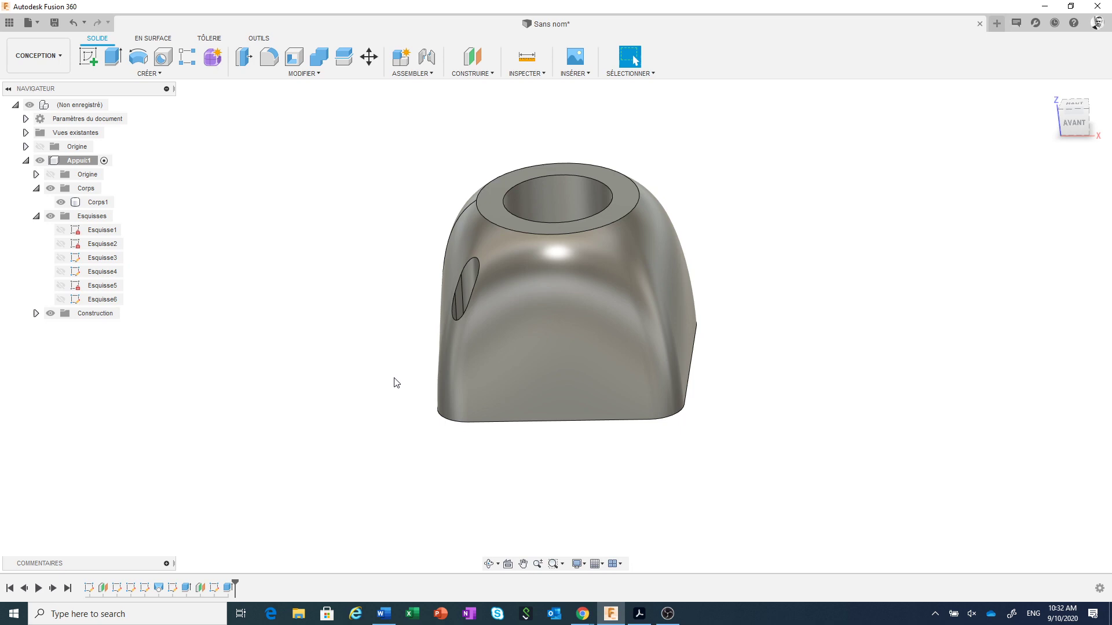
{"action": "left_click", "coordinate": [63, 302]}
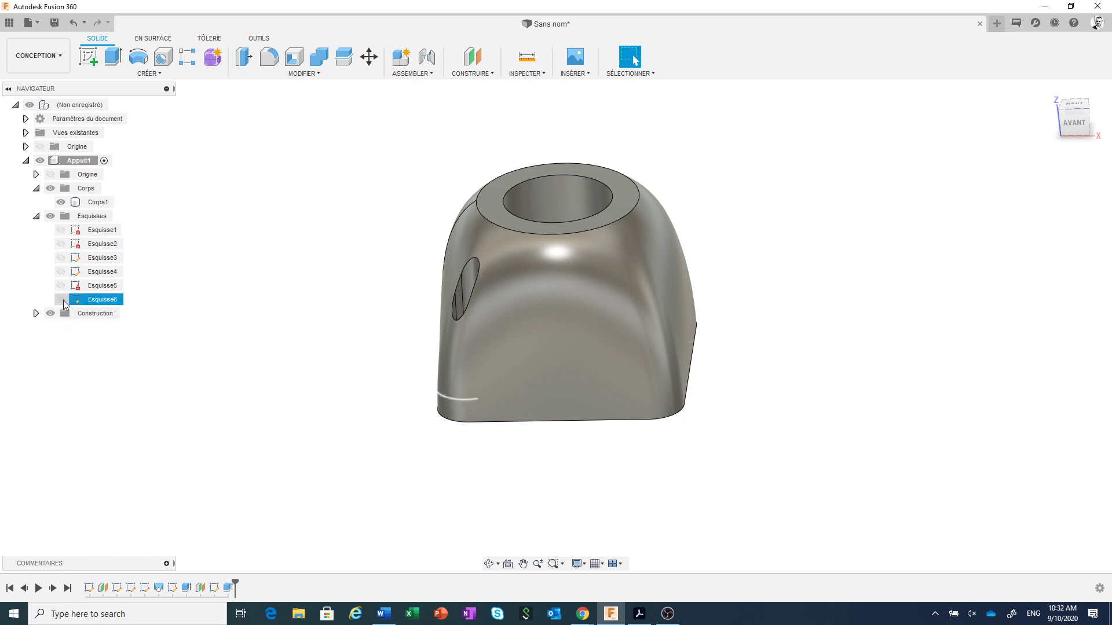
{"action": "left_click", "coordinate": [61, 300]}
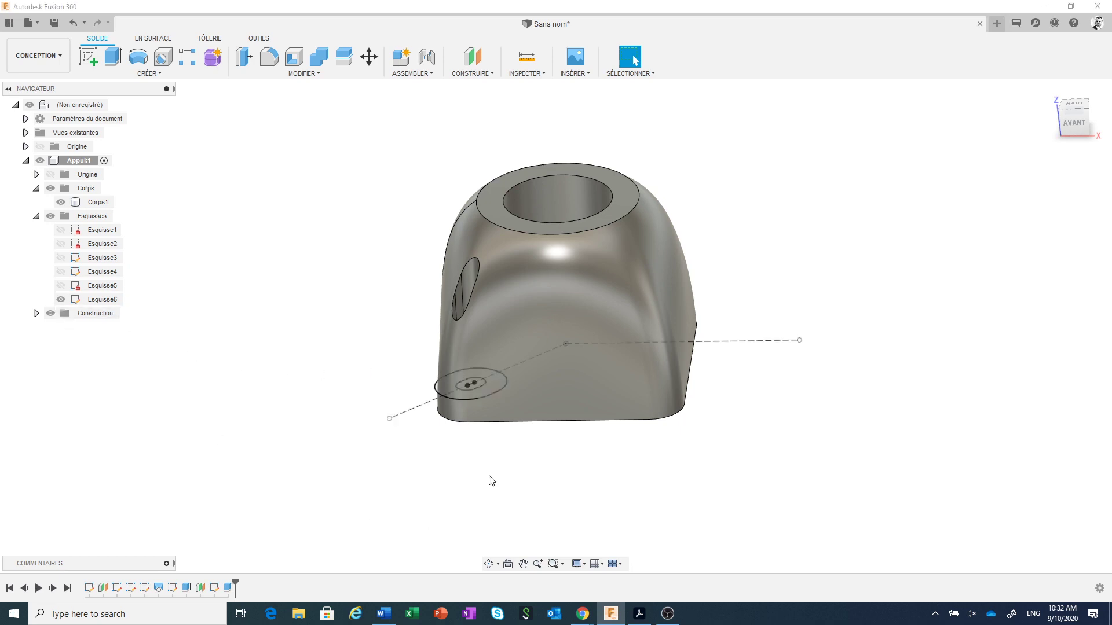
{"action": "scroll", "coordinate": [479, 450], "scroll_direction": "up", "scroll_amount": 2}
{"action": "scroll", "coordinate": [463, 426], "scroll_direction": "up", "scroll_amount": 3}
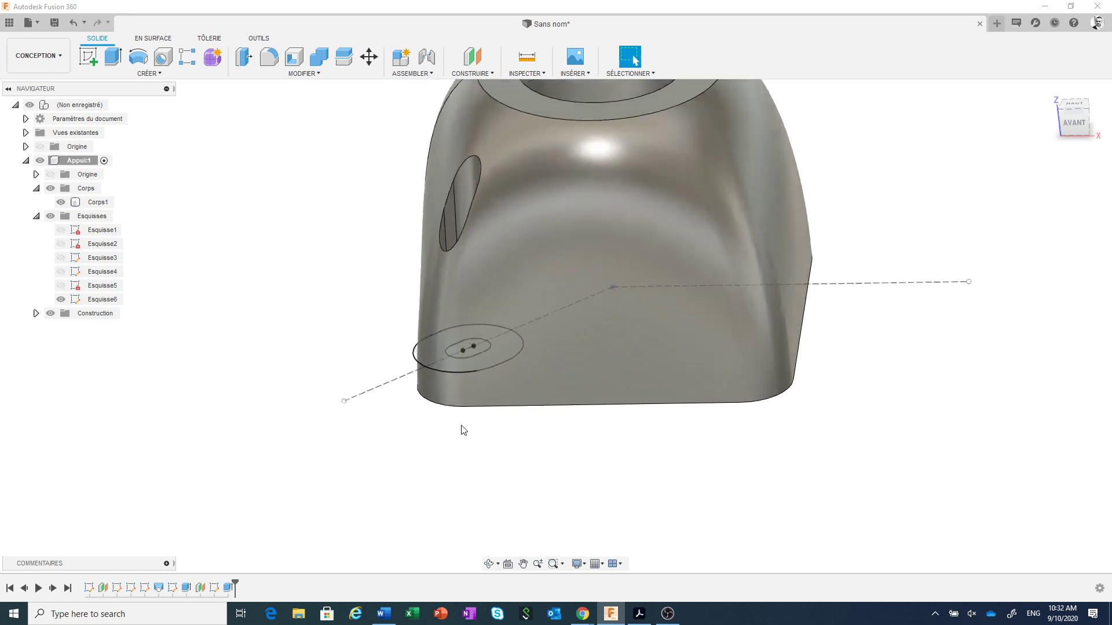
- Extrude the ring contour between the two slots upward through the body as a cut, and hide sketch Esquisse6
{"action": "left_click", "coordinate": [455, 396]}
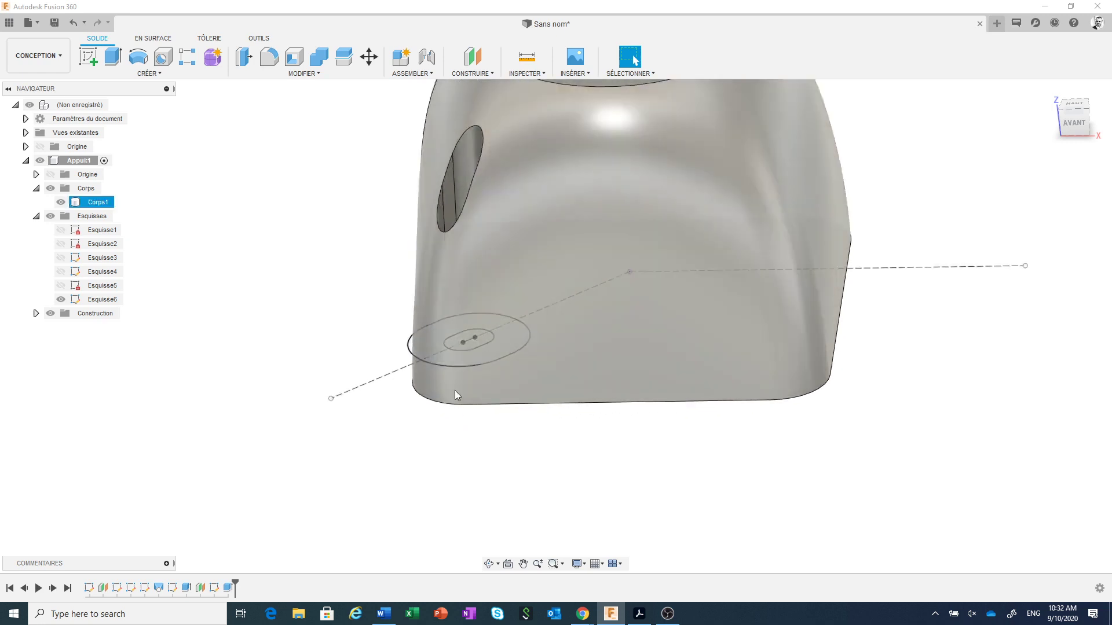
{"action": "left_click", "coordinate": [461, 360]}
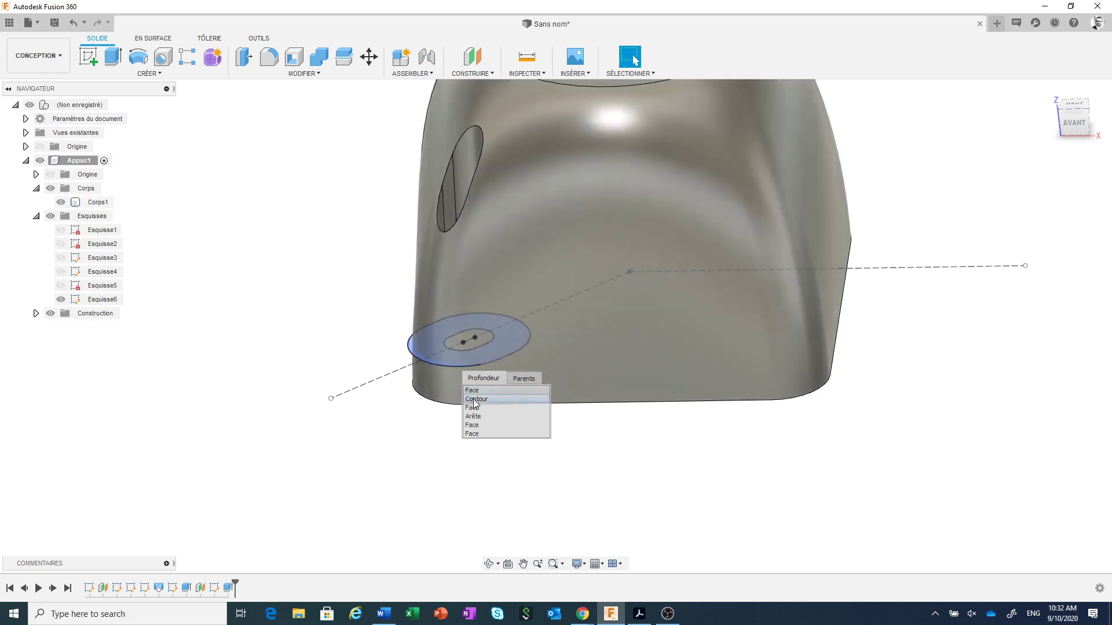
{"action": "left_click", "coordinate": [476, 399]}
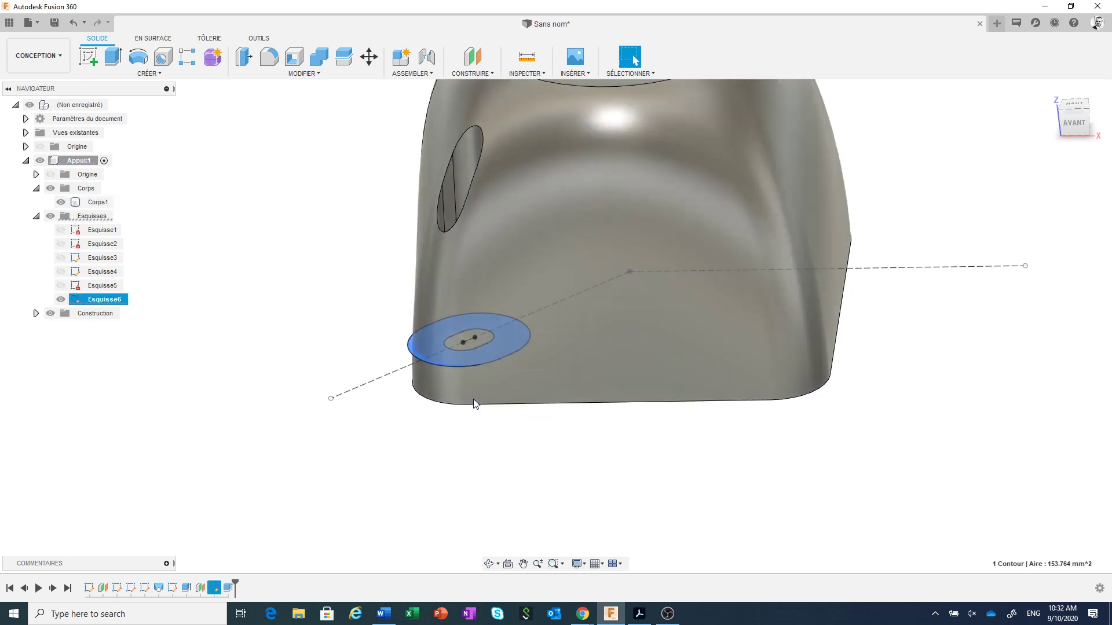
{"action": "right_click", "coordinate": [473, 403]}
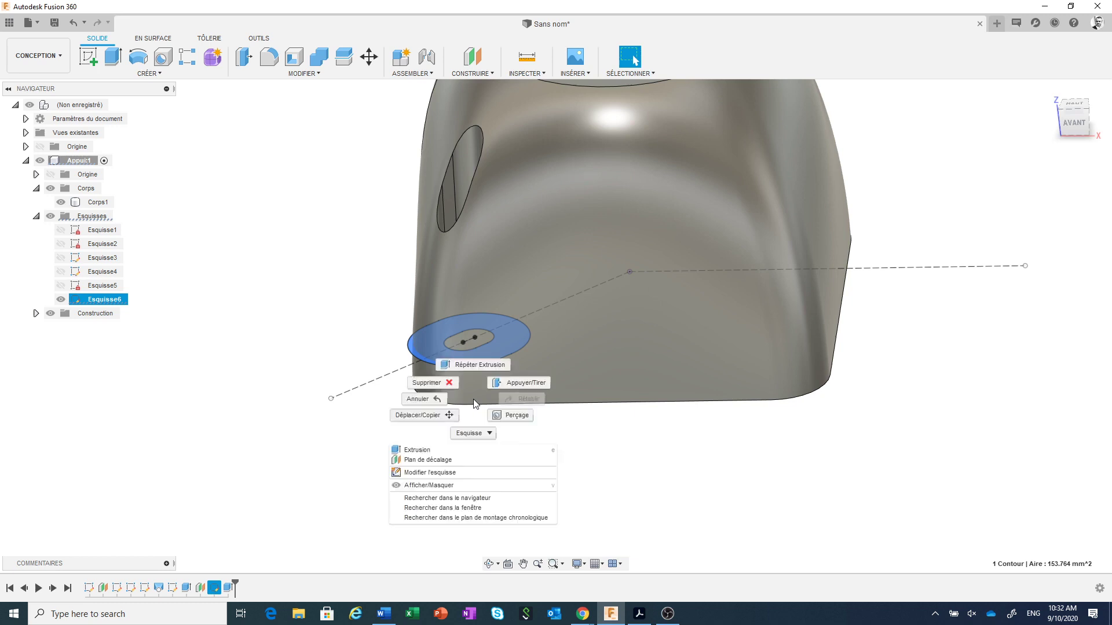
{"action": "left_click", "coordinate": [444, 455]}
{"action": "key", "text": "e"}
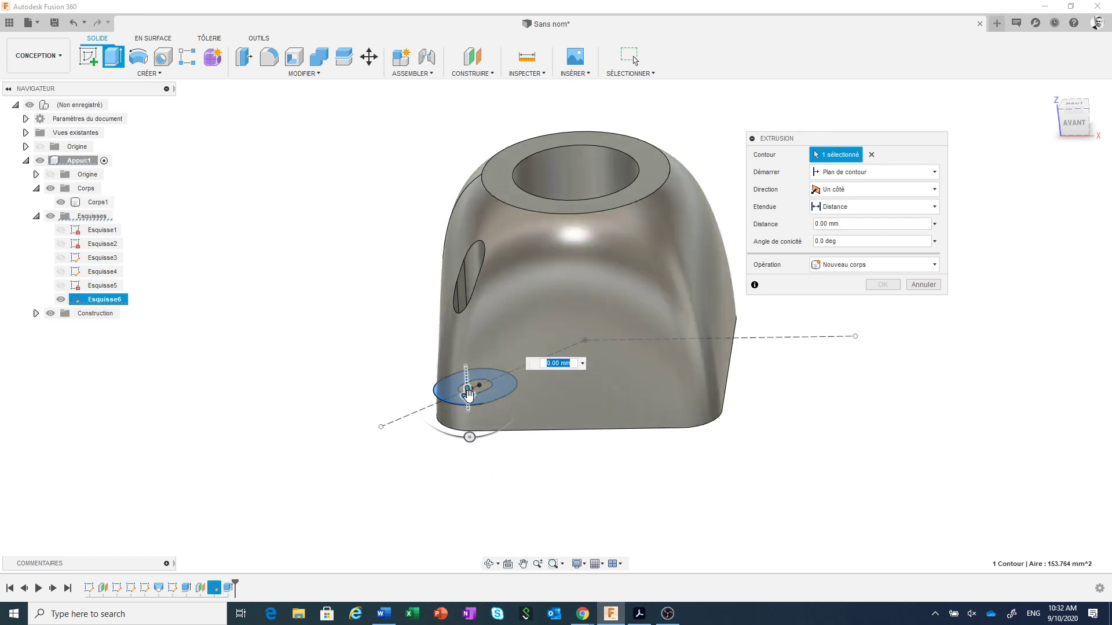
{"action": "left_click_drag", "start_coordinate": [467, 392], "coordinate": [453, 147]}
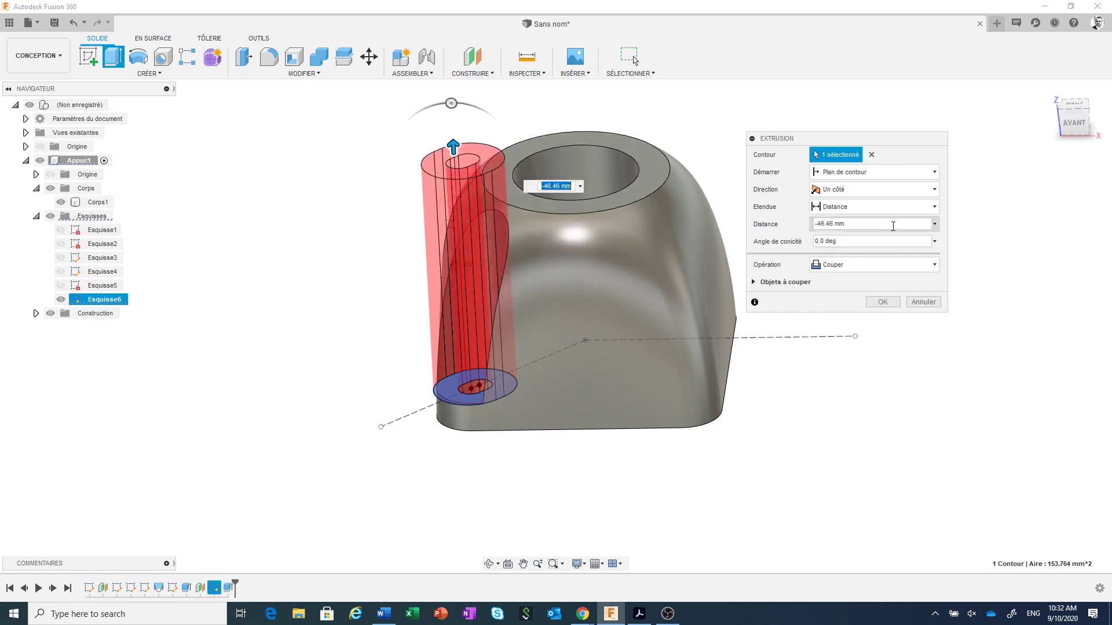
{"action": "left_click", "coordinate": [890, 210]}
{"action": "left_click", "coordinate": [857, 250]}
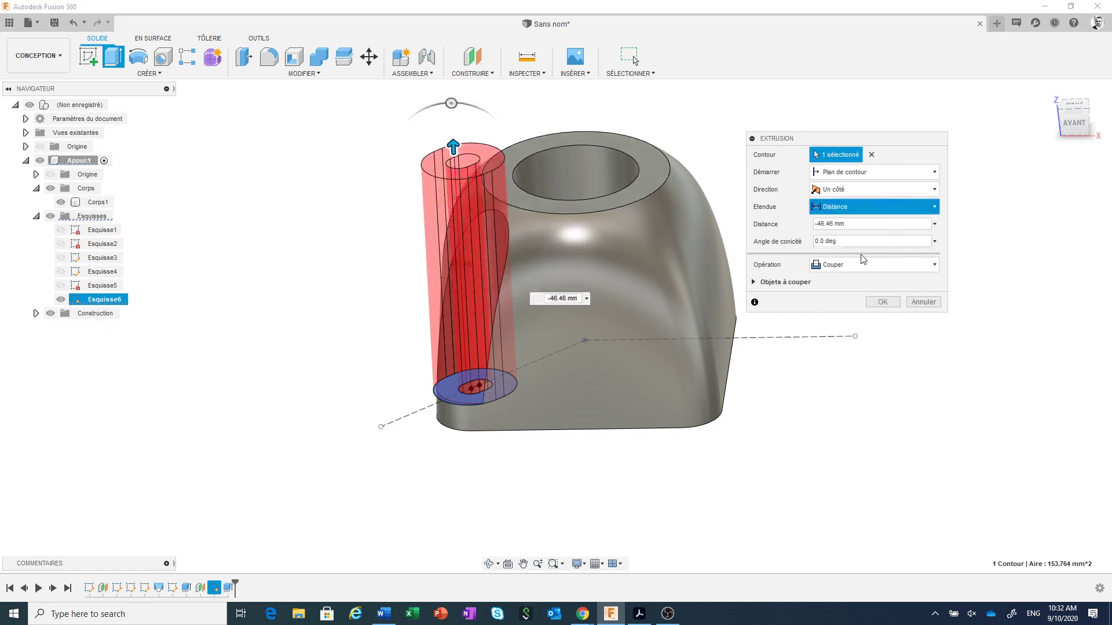
{"action": "left_click", "coordinate": [883, 301]}
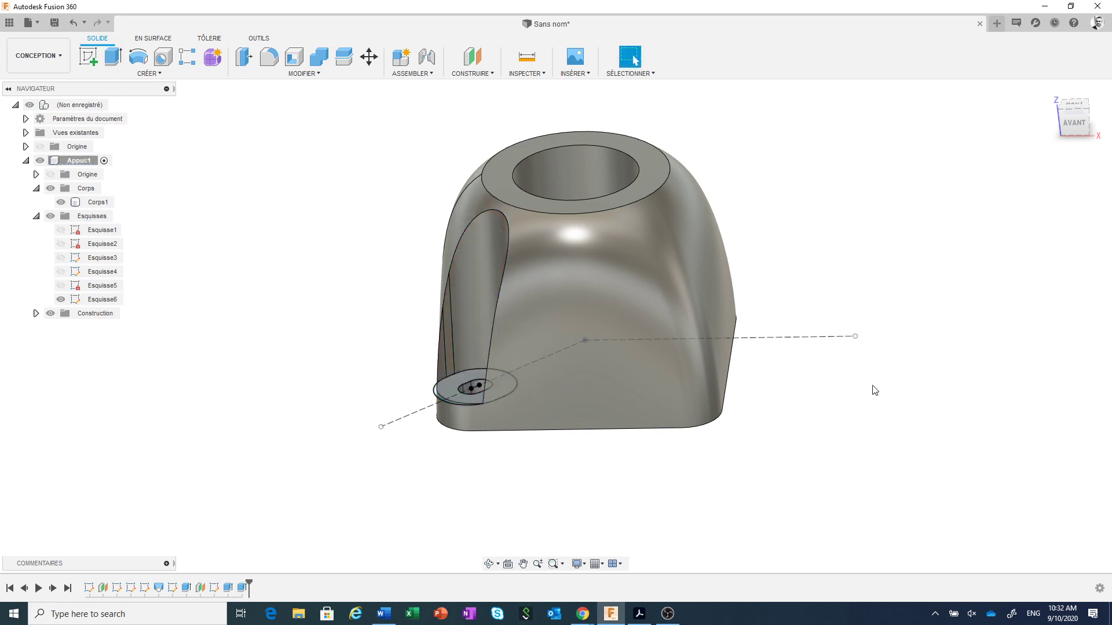
{"action": "left_click", "coordinate": [61, 300]}
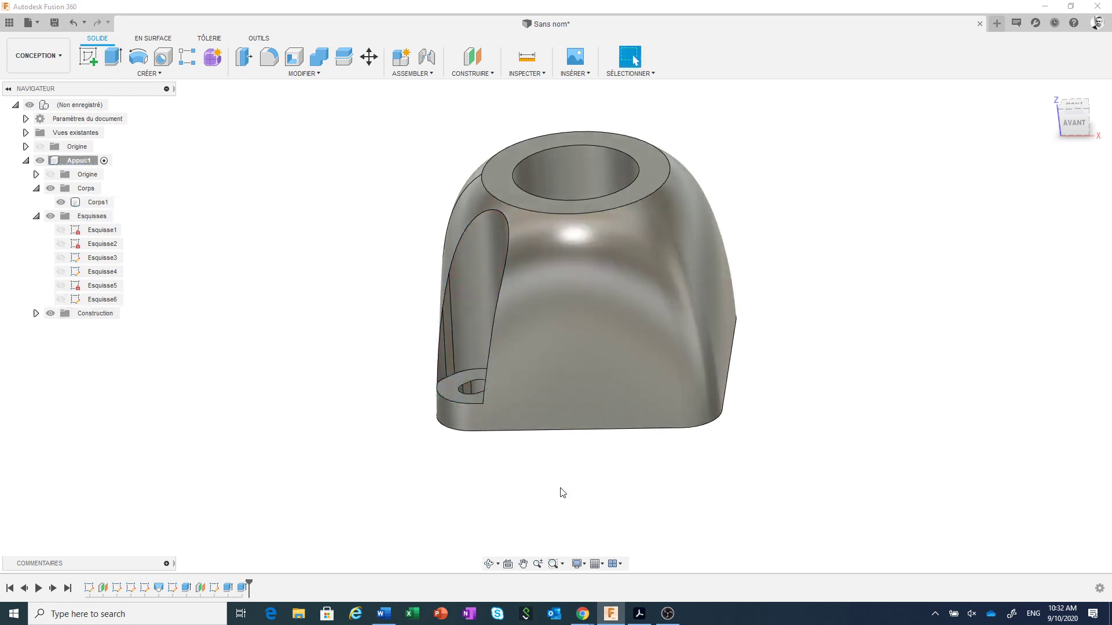
- Fillet the tangent edge chain around the corner recess with a constant radius of 1 mm
{"action": "scroll", "coordinate": [549, 490], "scroll_direction": "up", "scroll_amount": 1}
{"action": "middle_click_drag", "start_coordinate": [550, 479], "coordinate": [580, 536]}
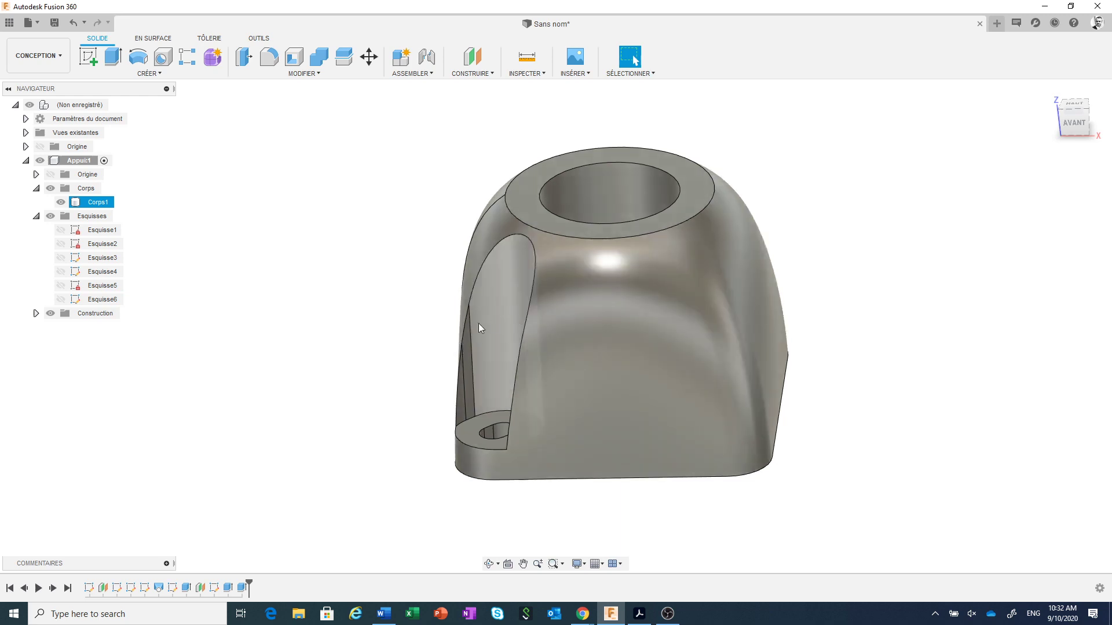
{"action": "middle_click_drag", "start_coordinate": [381, 356], "coordinate": [367, 373]}
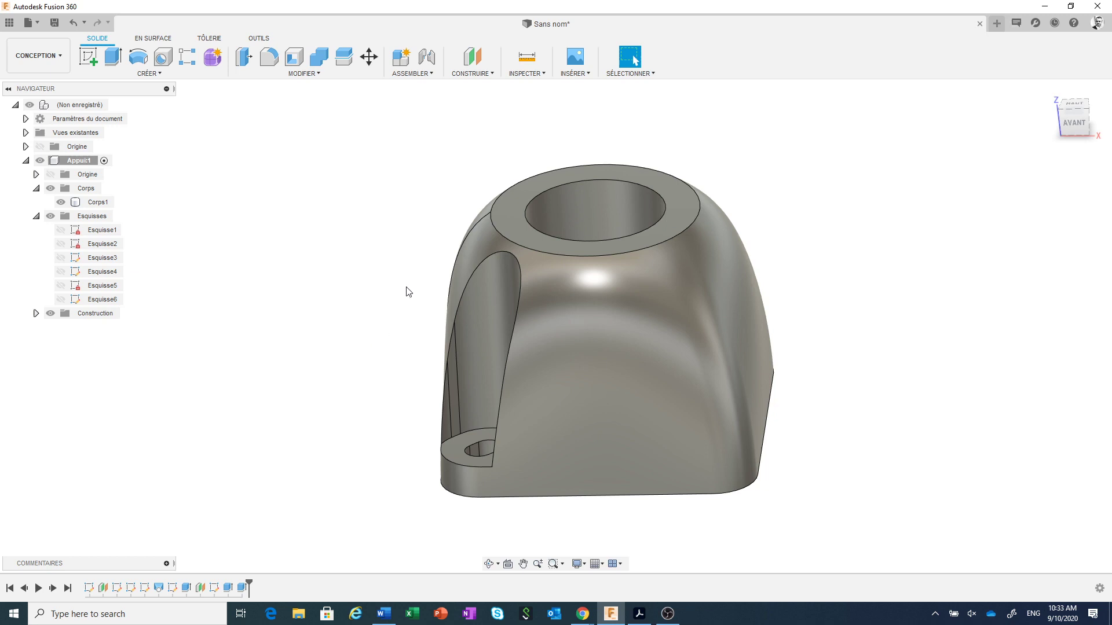
{"action": "left_click", "coordinate": [463, 291]}
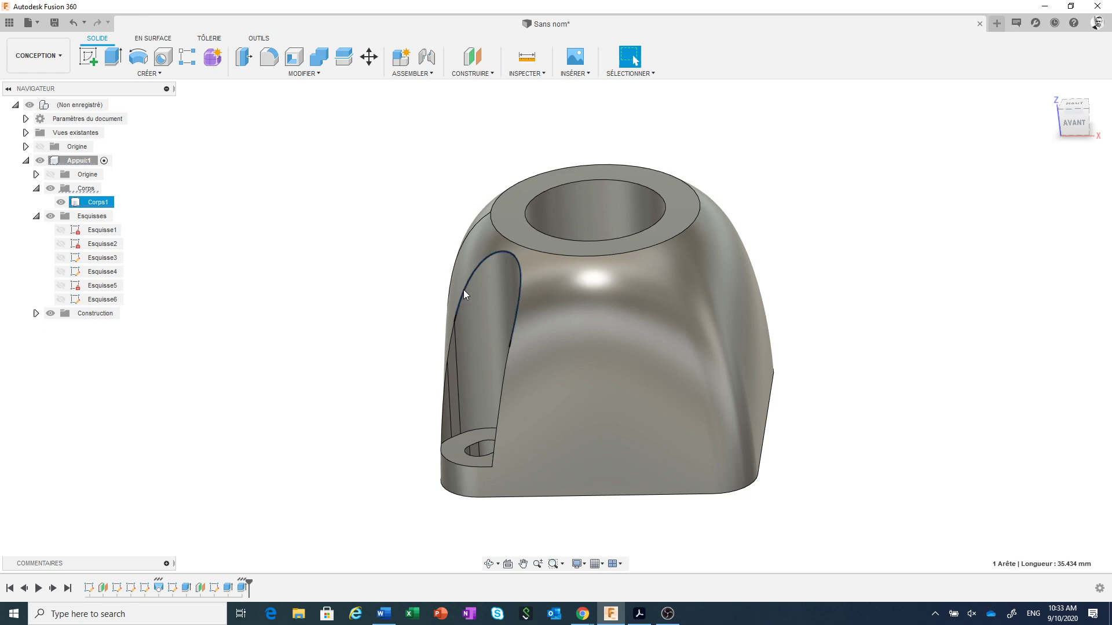
{"action": "right_click", "coordinate": [463, 290]}
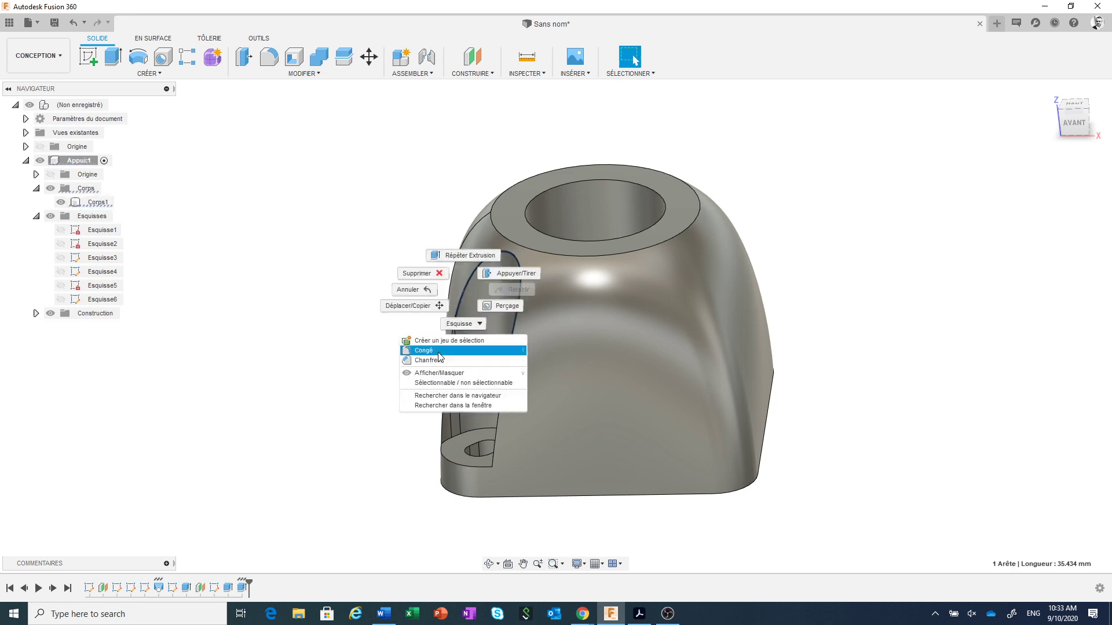
{"action": "left_click", "coordinate": [496, 274]}
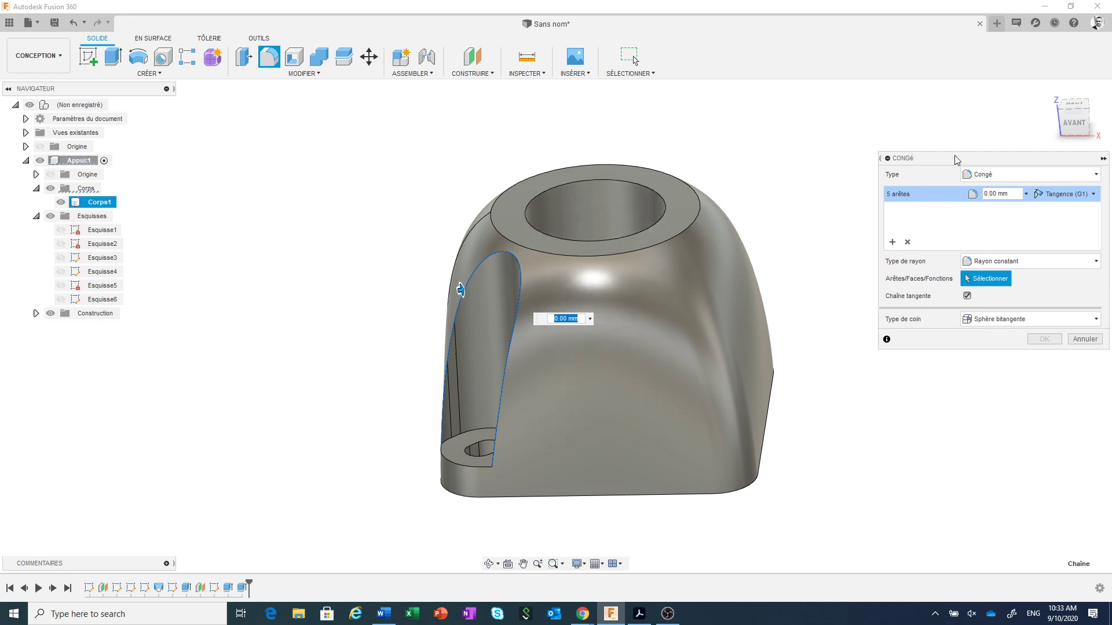
{"action": "left_click_drag", "start_coordinate": [962, 162], "coordinate": [898, 141]}
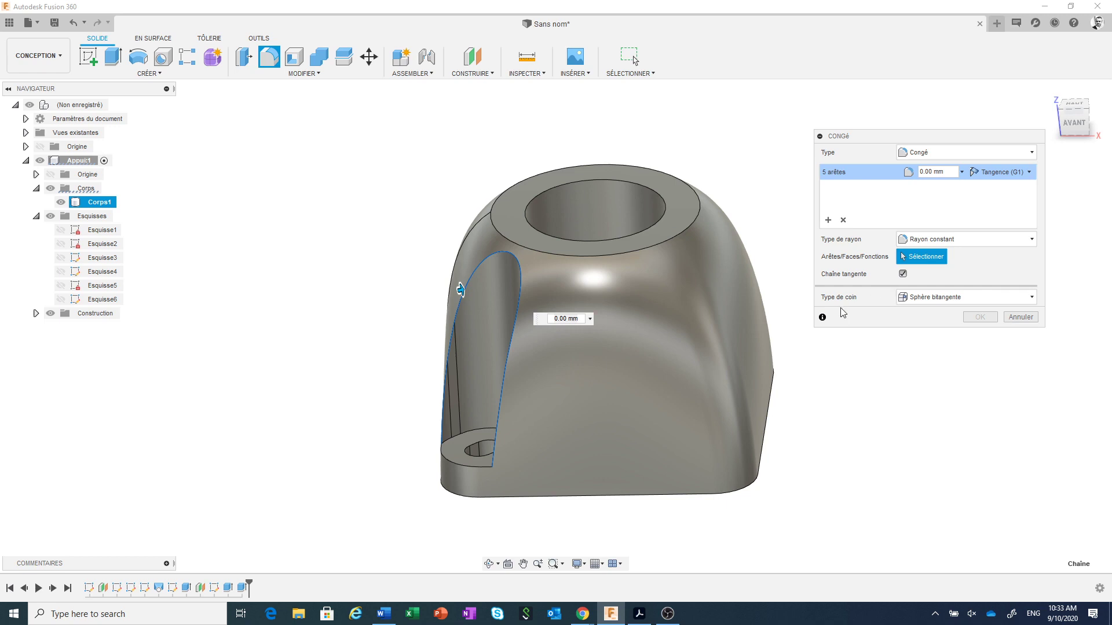
{"action": "left_click_drag", "start_coordinate": [554, 319], "coordinate": [580, 320]}
{"action": "type", "text": "1"}
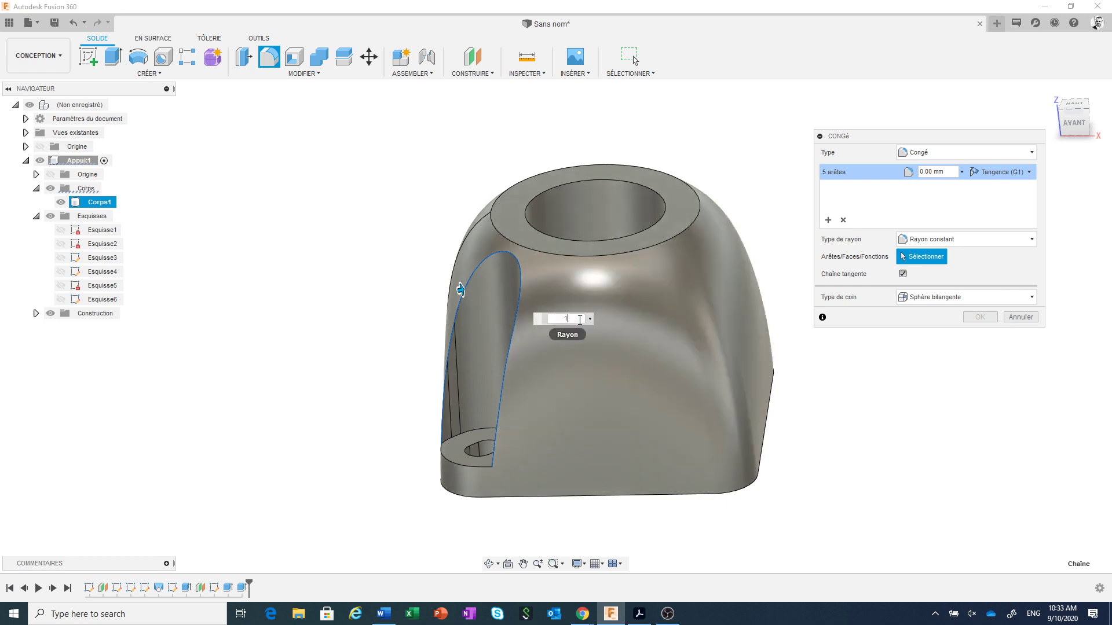
{"action": "left_click", "coordinate": [978, 317]}
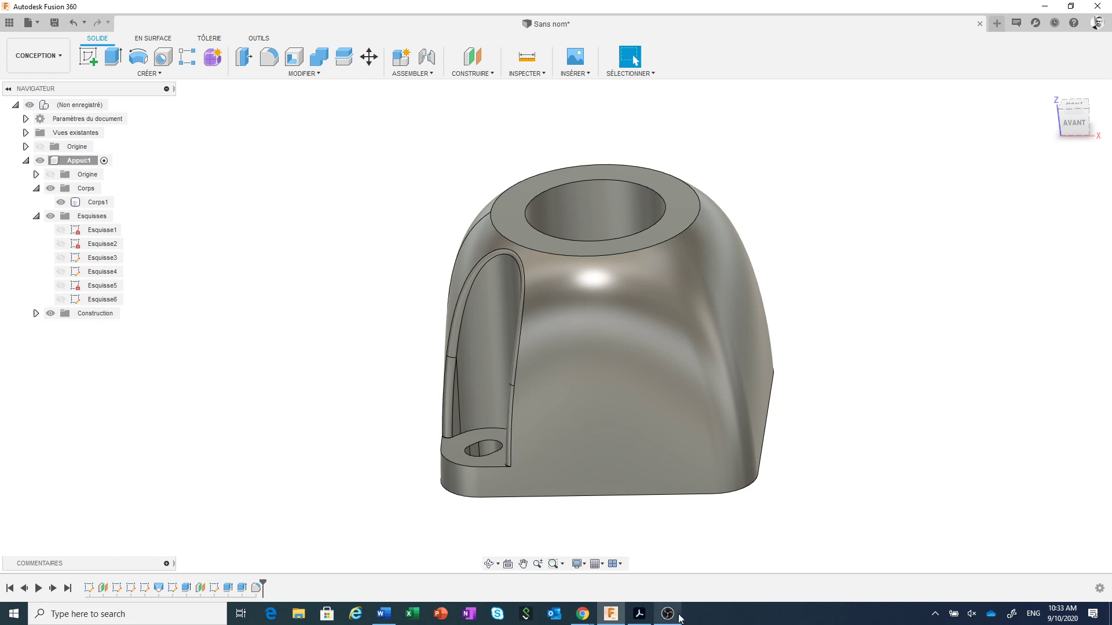
- Consult the Bottom_Corner drawing in Adobe Acrobat for the corner layout, and return to the model in Fusion 360
{"action": "left_click", "coordinate": [639, 615]}
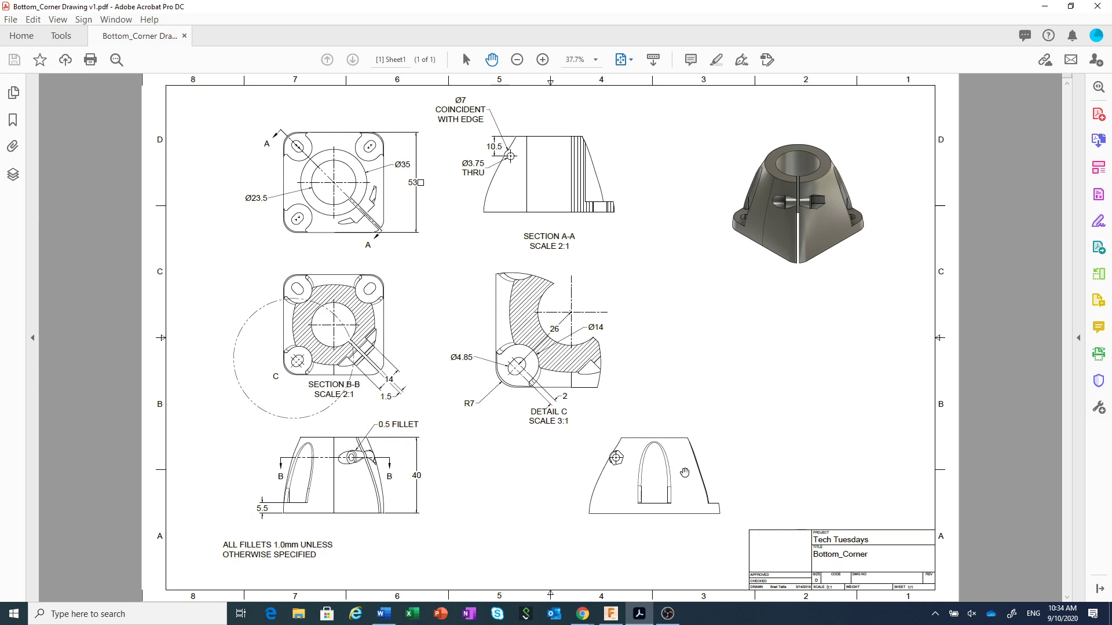
{"action": "left_click", "coordinate": [611, 613]}
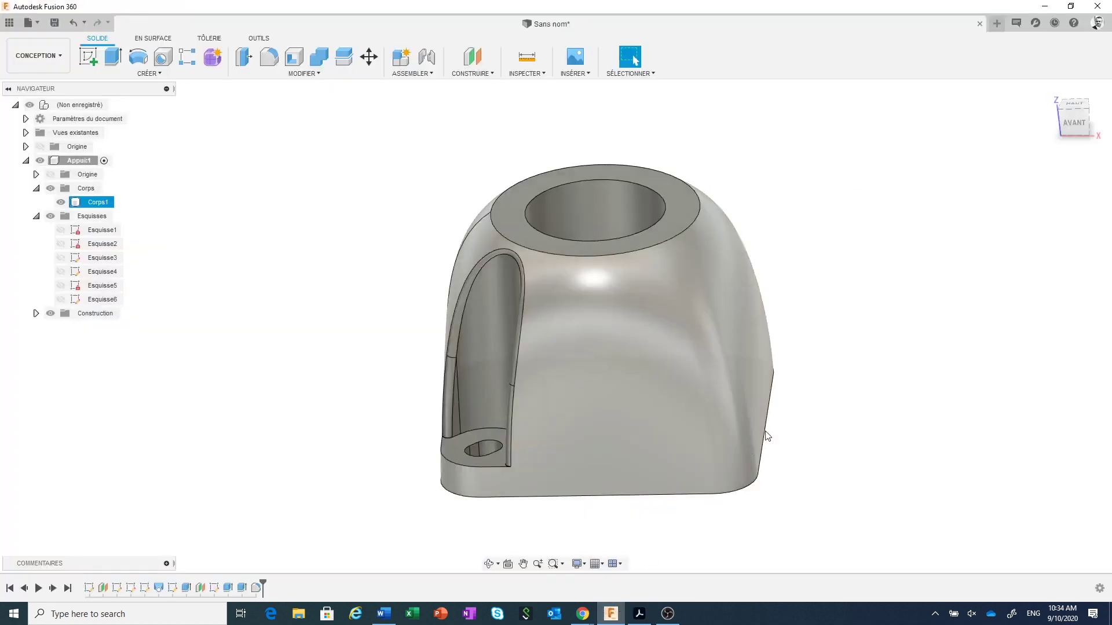
{"action": "mouse_move", "coordinate": [821, 398]}
{"action": "middle_mouse_down", "text": "shift"}
{"action": "mouse_move", "coordinate": [829, 390]}
{"action": "mouse_move", "coordinate": [831, 402]}
{"action": "middle_mouse_up", "text": "shift"}
- Set up a circular pattern of type Fonctions containing the recess fillet and the two slot extrusion cuts
{"action": "left_click", "coordinate": [162, 71]}
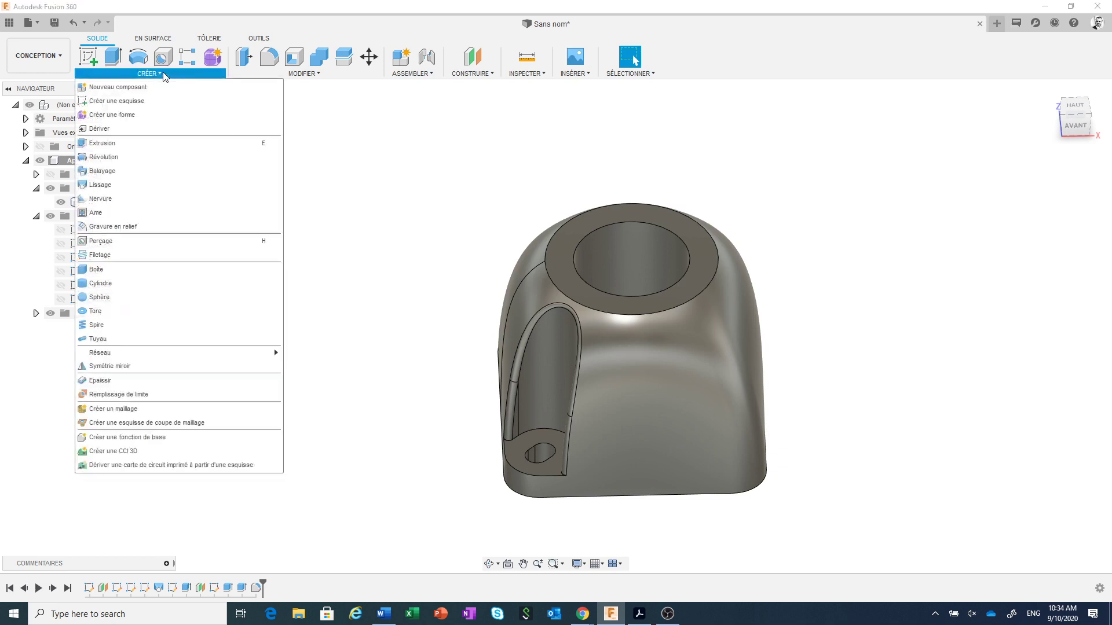
{"action": "mouse_move", "coordinate": [184, 355]}
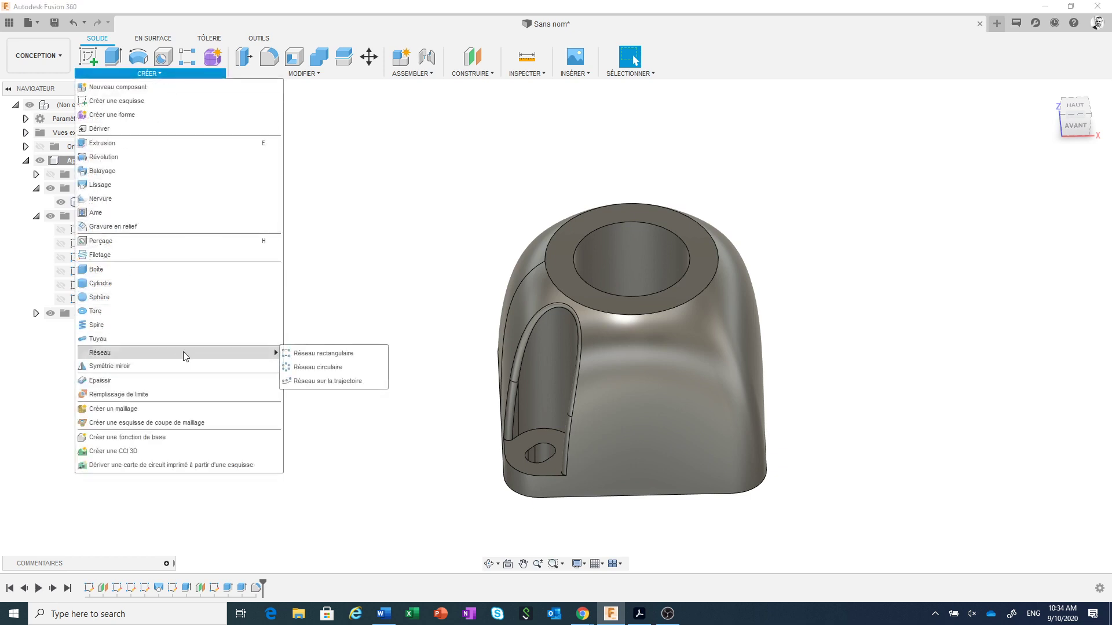
{"action": "left_click", "coordinate": [310, 366]}
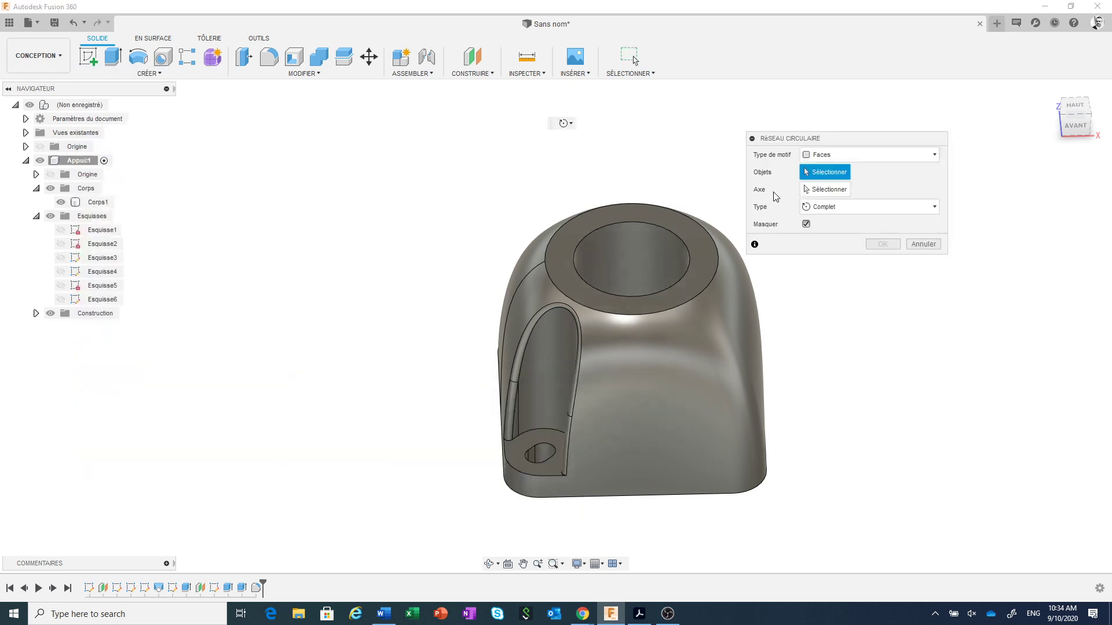
{"action": "left_click_drag", "start_coordinate": [839, 138], "coordinate": [903, 119]}
{"action": "left_click", "coordinate": [985, 139]}
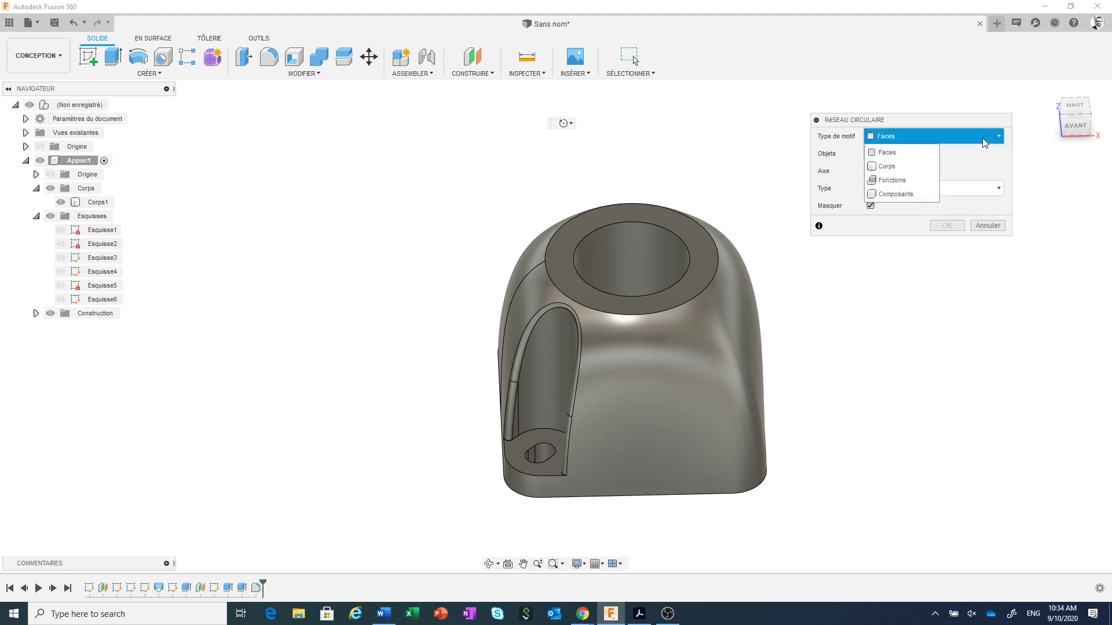
{"action": "left_click", "coordinate": [915, 182]}
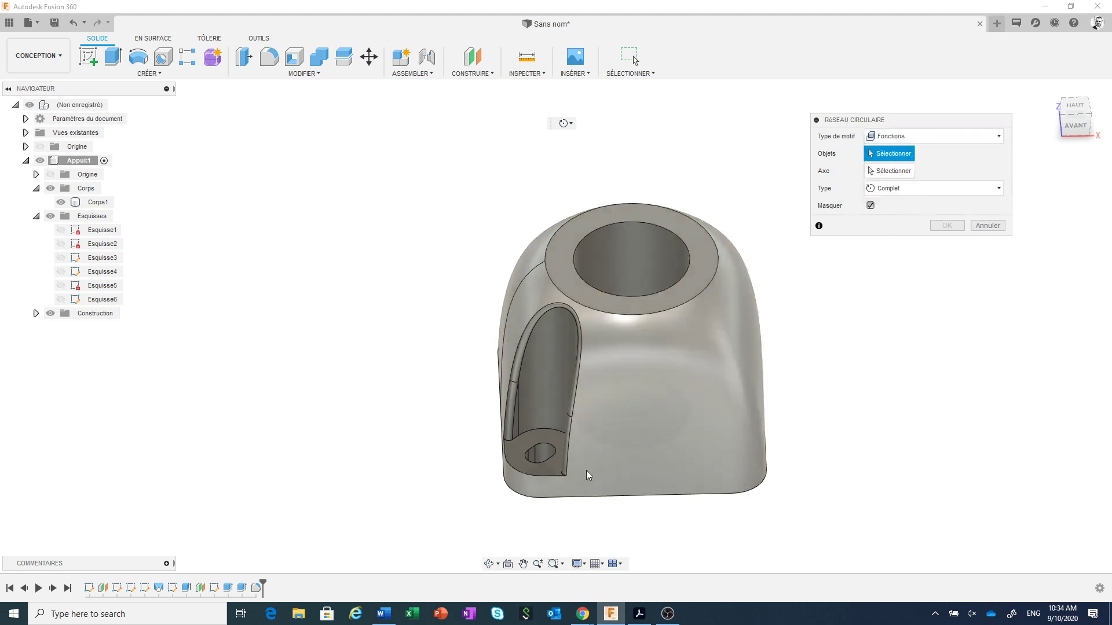
{"action": "left_click", "coordinate": [255, 589]}
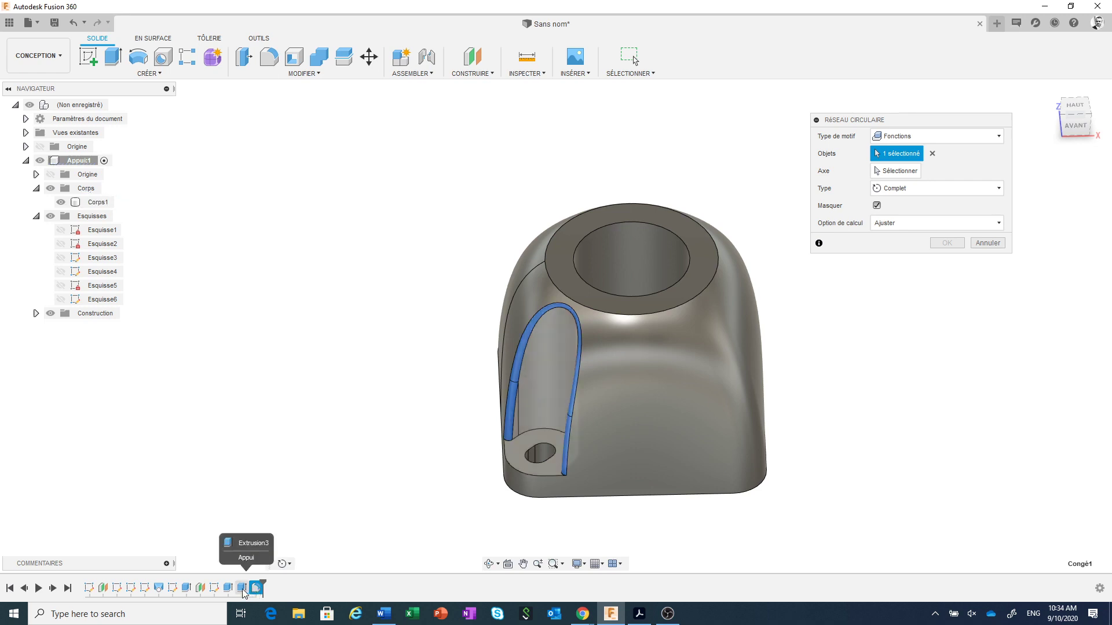
{"action": "left_click", "coordinate": [243, 590]}
{"action": "left_click", "coordinate": [228, 589]}
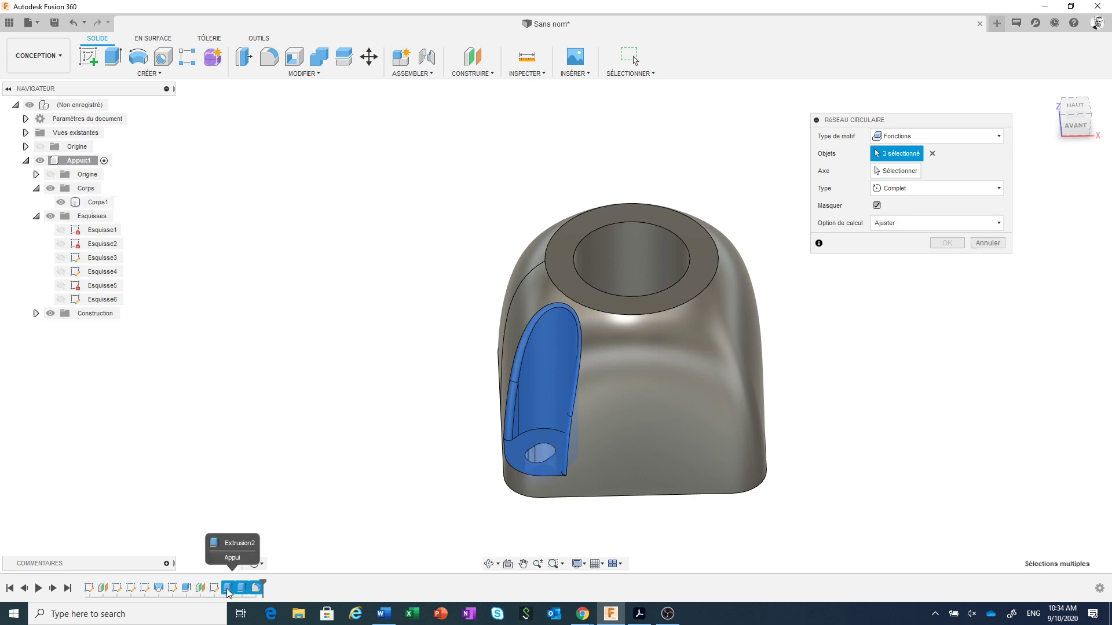
- Pattern the selected features fully around the central bore's axis with a quantity of 4, suppressing the occurrence at the front-right corner
{"action": "left_click", "coordinate": [891, 172]}
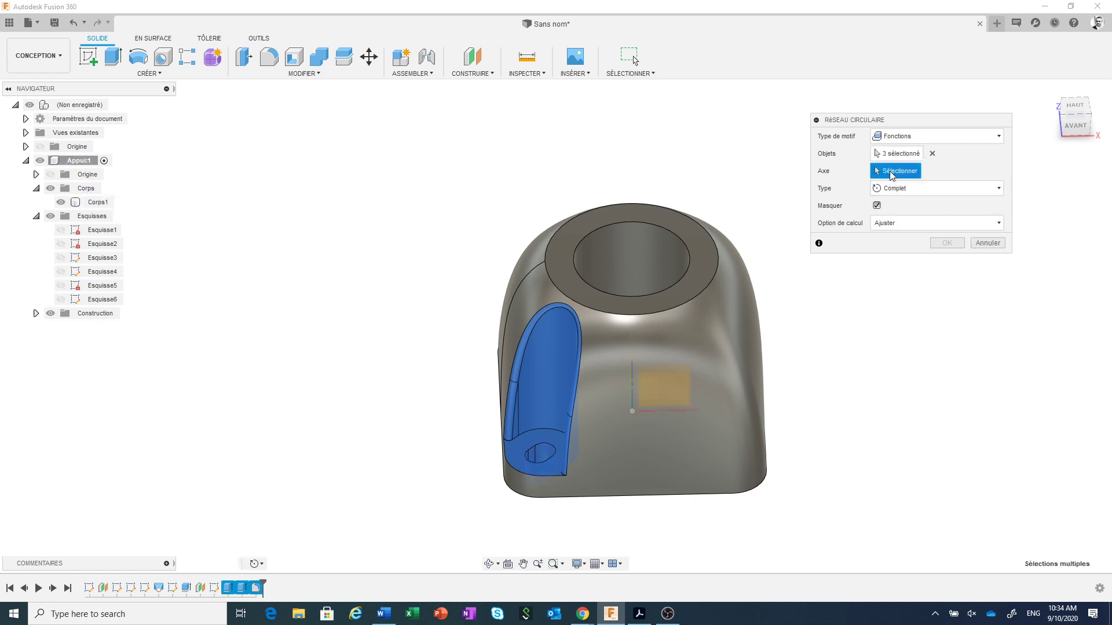
{"action": "left_click", "coordinate": [689, 268]}
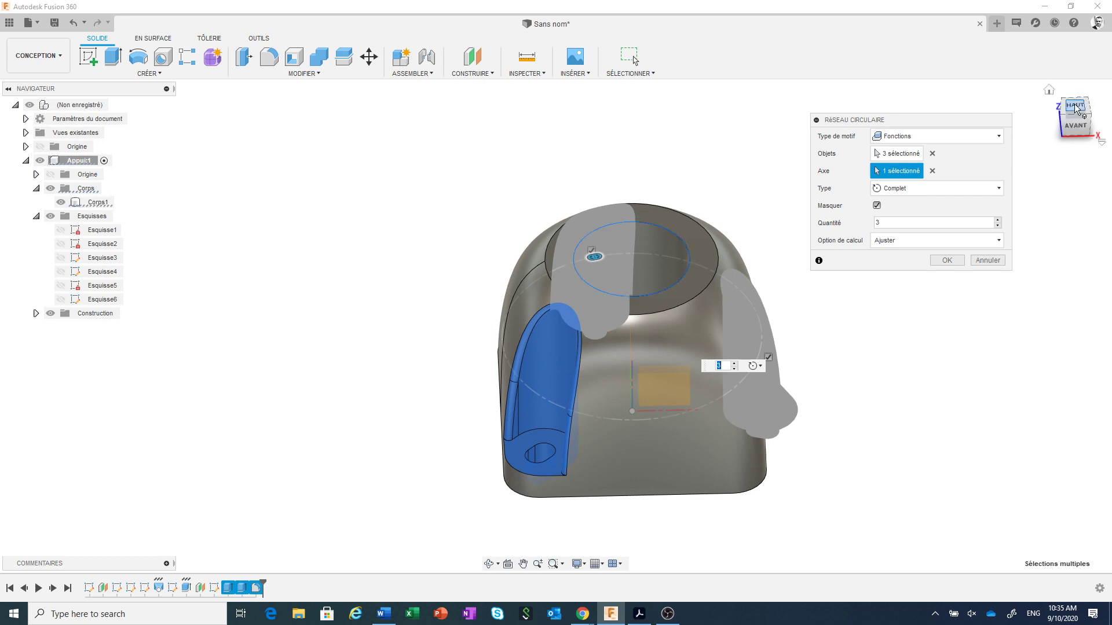
{"action": "left_click", "coordinate": [1064, 115]}
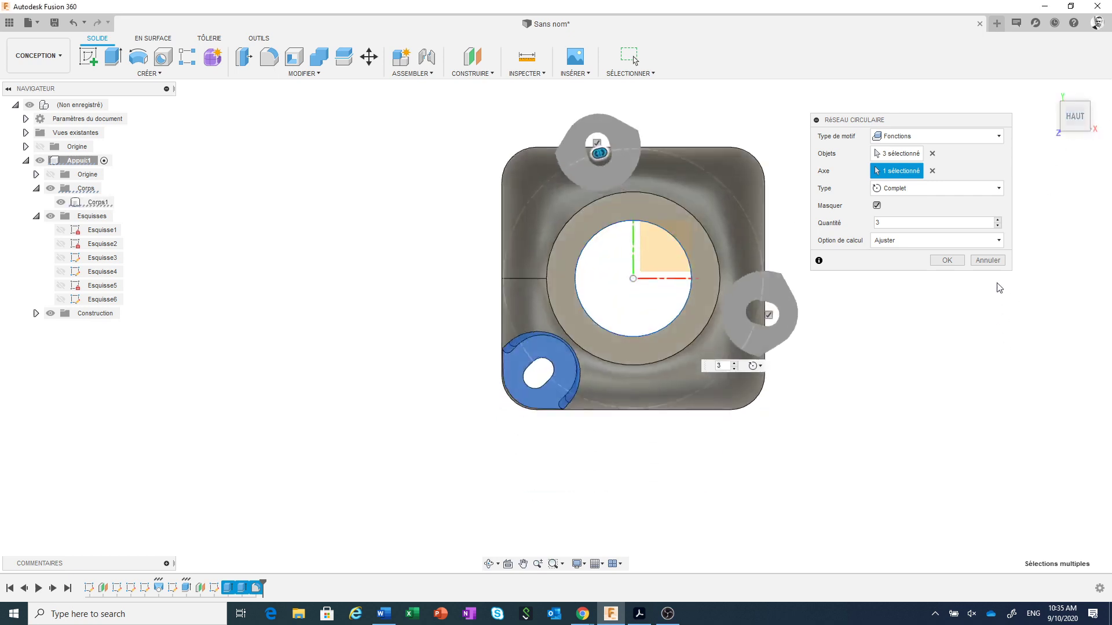
{"action": "left_click", "coordinate": [997, 221]}
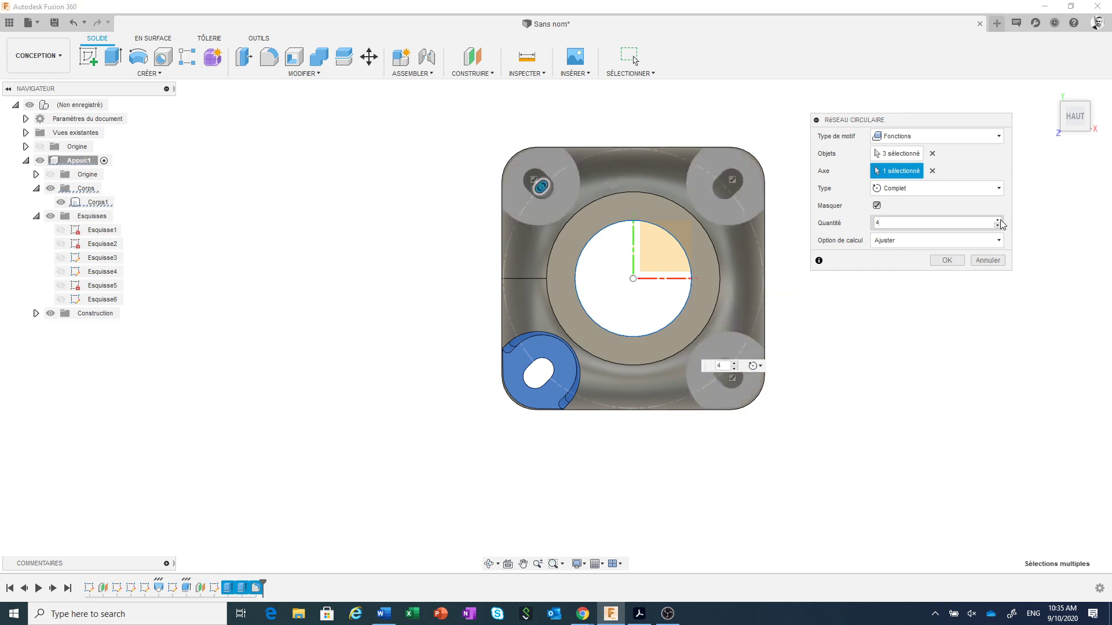
{"action": "middle_click_drag", "start_coordinate": [851, 310], "coordinate": [819, 322]}
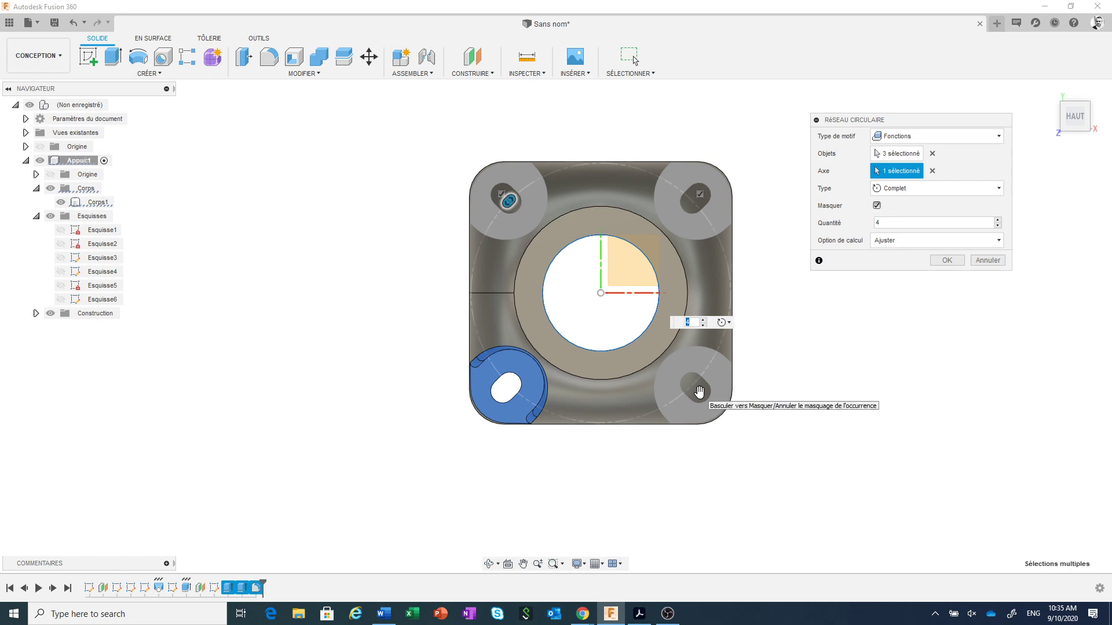
{"action": "left_click", "coordinate": [699, 392]}
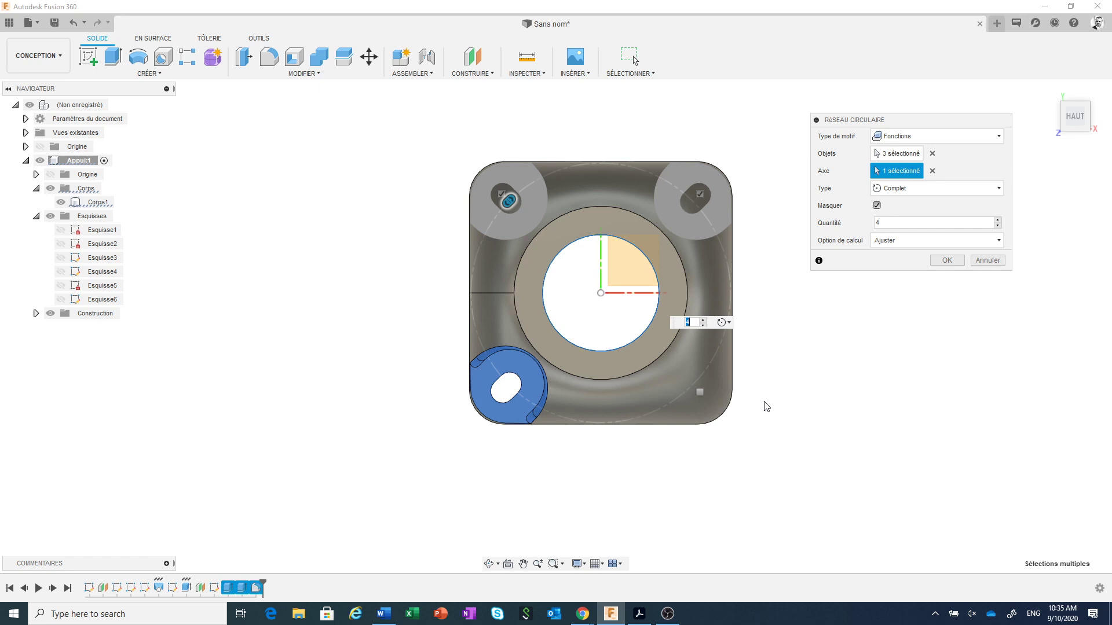
{"action": "left_click", "coordinate": [944, 260]}
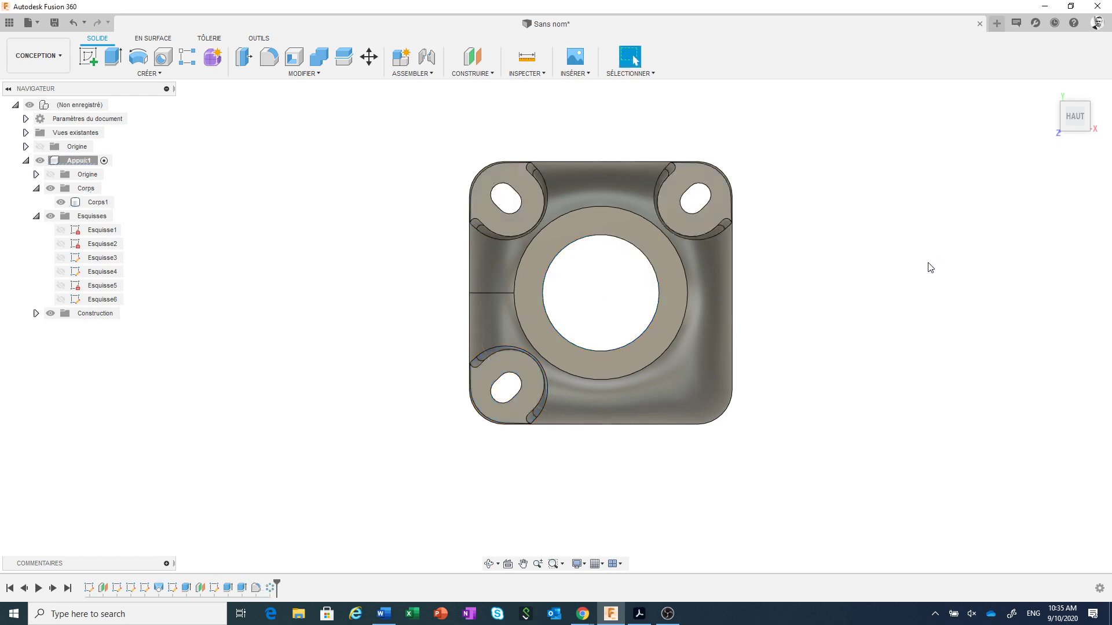
{"action": "middle_click_drag", "start_coordinate": [929, 266], "coordinate": [896, 303]}
{"action": "scroll", "coordinate": [914, 351], "scroll_direction": "down", "scroll_amount": 2}
{"action": "mouse_move", "coordinate": [859, 363]}
{"action": "middle_mouse_down", "text": "shift"}
{"action": "mouse_move", "coordinate": [864, 310]}
{"action": "mouse_move", "coordinate": [867, 347]}
{"action": "middle_mouse_up", "text": "shift"}
{"action": "left_click", "coordinate": [721, 421]}
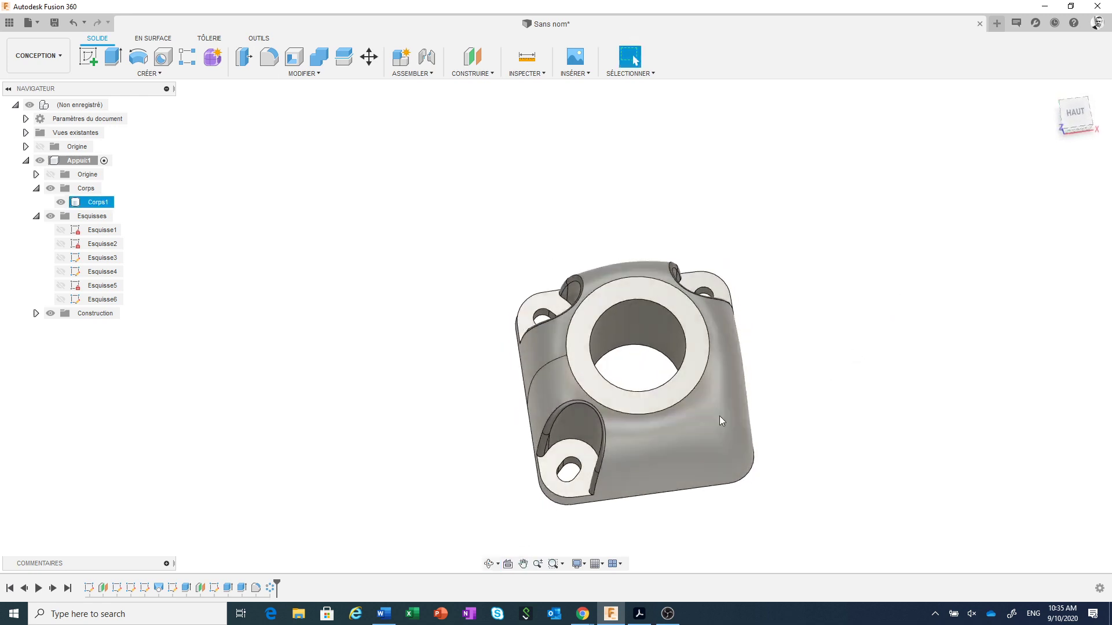
{"action": "left_click", "coordinate": [784, 417]}
{"action": "scroll", "coordinate": [784, 416], "scroll_direction": "up", "scroll_amount": 3}
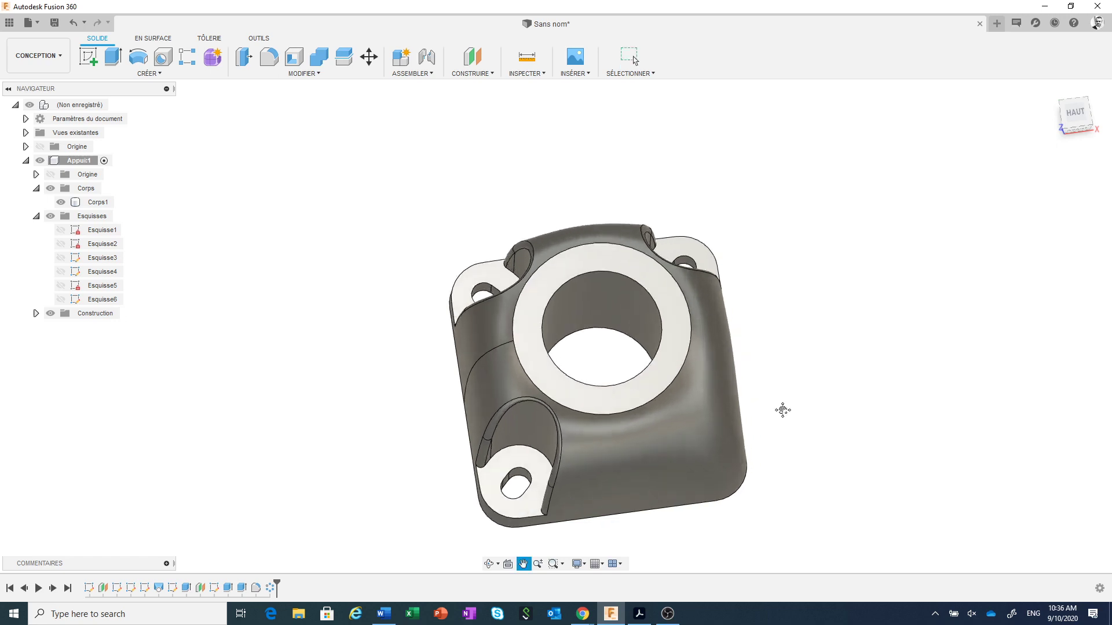
- Consult the Bottom_Corner drawing in Adobe Acrobat for the corner clamping-hole details, and return to the model in Fusion 360
{"action": "middle_click_drag", "start_coordinate": [784, 410], "coordinate": [804, 358]}
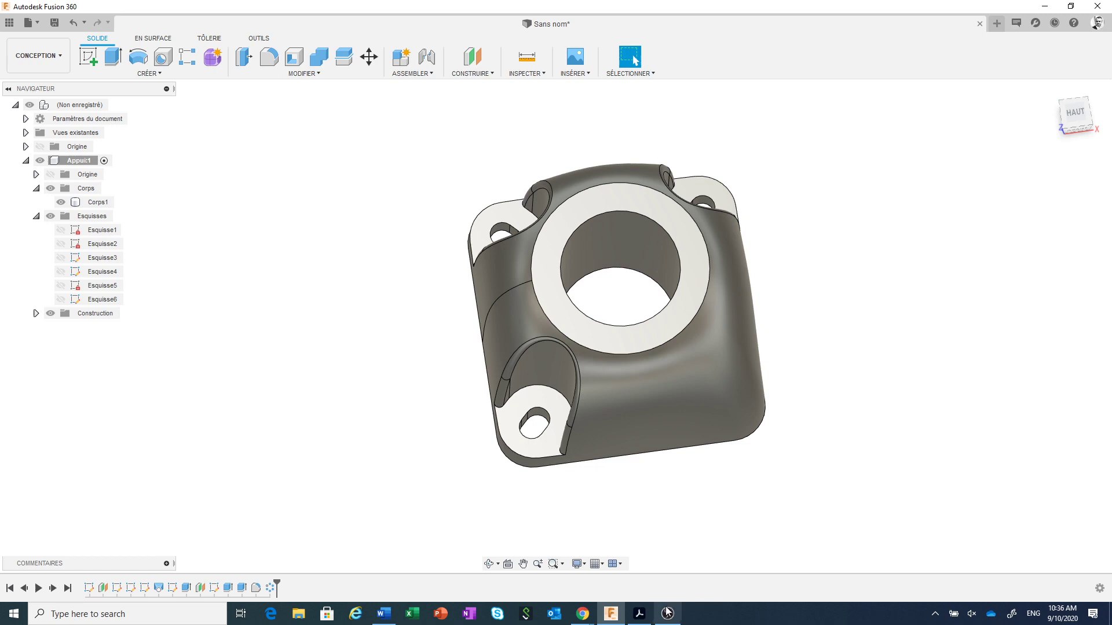
{"action": "left_click", "coordinate": [640, 614]}
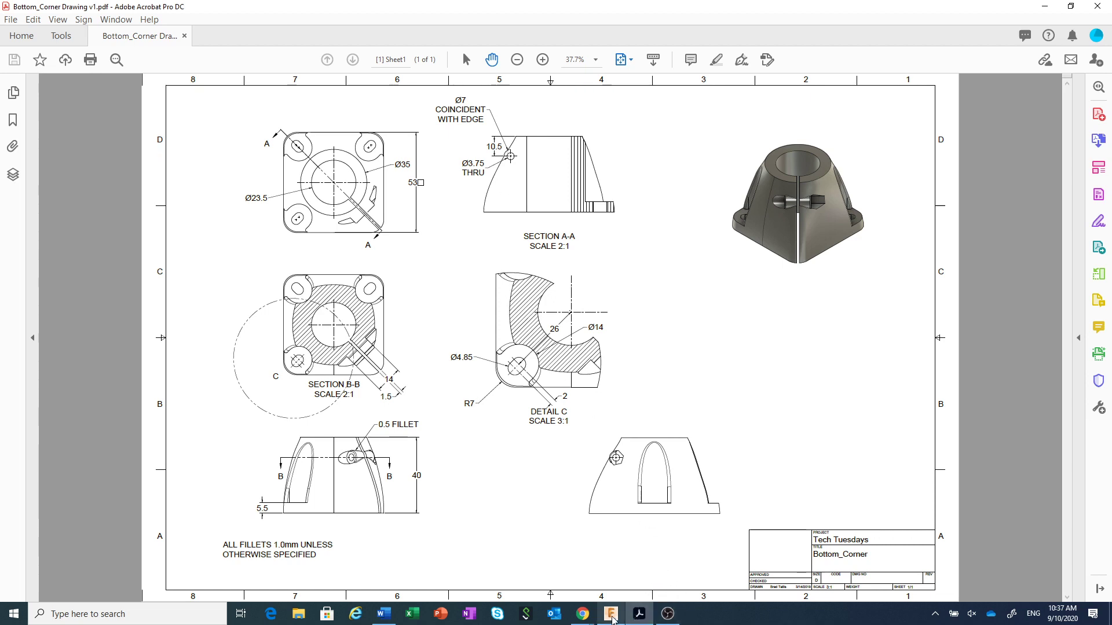
{"action": "left_click", "coordinate": [611, 614]}
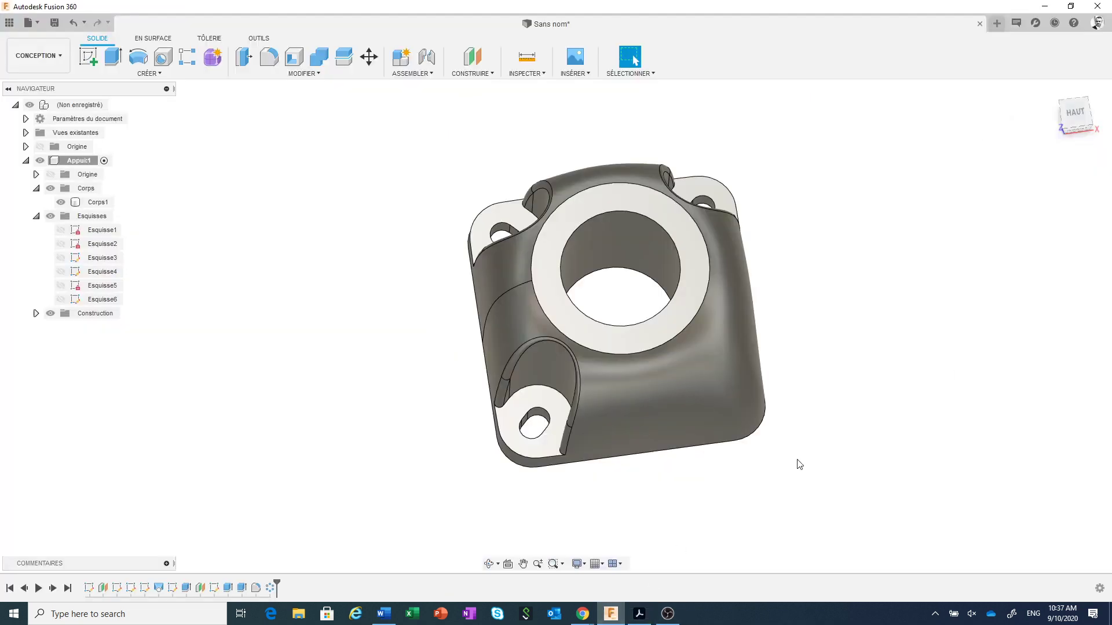
{"action": "mouse_move", "coordinate": [799, 464]}
{"action": "middle_mouse_down", "text": "shift"}
{"action": "mouse_move", "coordinate": [799, 432]}
{"action": "mouse_move", "coordinate": [799, 463]}
{"action": "middle_mouse_up", "text": "shift"}
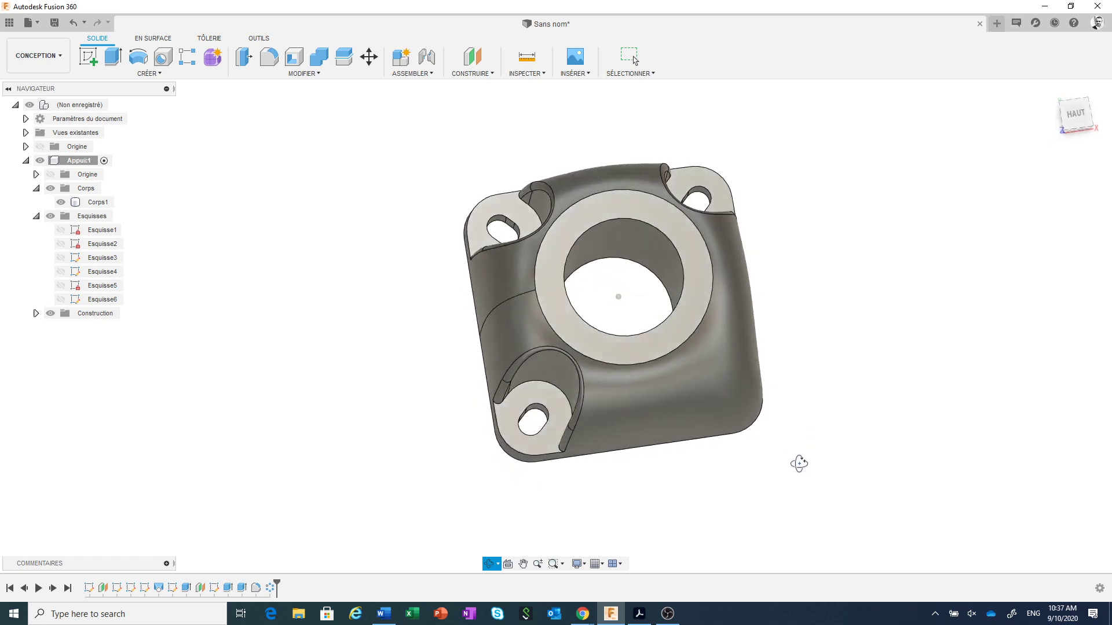
- Create an angled construction plane through the Z axis at -45°, showing the component's origin for the selection and hiding it again
{"action": "left_click", "coordinate": [51, 175]}
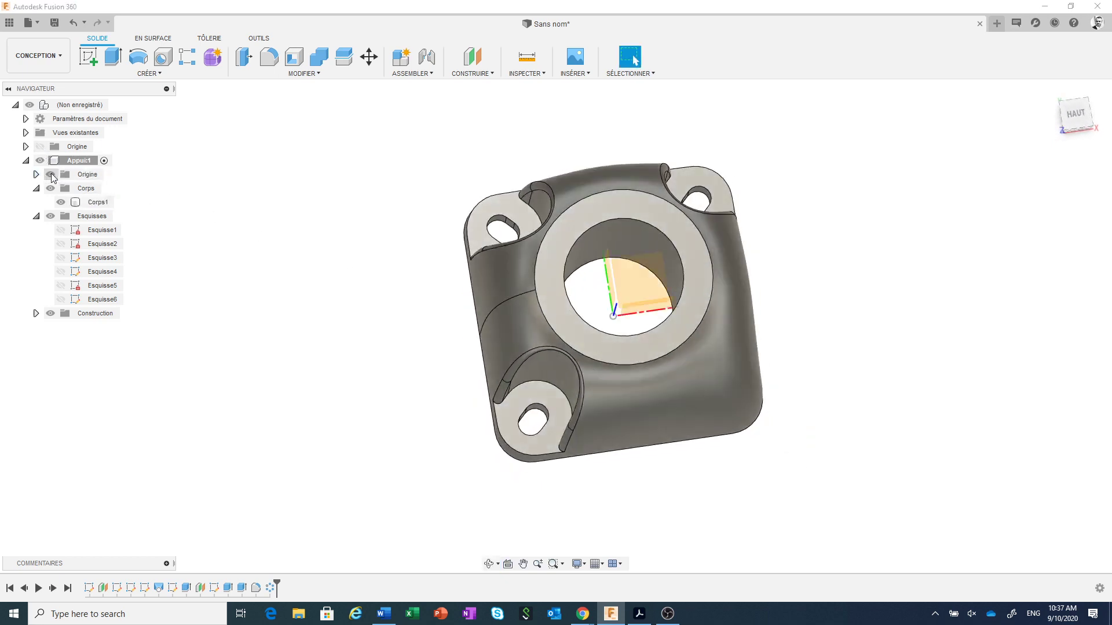
{"action": "middle_click_drag", "start_coordinate": [782, 404], "coordinate": [799, 378], "text": "shift"}
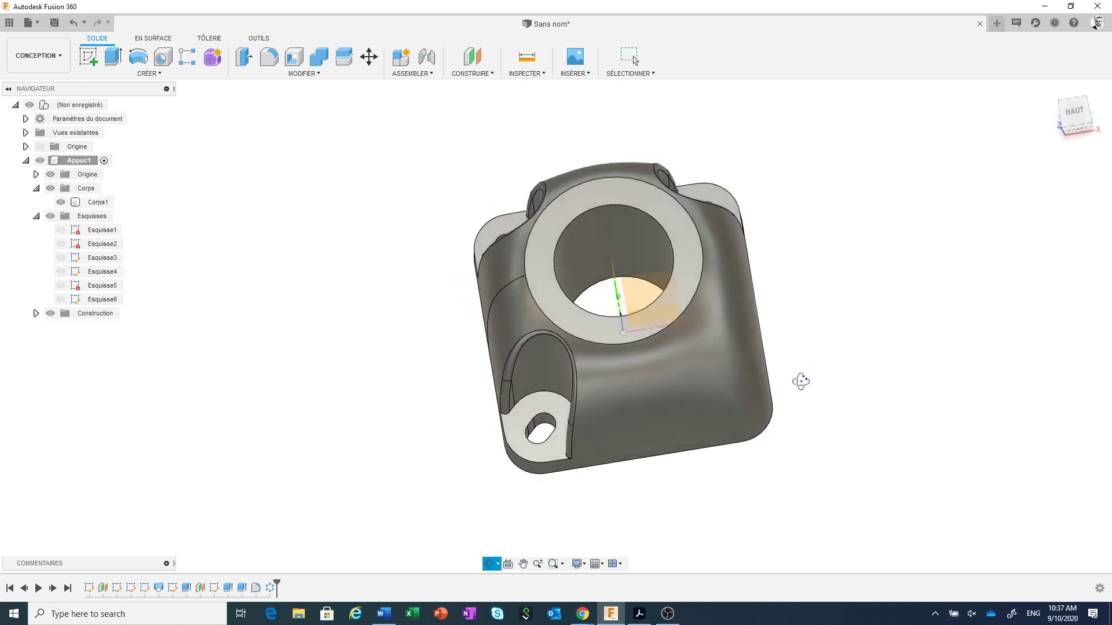
{"action": "middle_click_drag", "start_coordinate": [770, 330], "coordinate": [807, 357], "text": "shift"}
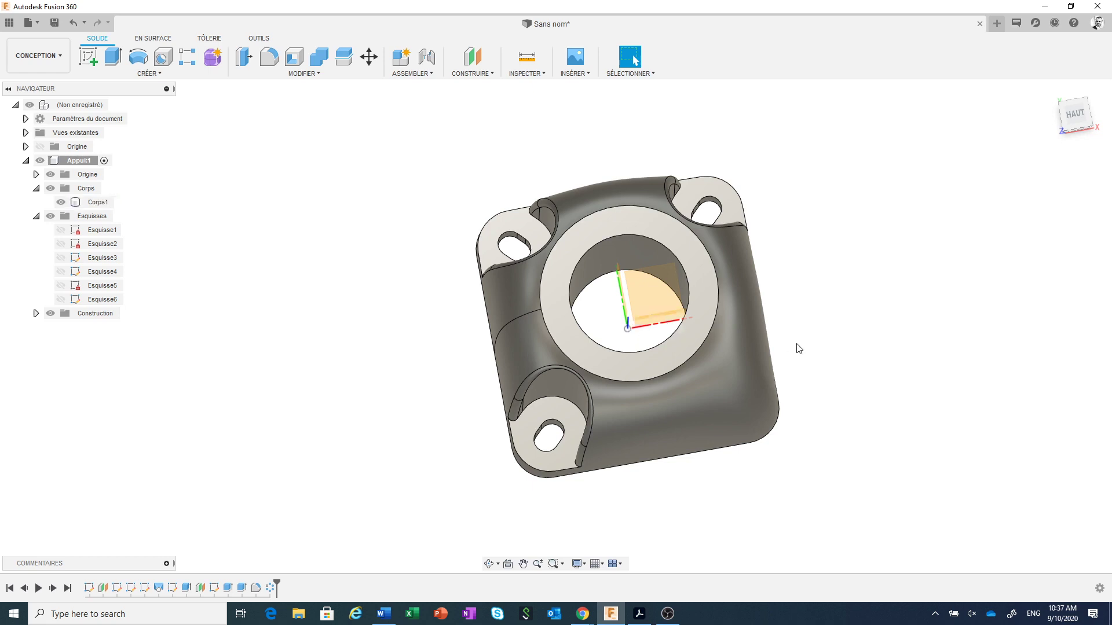
{"action": "left_click", "coordinate": [471, 76]}
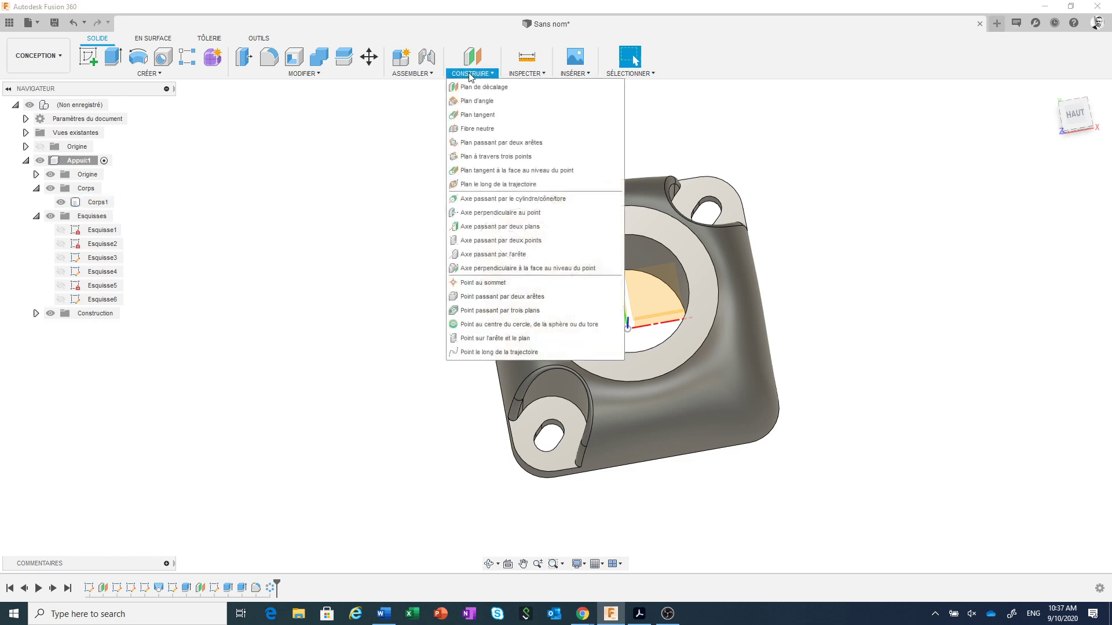
{"action": "left_click", "coordinate": [472, 101]}
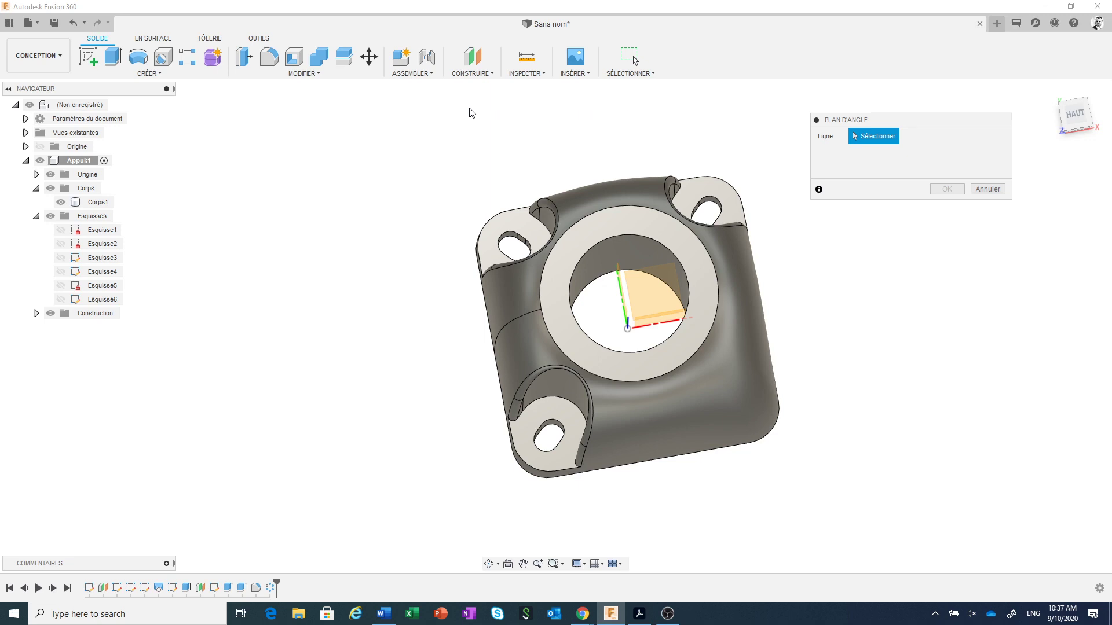
{"action": "left_click", "coordinate": [629, 327]}
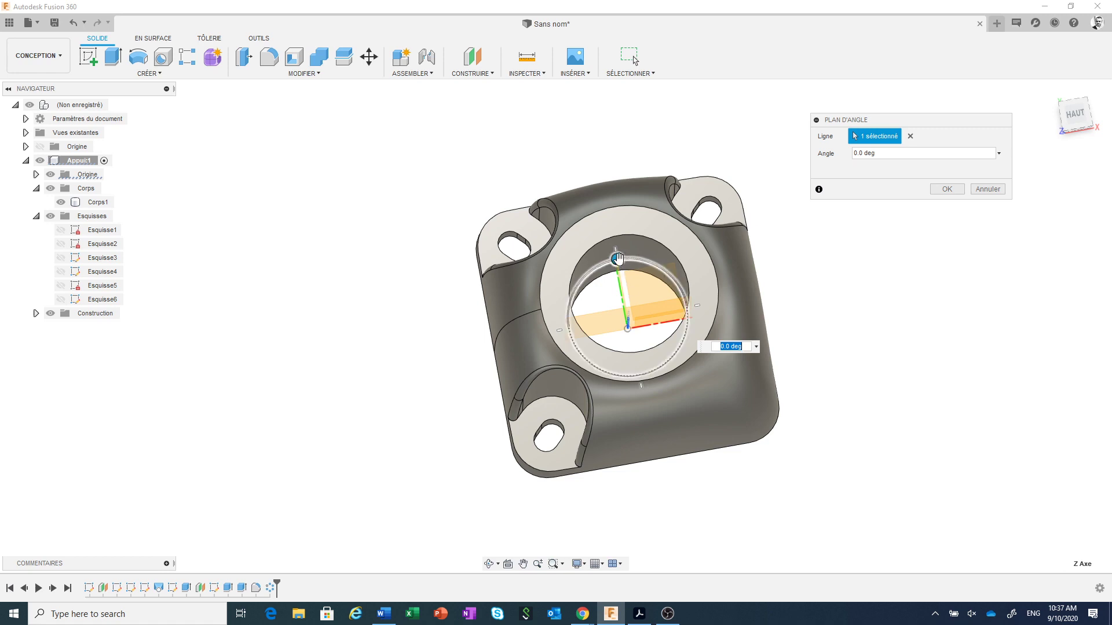
{"action": "left_click_drag", "start_coordinate": [617, 260], "coordinate": [664, 269]}
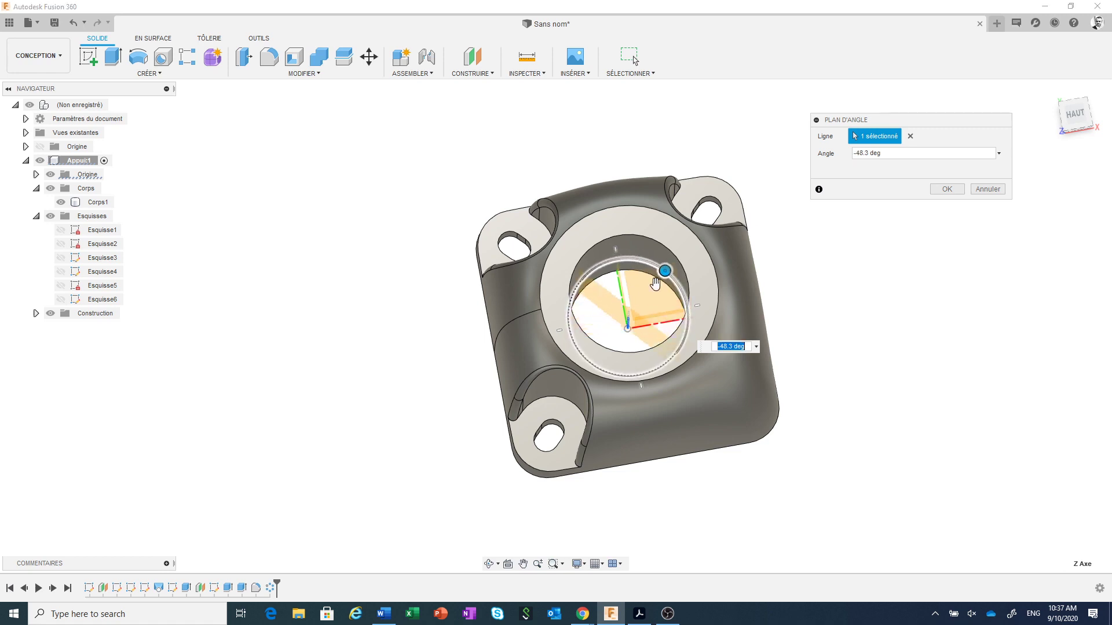
{"action": "type", "text": "-45"}
{"action": "left_click", "coordinate": [946, 189]}
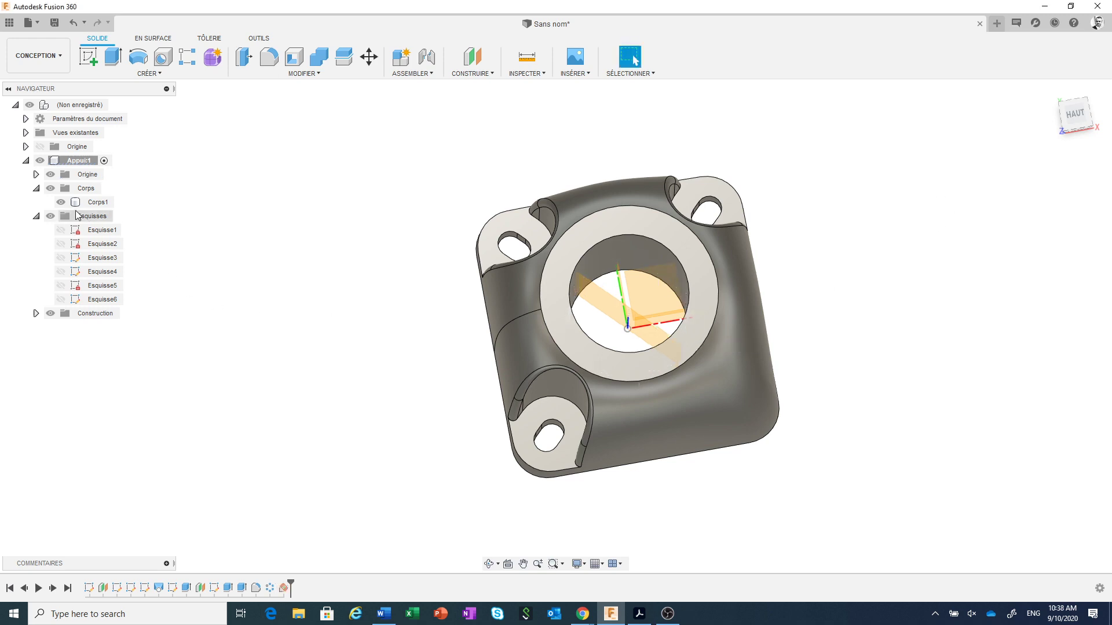
{"action": "left_click", "coordinate": [51, 174]}
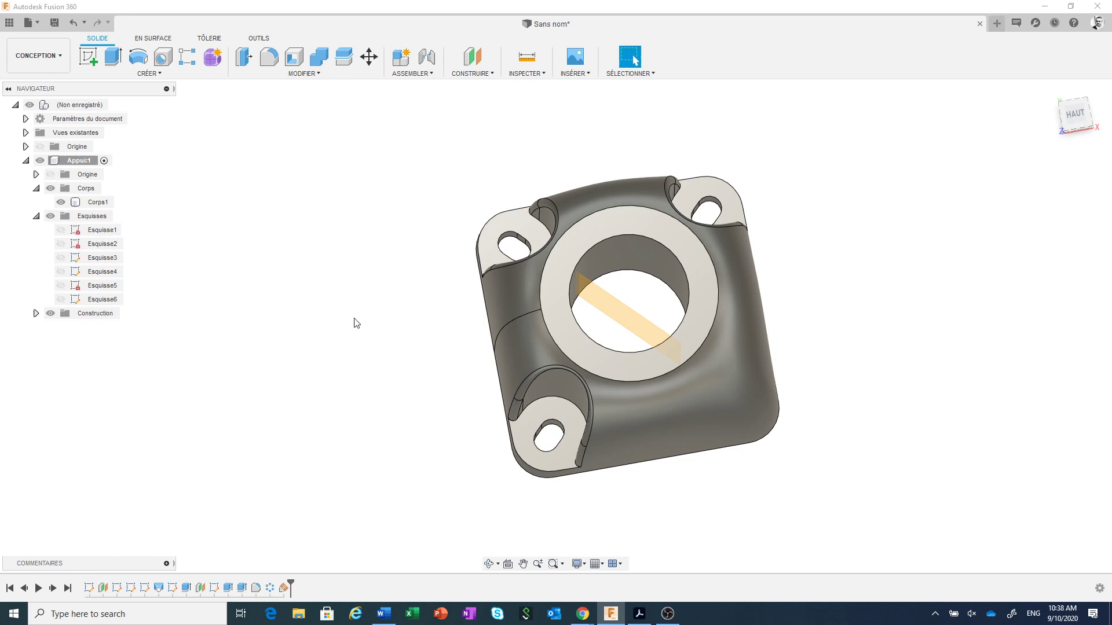
- Create a new sketch on the -45° construction plane through the central bore
{"action": "left_click", "coordinate": [620, 315]}
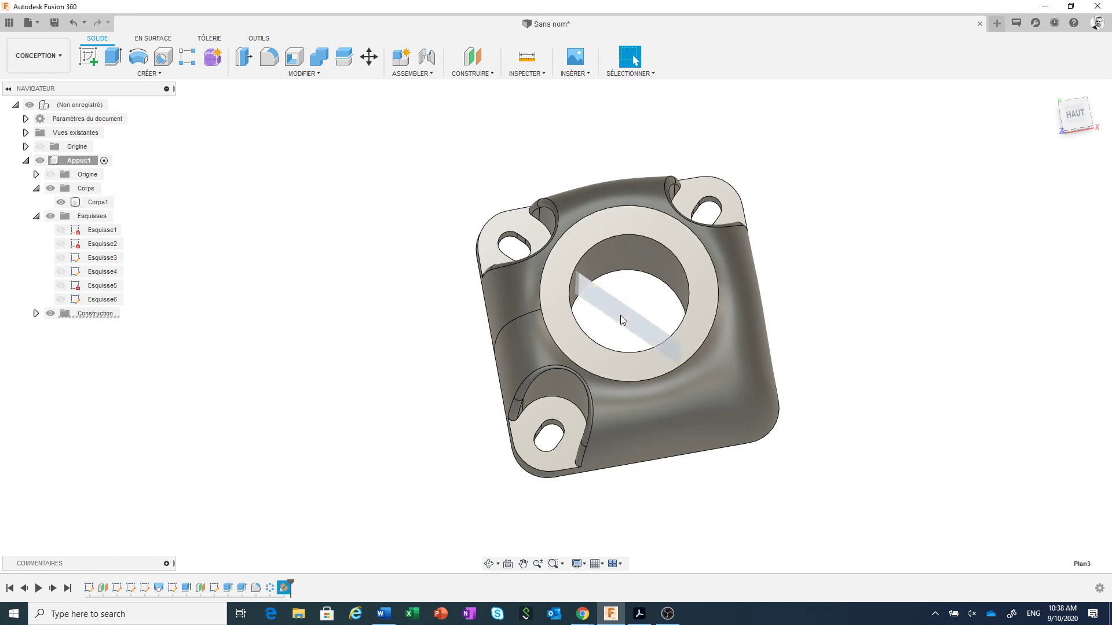
{"action": "right_click", "coordinate": [620, 315]}
{"action": "left_click", "coordinate": [594, 376]}
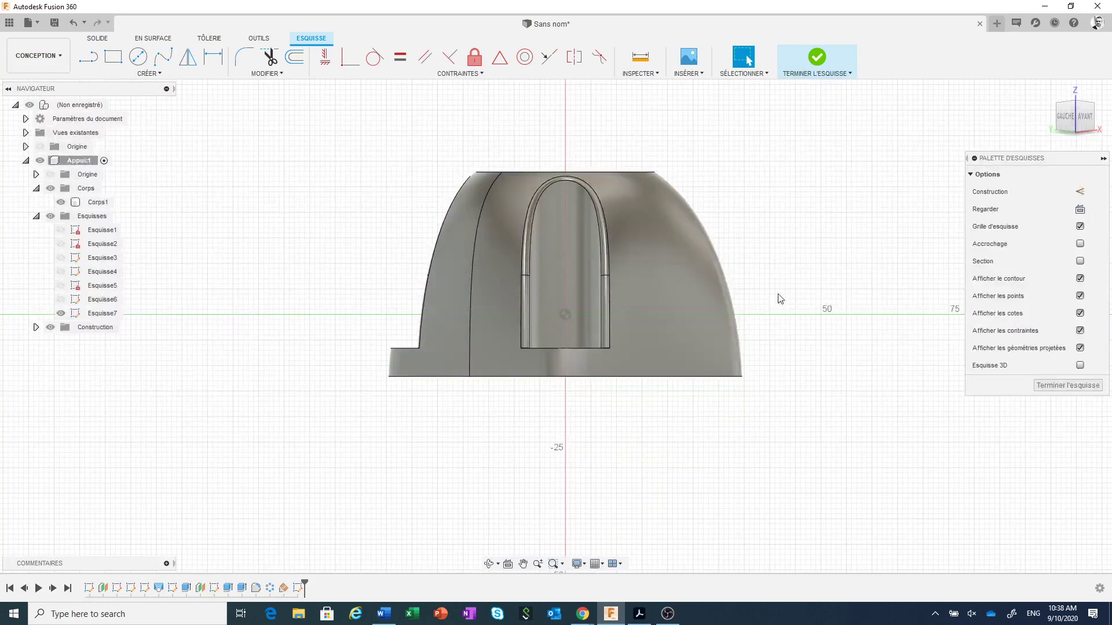
{"action": "scroll", "coordinate": [764, 286], "scroll_direction": "up", "scroll_amount": 1}
{"action": "middle_click_drag", "start_coordinate": [764, 286], "coordinate": [806, 316]}
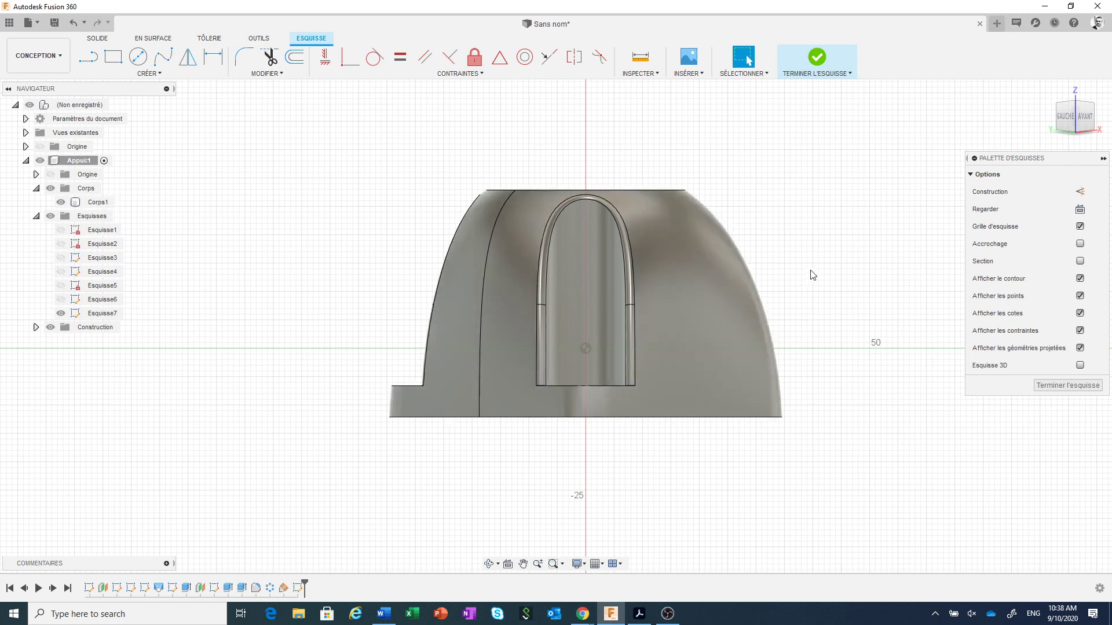
{"action": "mouse_move", "coordinate": [812, 275]}
{"action": "middle_mouse_down"}
{"action": "mouse_move", "coordinate": [804, 287]}
{"action": "mouse_move", "coordinate": [802, 260]}
{"action": "middle_mouse_up"}
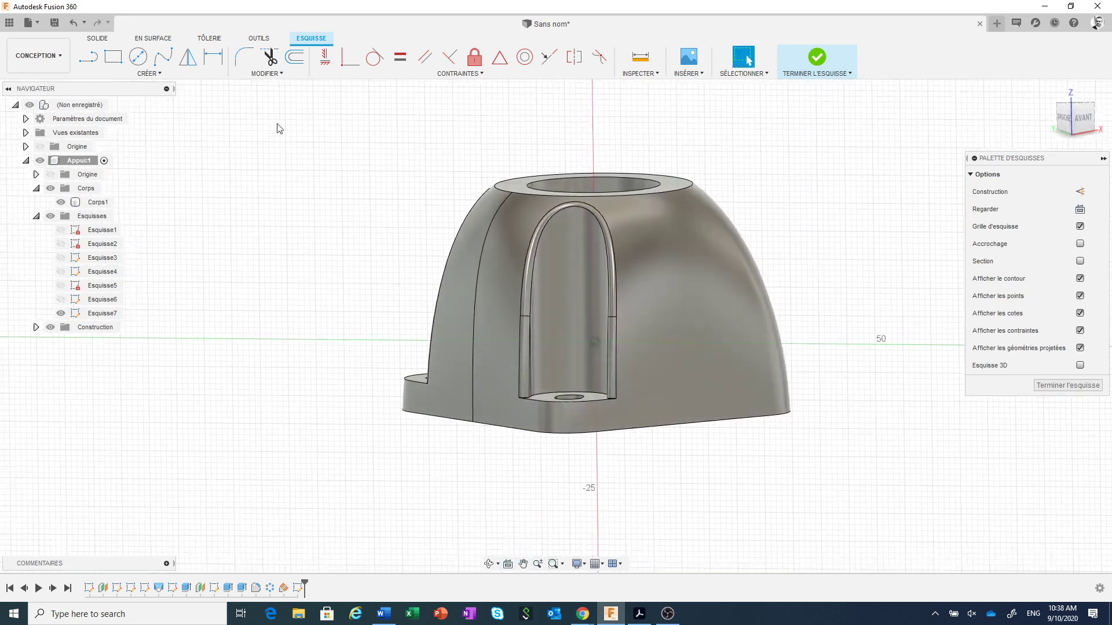
{"action": "left_click", "coordinate": [149, 74]}
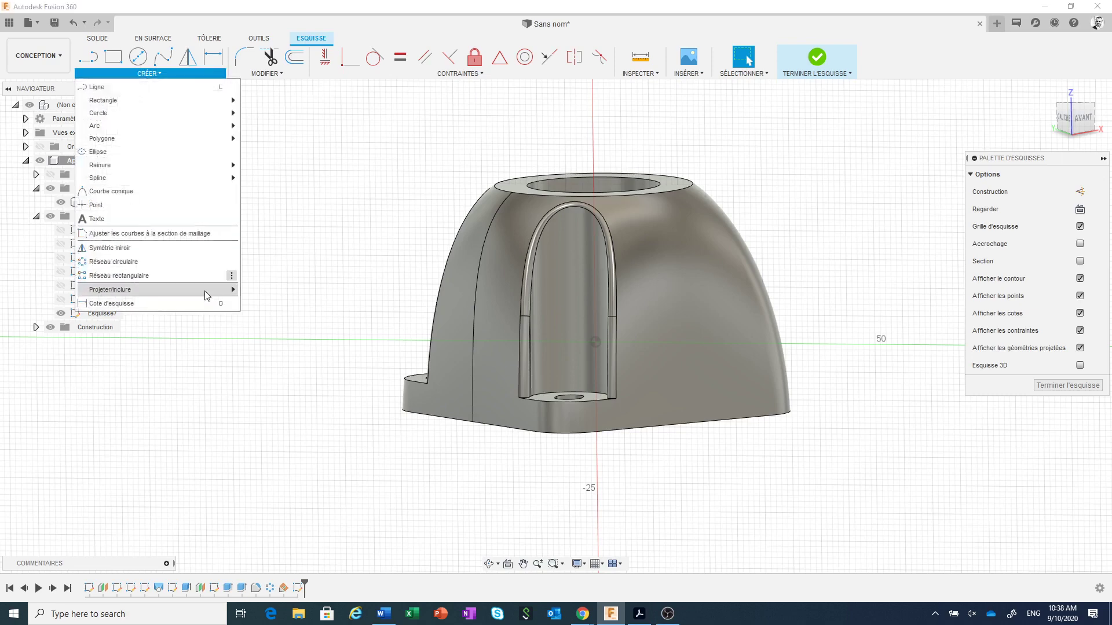
{"action": "mouse_move", "coordinate": [205, 295]}
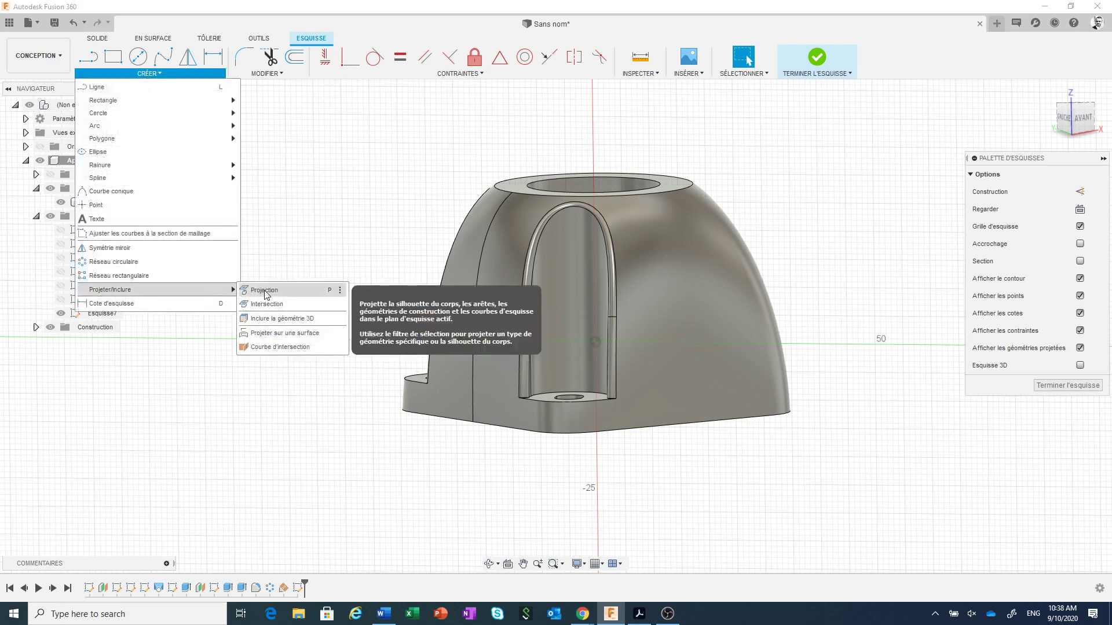
{"action": "left_click", "coordinate": [265, 291]}
{"action": "left_click", "coordinate": [636, 296]}
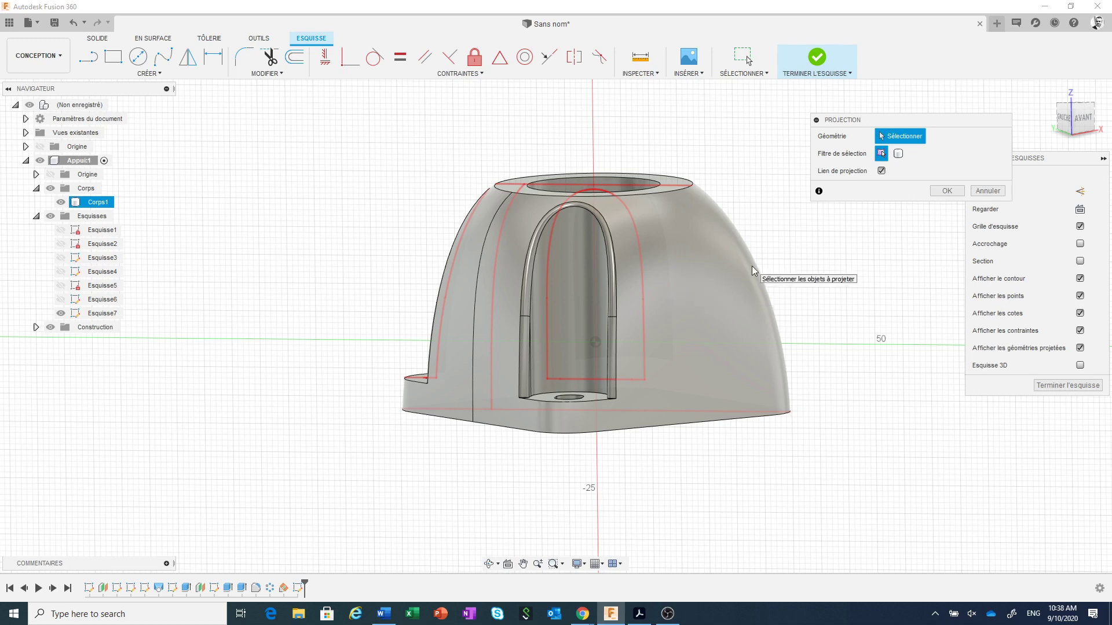
{"action": "left_click", "coordinate": [898, 154]}
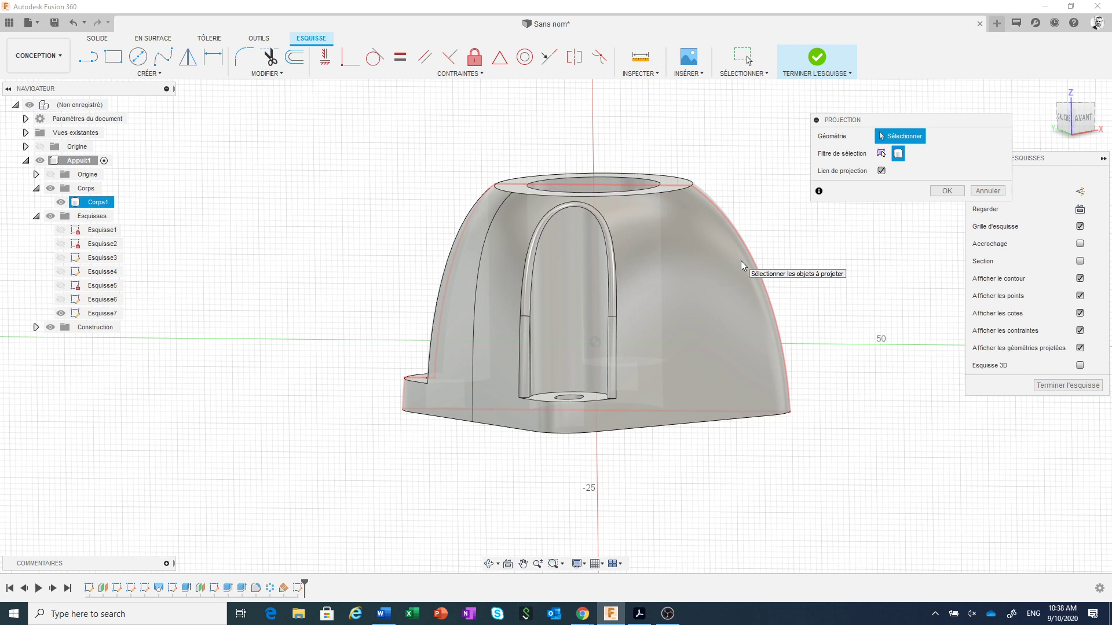
{"action": "left_click", "coordinate": [982, 192]}
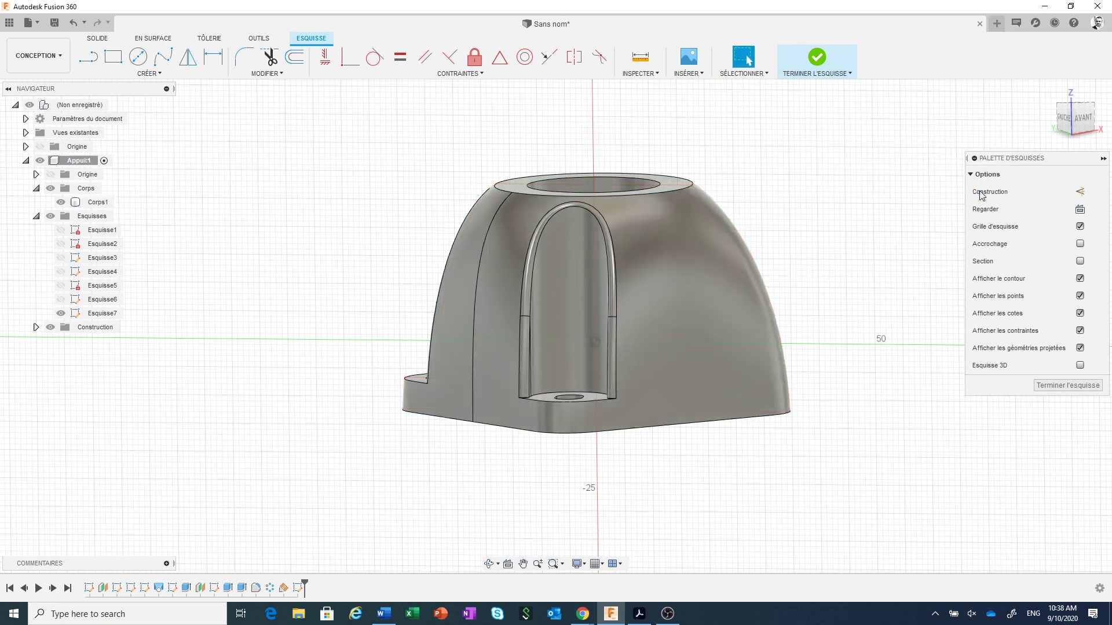
- Add the Intersection curves of the body's large outer face with the sketch plane, keeping the projection link on
{"action": "left_click", "coordinate": [154, 75]}
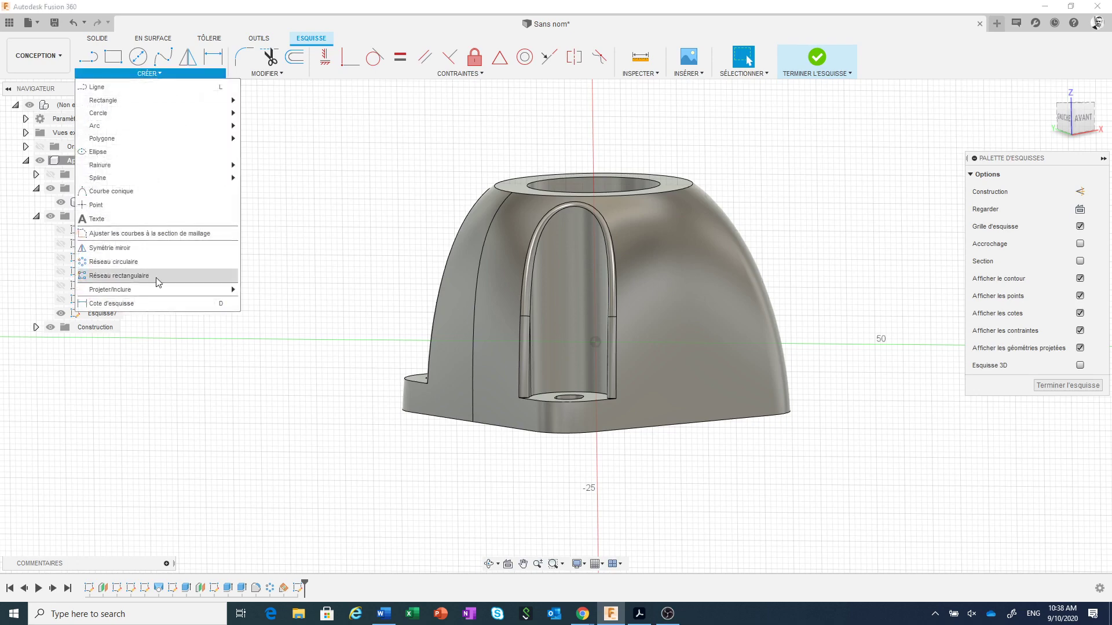
{"action": "mouse_move", "coordinate": [169, 293]}
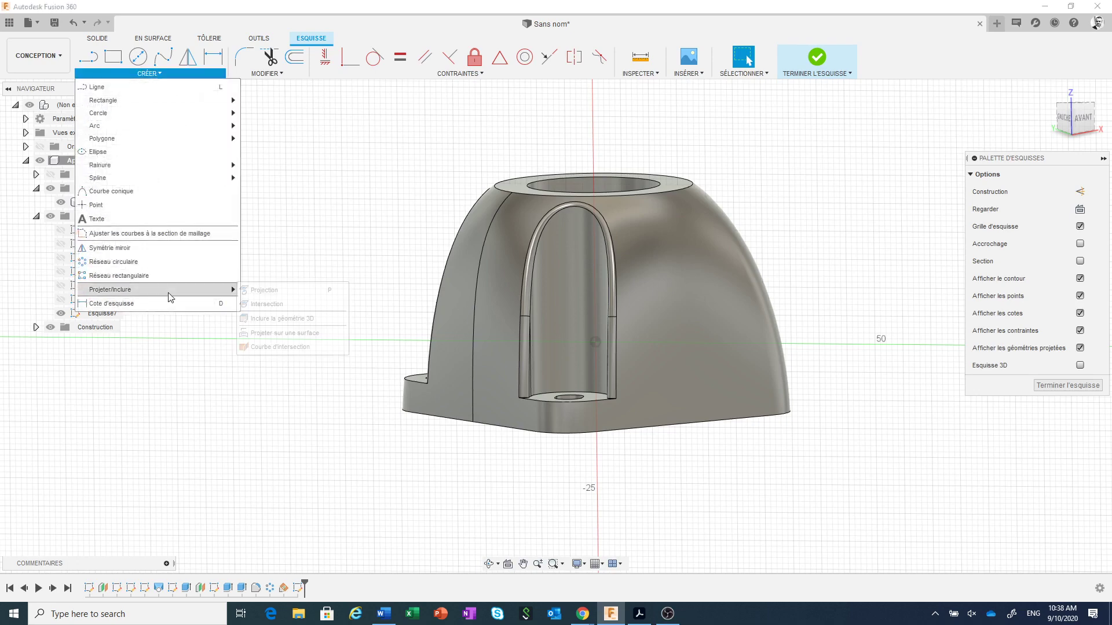
{"action": "left_click", "coordinate": [274, 303]}
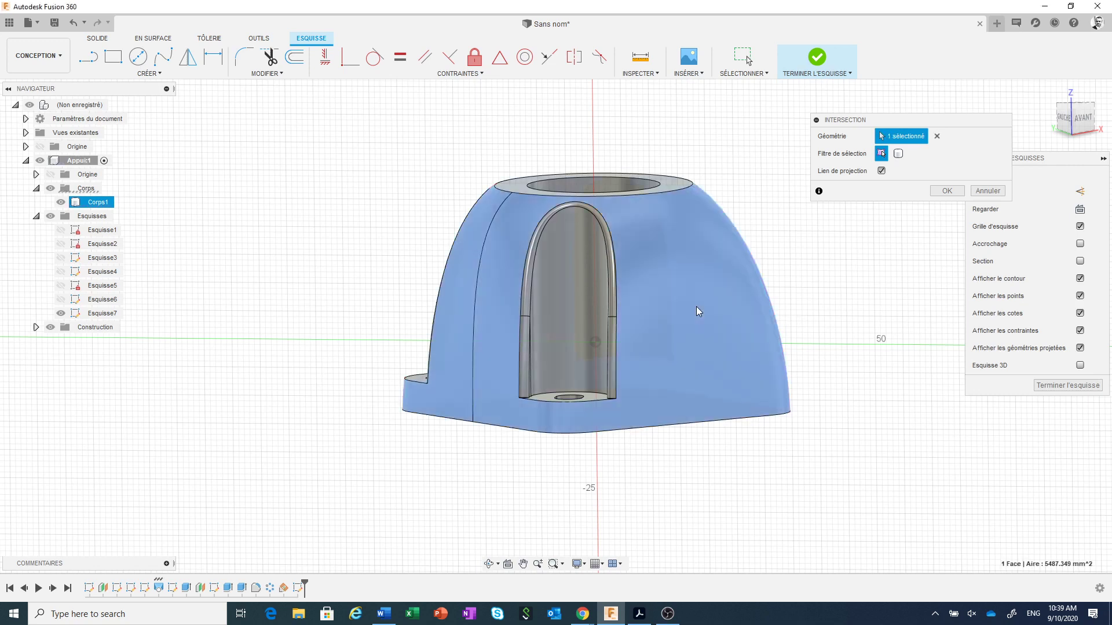
{"action": "left_click", "coordinate": [719, 303]}
{"action": "left_click", "coordinate": [949, 191]}
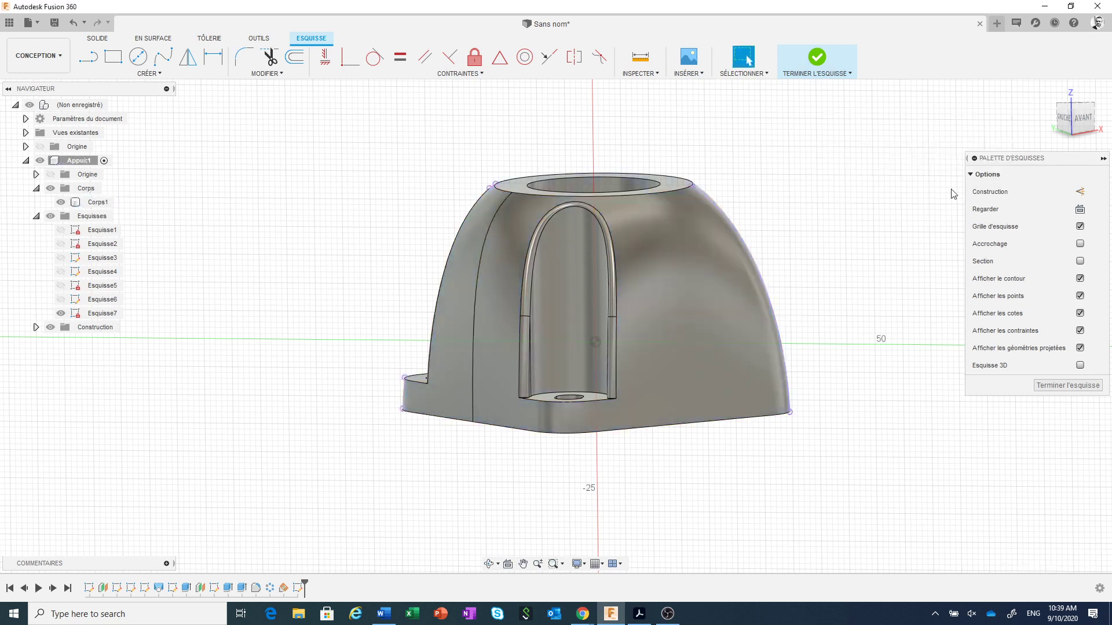
- Place a sketch point on the intersected outer profile curve, on the side without a slotted corner
{"action": "left_click", "coordinate": [1065, 121]}
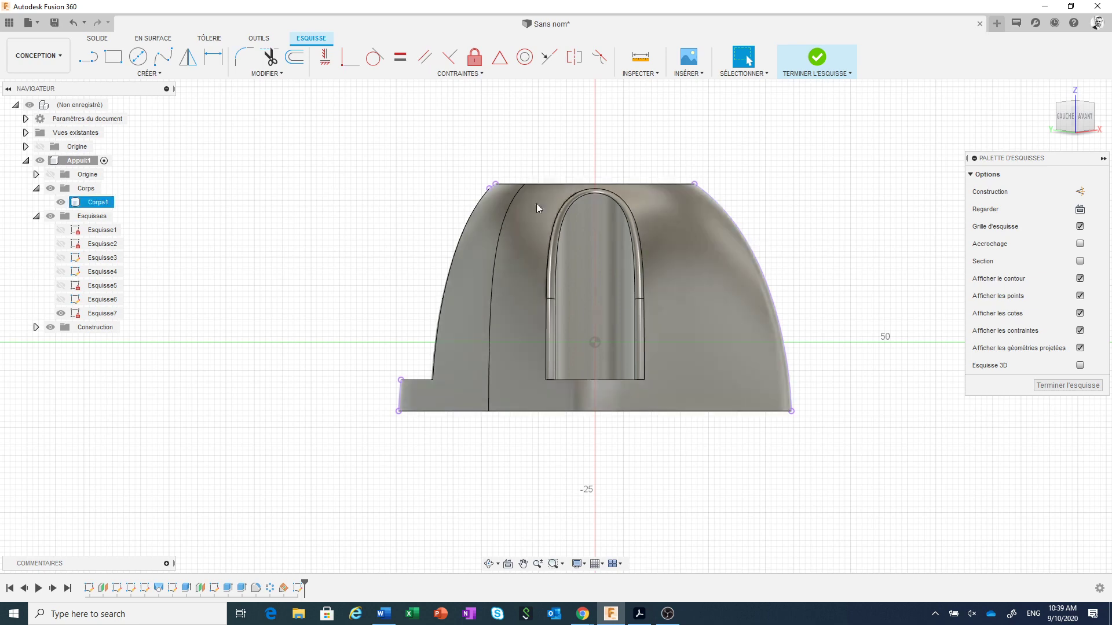
{"action": "left_click", "coordinate": [157, 74]}
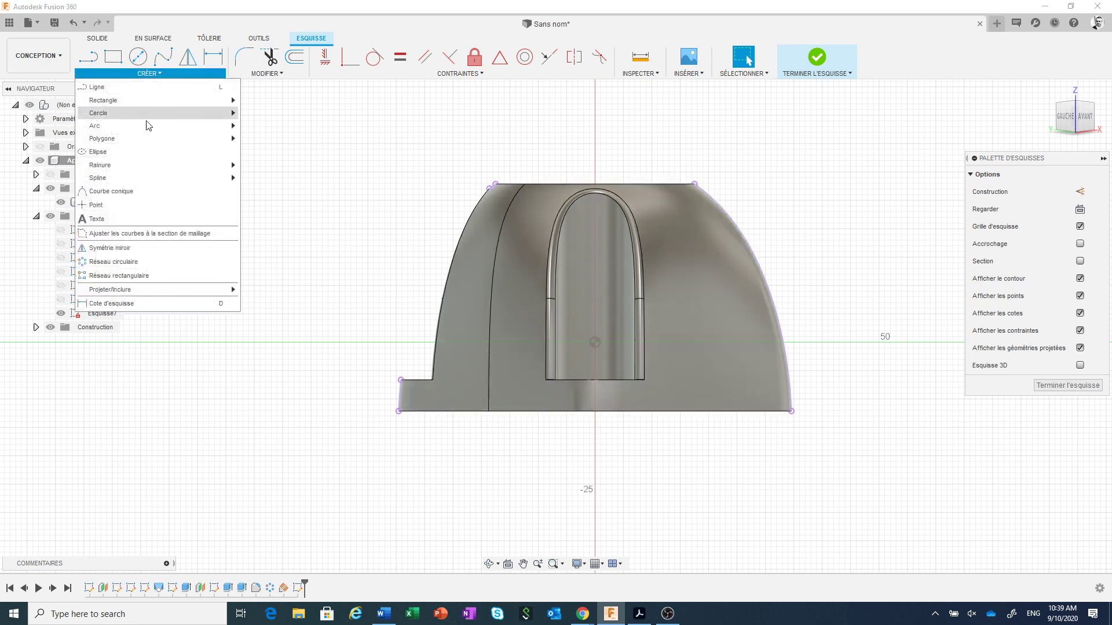
{"action": "left_click", "coordinate": [139, 209]}
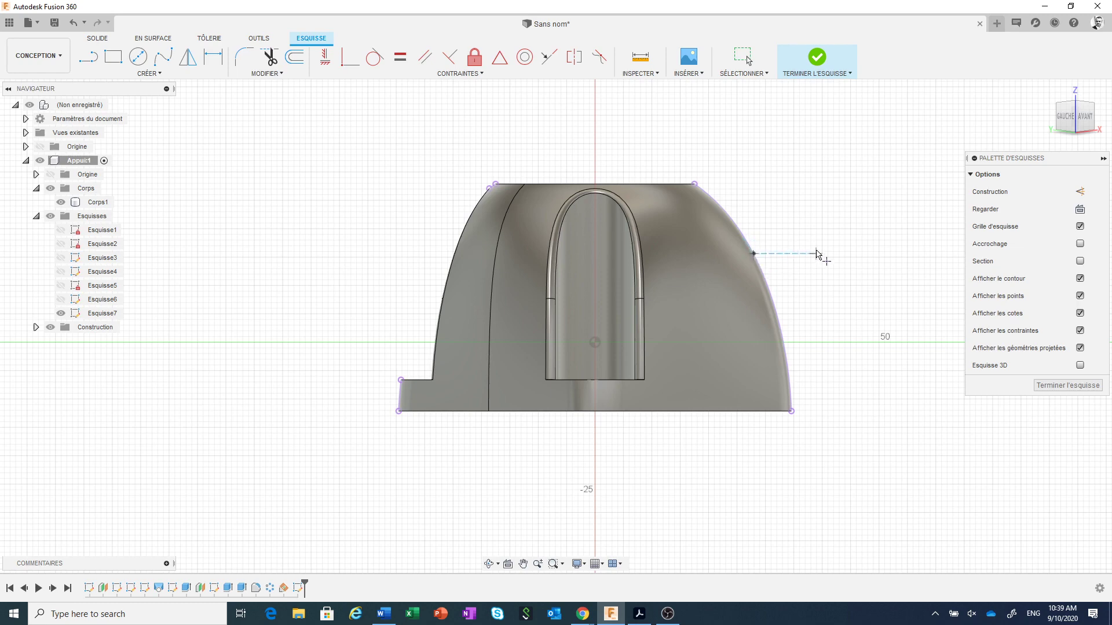
{"action": "right_click", "coordinate": [816, 253]}
{"action": "left_click", "coordinate": [859, 252]}
- Dimension the sketch point vertically at 10.5 mm below the upper end of the outer profile curve
{"action": "left_click", "coordinate": [213, 57]}
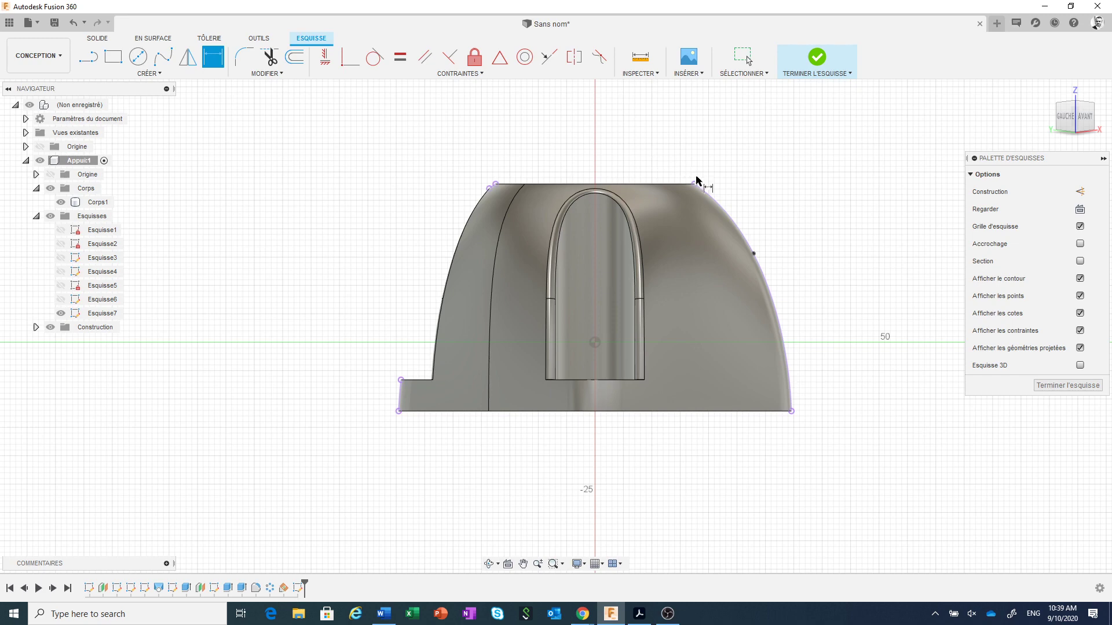
{"action": "left_click", "coordinate": [754, 254]}
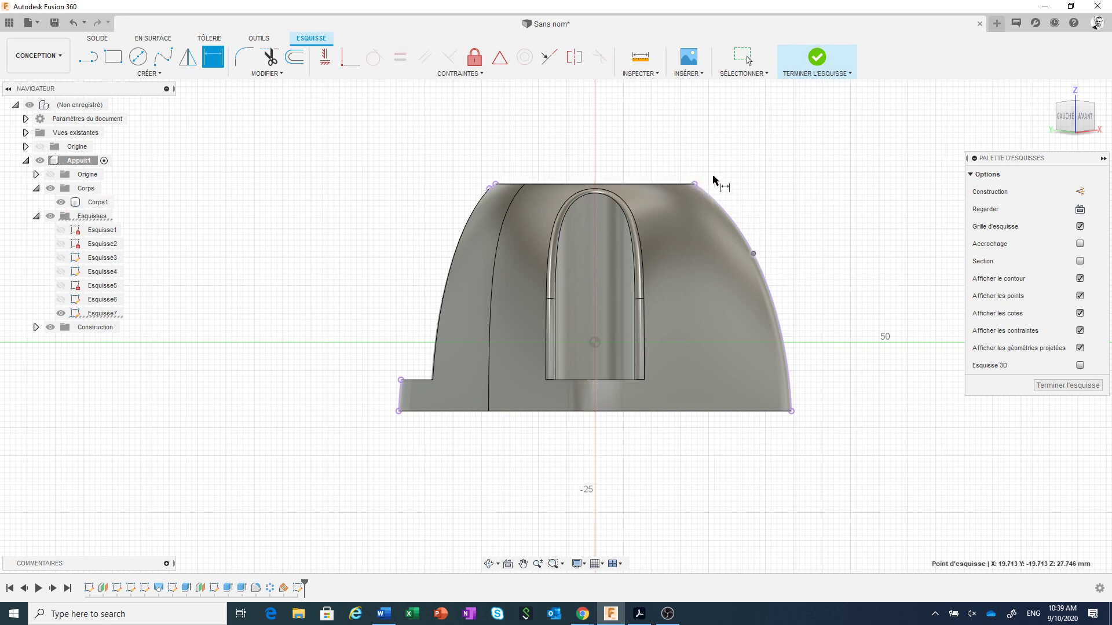
{"action": "left_click", "coordinate": [695, 184]}
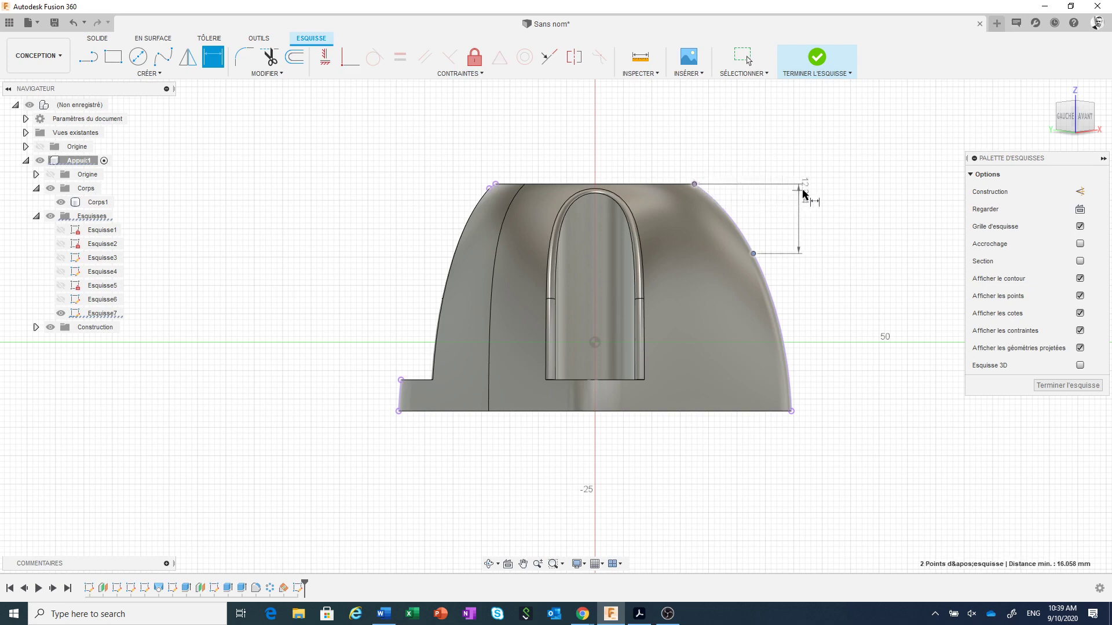
{"action": "left_click", "coordinate": [816, 217]}
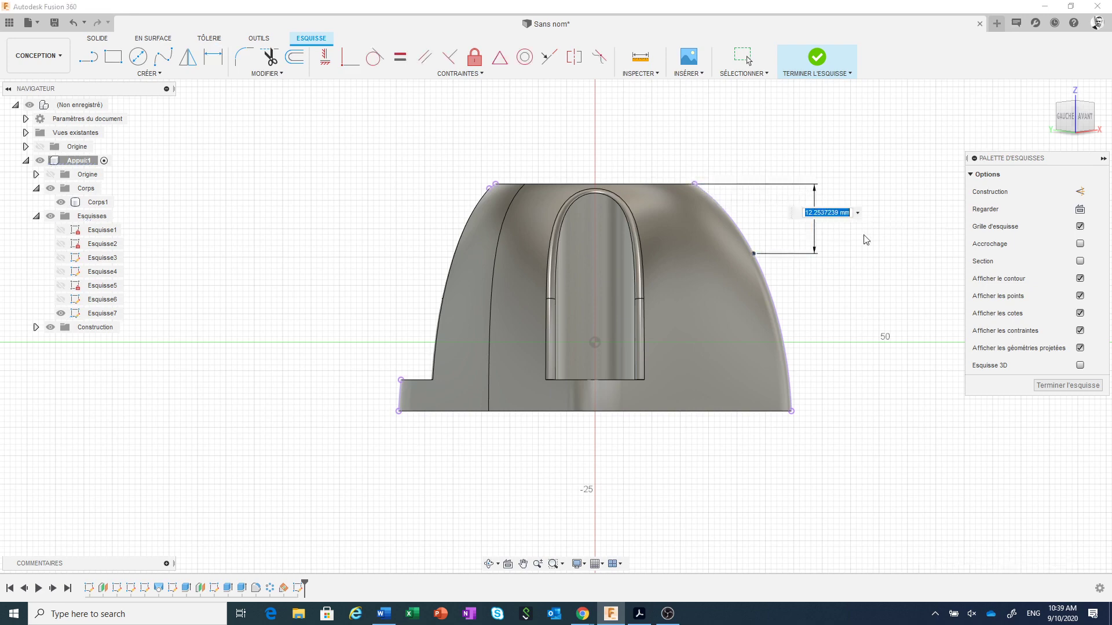
{"action": "type", "text": "10.5"}
{"action": "key", "text": "Return"}
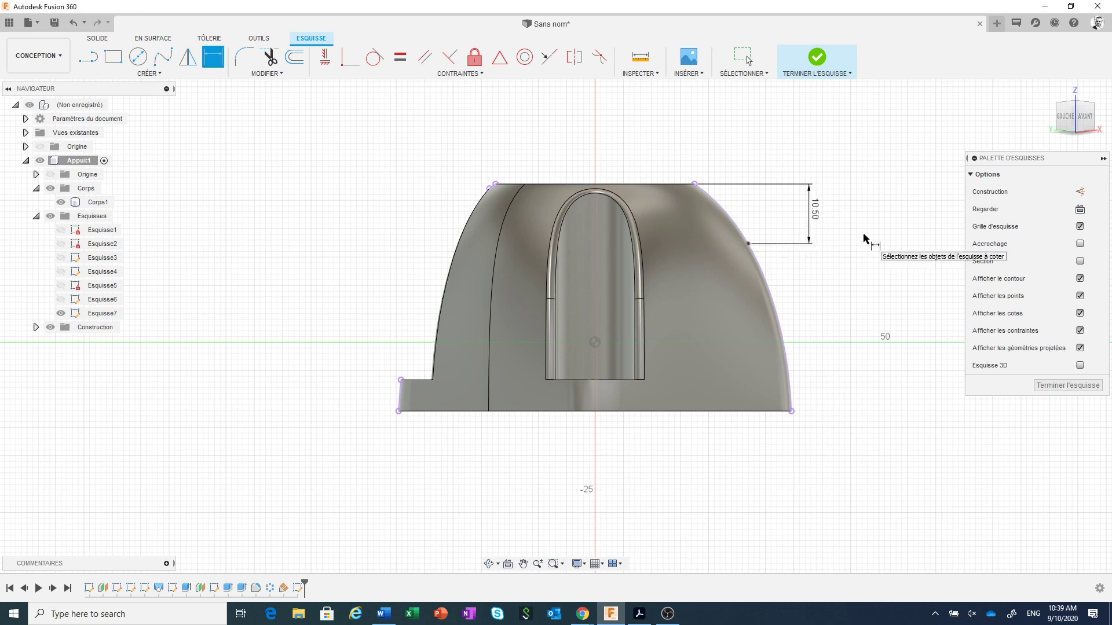
- Sketch two concentric circles of 3.75 mm and 7 mm diameter beside the dimensioned sketch point, on the inner side of the outer profile curve
{"action": "left_click", "coordinate": [138, 57]}
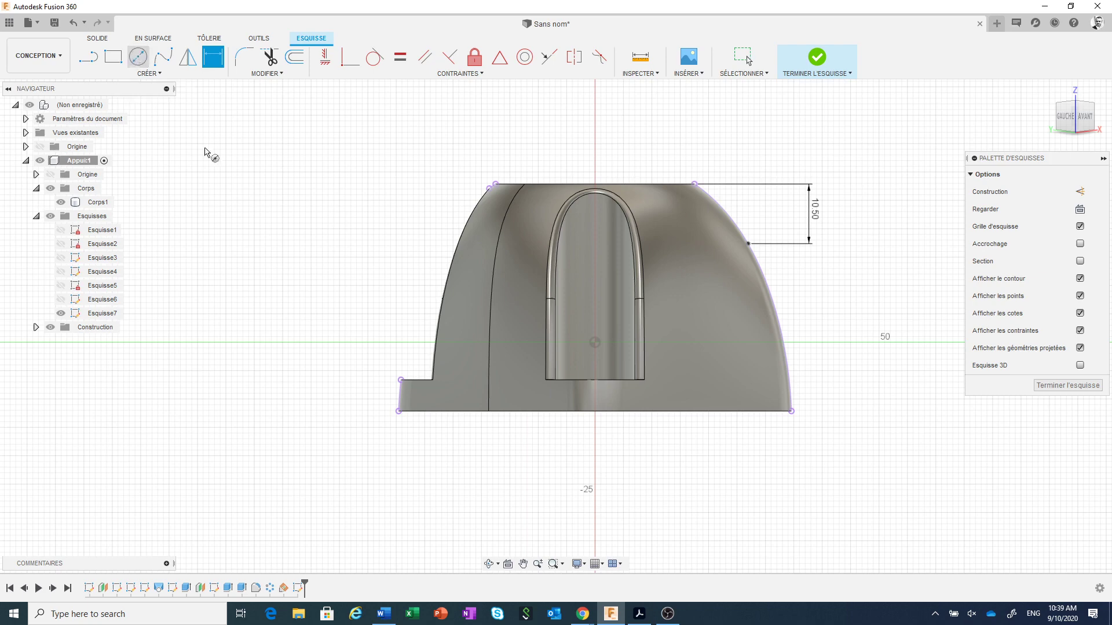
{"action": "left_click", "coordinate": [686, 264]}
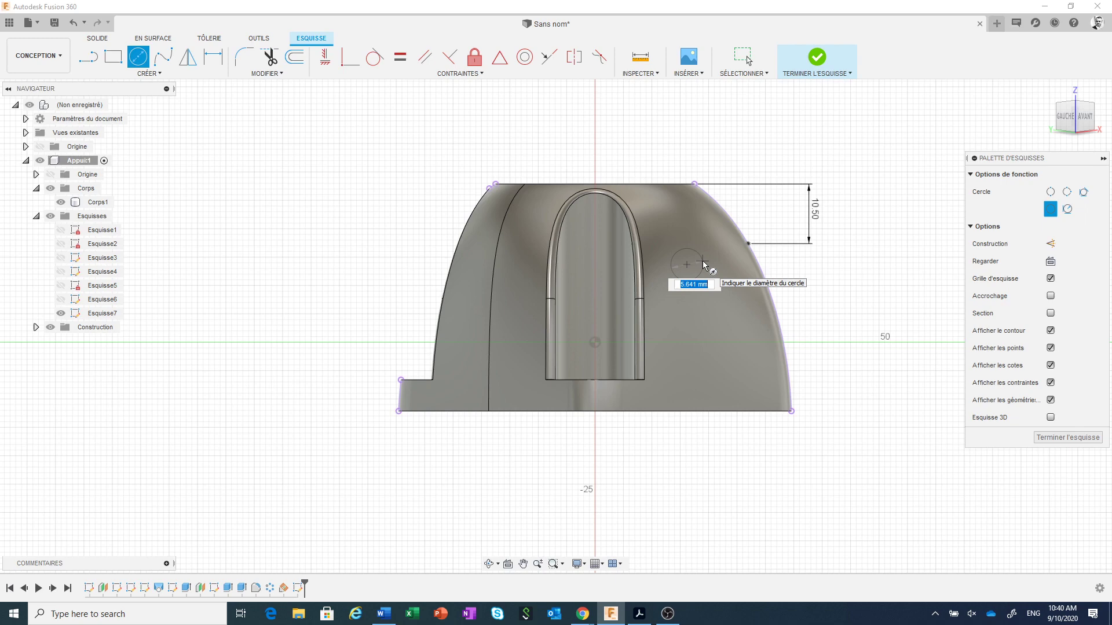
{"action": "type", "text": "3.75"}
{"action": "key", "text": "Return"}
{"action": "key", "text": "Escape"}
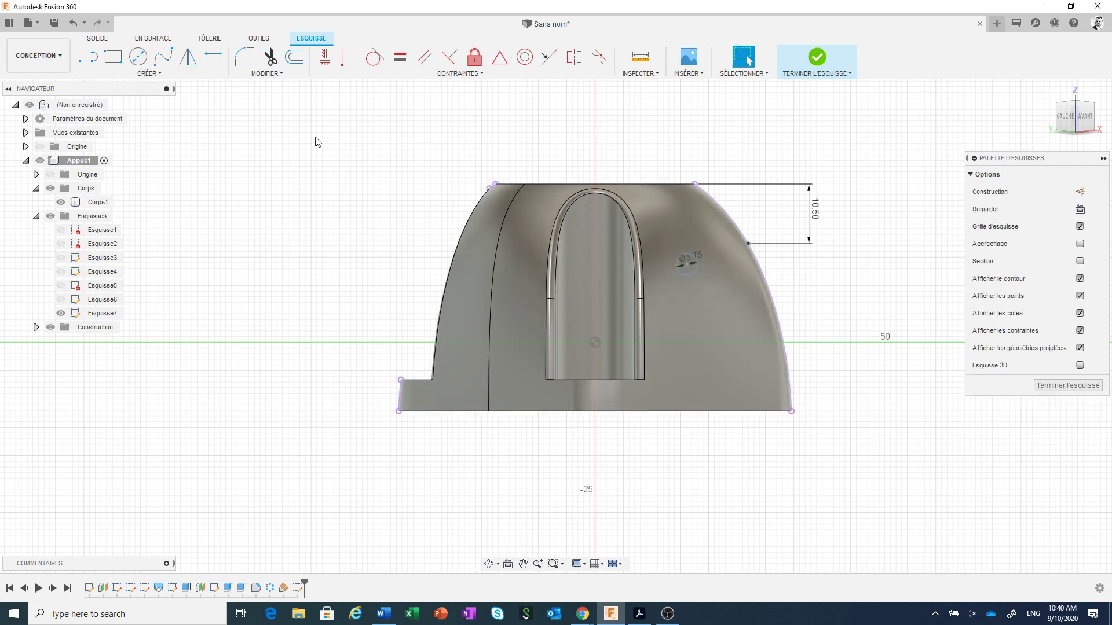
{"action": "left_click", "coordinate": [138, 57]}
{"action": "left_click", "coordinate": [687, 265]}
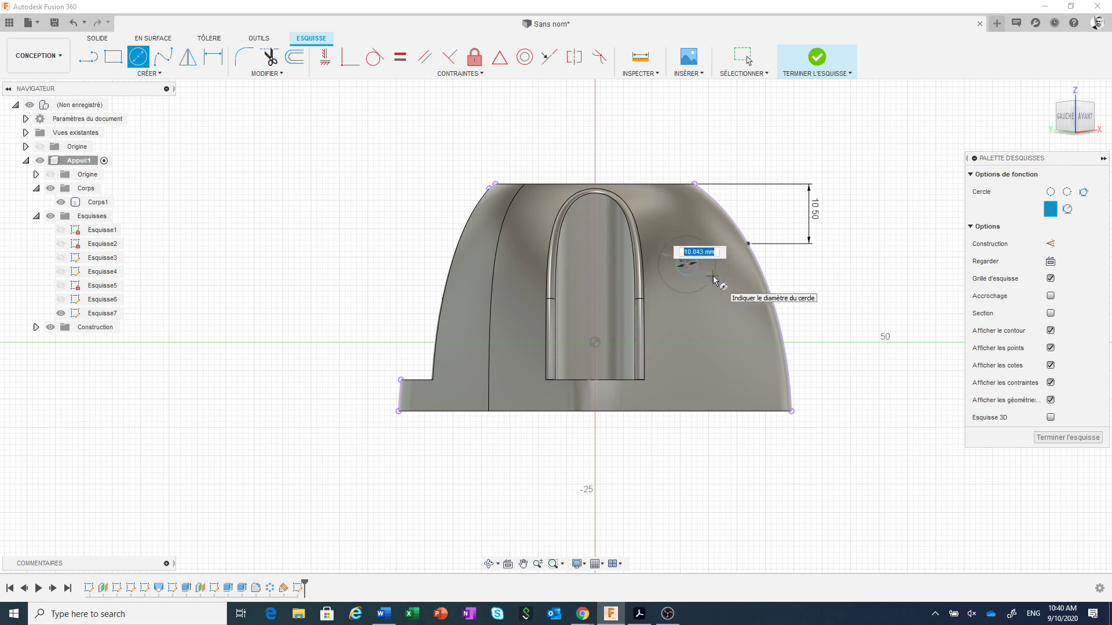
{"action": "key", "text": "Escape"}
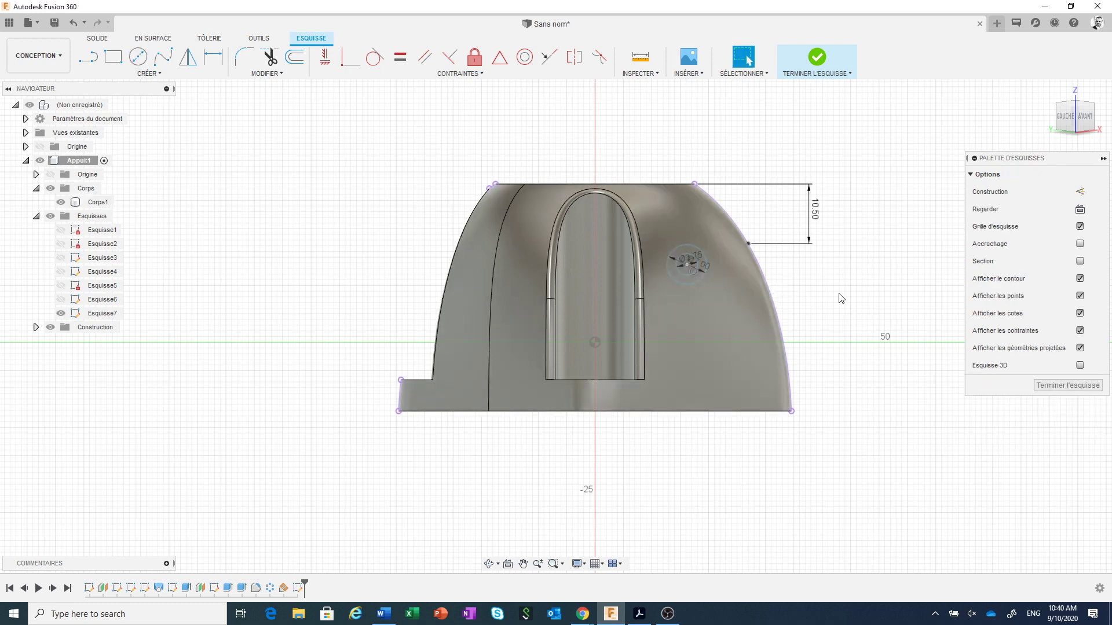
- Constrain the circles' center horizontally to the sketch point on the profile curve and make the 7 mm circle coincident with that point
{"action": "left_click", "coordinate": [326, 59]}
{"action": "left_click", "coordinate": [687, 265]}
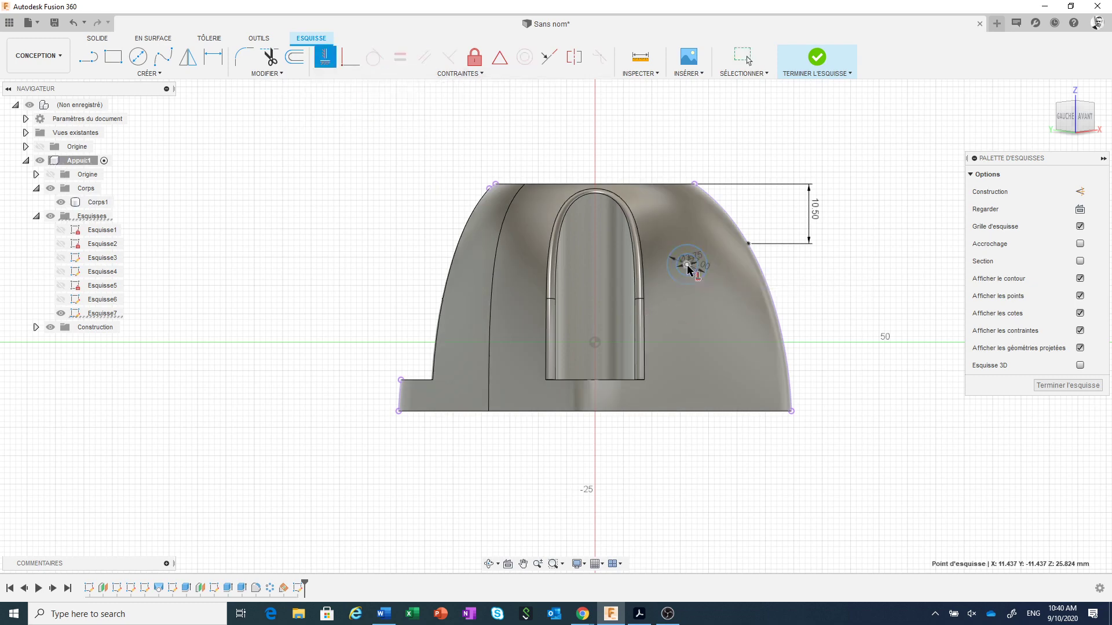
{"action": "left_click", "coordinate": [748, 247]}
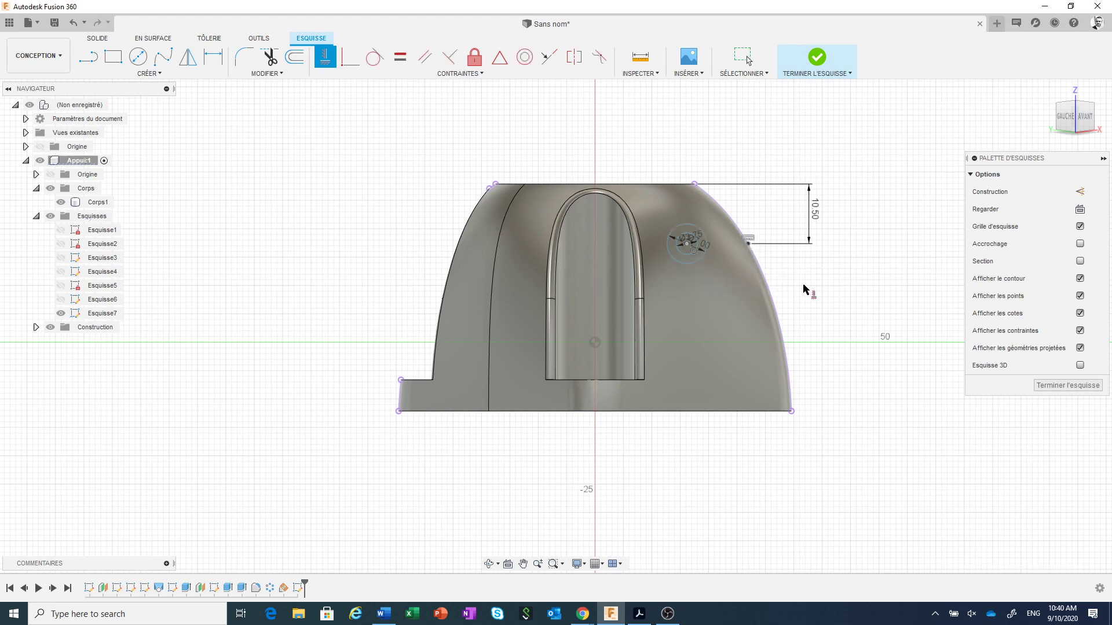
{"action": "left_click", "coordinate": [350, 56]}
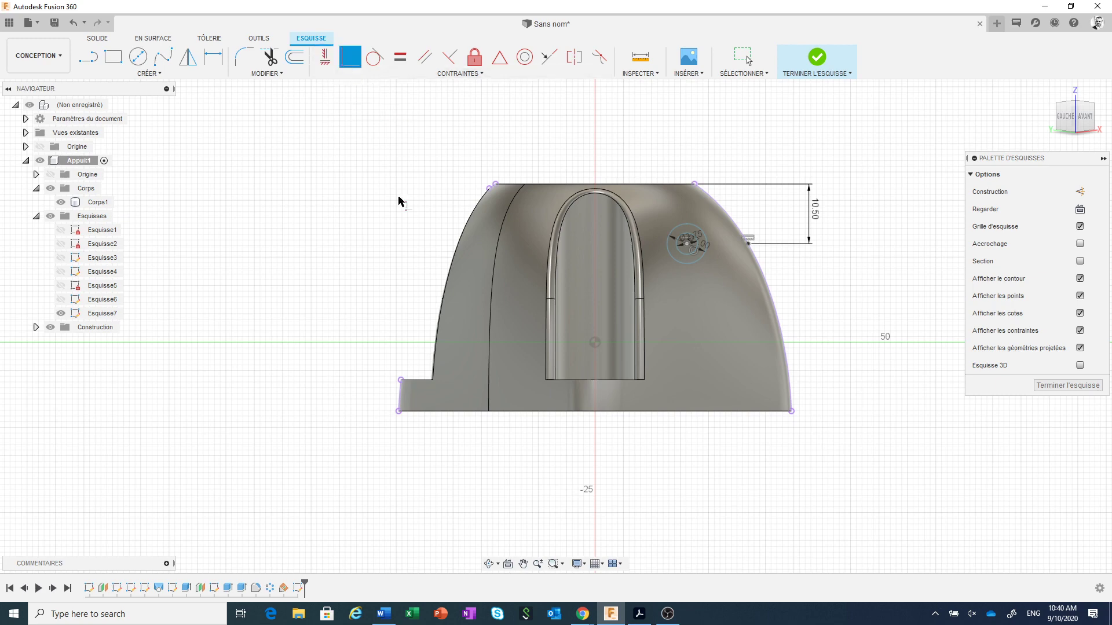
{"action": "left_click", "coordinate": [698, 264]}
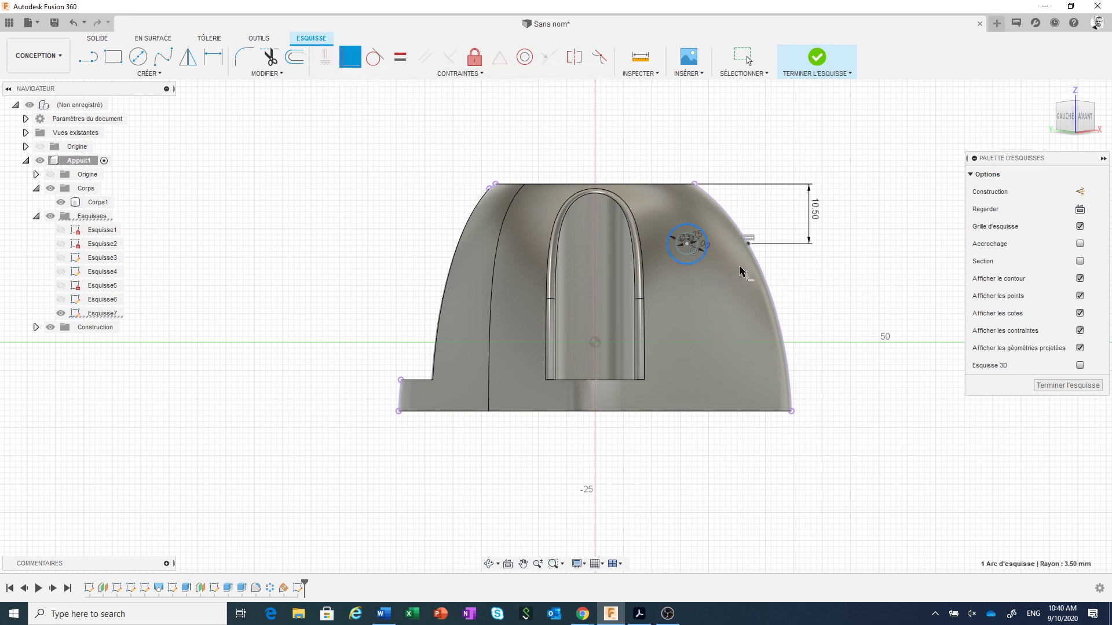
{"action": "left_click", "coordinate": [748, 245]}
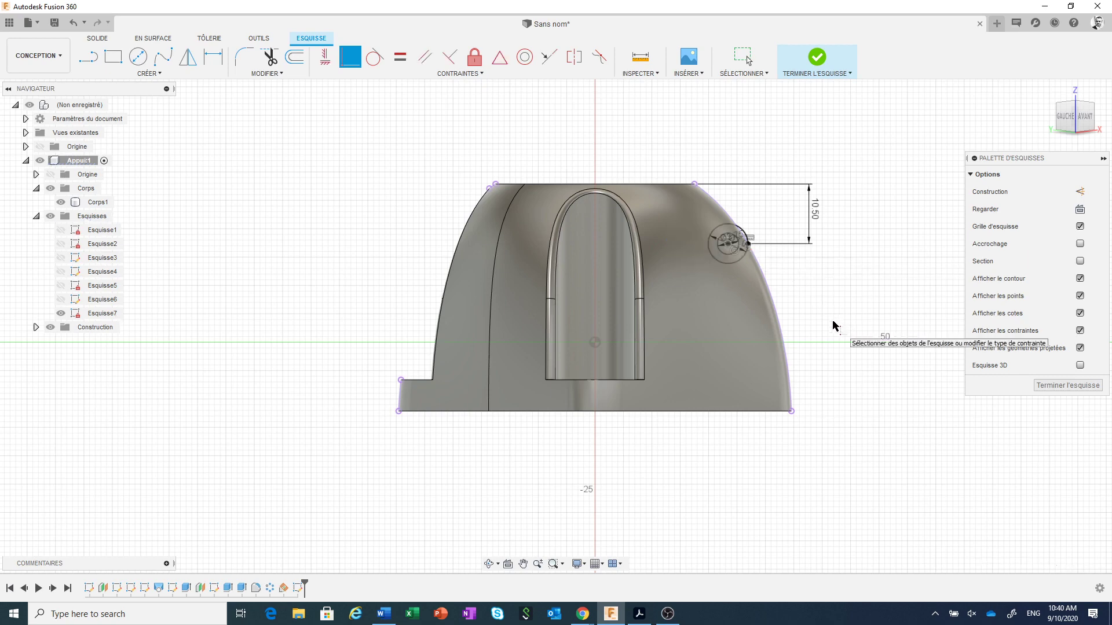
{"action": "key", "text": "Escape"}
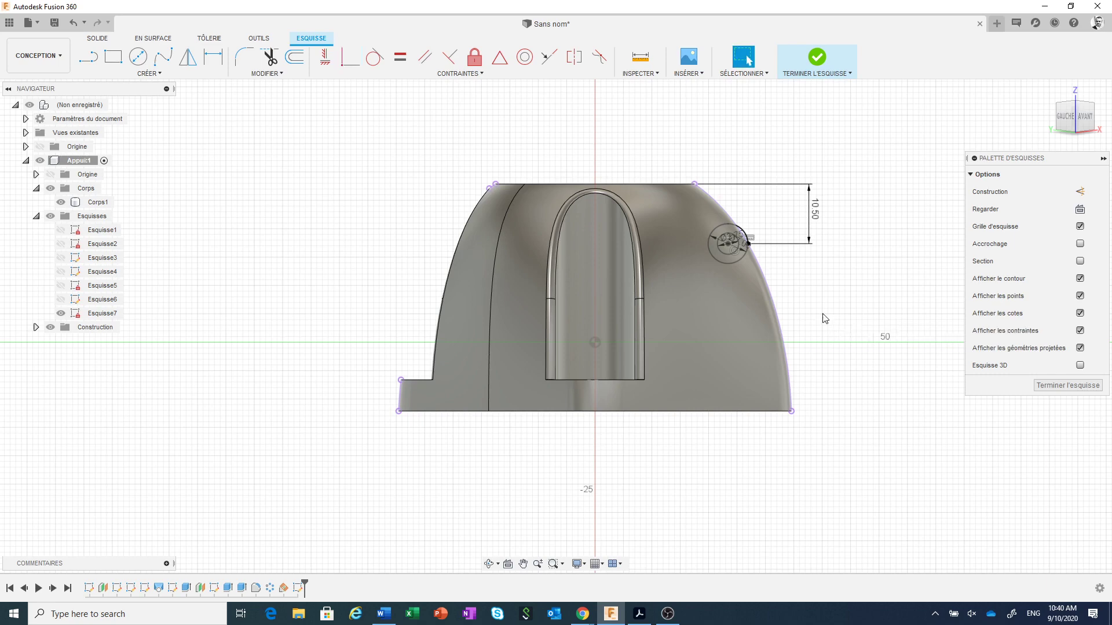
- Extrude the inner 3.75 mm circle as a symmetric cut with extent Tout to make the clamping hole through the body
{"action": "middle_click_drag", "start_coordinate": [829, 313], "coordinate": [797, 318], "text": "shift"}
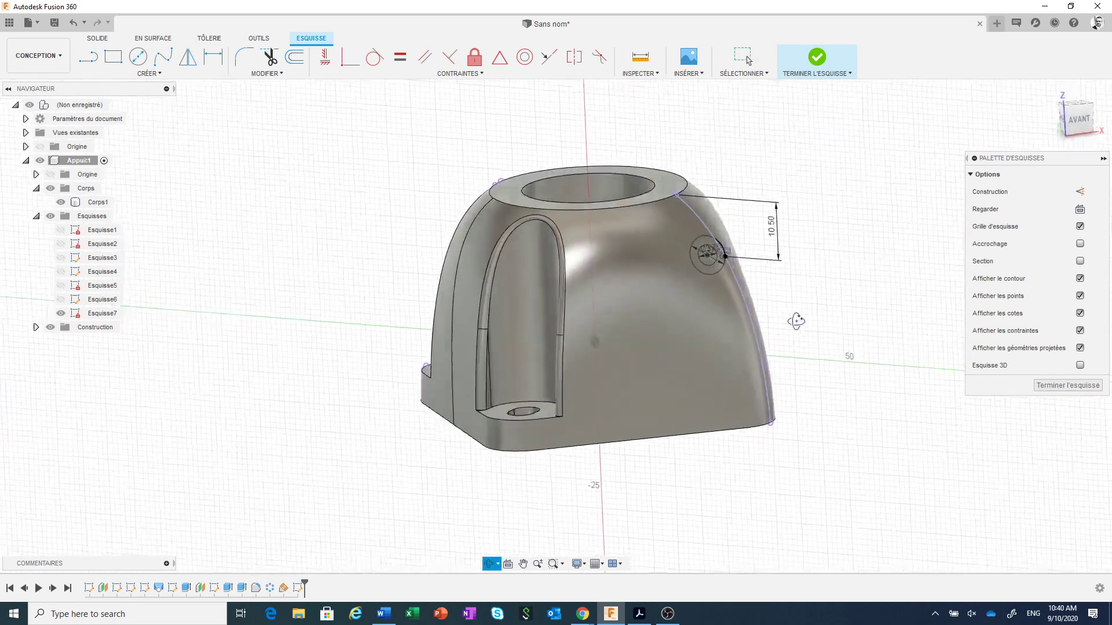
{"action": "scroll", "coordinate": [734, 289], "scroll_direction": "up", "scroll_amount": 3}
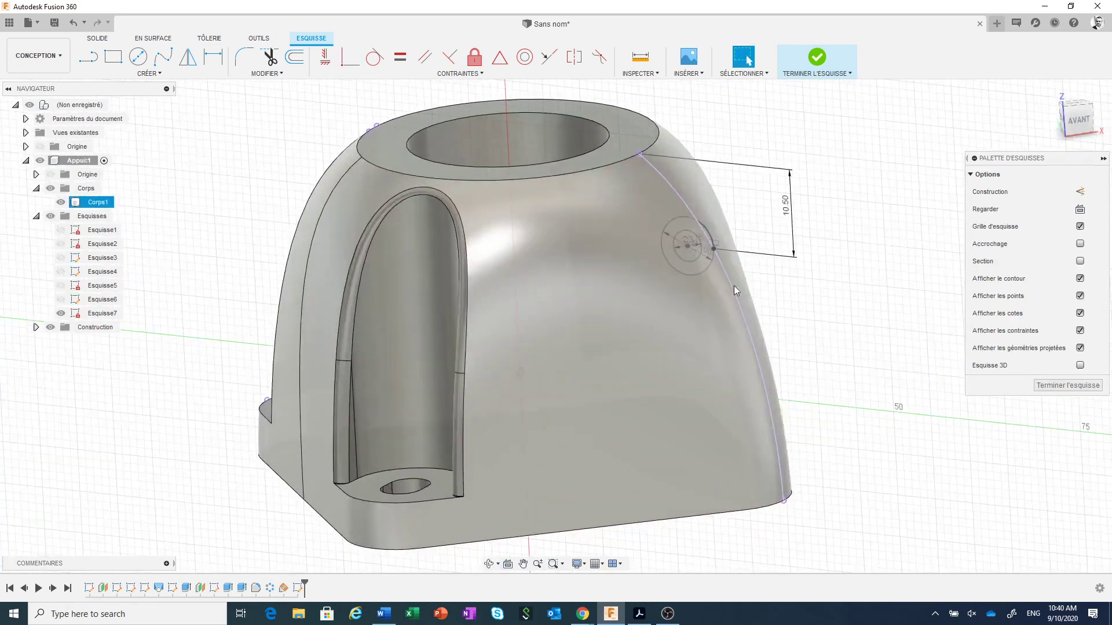
{"action": "left_click", "coordinate": [685, 253]}
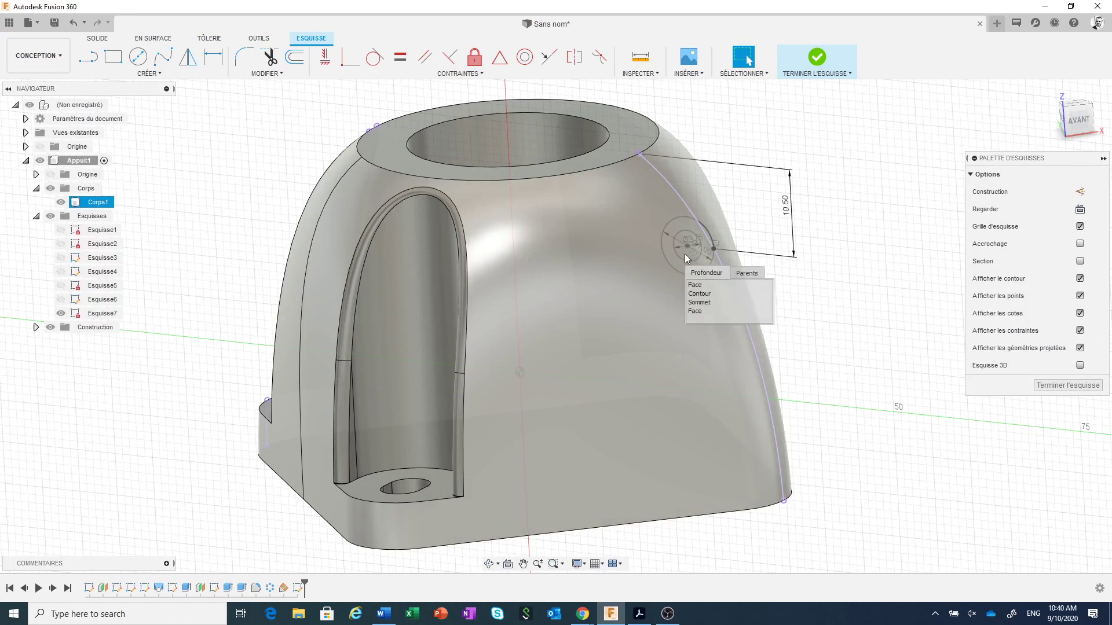
{"action": "left_click", "coordinate": [698, 294]}
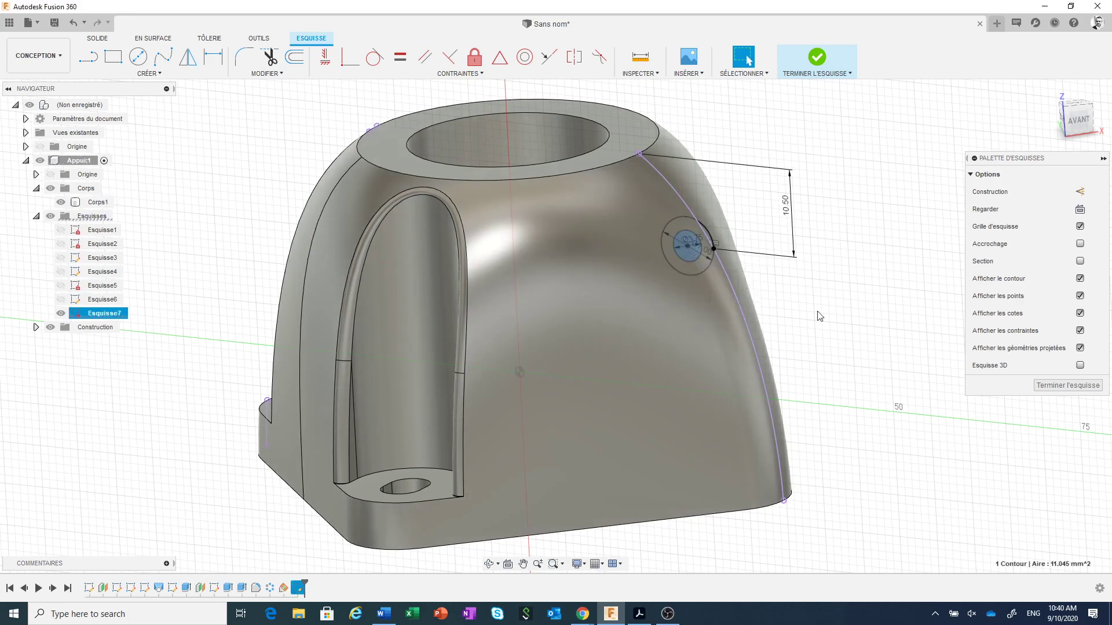
{"action": "right_click", "coordinate": [820, 316]}
{"action": "left_click", "coordinate": [785, 397]}
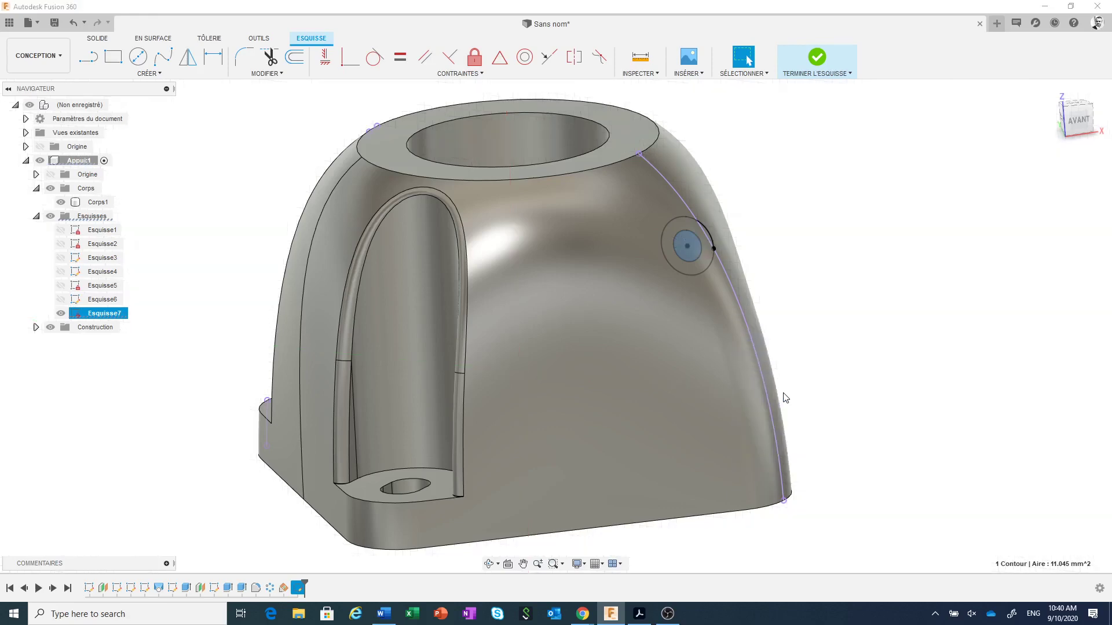
{"action": "left_click", "coordinate": [926, 174]}
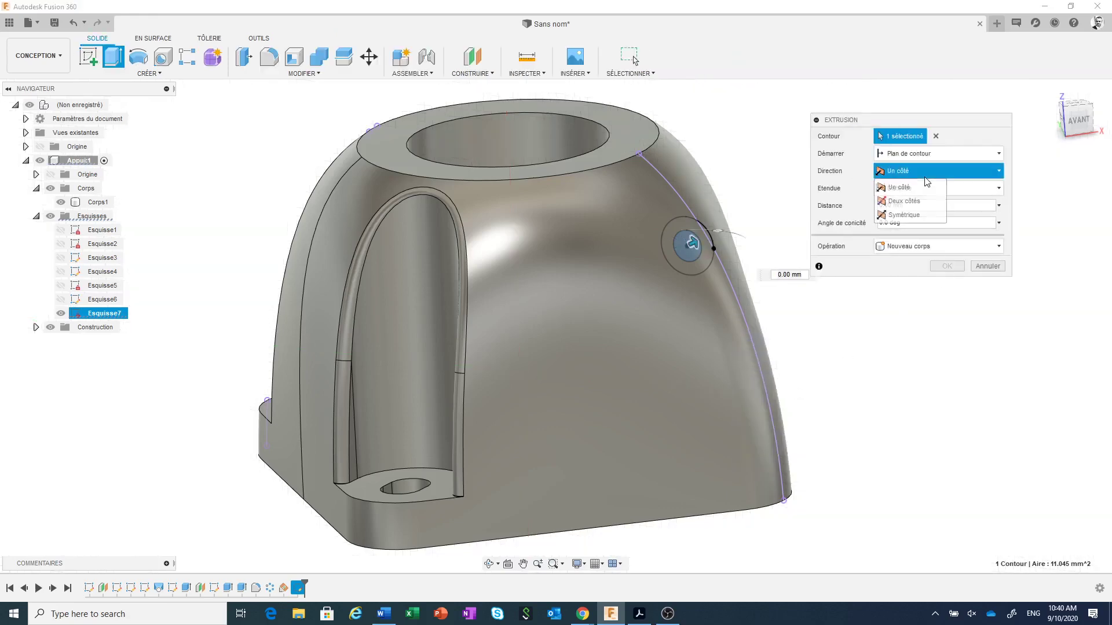
{"action": "left_click", "coordinate": [920, 215]}
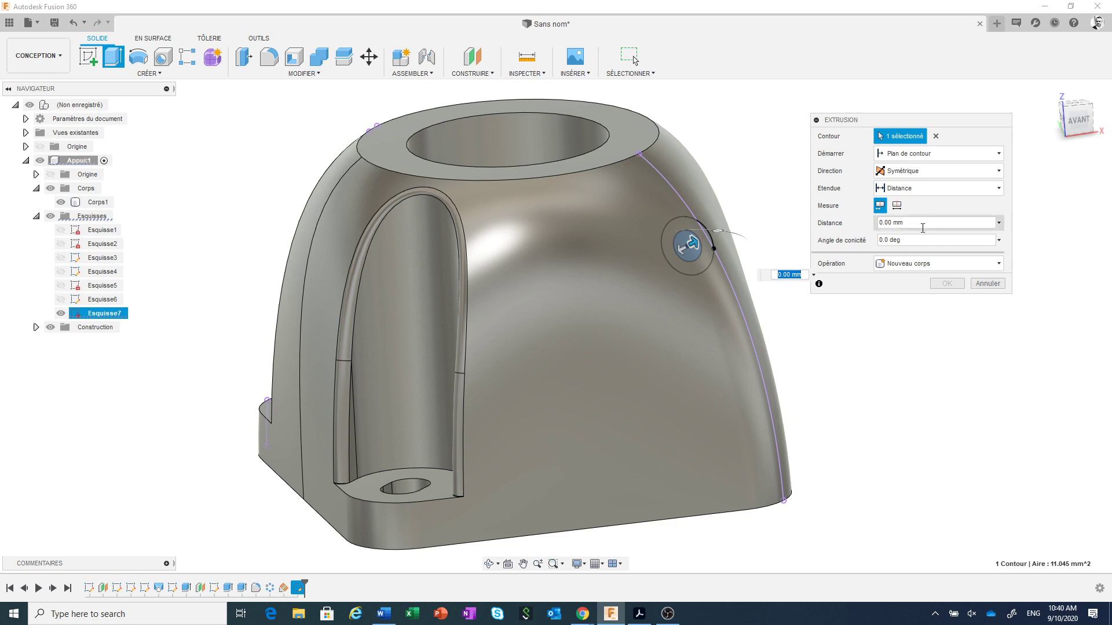
{"action": "left_click", "coordinate": [954, 187]}
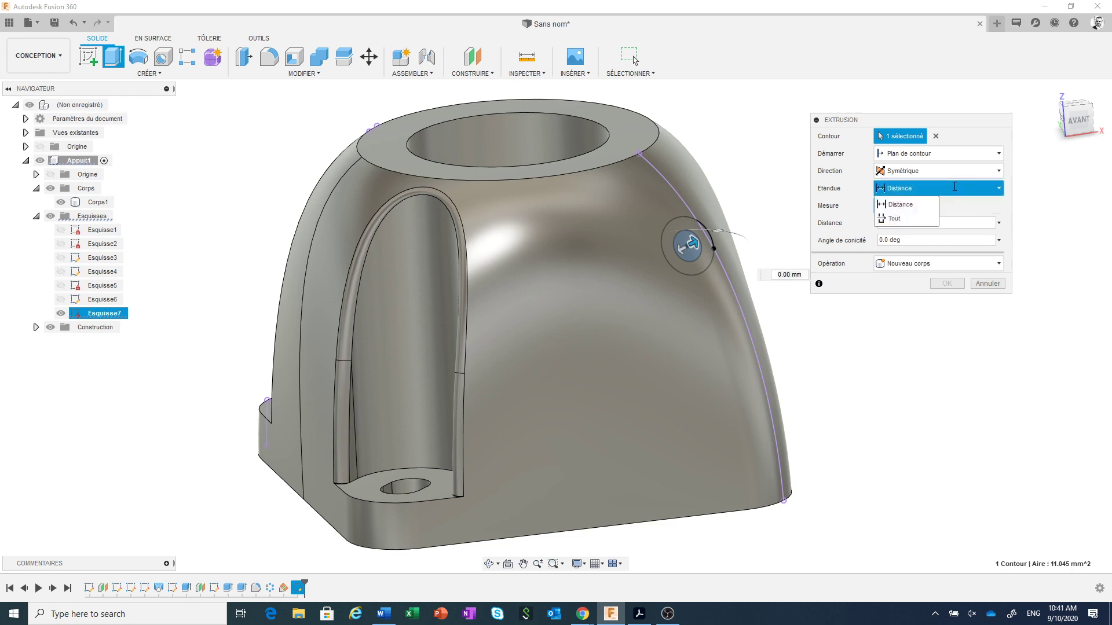
{"action": "left_click", "coordinate": [931, 220]}
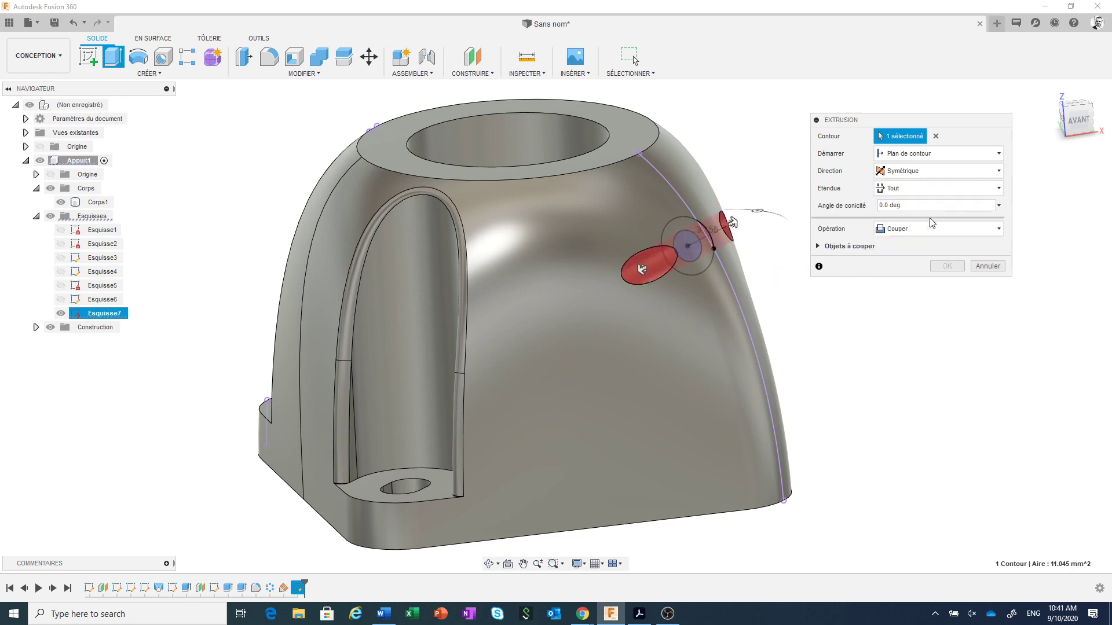
{"action": "left_click", "coordinate": [946, 267]}
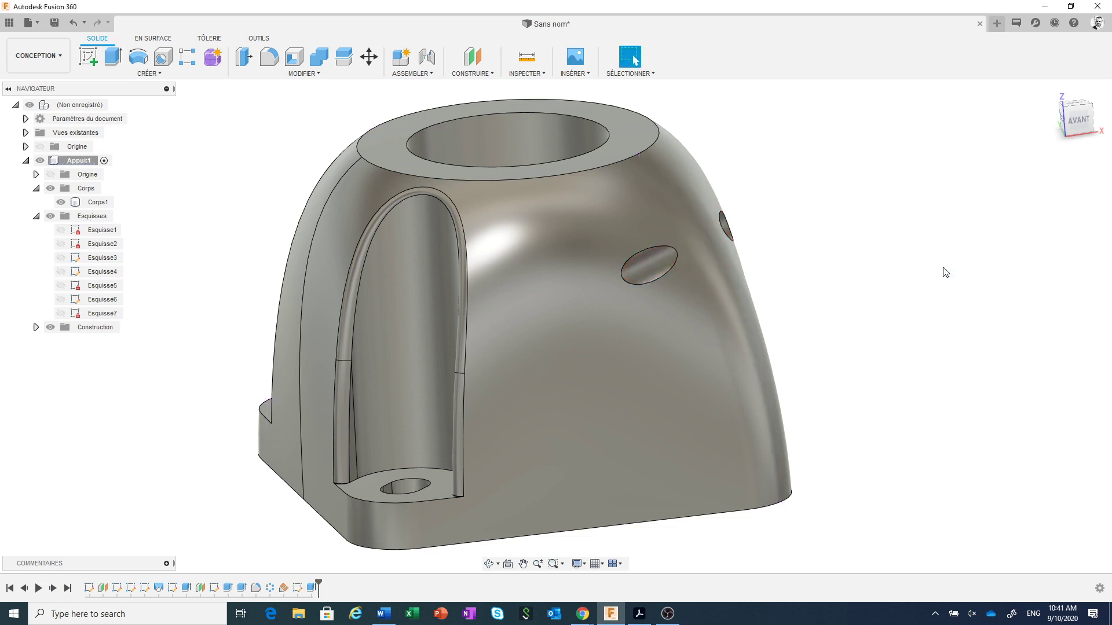
- Make the clamping hole sketch Esquisse7 visible again
{"action": "left_click", "coordinate": [61, 313]}
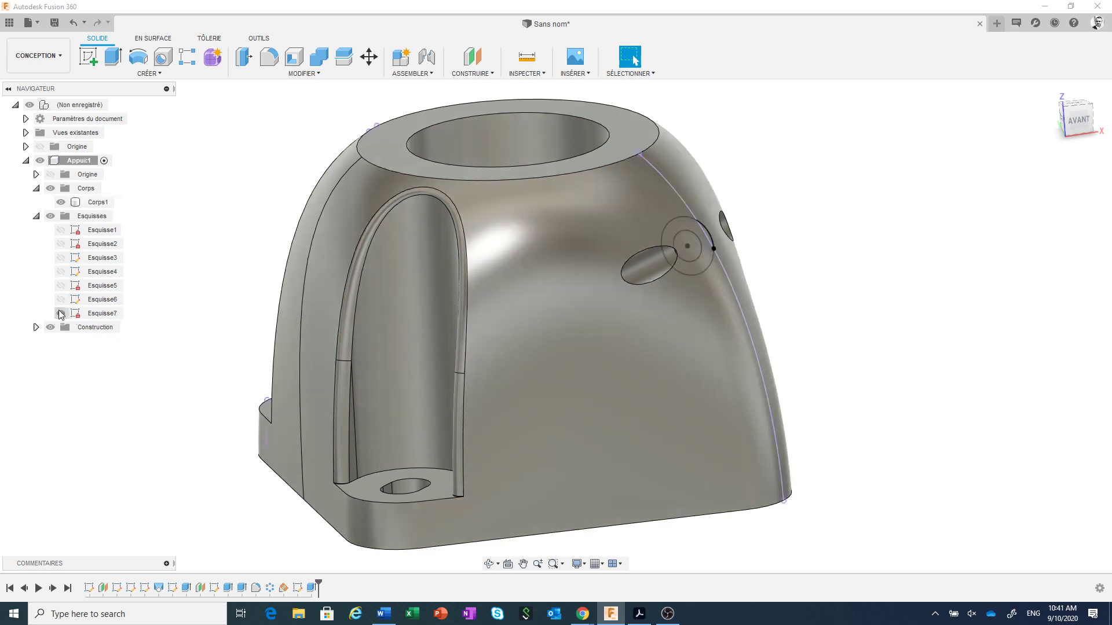
{"action": "scroll", "coordinate": [796, 282], "scroll_direction": "up", "scroll_amount": 1}
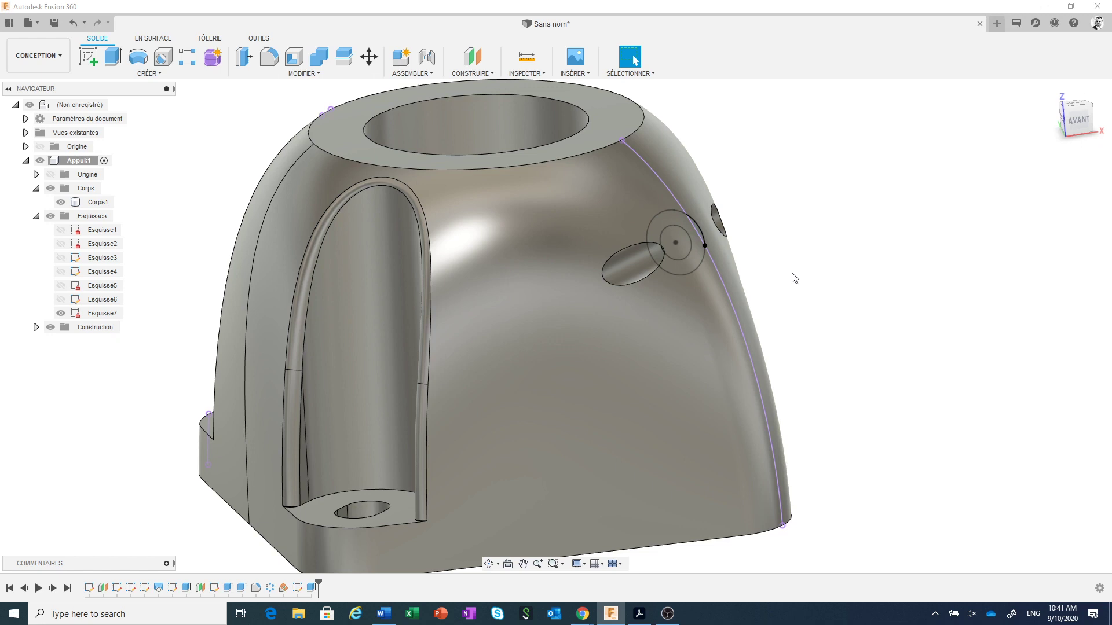
{"action": "scroll", "coordinate": [791, 261], "scroll_direction": "up", "scroll_amount": 3}
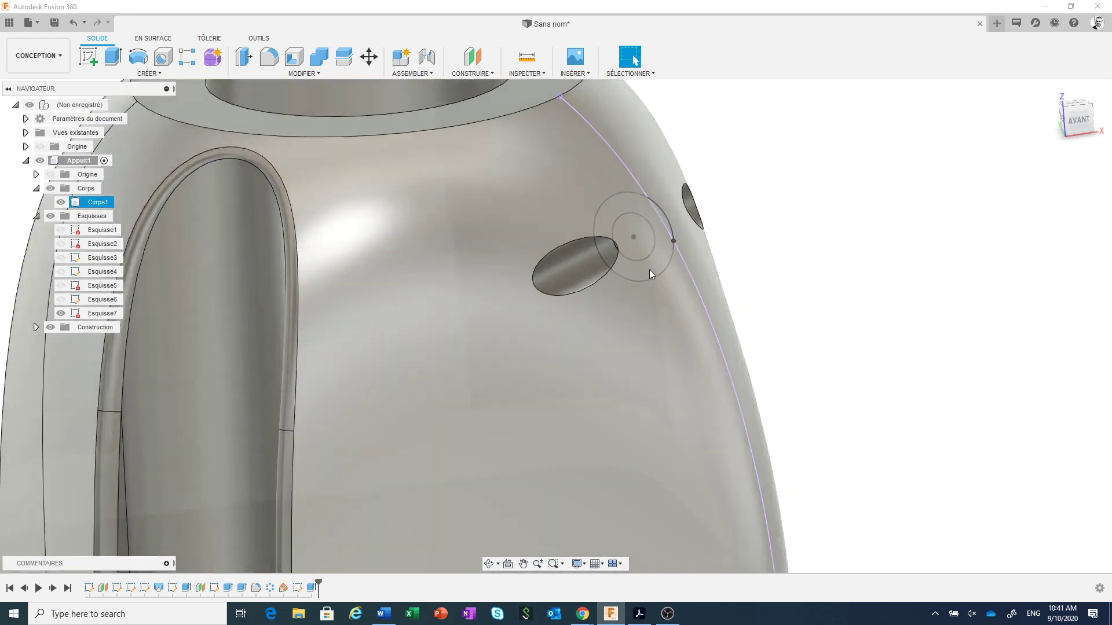
- Extrude the ring between the circles and the sliver beyond the profile curve symmetrically to a 14 mm whole length, joined to the body
{"action": "left_click", "coordinate": [649, 269]}
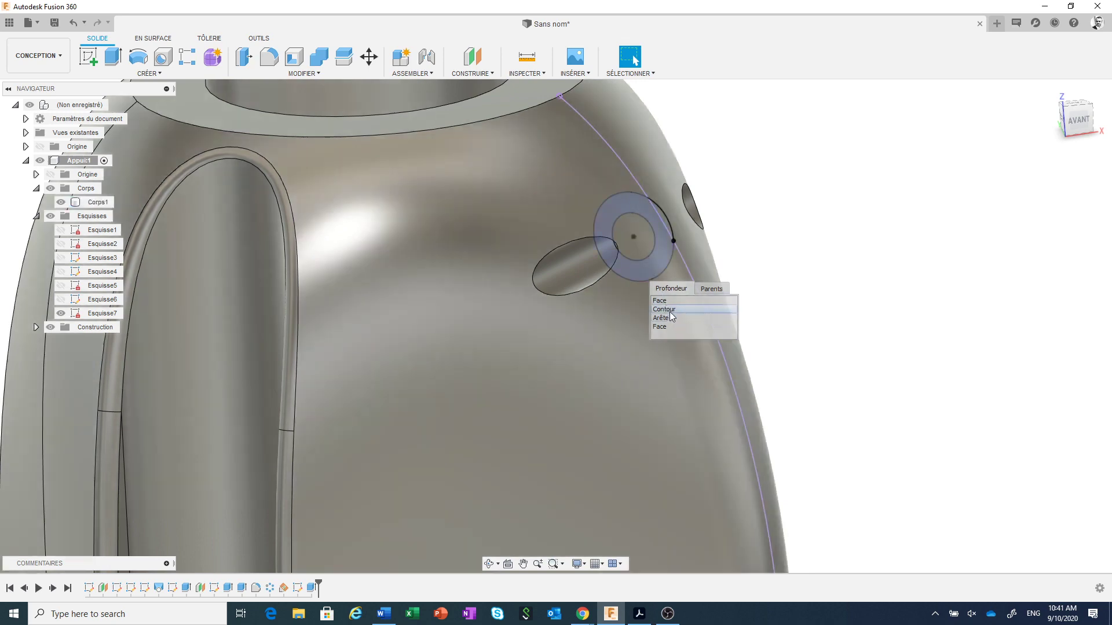
{"action": "left_click", "coordinate": [670, 311]}
{"action": "scroll", "coordinate": [655, 197], "scroll_direction": "up", "scroll_amount": 2}
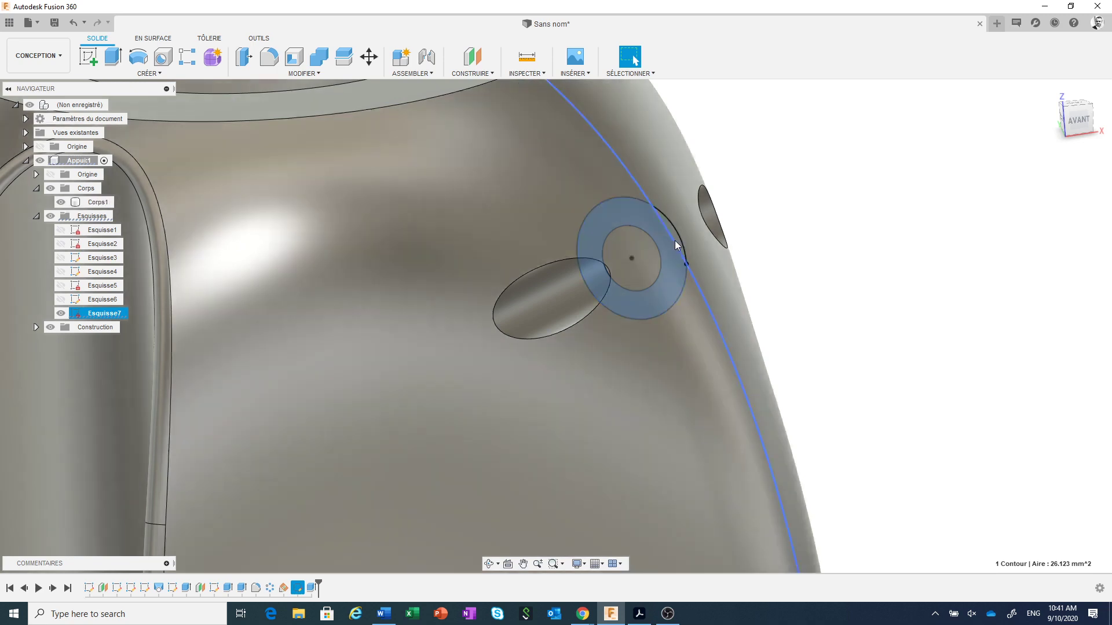
{"action": "left_click", "coordinate": [676, 239], "text": "ctrl"}
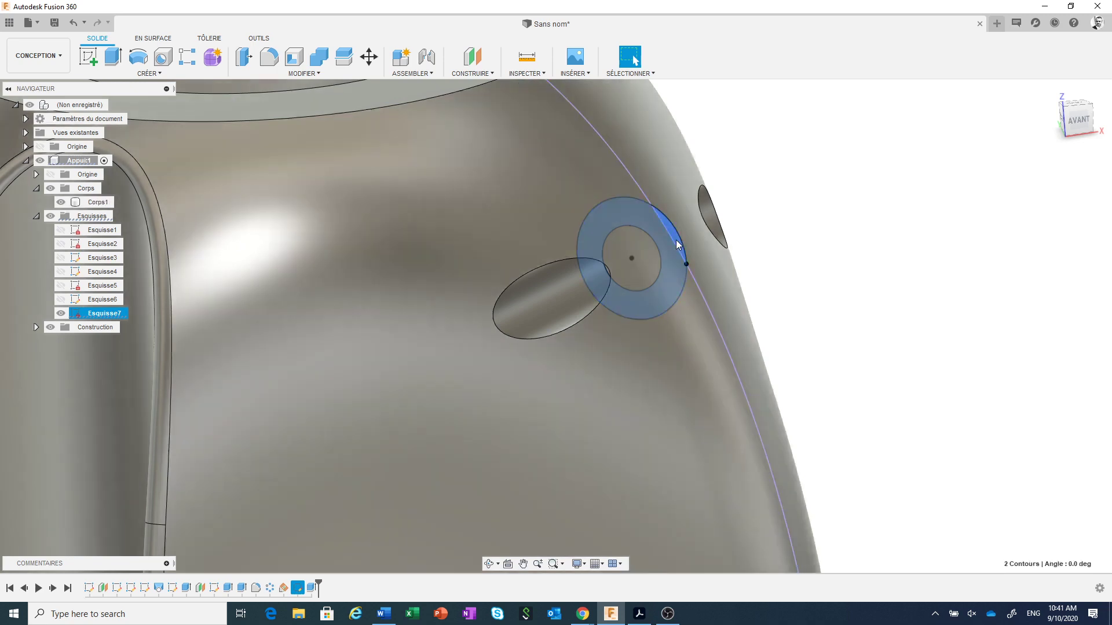
{"action": "right_click", "coordinate": [676, 240]}
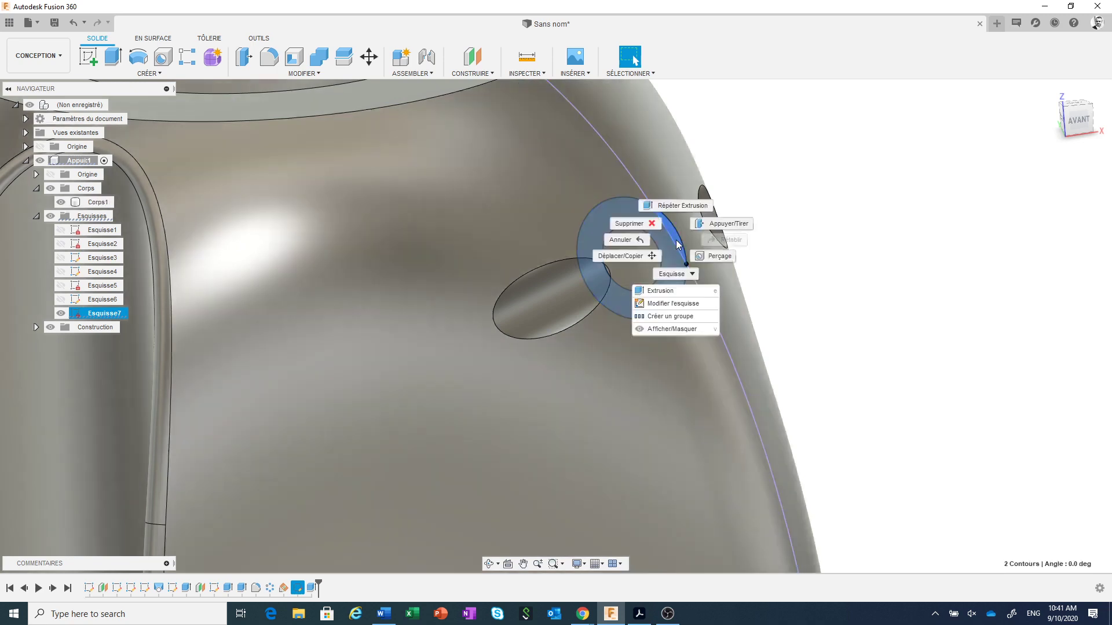
{"action": "left_click", "coordinate": [663, 291]}
{"action": "scroll", "coordinate": [872, 313], "scroll_direction": "down", "scroll_amount": 5}
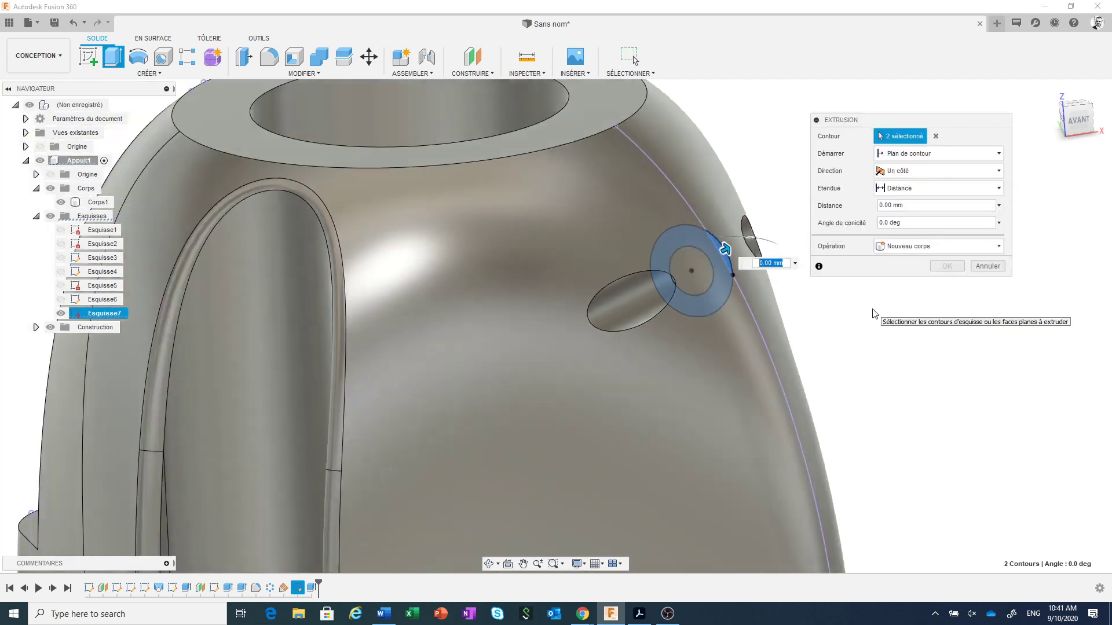
{"action": "left_click", "coordinate": [950, 173]}
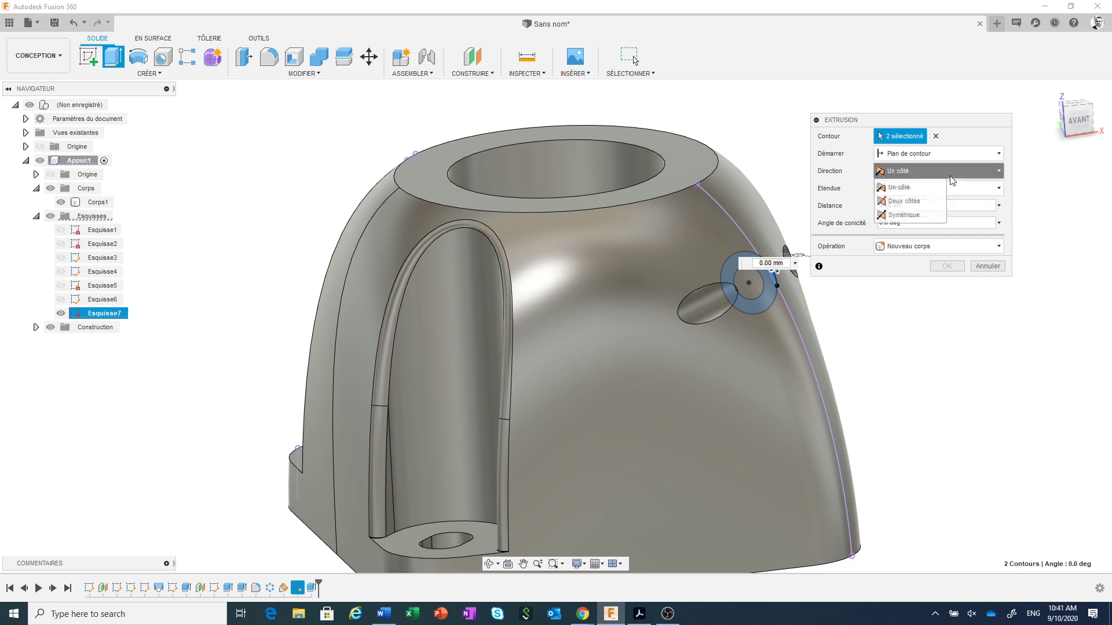
{"action": "left_click", "coordinate": [904, 215]}
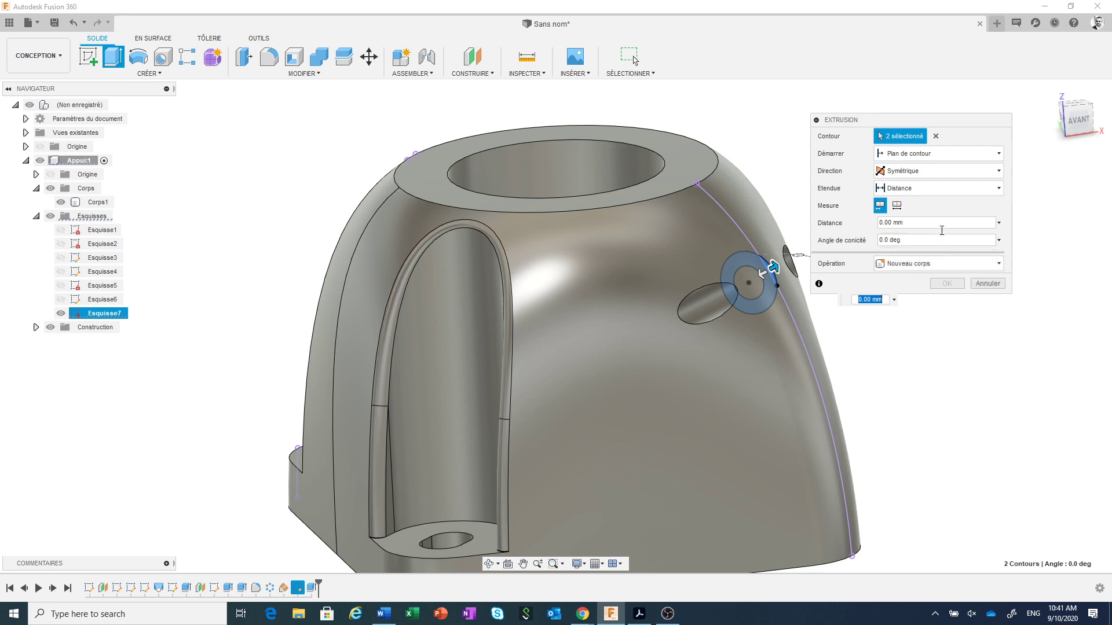
{"action": "left_click", "coordinate": [896, 205]}
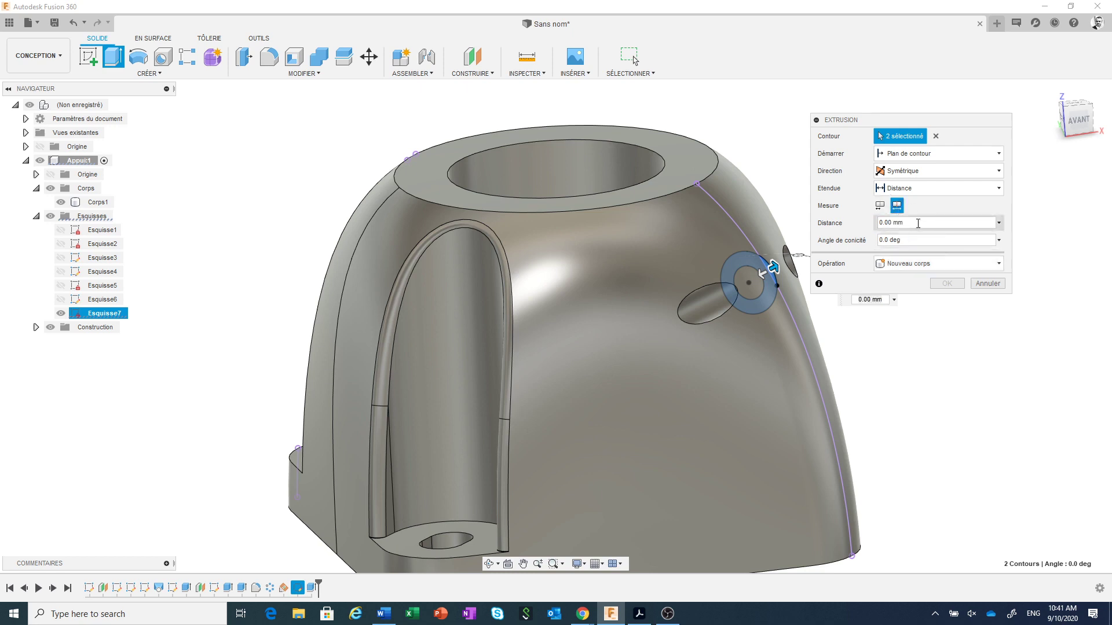
{"action": "left_click_drag", "start_coordinate": [898, 225], "coordinate": [878, 223]}
{"action": "type", "text": "14"}
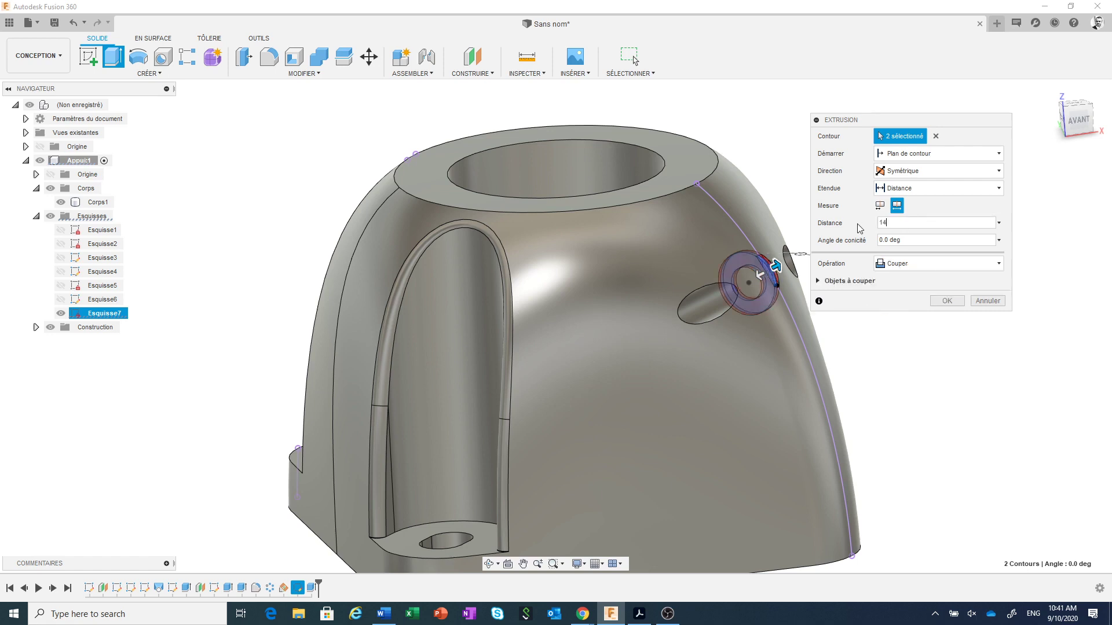
{"action": "left_click", "coordinate": [915, 267]}
{"action": "left_click", "coordinate": [907, 280]}
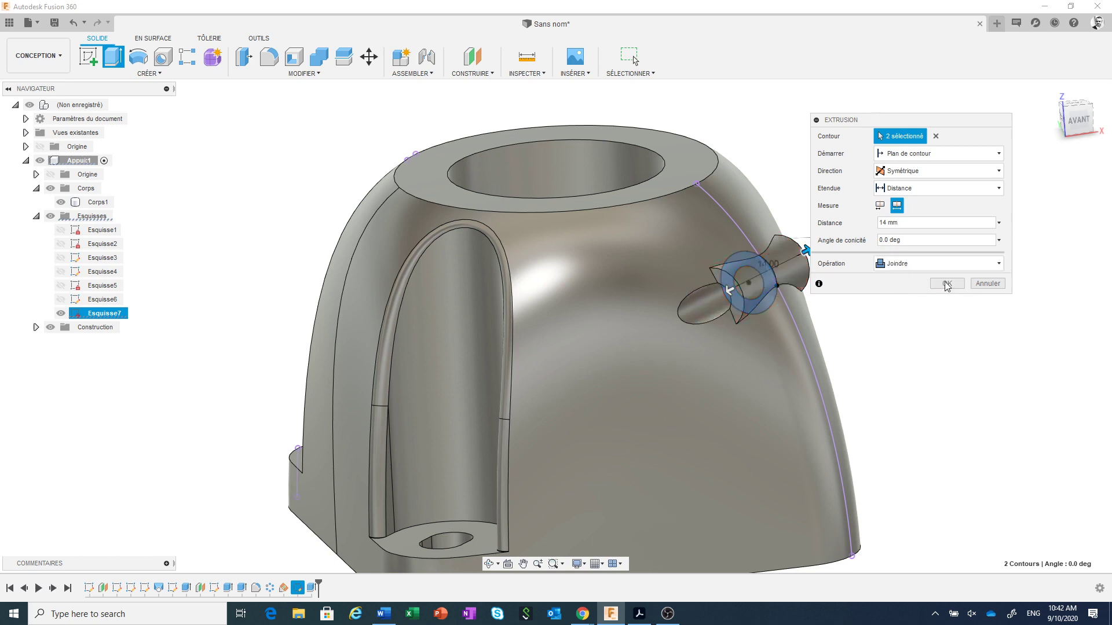
{"action": "left_click", "coordinate": [946, 285]}
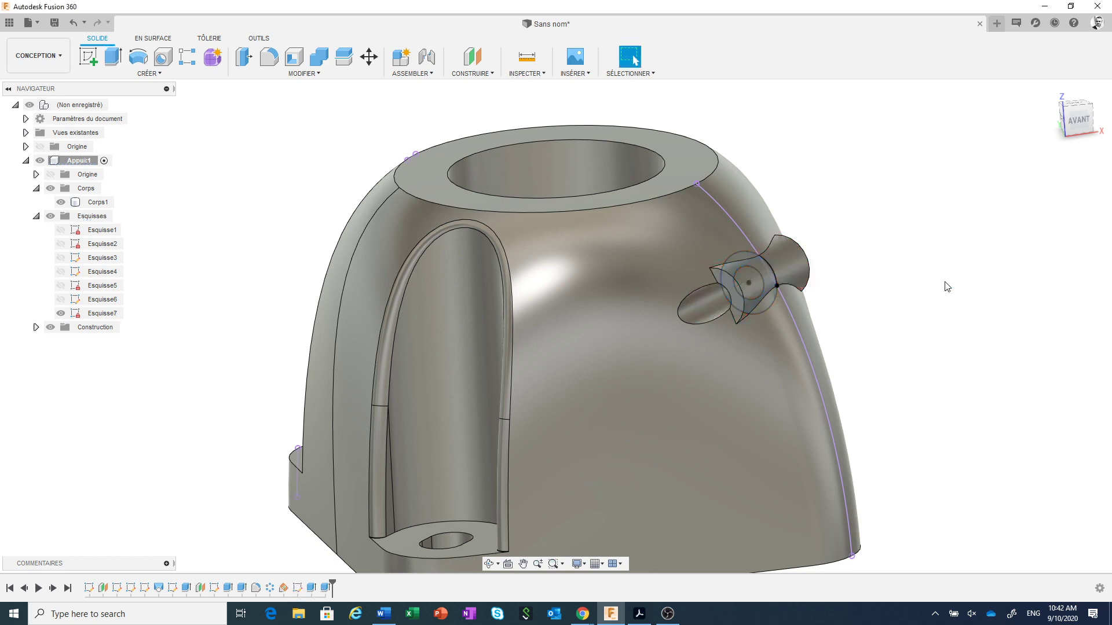
- Extrude the ring between the circles and the sliver beyond the profile curve as a cut with extent Tout, starting from the boss's front end face outward
{"action": "scroll", "coordinate": [833, 268], "scroll_direction": "up", "scroll_amount": 1}
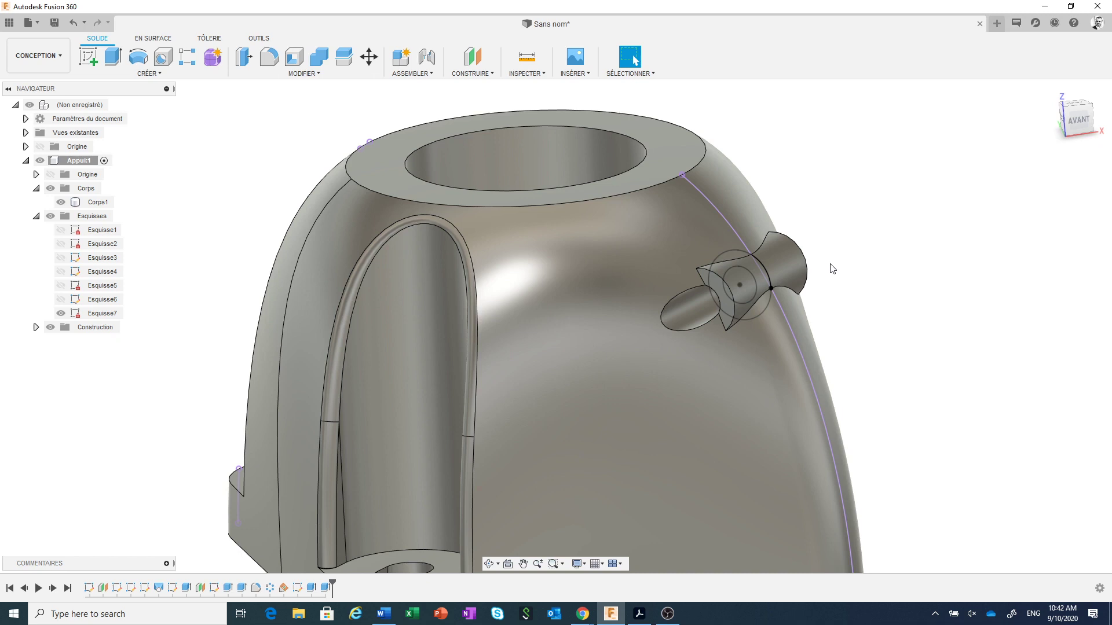
{"action": "left_click", "coordinate": [697, 311]}
{"action": "scroll", "coordinate": [818, 317], "scroll_direction": "up", "scroll_amount": 2}
{"action": "scroll", "coordinate": [817, 318], "scroll_direction": "up", "scroll_amount": 2}
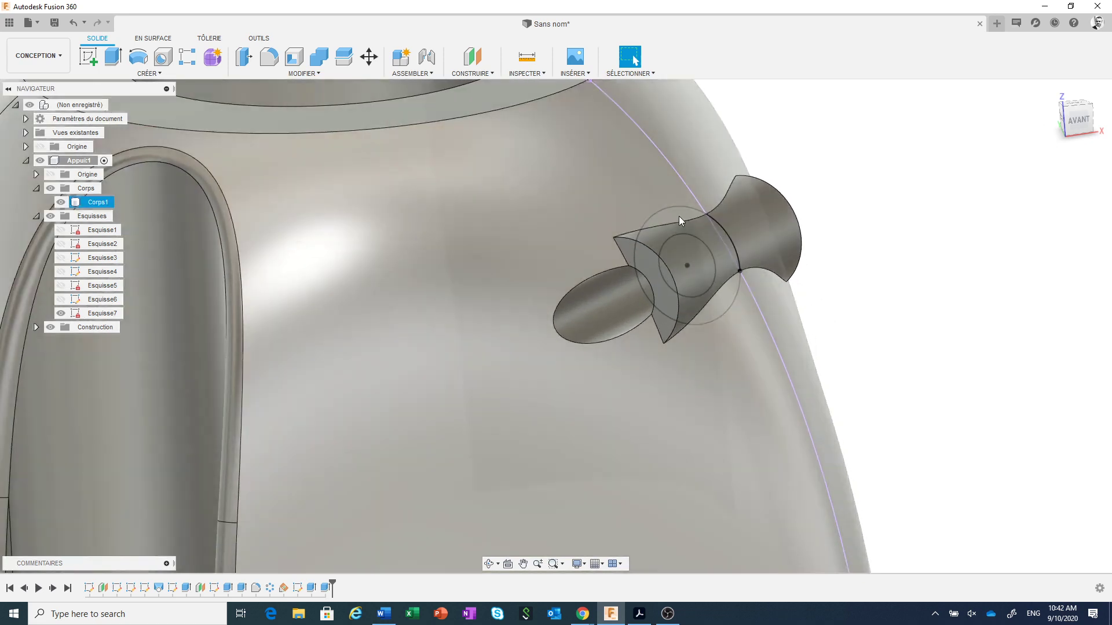
{"action": "left_click", "coordinate": [676, 216]}
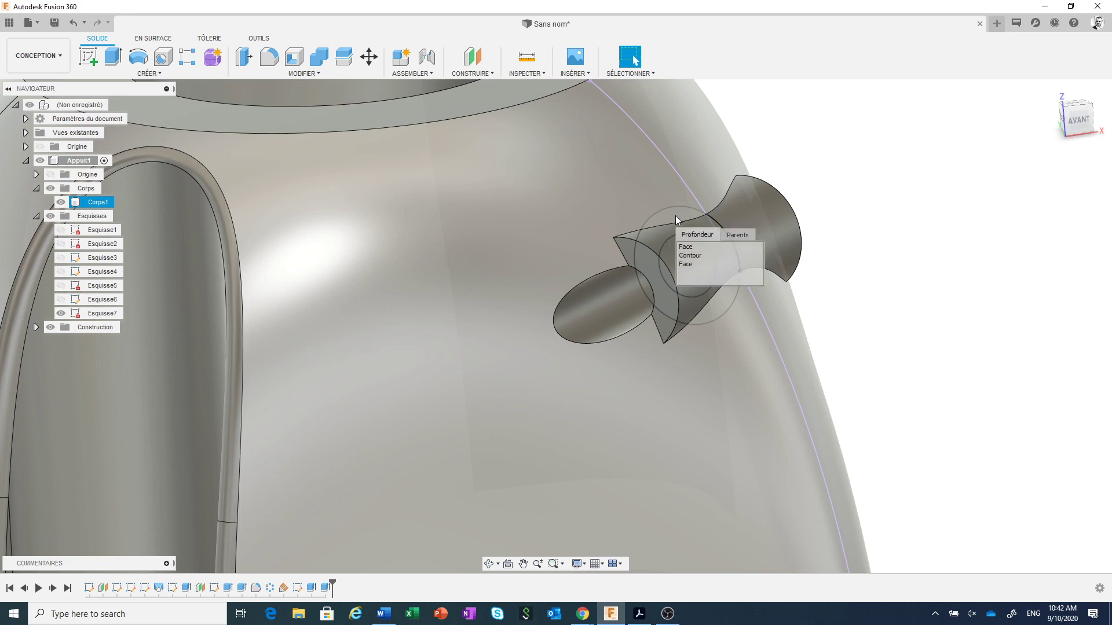
{"action": "left_click", "coordinate": [689, 252]}
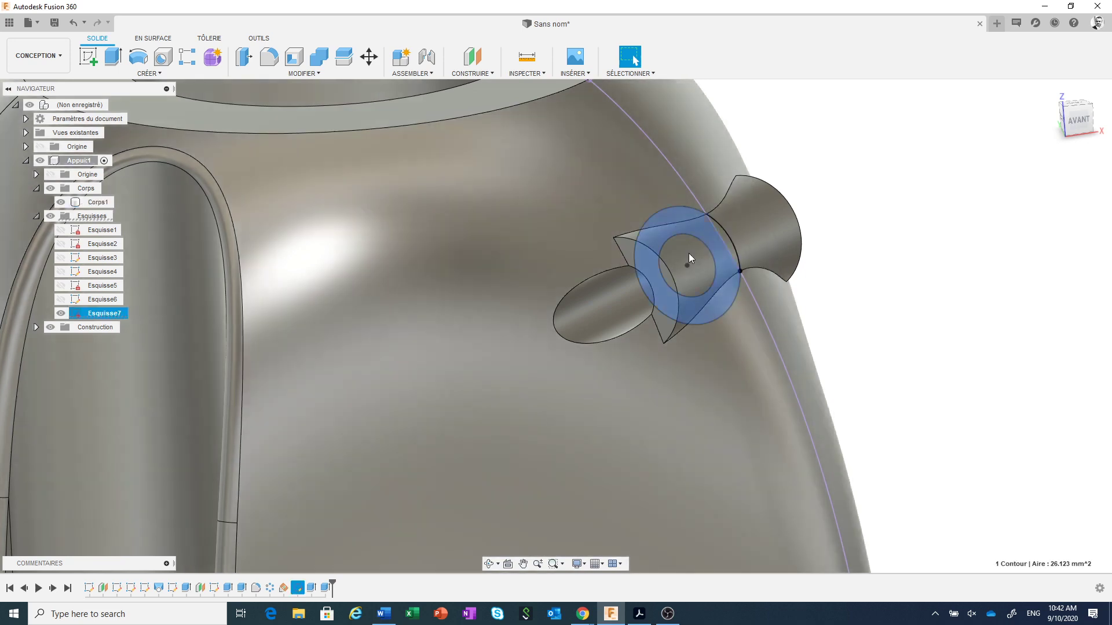
{"action": "left_click", "coordinate": [732, 245]}
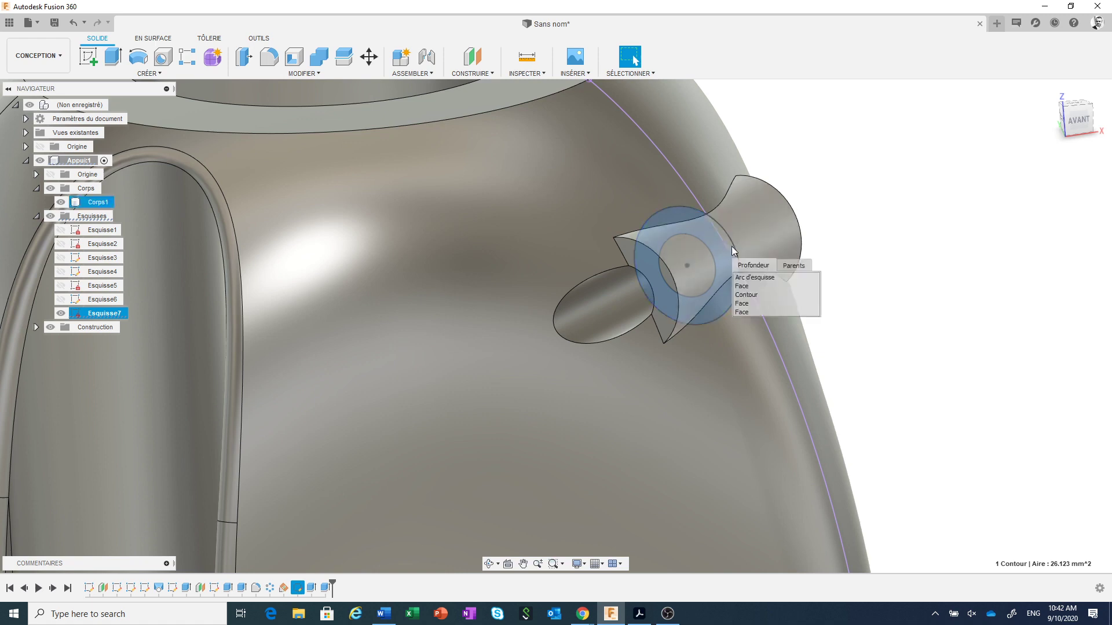
{"action": "left_click", "coordinate": [745, 296]}
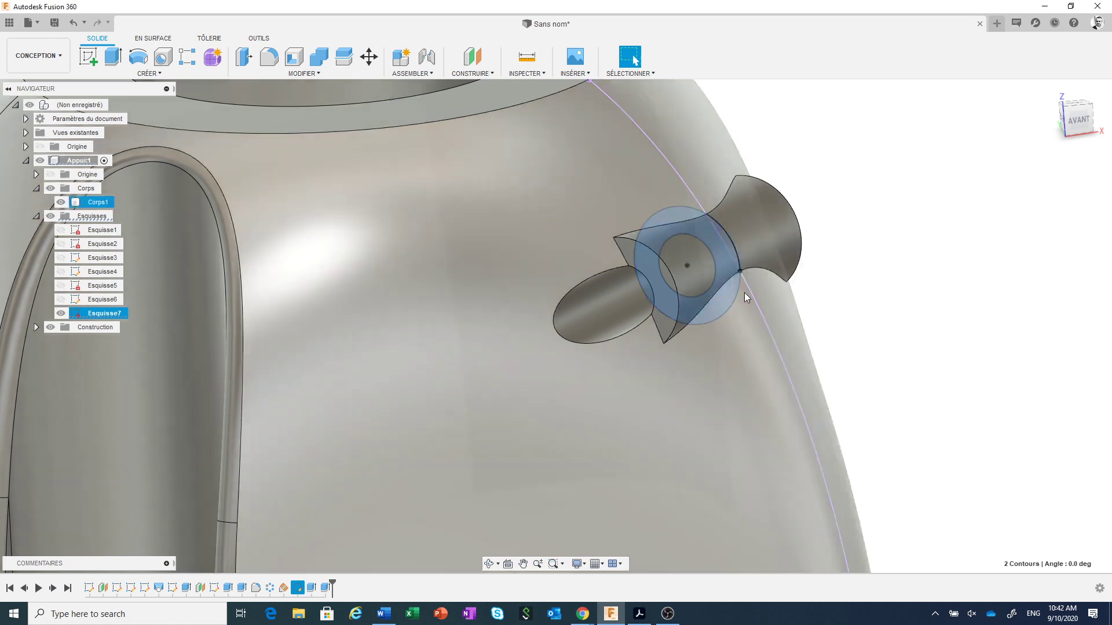
{"action": "right_click", "coordinate": [905, 298]}
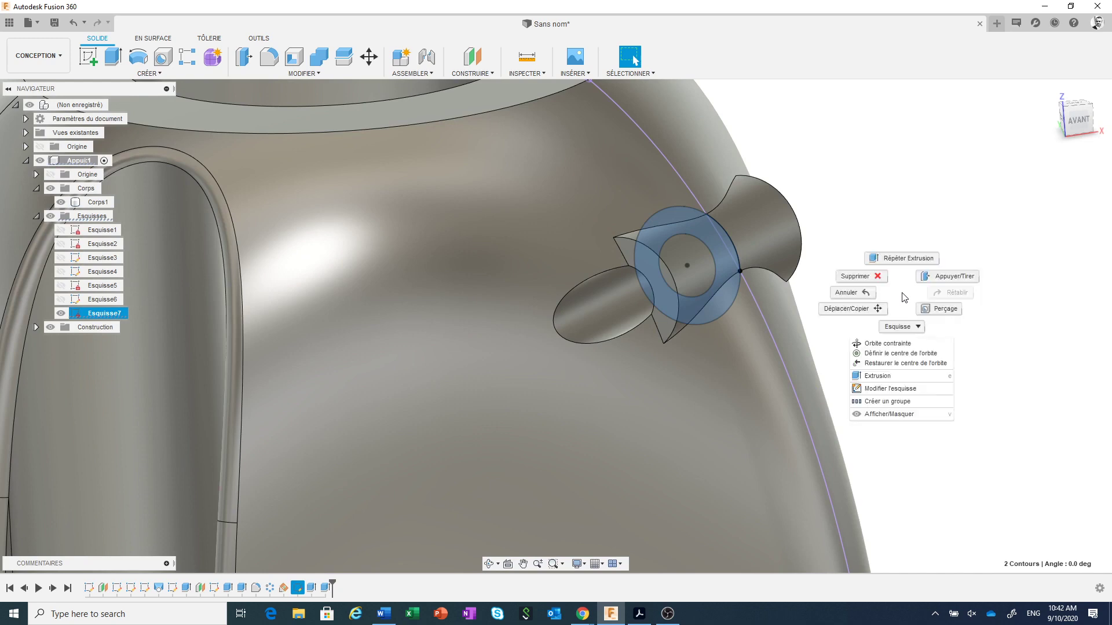
{"action": "left_click", "coordinate": [889, 378]}
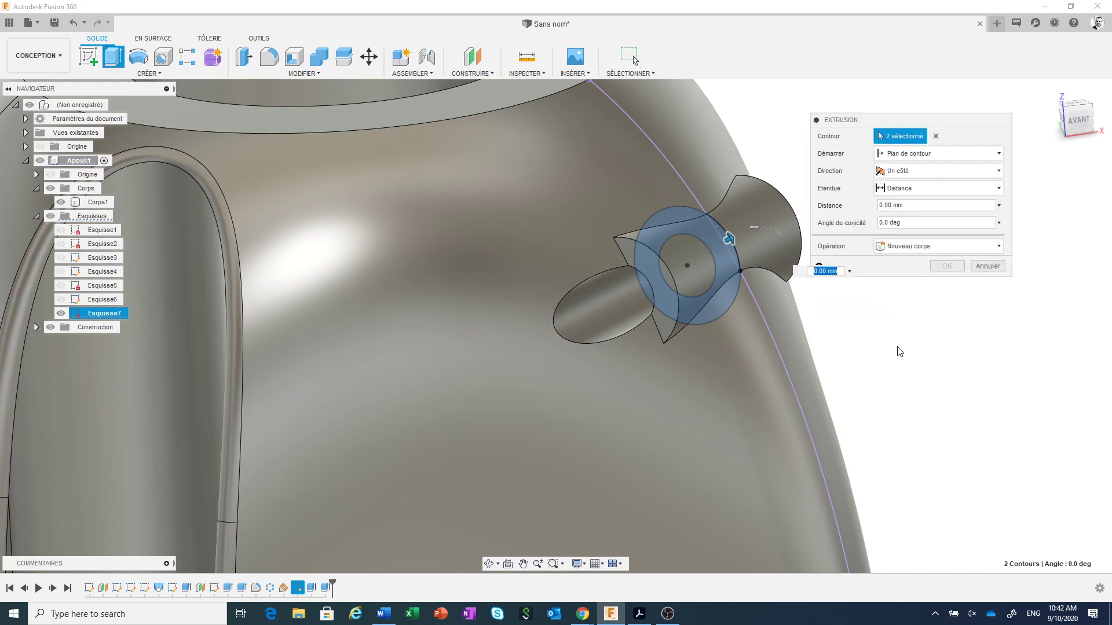
{"action": "left_click_drag", "start_coordinate": [934, 123], "coordinate": [945, 101]}
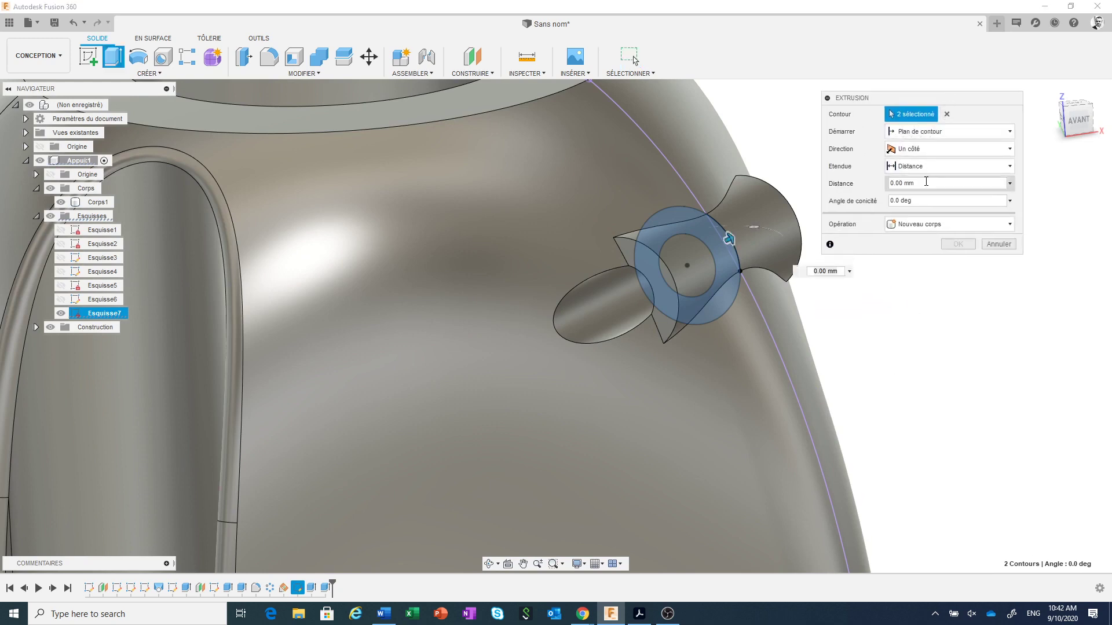
{"action": "left_click", "coordinate": [934, 133]}
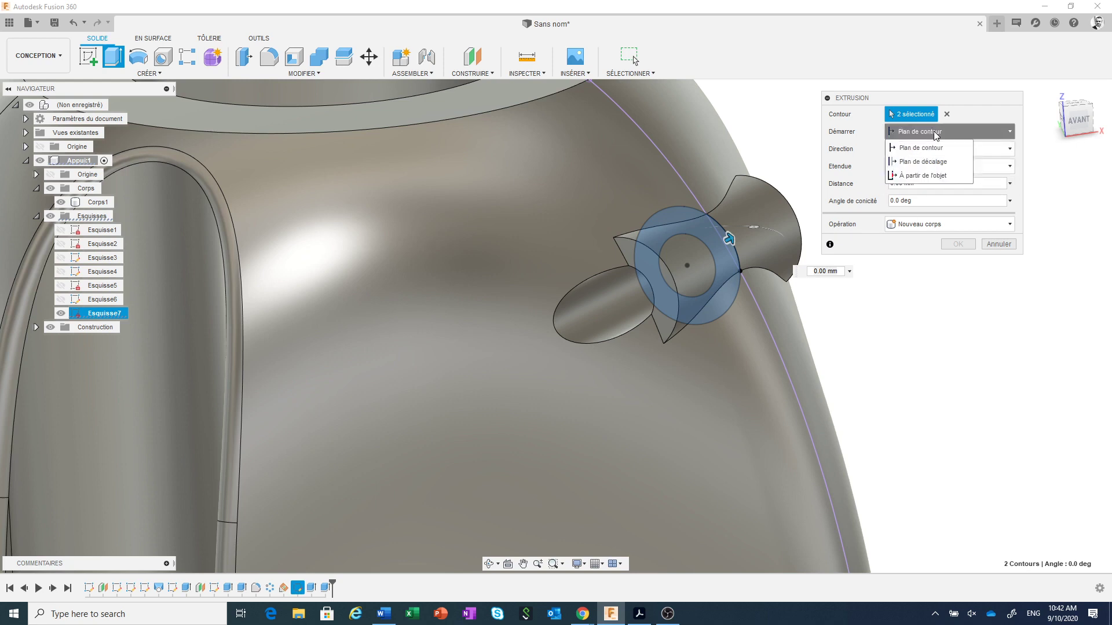
{"action": "left_click", "coordinate": [927, 176]}
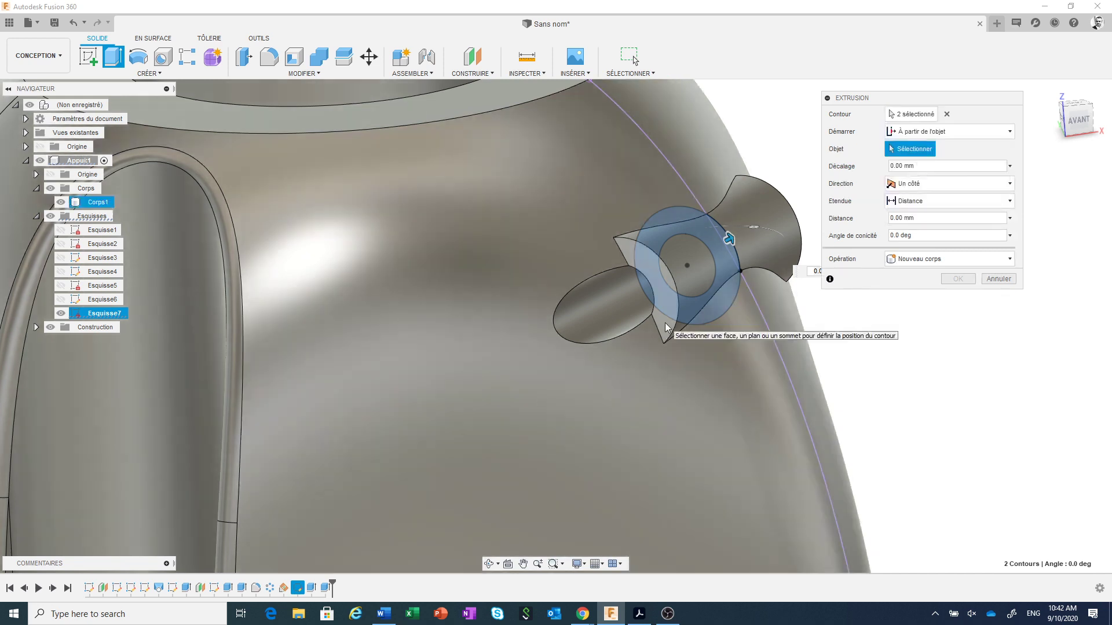
{"action": "left_click", "coordinate": [666, 327]}
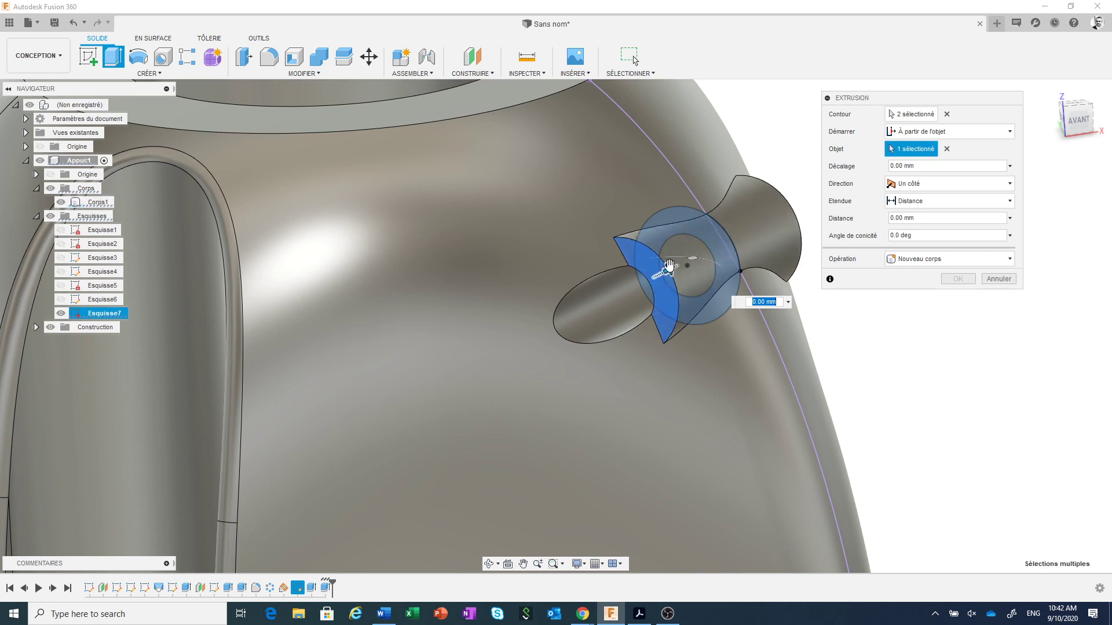
{"action": "left_click_drag", "start_coordinate": [667, 270], "coordinate": [528, 330]}
{"action": "left_click", "coordinate": [970, 207]}
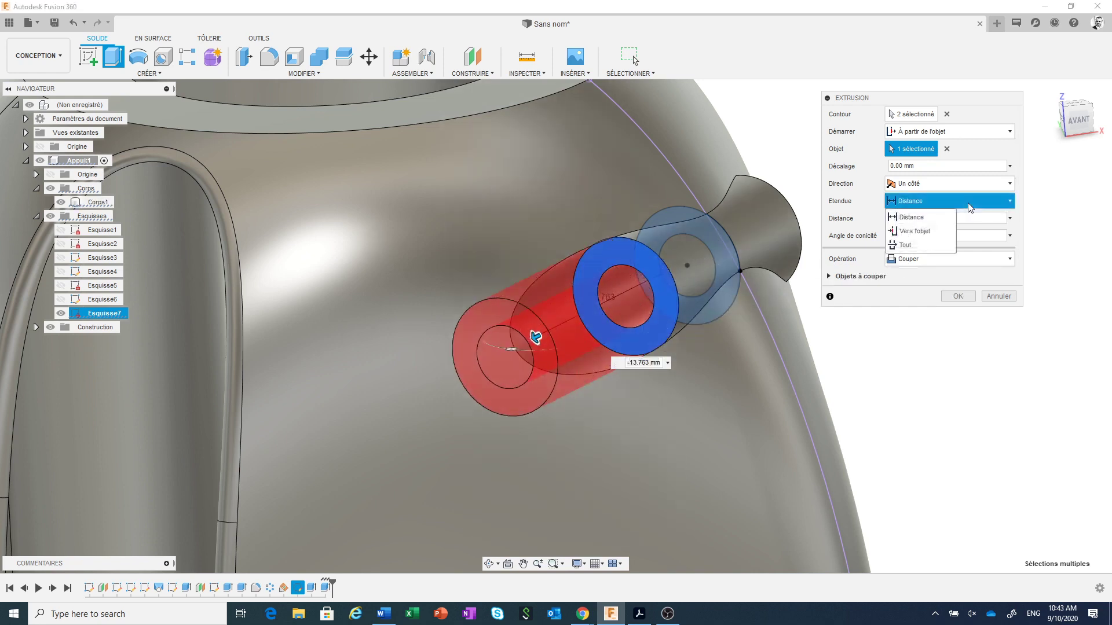
{"action": "left_click", "coordinate": [948, 245]}
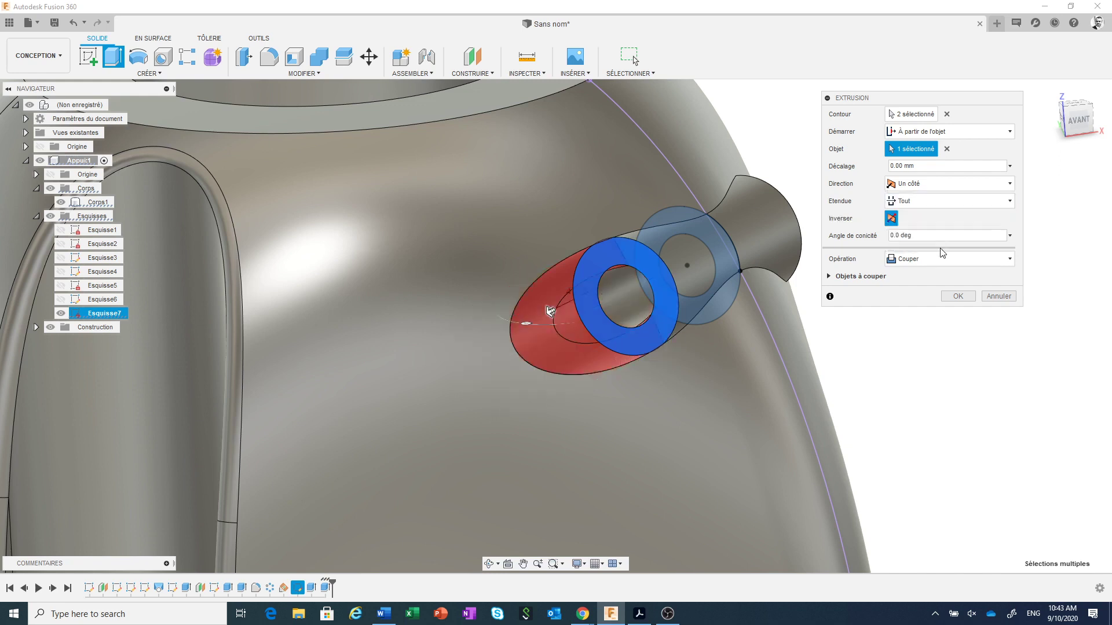
{"action": "left_click", "coordinate": [957, 296]}
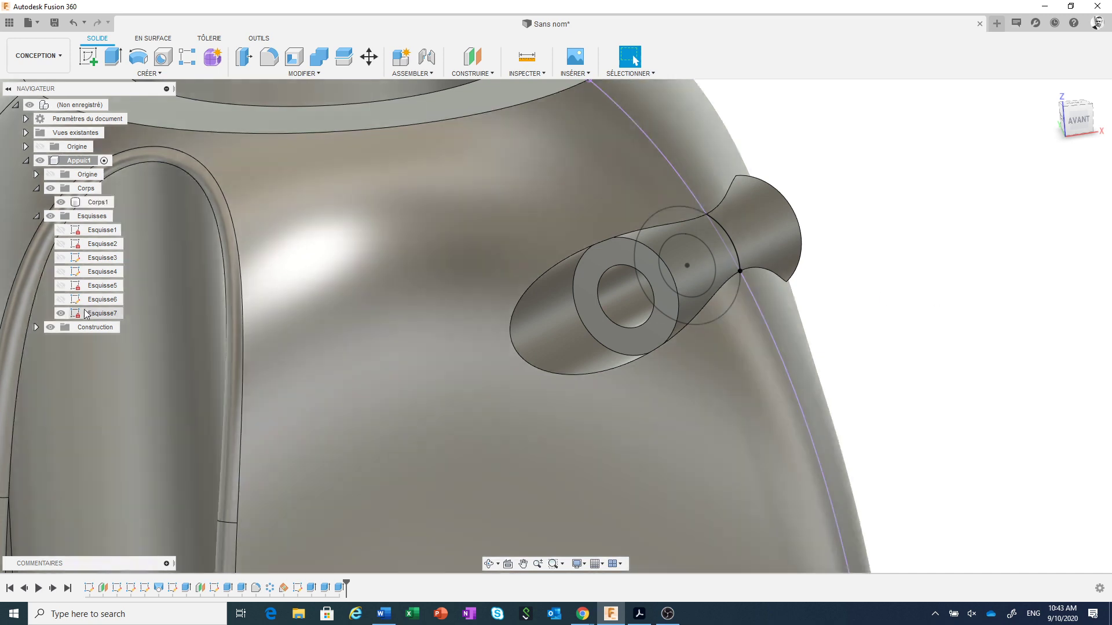
- Hide the clamping hole sketch Esquisse7
{"action": "left_click", "coordinate": [81, 314]}
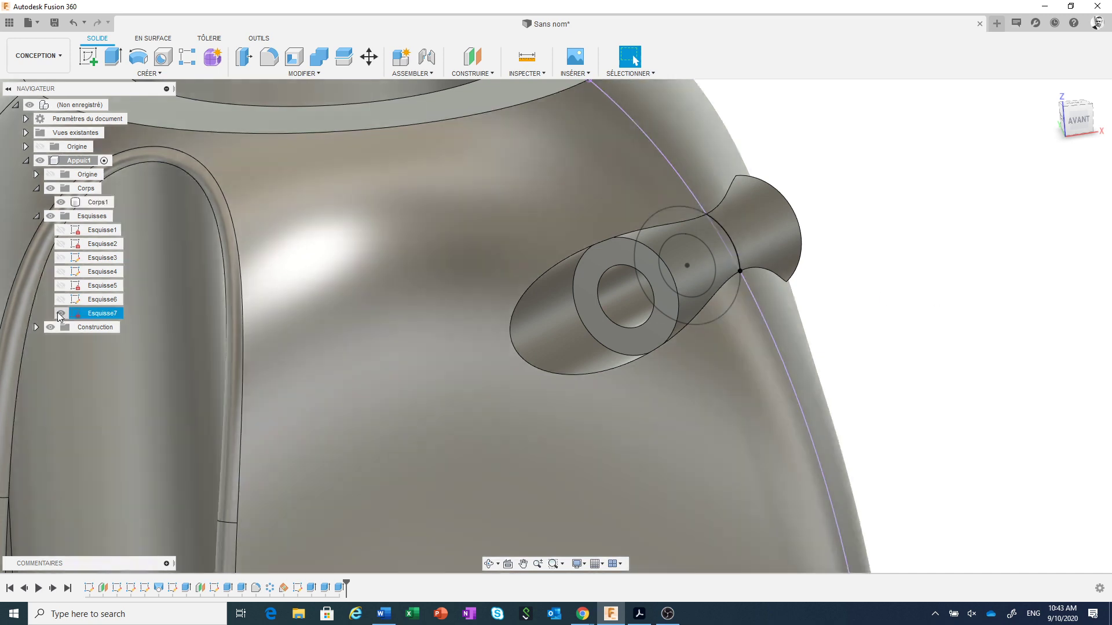
{"action": "left_click", "coordinate": [61, 314]}
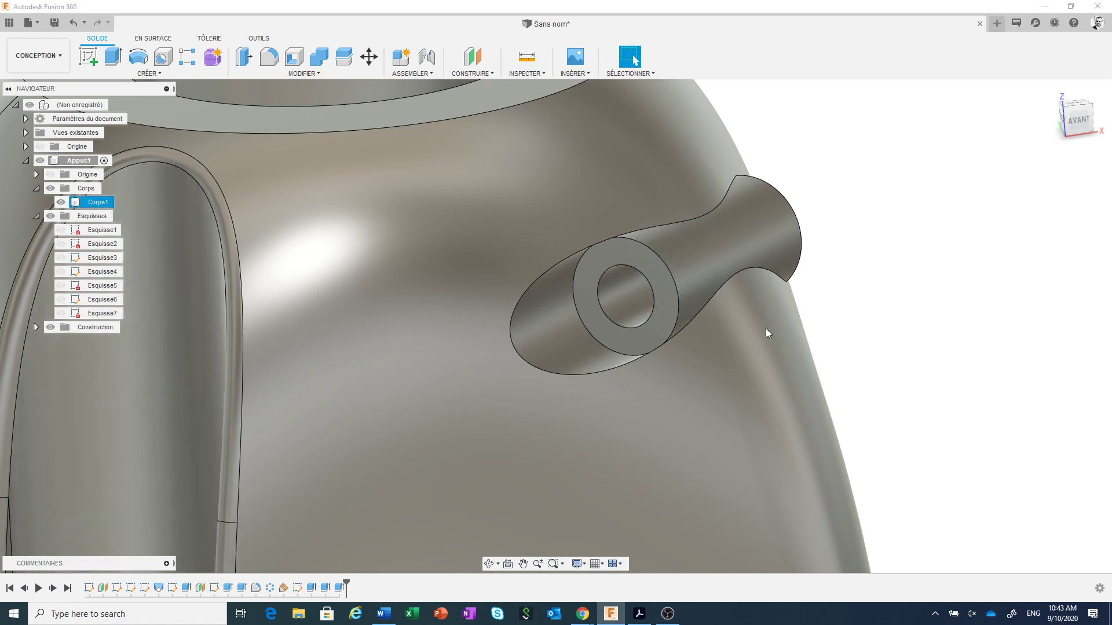
{"action": "scroll", "coordinate": [871, 326], "scroll_direction": "down", "scroll_amount": 5}
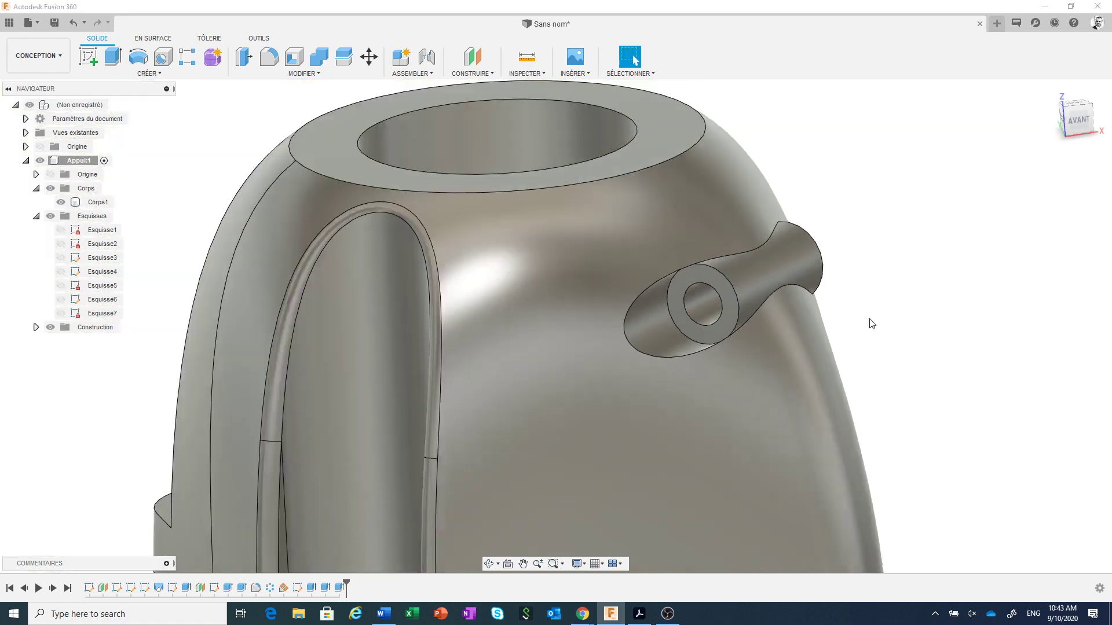
- Consult the Bottom_Corner drawing in Adobe Acrobat, return to Fusion 360 and create a sketch on the boss's opposite, crescent-shaped end face
{"action": "left_click", "coordinate": [643, 620]}
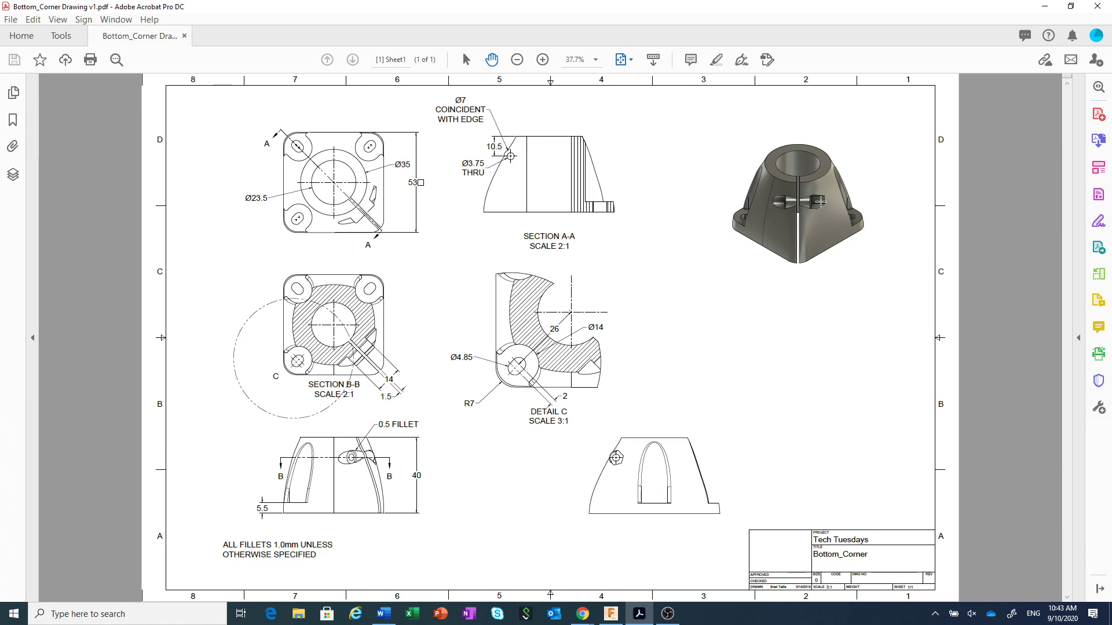
{"action": "left_click", "coordinate": [611, 614]}
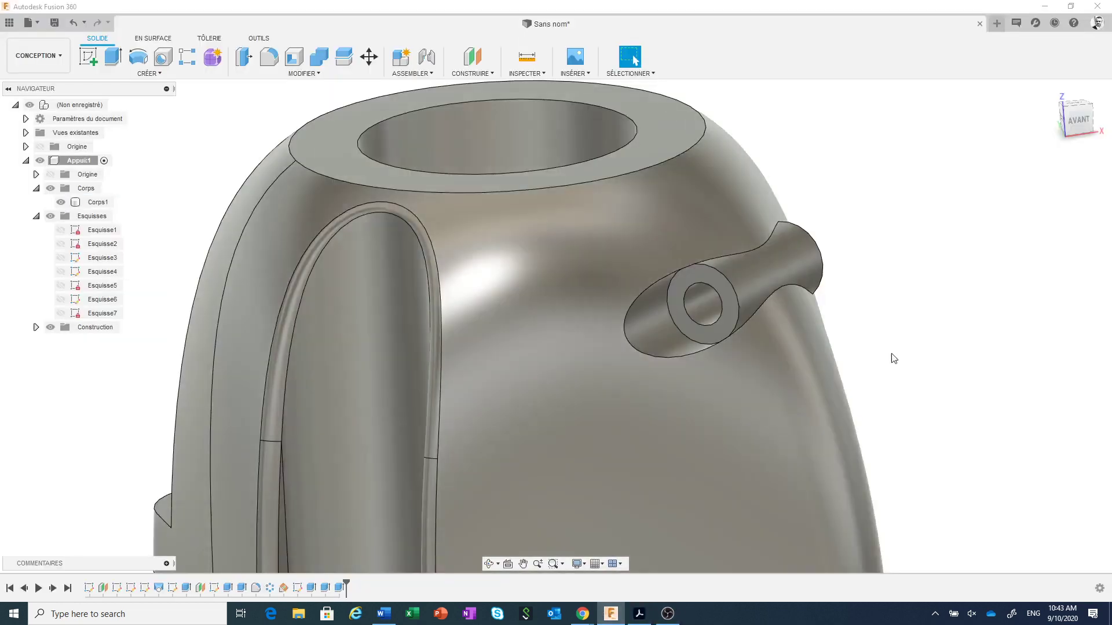
{"action": "scroll", "coordinate": [934, 365], "scroll_direction": "down", "scroll_amount": 1}
{"action": "scroll", "coordinate": [934, 365], "scroll_direction": "down", "scroll_amount": 1}
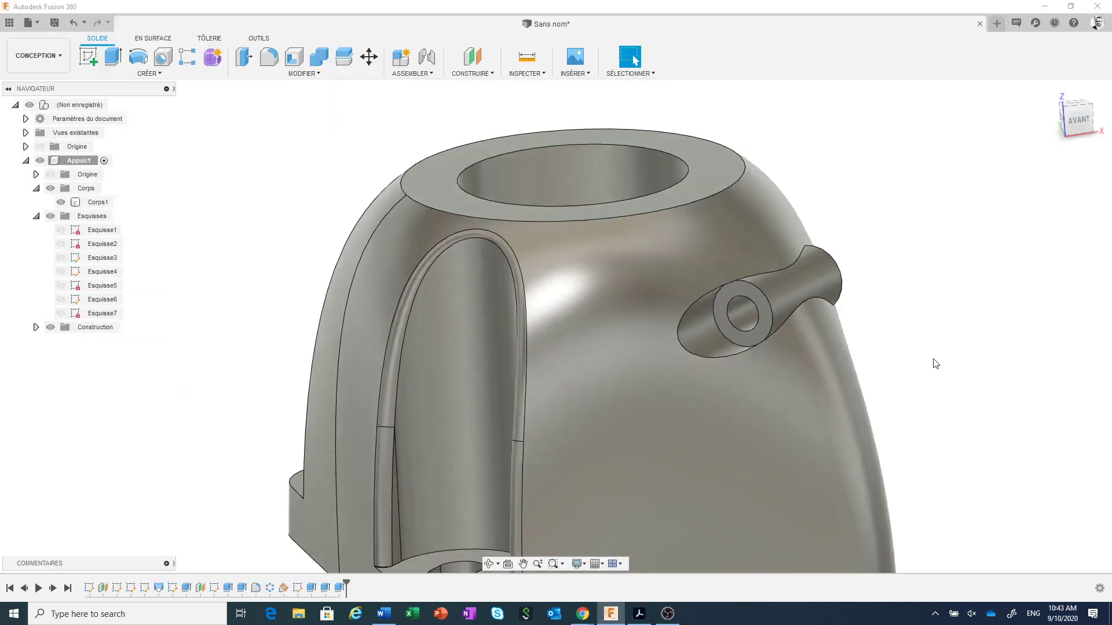
{"action": "middle_click_drag", "start_coordinate": [934, 364], "coordinate": [860, 332], "text": "shift"}
{"action": "scroll", "coordinate": [768, 380], "scroll_direction": "down", "scroll_amount": 1}
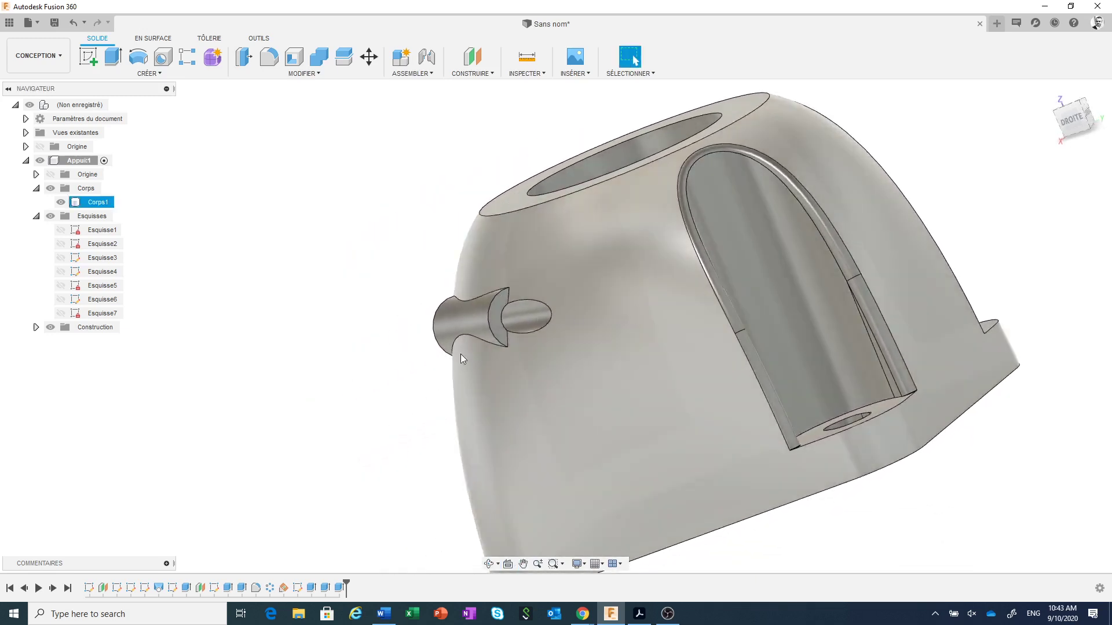
{"action": "scroll", "coordinate": [462, 357], "scroll_direction": "up", "scroll_amount": 2}
{"action": "left_click", "coordinate": [507, 309]}
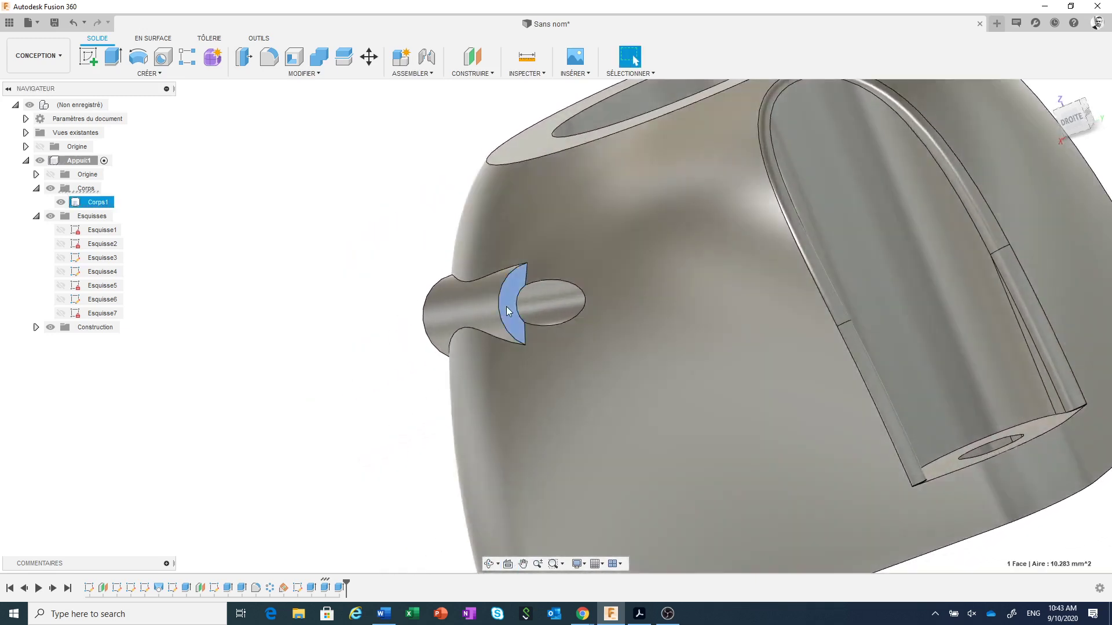
{"action": "right_click", "coordinate": [506, 309]}
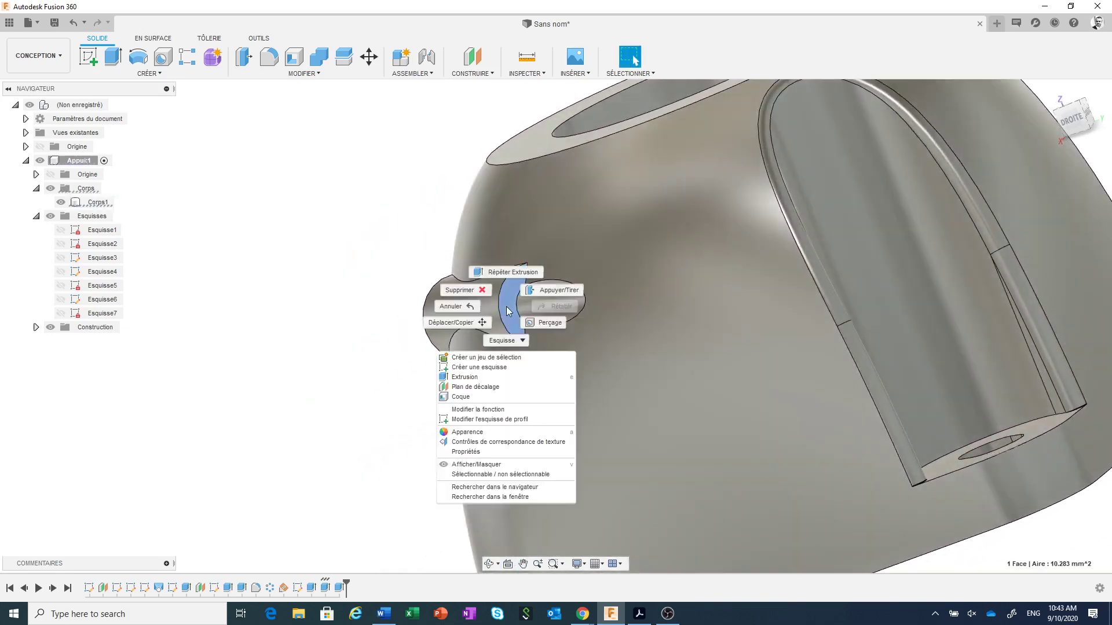
{"action": "left_click", "coordinate": [491, 367]}
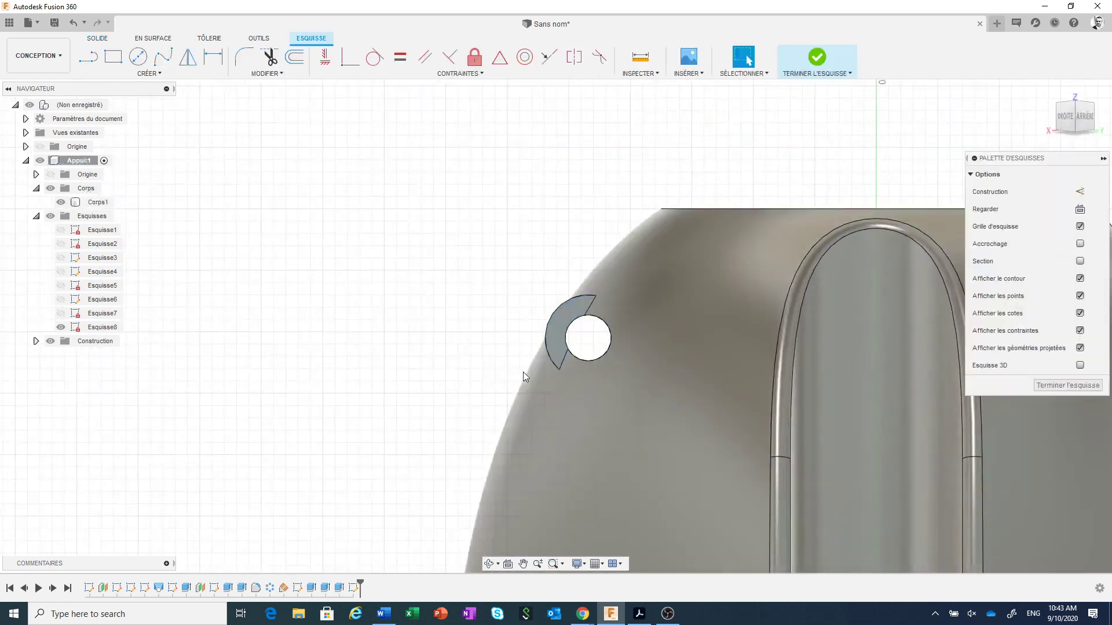
- Draw a six-sided circumscribed polygon centred on the clamping hole, with a 3.5 mm inner radius matching the boss's outer edge
{"action": "left_click", "coordinate": [154, 75]}
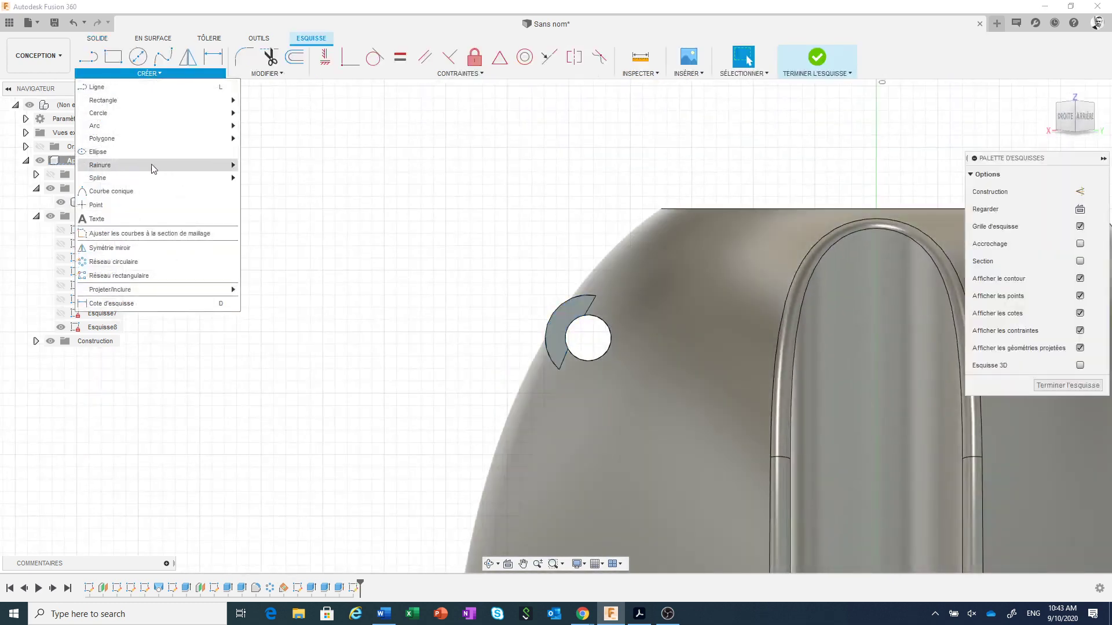
{"action": "mouse_move", "coordinate": [176, 165]}
{"action": "mouse_move", "coordinate": [195, 138]}
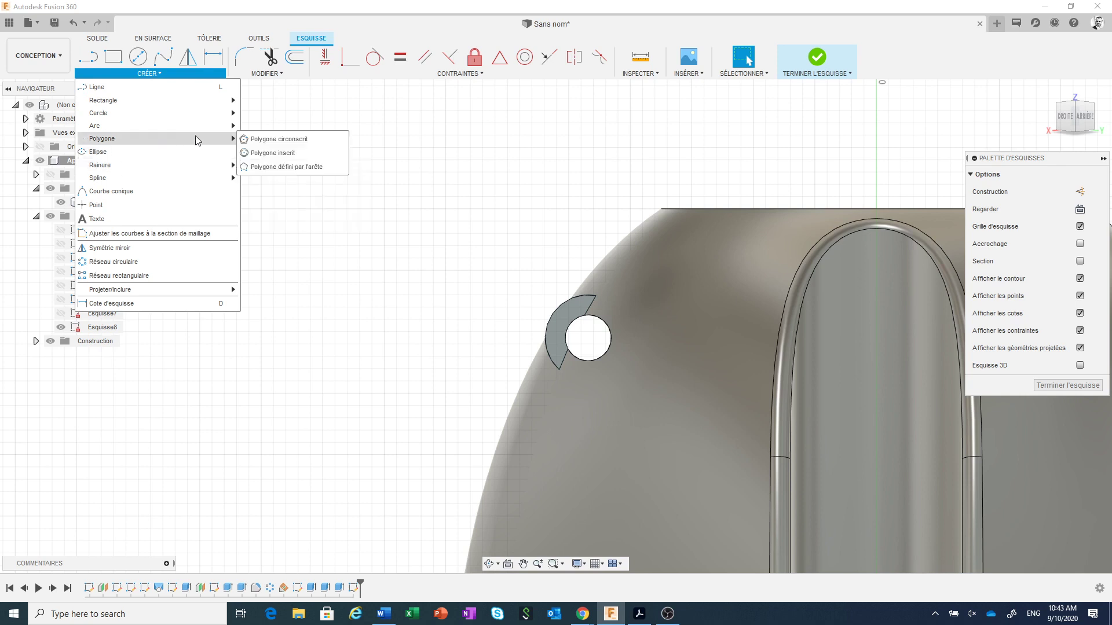
{"action": "left_click", "coordinate": [274, 139]}
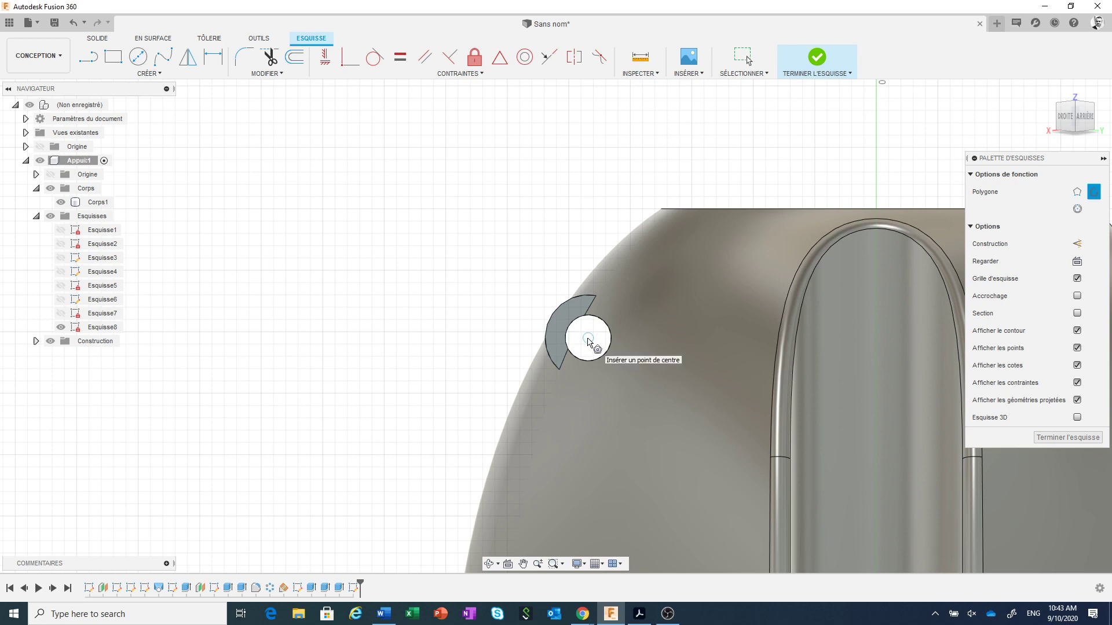
{"action": "left_click", "coordinate": [587, 338]}
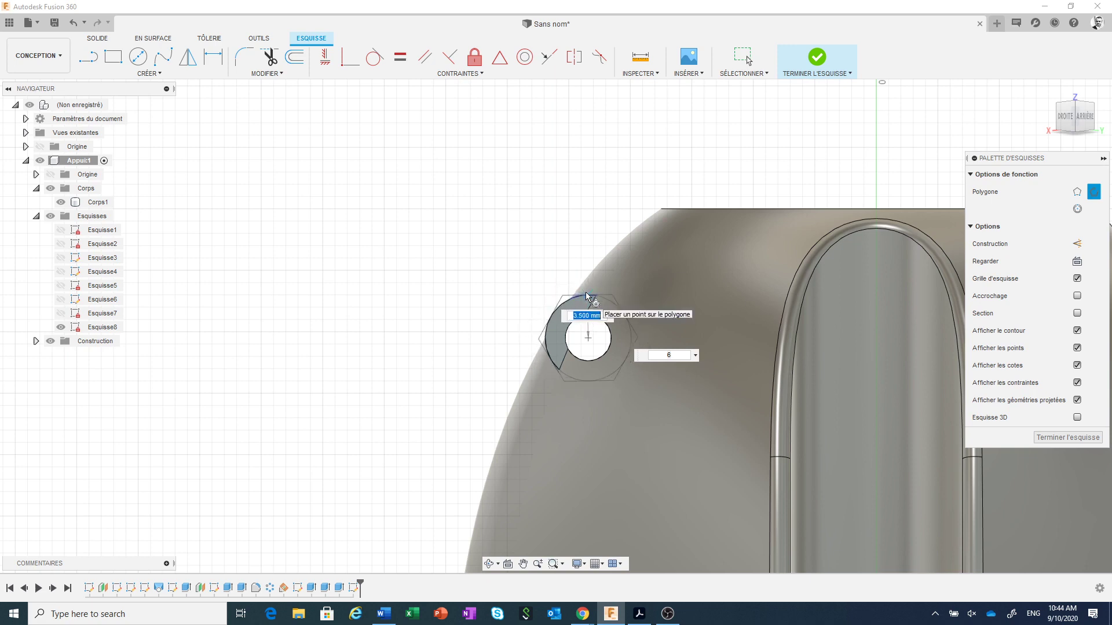
{"action": "left_click", "coordinate": [590, 294]}
{"action": "right_click", "coordinate": [537, 262]}
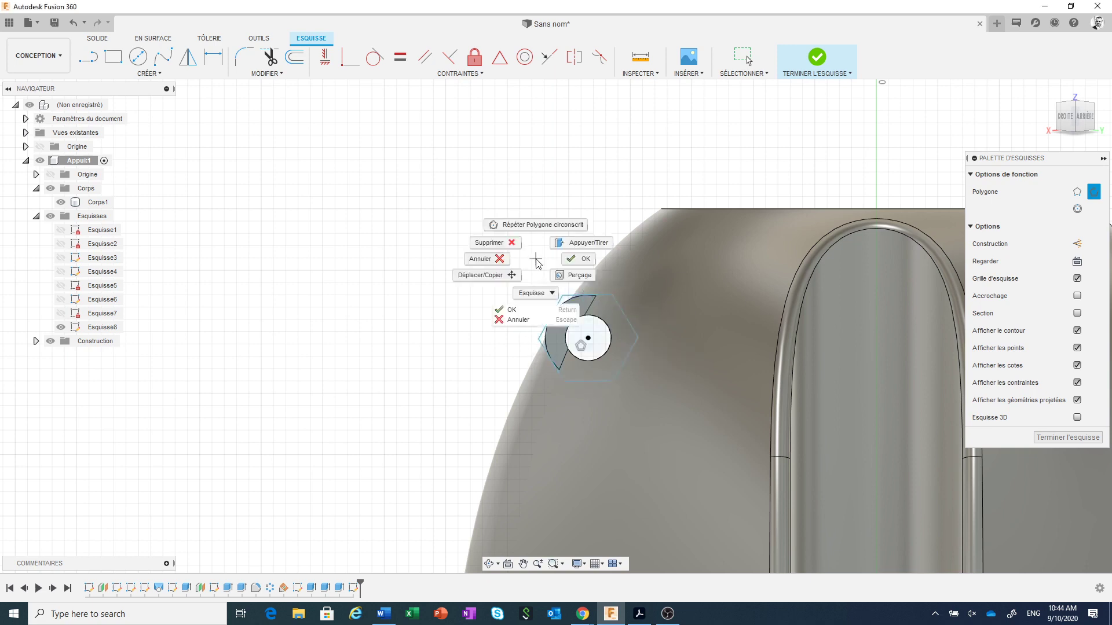
{"action": "left_click", "coordinate": [576, 251]}
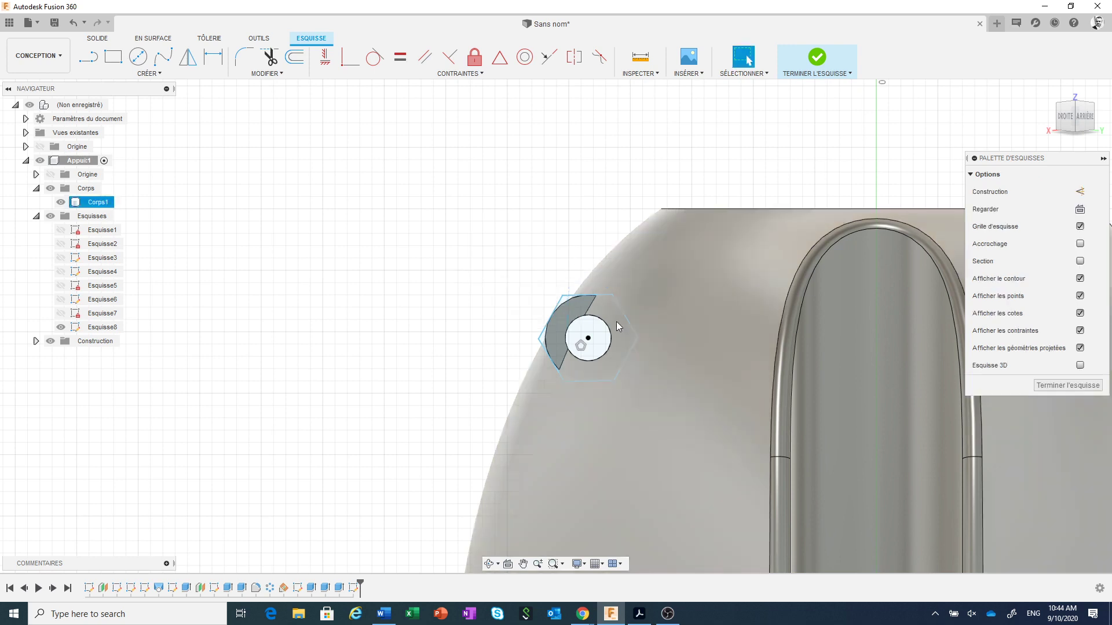
- Extrude all regions of the hexagon, including the central circle and outer slivers, as an outward cut with extent Tout from the boss's end face
{"action": "left_click", "coordinate": [616, 322]}
{"action": "left_click", "coordinate": [631, 361]}
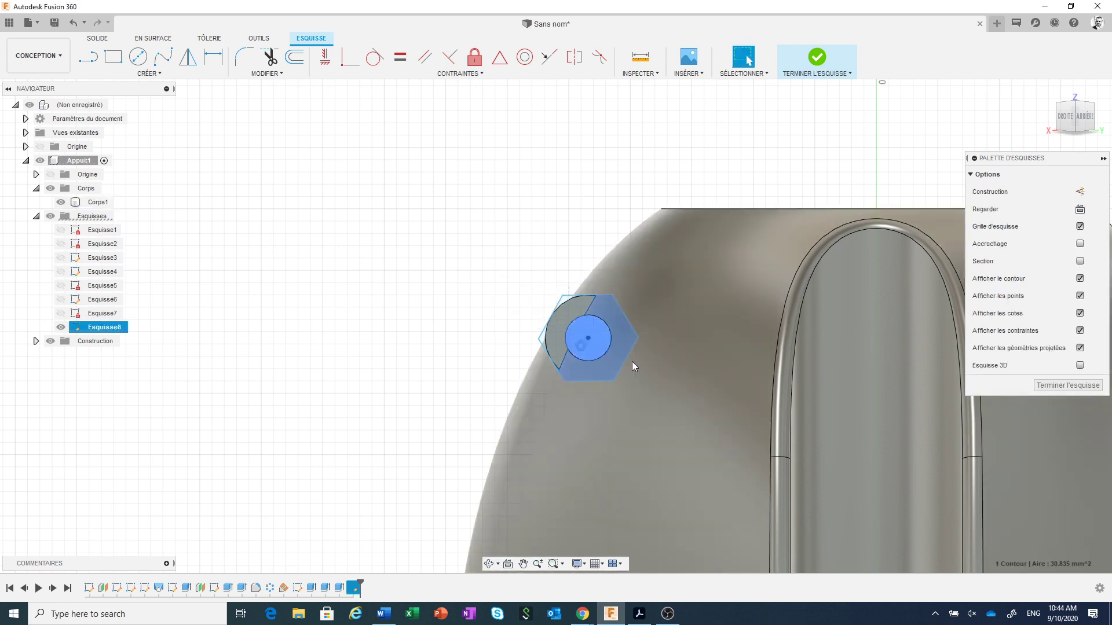
{"action": "left_click", "coordinate": [575, 311]}
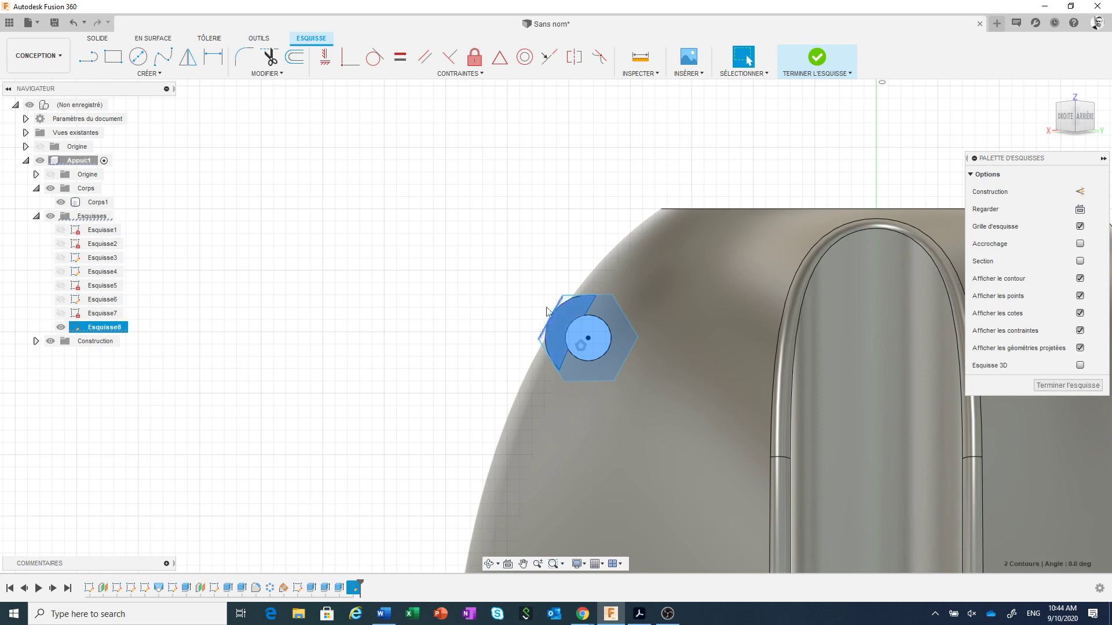
{"action": "scroll", "coordinate": [545, 310], "scroll_direction": "up", "scroll_amount": 3}
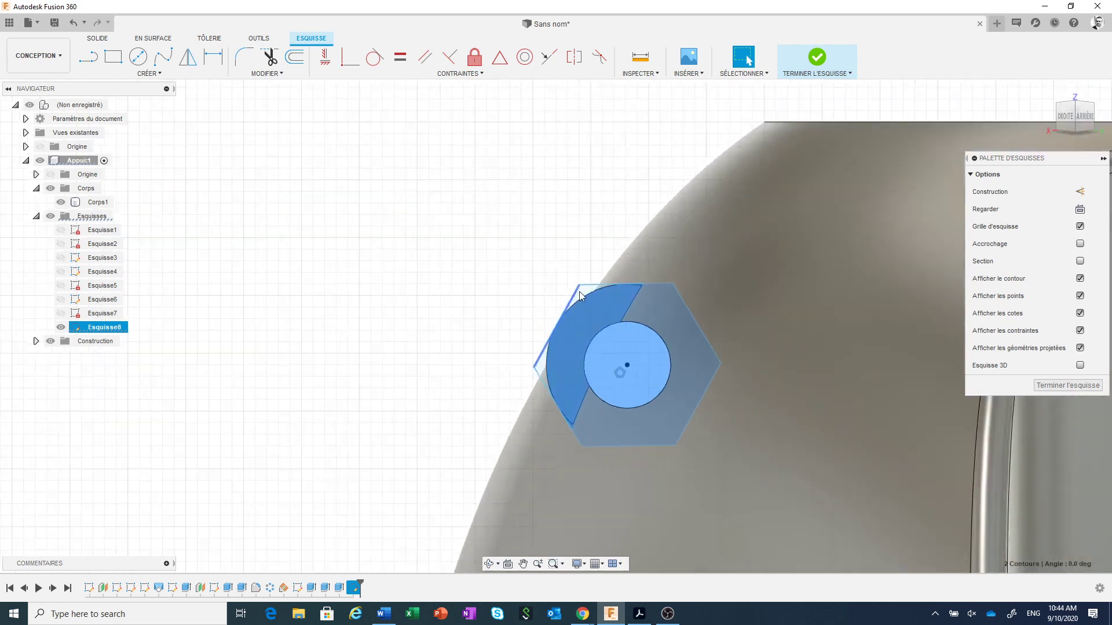
{"action": "left_click", "coordinate": [583, 296]}
{"action": "right_click", "coordinate": [544, 371]}
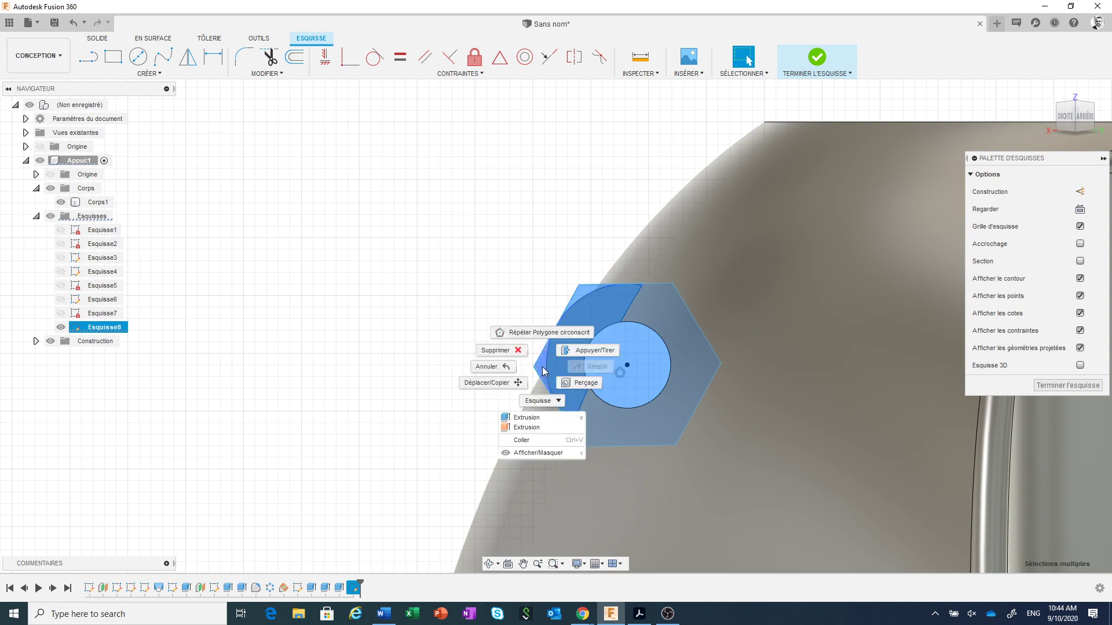
{"action": "left_click", "coordinate": [526, 417]}
{"action": "scroll", "coordinate": [435, 321], "scroll_direction": "down", "scroll_amount": 3}
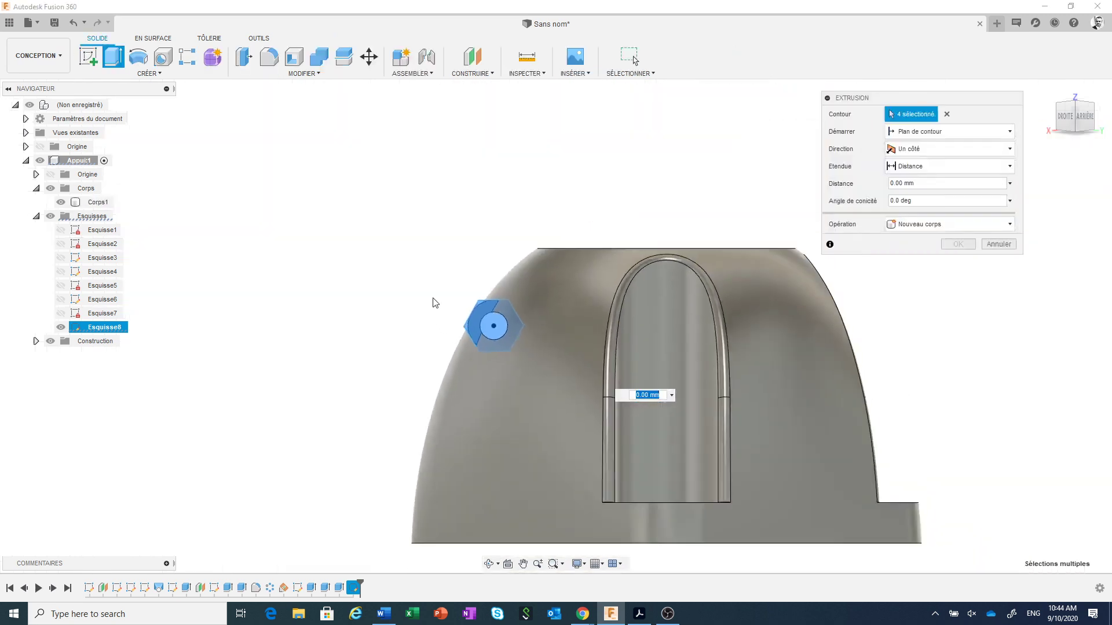
{"action": "middle_click_drag", "start_coordinate": [432, 275], "coordinate": [589, 394], "text": "shift"}
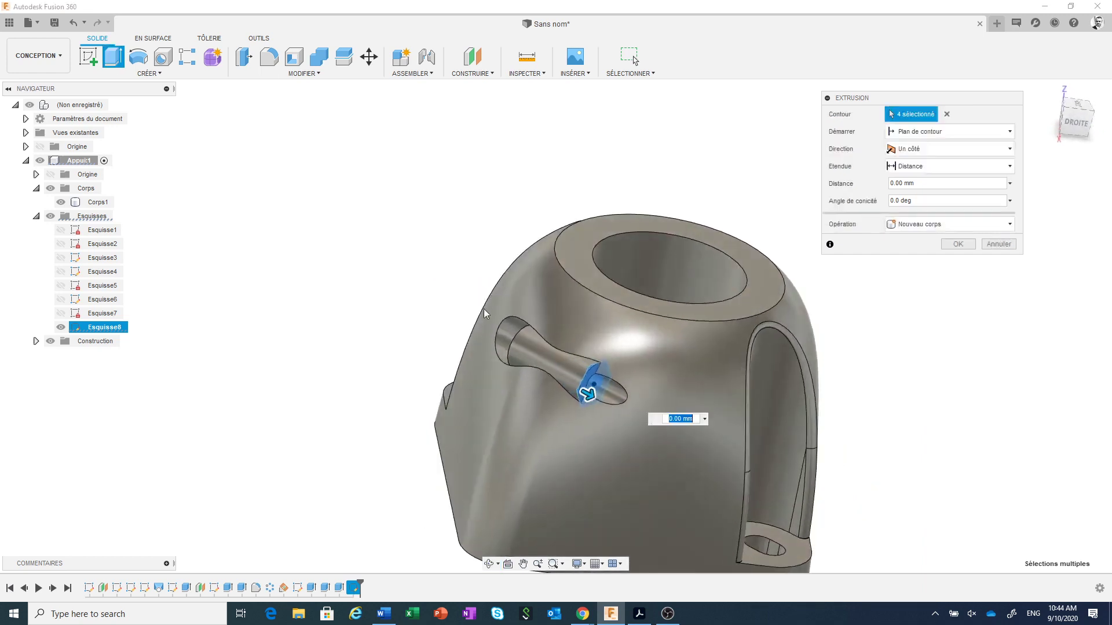
{"action": "left_click_drag", "start_coordinate": [589, 394], "coordinate": [736, 473]}
{"action": "left_click", "coordinate": [949, 166]}
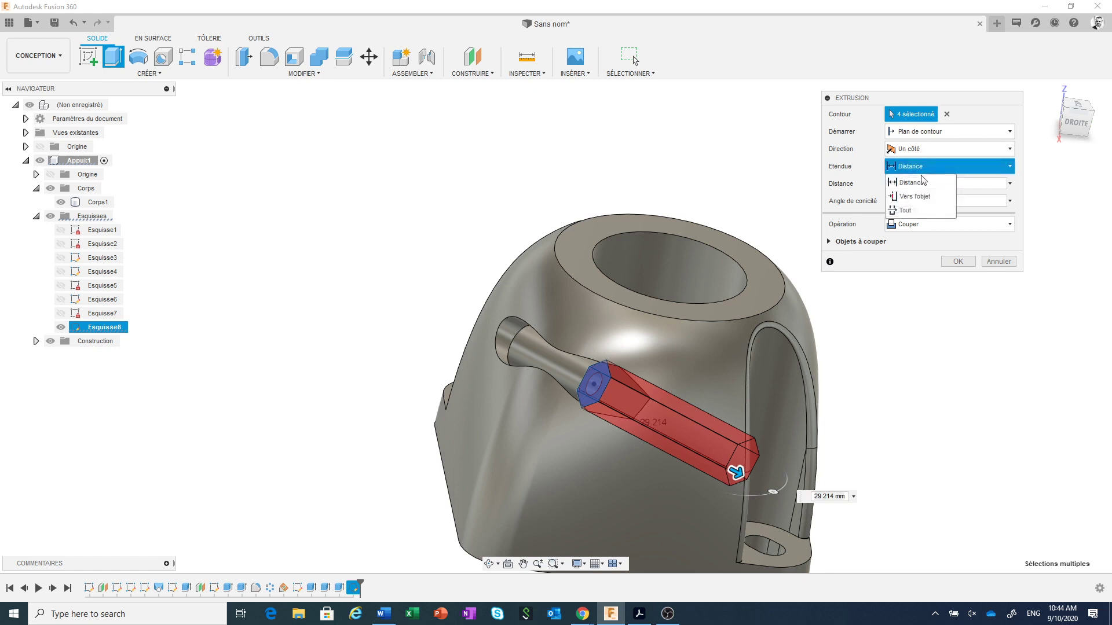
{"action": "left_click", "coordinate": [930, 222]}
{"action": "left_click", "coordinate": [958, 262]}
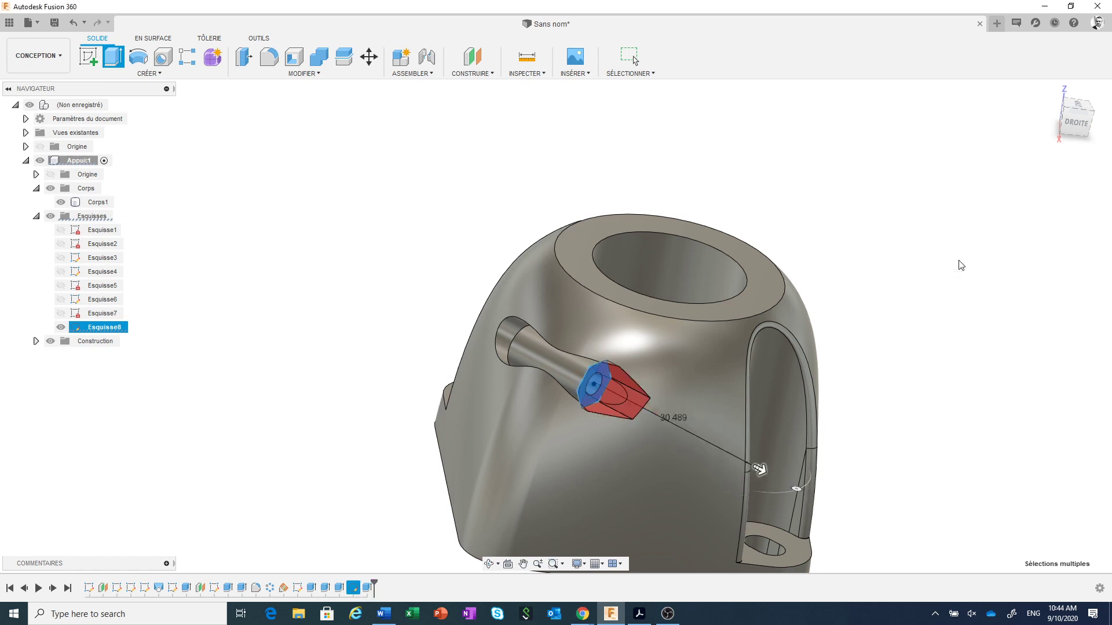
- Fillet the four edges where the clamping boss joins the domed body and its two end recesses with a 0.5 mm constant radius
{"action": "scroll", "coordinate": [585, 290], "scroll_direction": "down", "scroll_amount": 5}
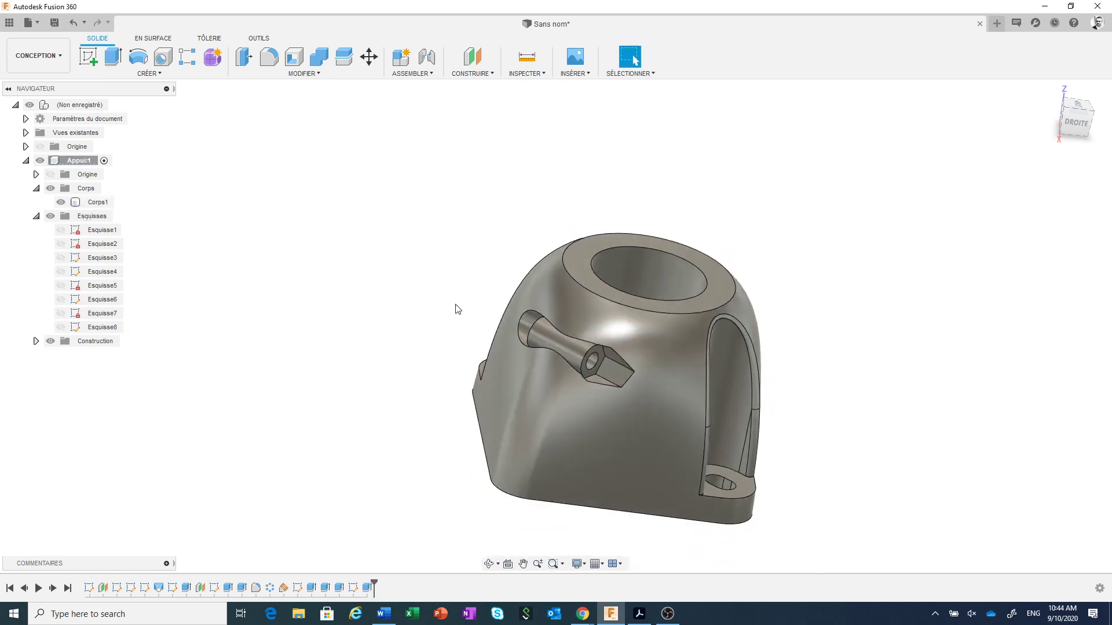
{"action": "middle_click_drag", "start_coordinate": [440, 338], "coordinate": [475, 338], "text": "shift"}
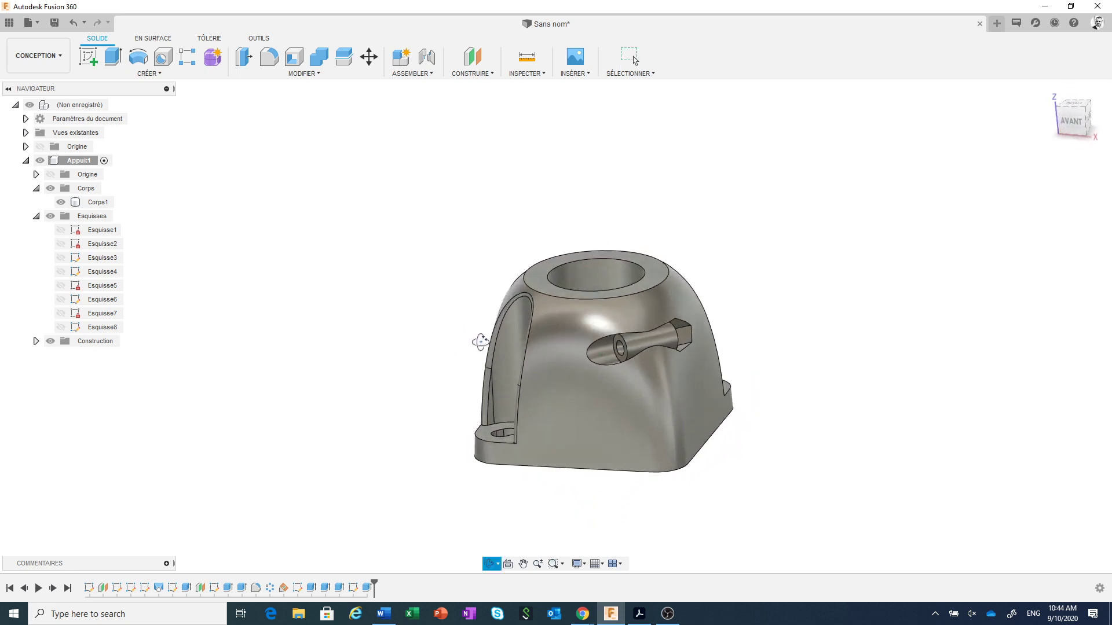
{"action": "scroll", "coordinate": [740, 400], "scroll_direction": "up", "scroll_amount": 5}
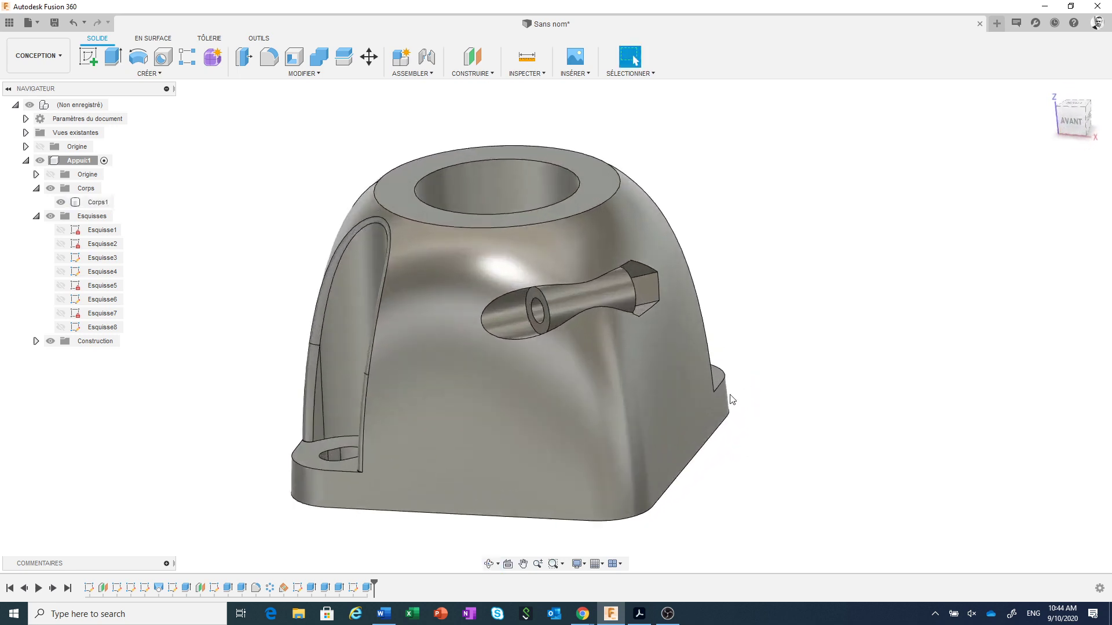
{"action": "left_click", "coordinate": [727, 397]}
{"action": "scroll", "coordinate": [570, 264], "scroll_direction": "up", "scroll_amount": 3}
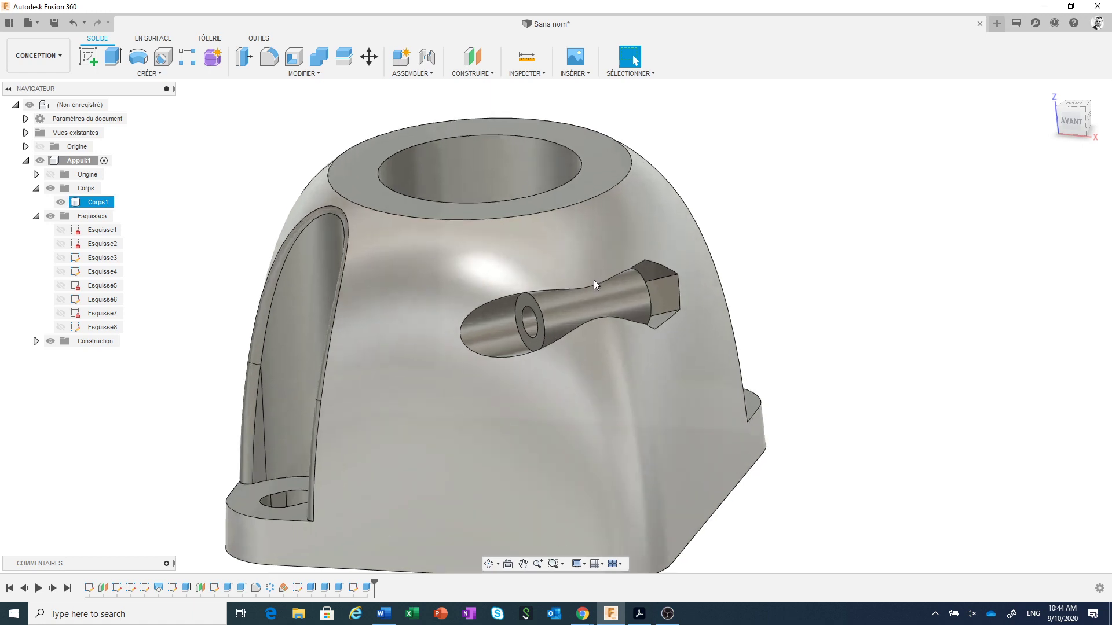
{"action": "right_click", "coordinate": [589, 286]}
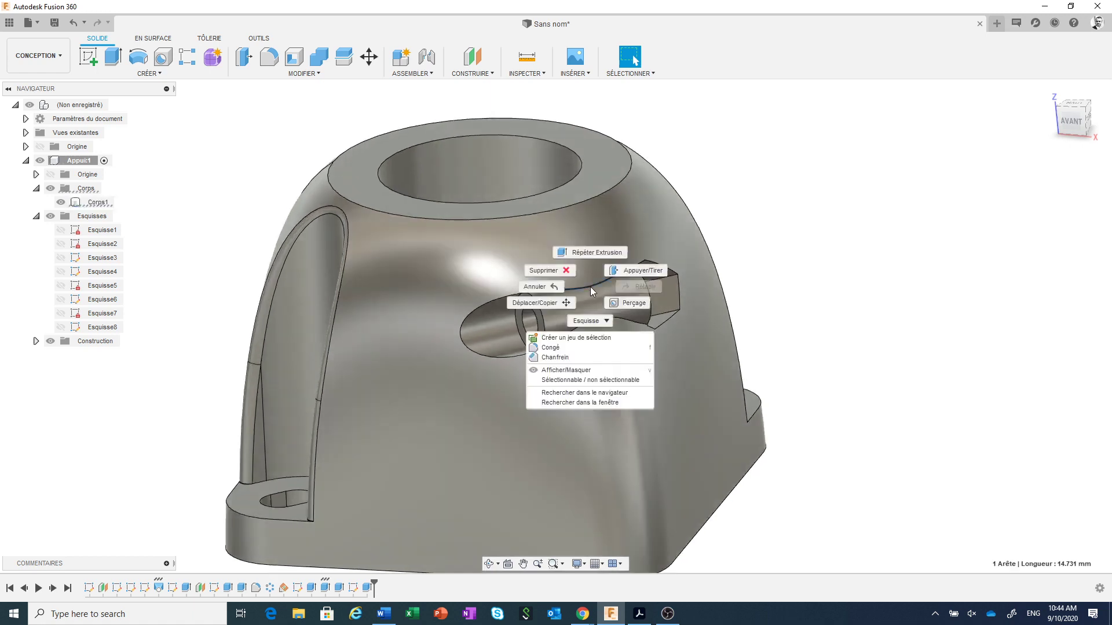
{"action": "left_click", "coordinate": [623, 272]}
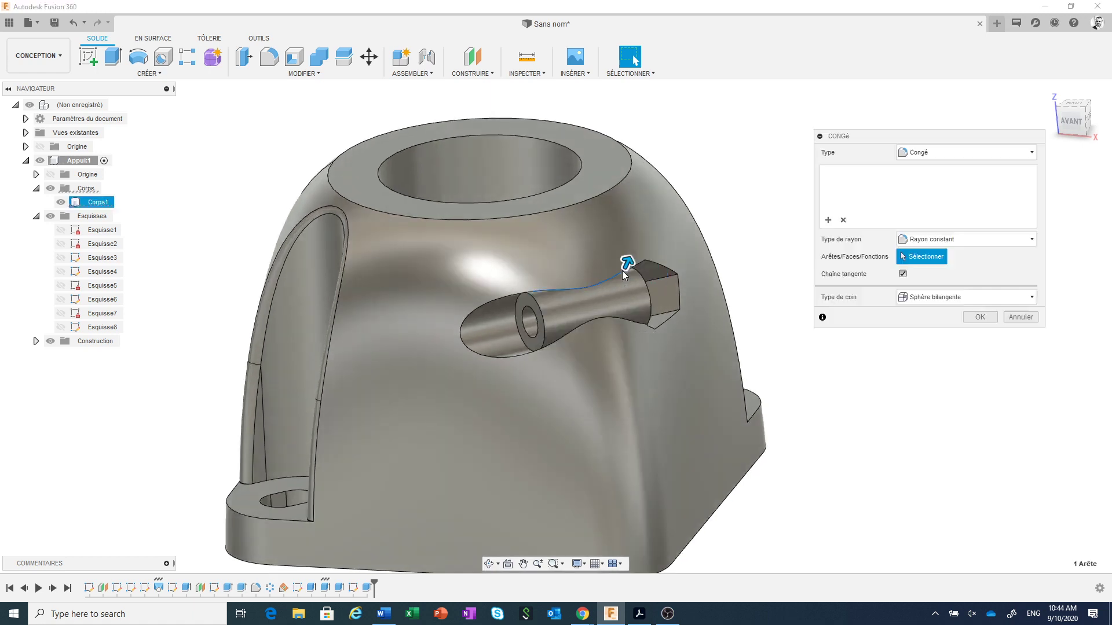
{"action": "left_click", "coordinate": [541, 328]}
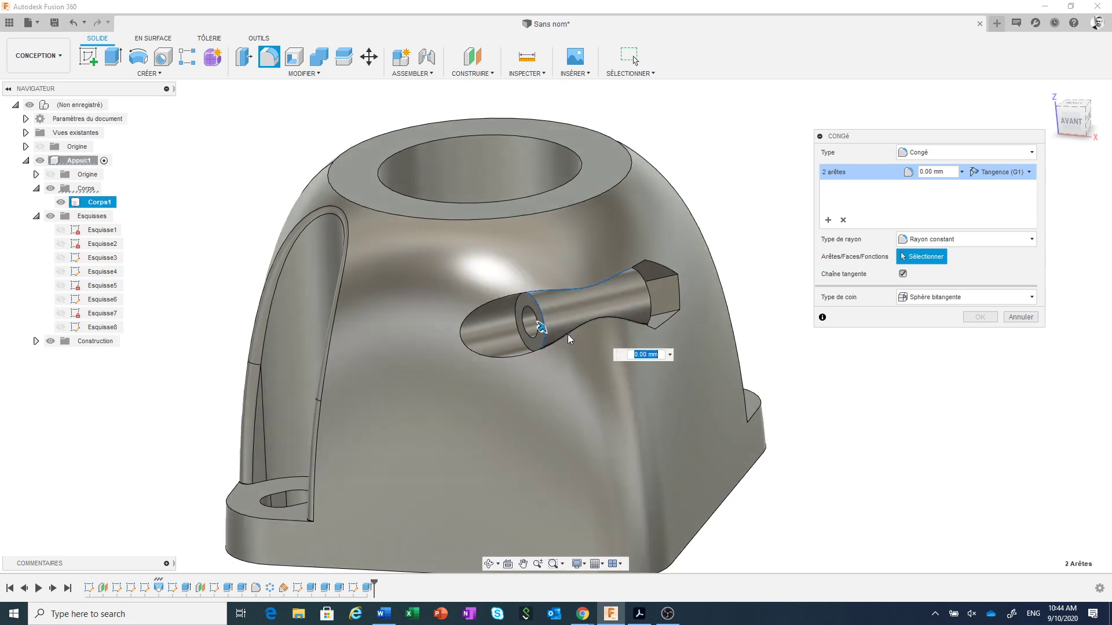
{"action": "left_click", "coordinate": [570, 337]}
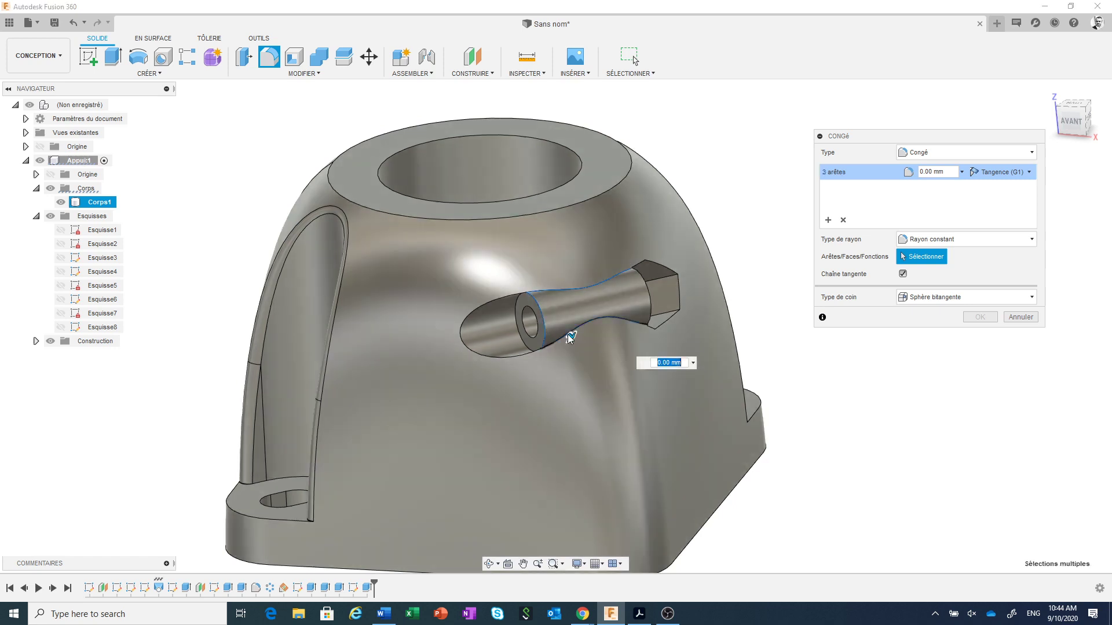
{"action": "left_click", "coordinate": [645, 292]}
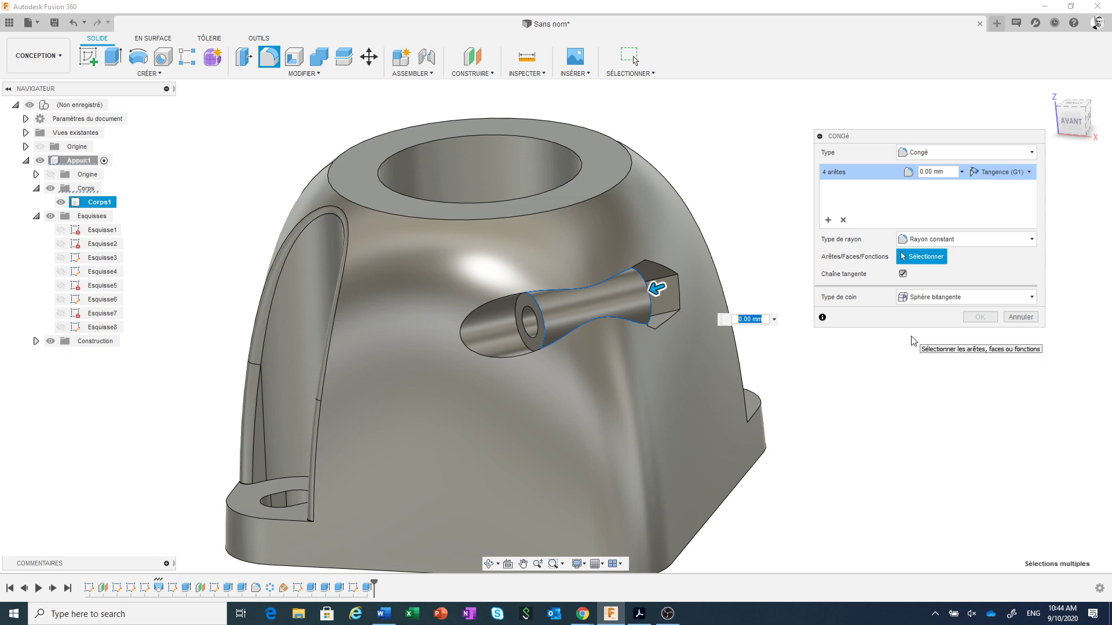
{"action": "key", "text": "BackSpace"}
{"action": "type", "text": ".5"}
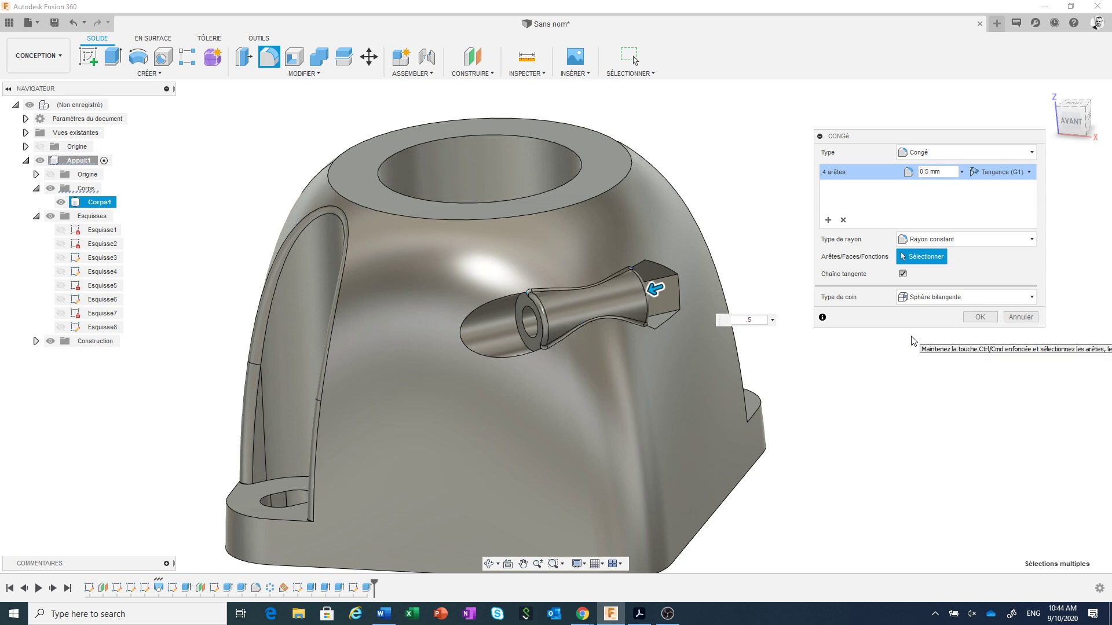
{"action": "left_click", "coordinate": [979, 318]}
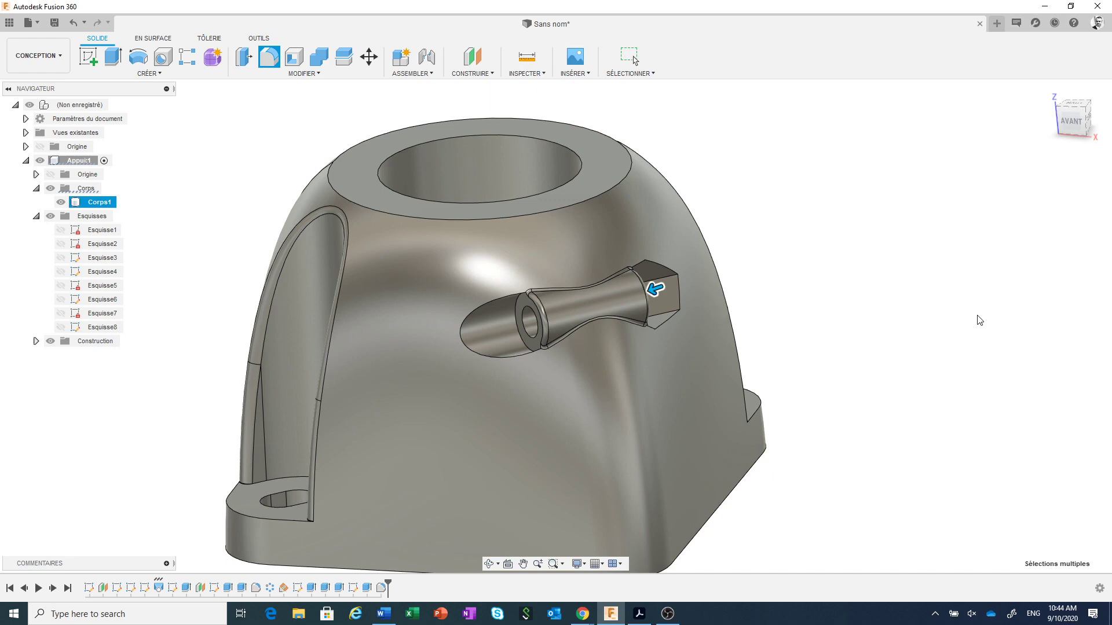
- Show construction plane Plan3, which crosses the clamping boss, and create a sketch on it
{"action": "scroll", "coordinate": [794, 400], "scroll_direction": "down", "scroll_amount": 5}
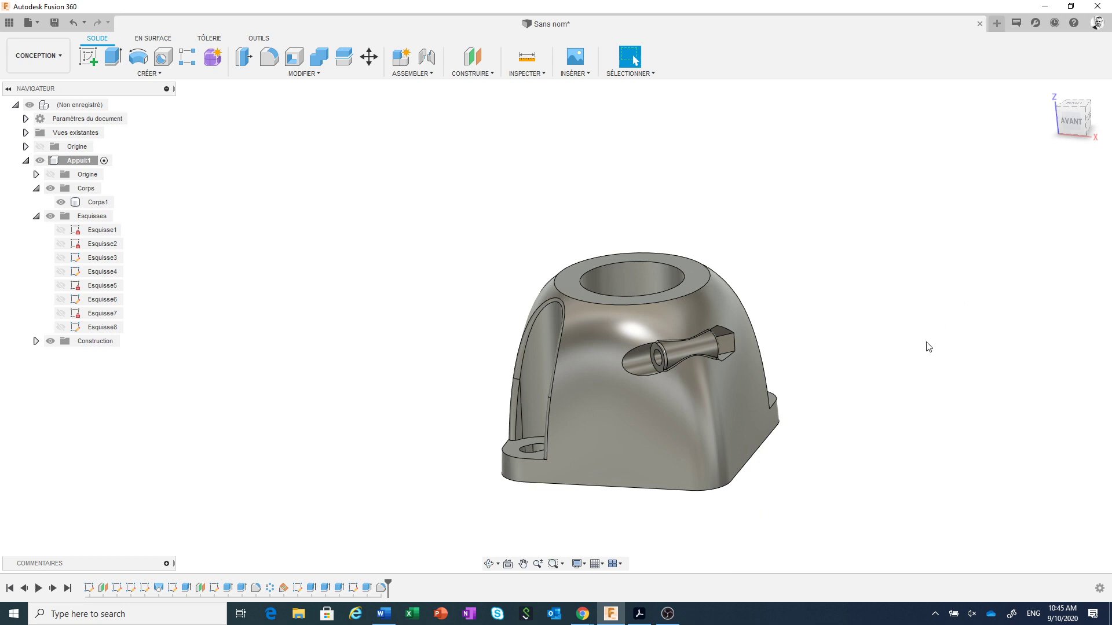
{"action": "mouse_move", "coordinate": [849, 339]}
{"action": "middle_mouse_down", "text": "shift"}
{"action": "mouse_move", "coordinate": [839, 367]}
{"action": "mouse_move", "coordinate": [845, 351]}
{"action": "middle_mouse_up", "text": "shift"}
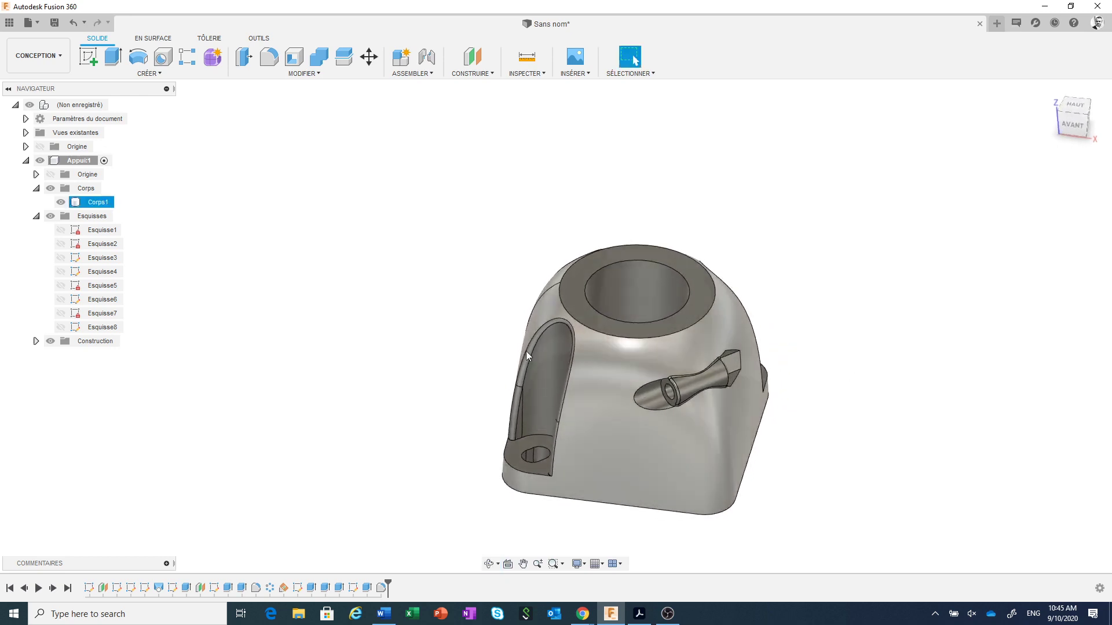
{"action": "left_click", "coordinate": [36, 341]}
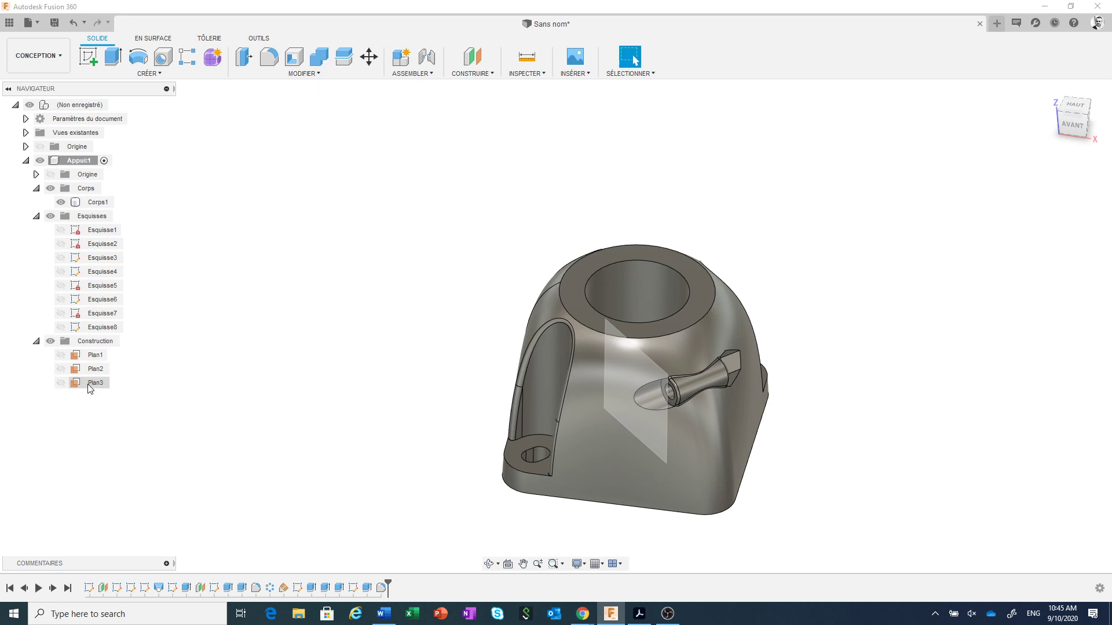
{"action": "left_click", "coordinate": [60, 384]}
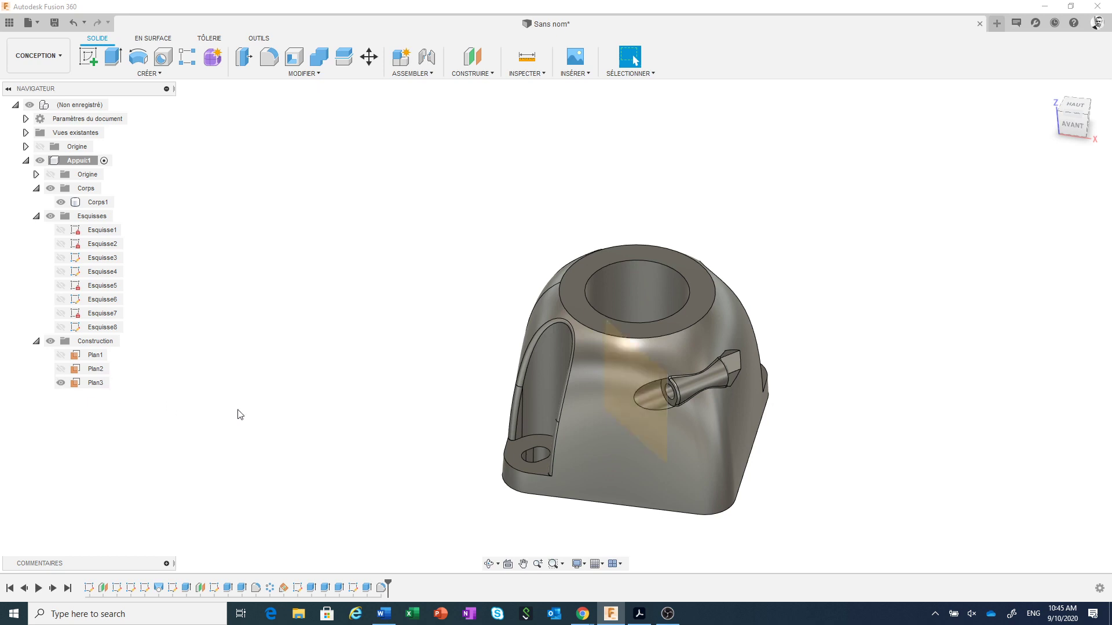
{"action": "left_click", "coordinate": [626, 375]}
{"action": "left_click", "coordinate": [95, 383]}
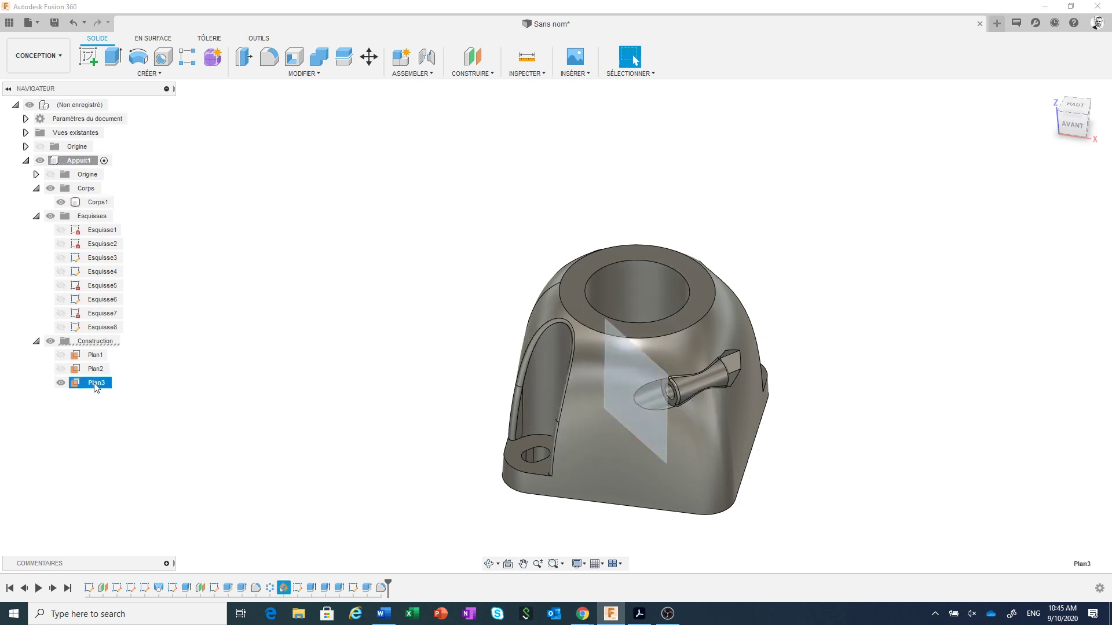
{"action": "right_click", "coordinate": [96, 385]}
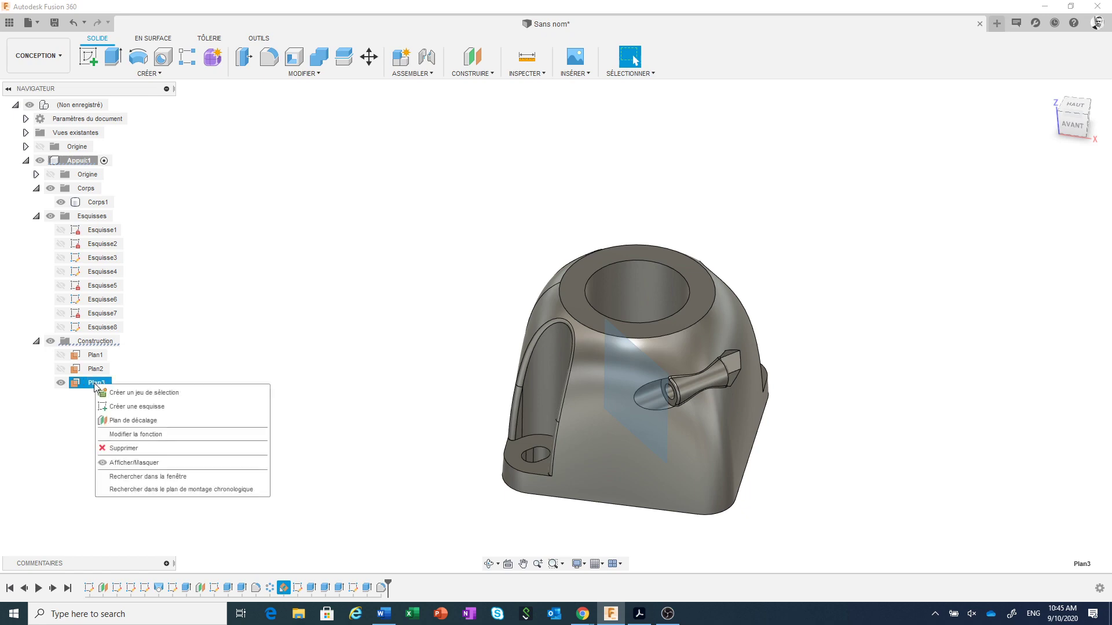
{"action": "left_click", "coordinate": [120, 408]}
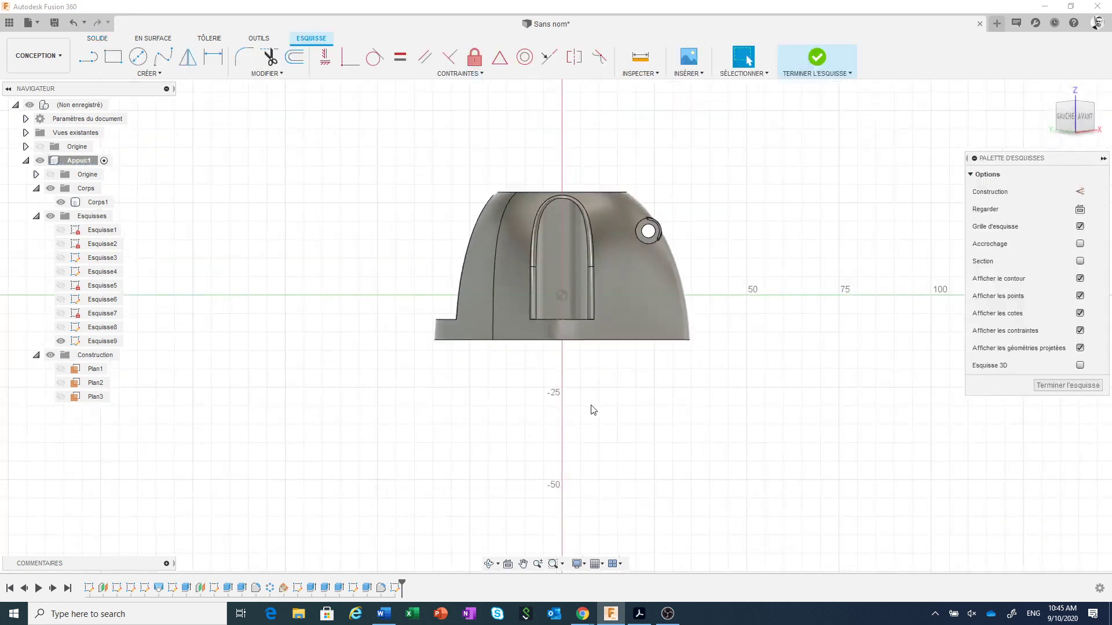
- Draw a two-point rectangle from the vertical axis below the part to beyond its boss-side outline, enclosing that half of the part
{"action": "middle_click_drag", "start_coordinate": [630, 395], "coordinate": [591, 422]}
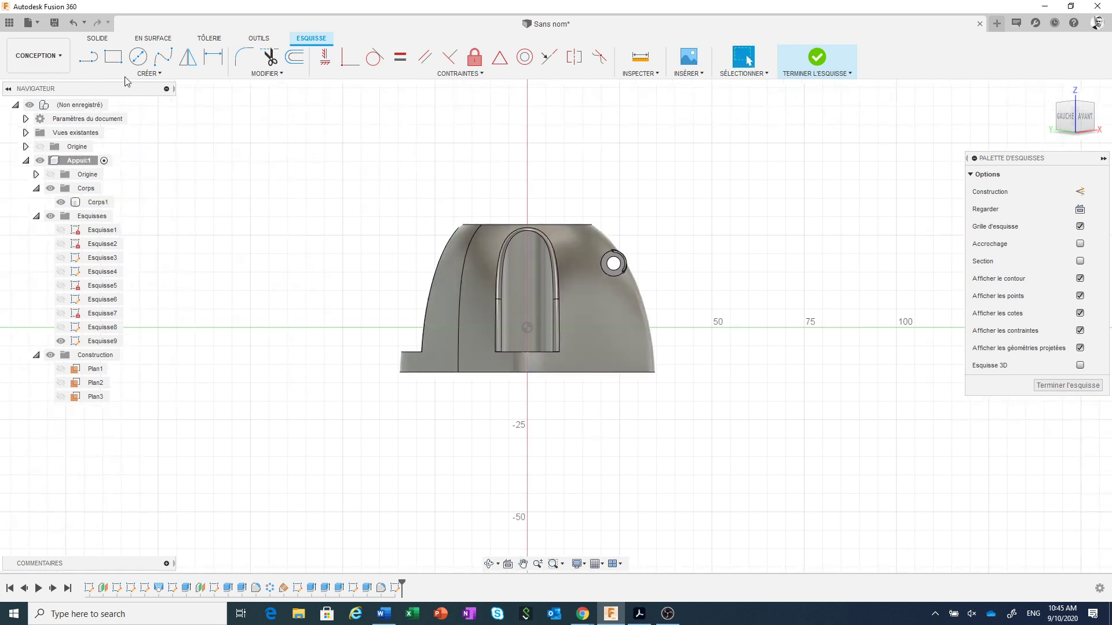
{"action": "left_click", "coordinate": [113, 56]}
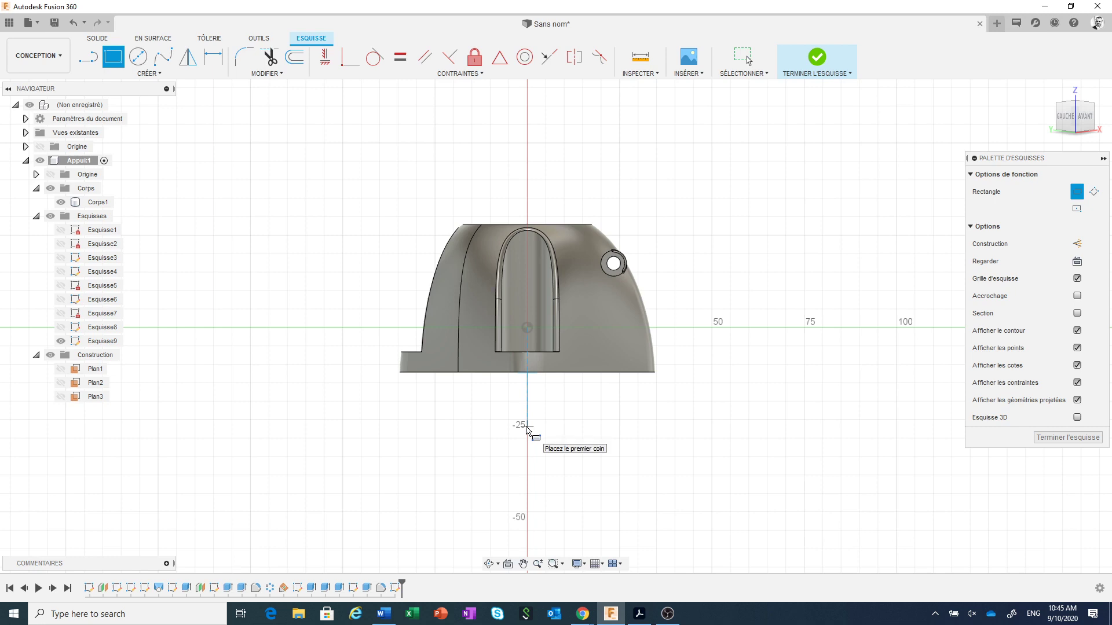
{"action": "left_click", "coordinate": [527, 427]}
{"action": "left_click", "coordinate": [766, 149]}
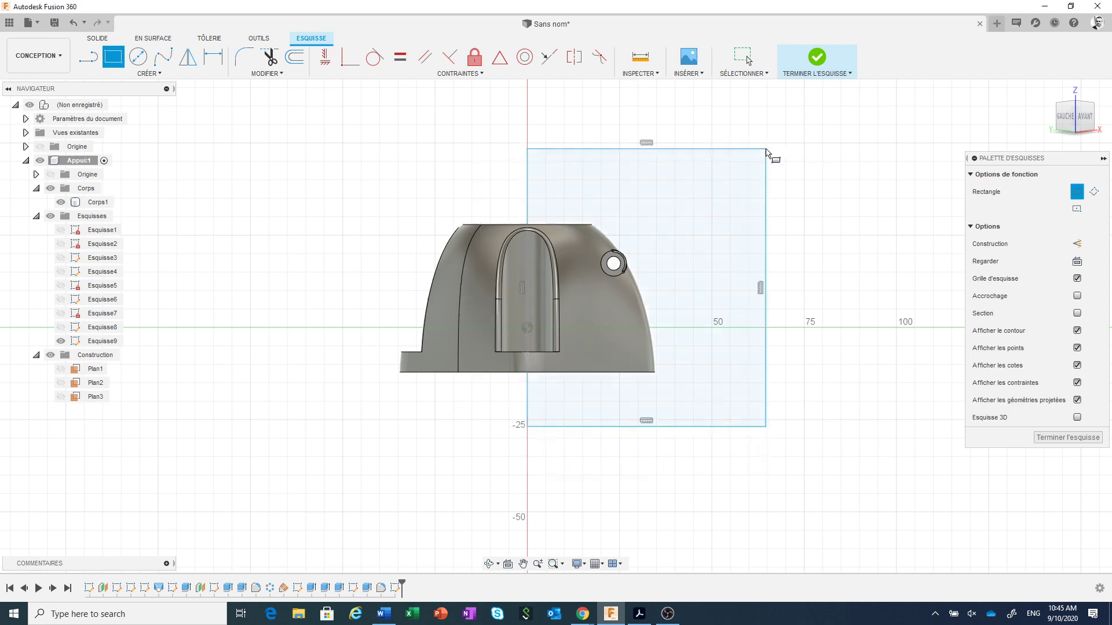
{"action": "right_click", "coordinate": [805, 206]}
{"action": "left_click", "coordinate": [852, 216]}
- Extrude the rectangle as a symmetric cut with a 1.5 mm whole-length distance, splitting the boss side of the body
{"action": "left_click", "coordinate": [713, 221]}
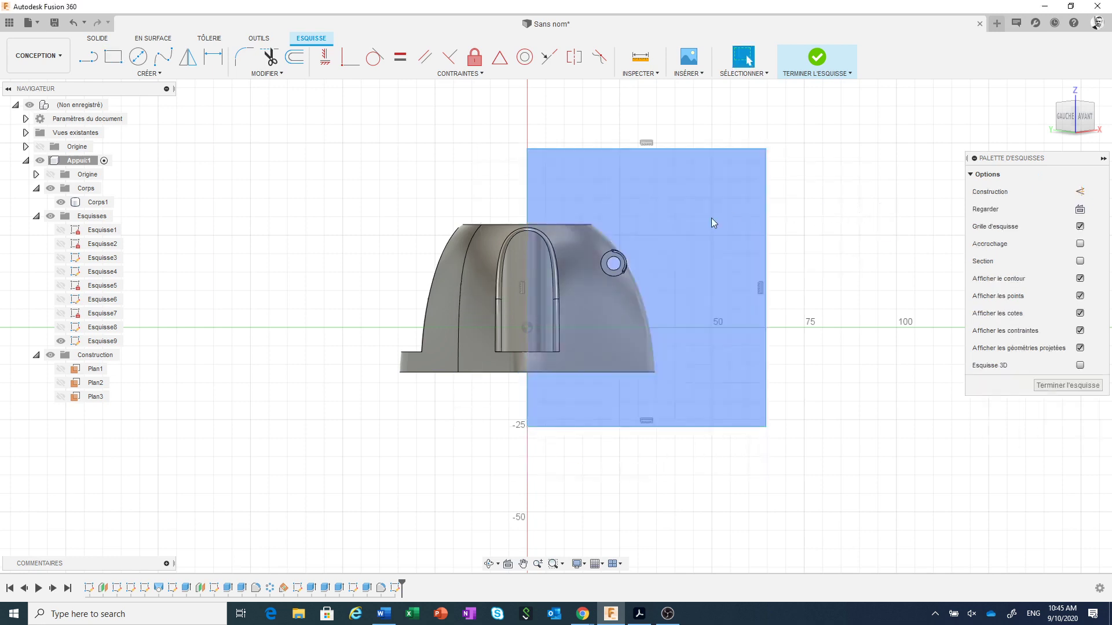
{"action": "right_click", "coordinate": [711, 217]}
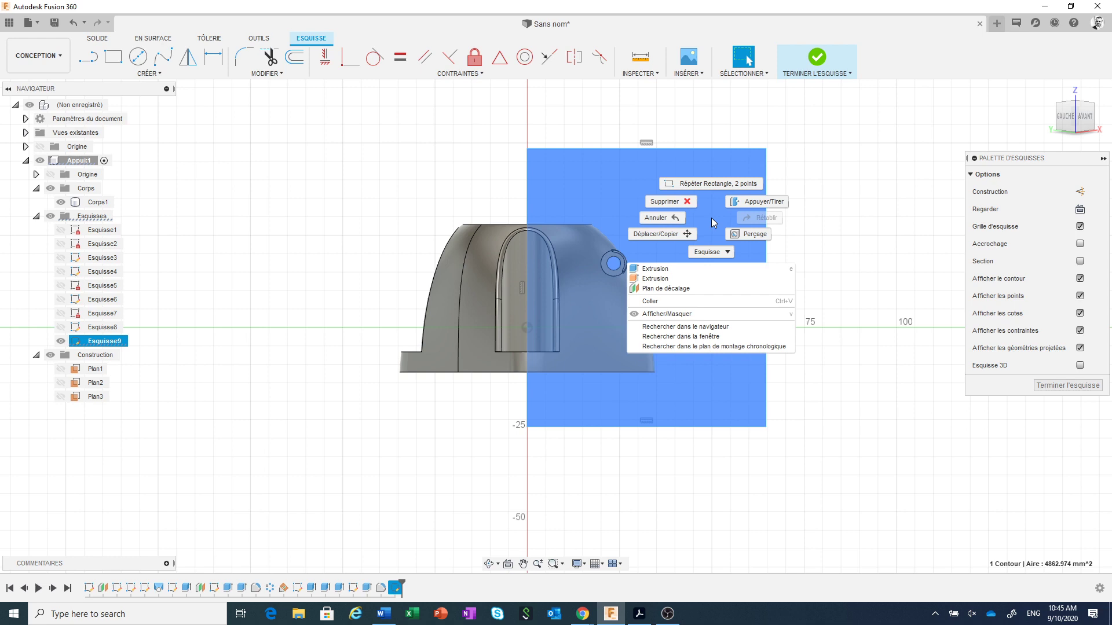
{"action": "left_click", "coordinate": [669, 270]}
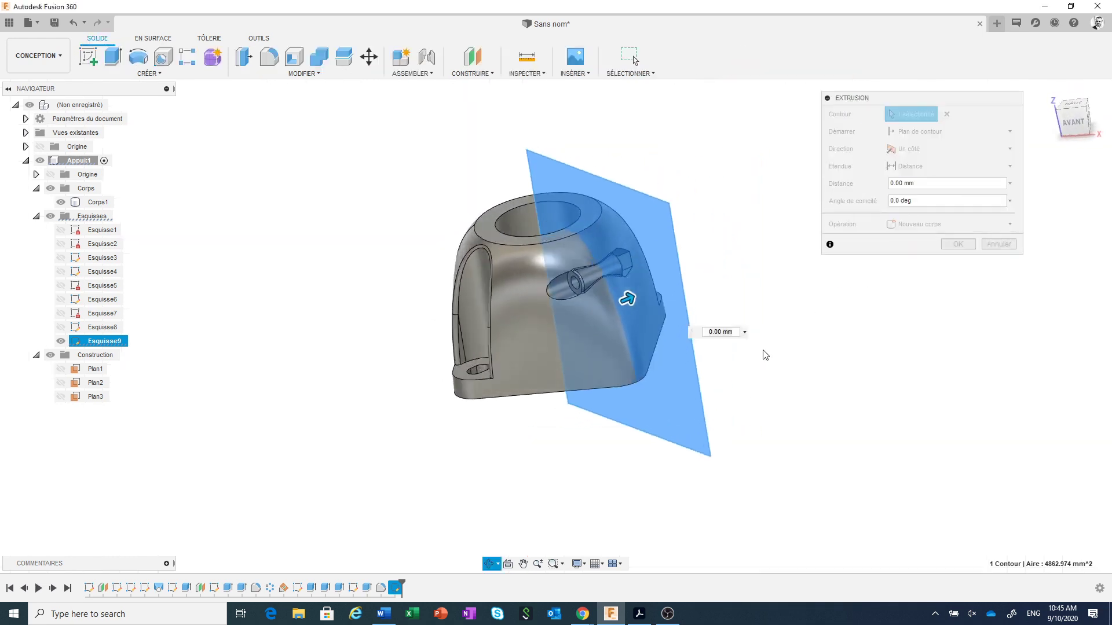
{"action": "left_click", "coordinate": [926, 149]}
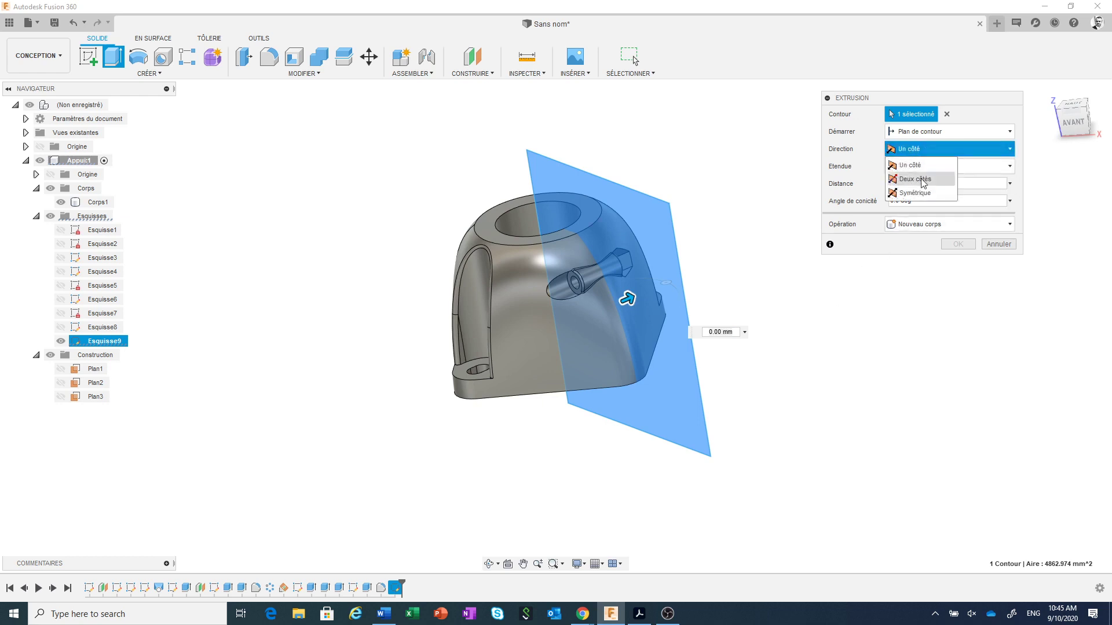
{"action": "left_click", "coordinate": [924, 194]}
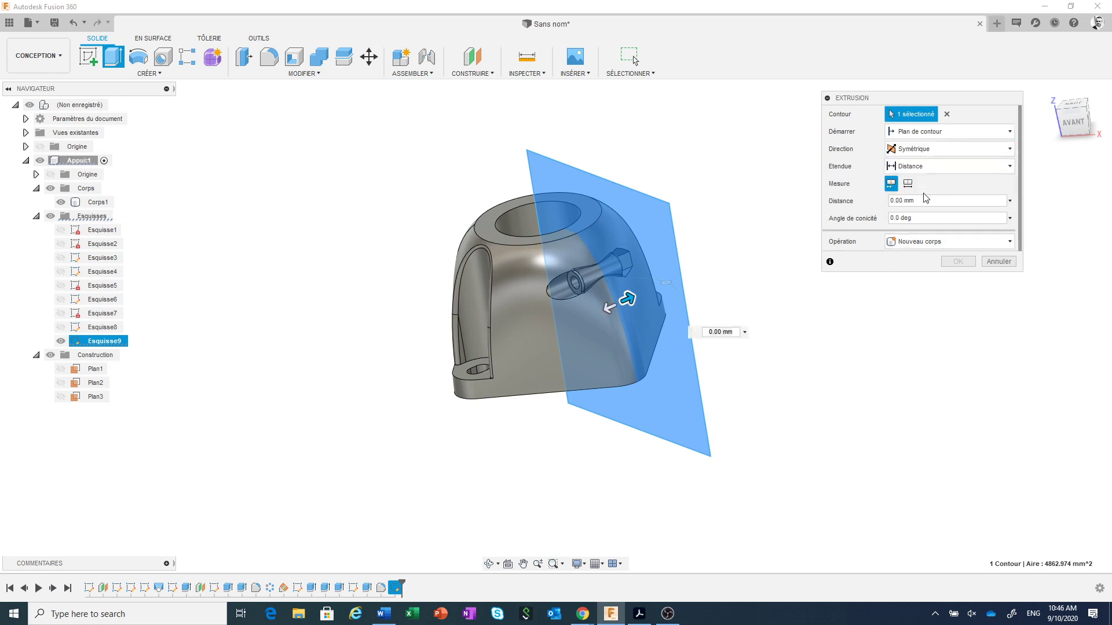
{"action": "left_click", "coordinate": [908, 185]}
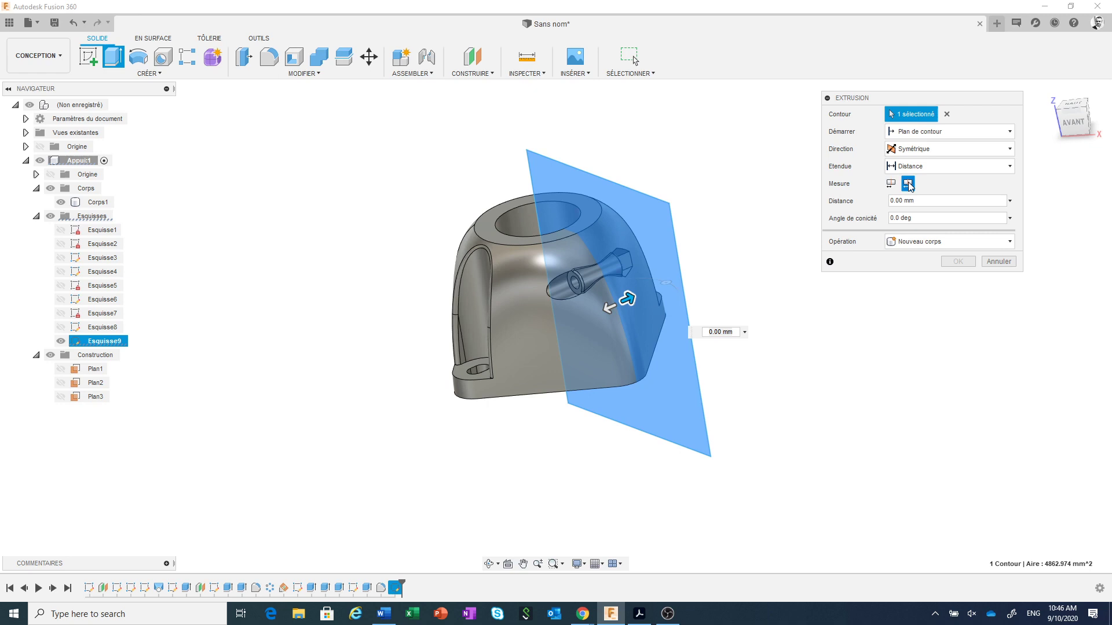
{"action": "double_click", "coordinate": [903, 200]}
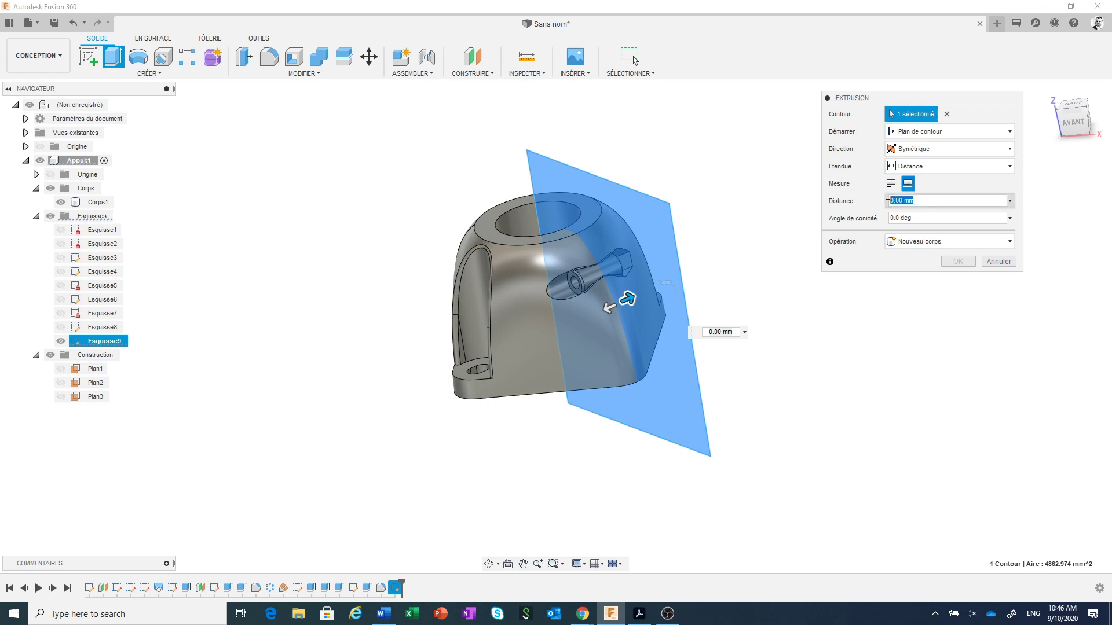
{"action": "type", "text": "1"}
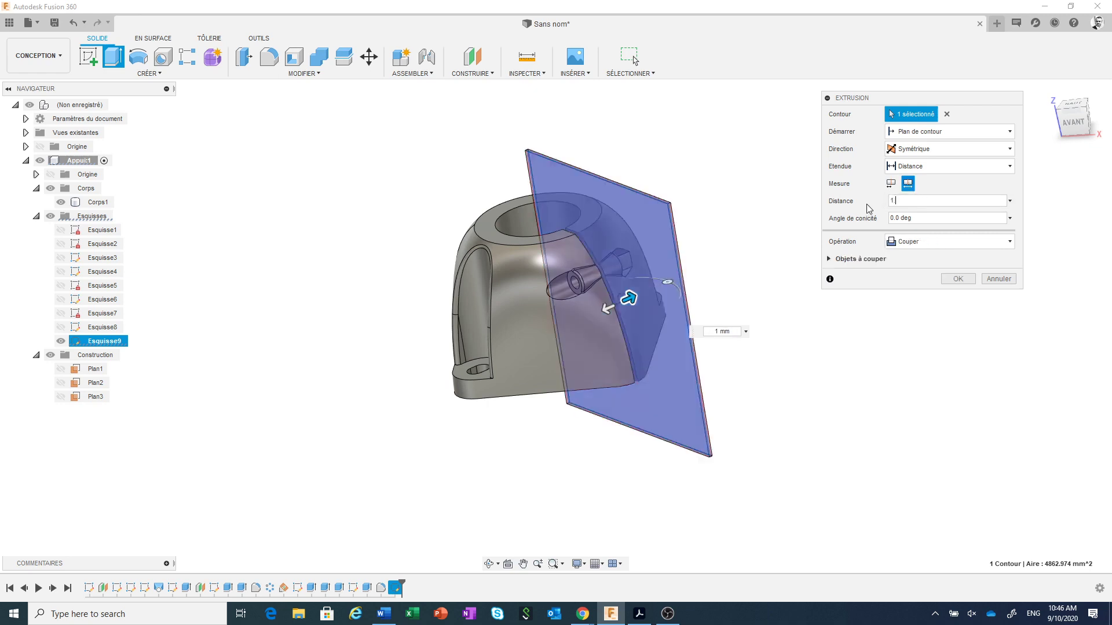
{"action": "type", "text": ".5"}
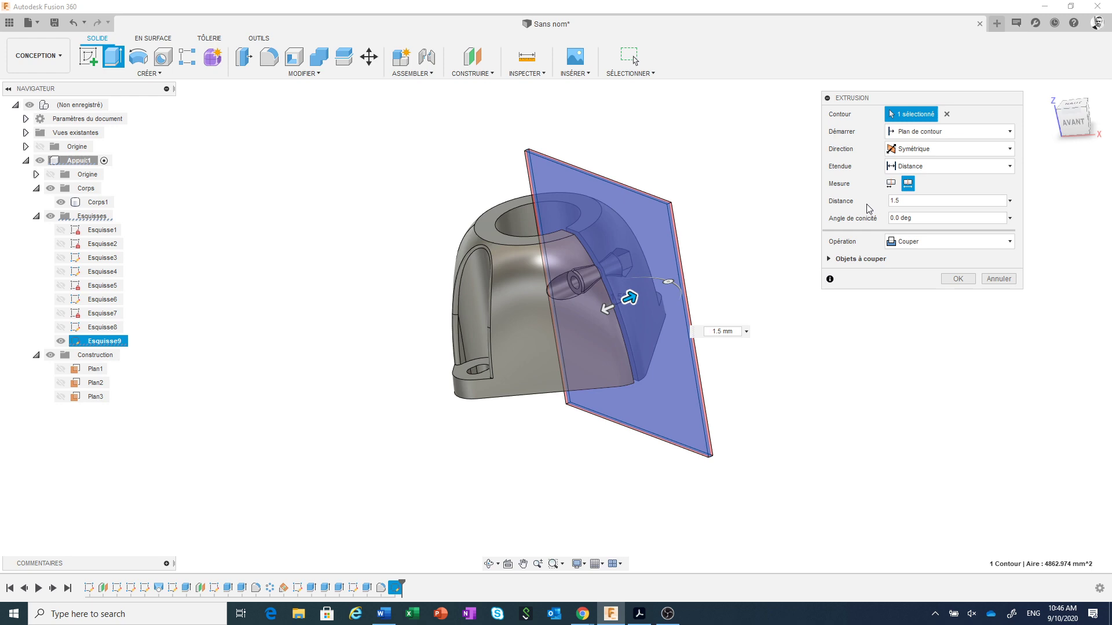
{"action": "left_click", "coordinate": [957, 279]}
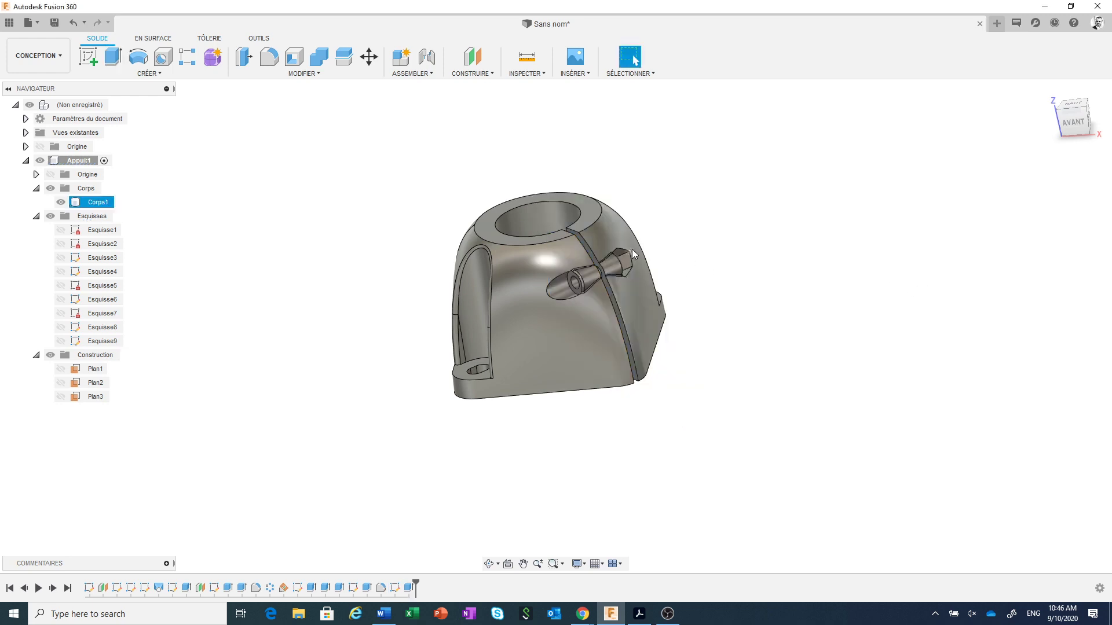
- Chamfer the upper circular edge of the central bore with an equal distance of 0.5 mm
{"action": "middle_click_drag", "start_coordinate": [702, 266], "coordinate": [731, 259], "text": "shift"}
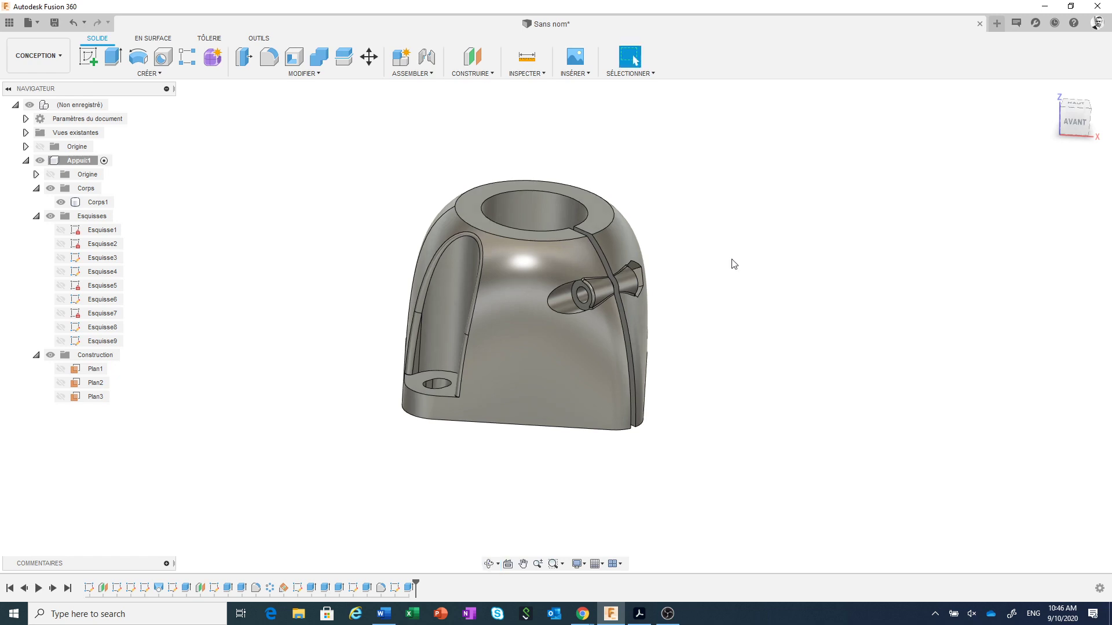
{"action": "right_click", "coordinate": [519, 232]}
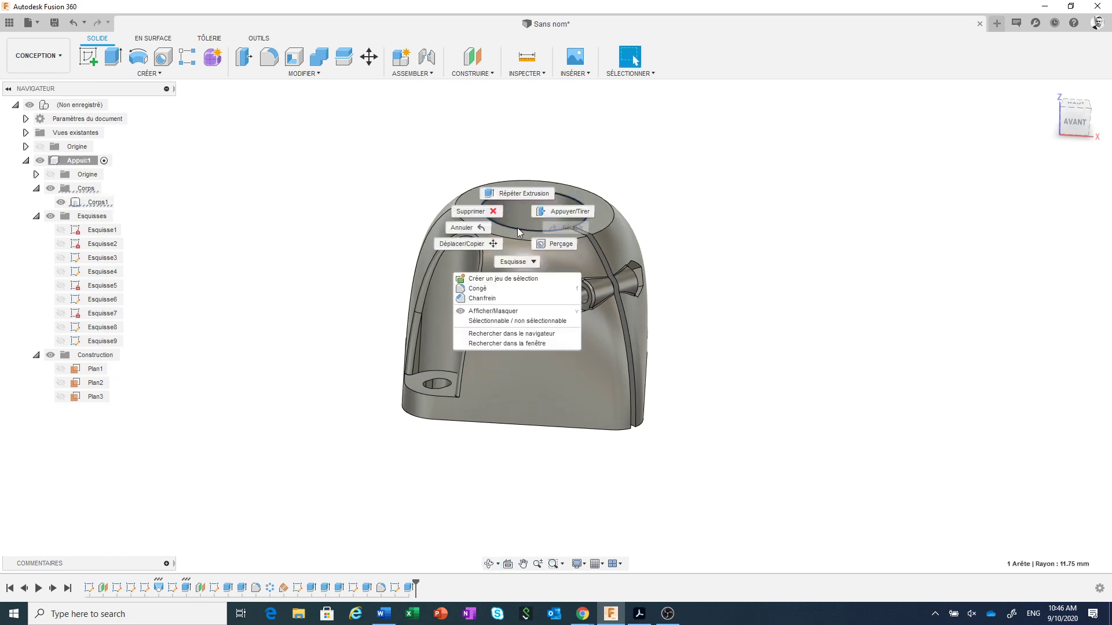
{"action": "left_click", "coordinate": [517, 298]}
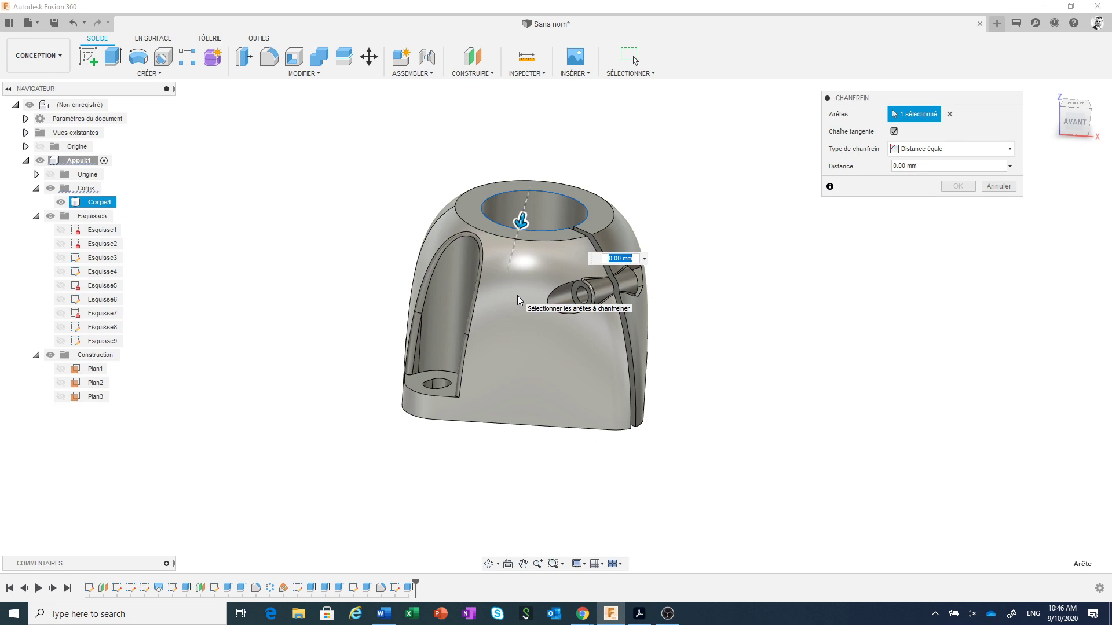
{"action": "key", "text": "BackSpace"}
{"action": "key", "text": "Return"}
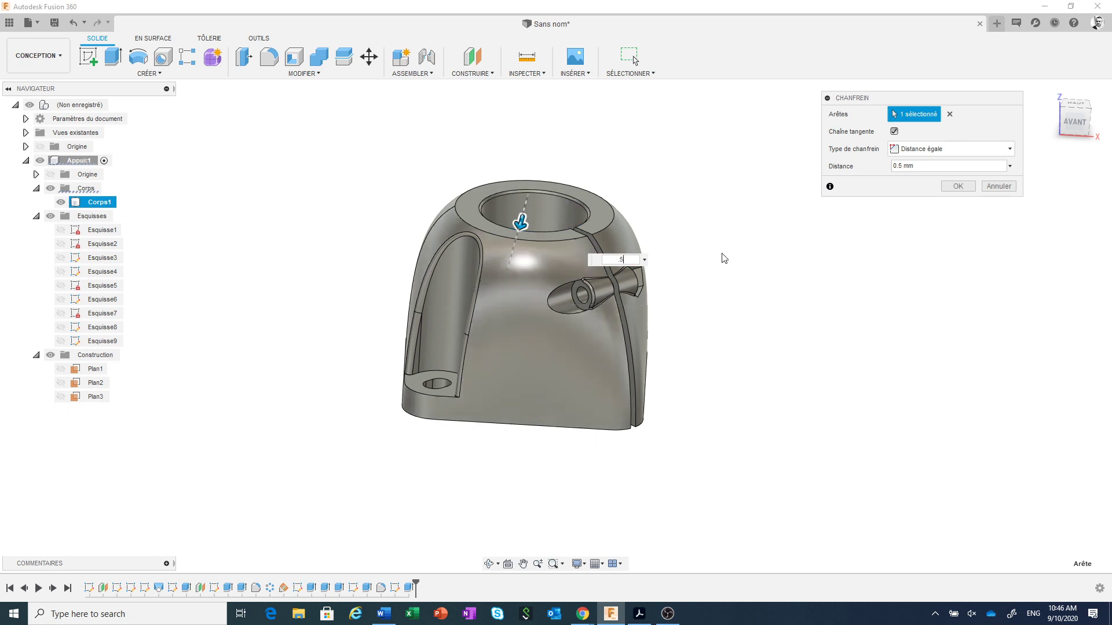
{"action": "left_click", "coordinate": [958, 186]}
- Fillet the outer edge of the part's flat upper ring face with a 1 mm constant radius
{"action": "left_click", "coordinate": [534, 245]}
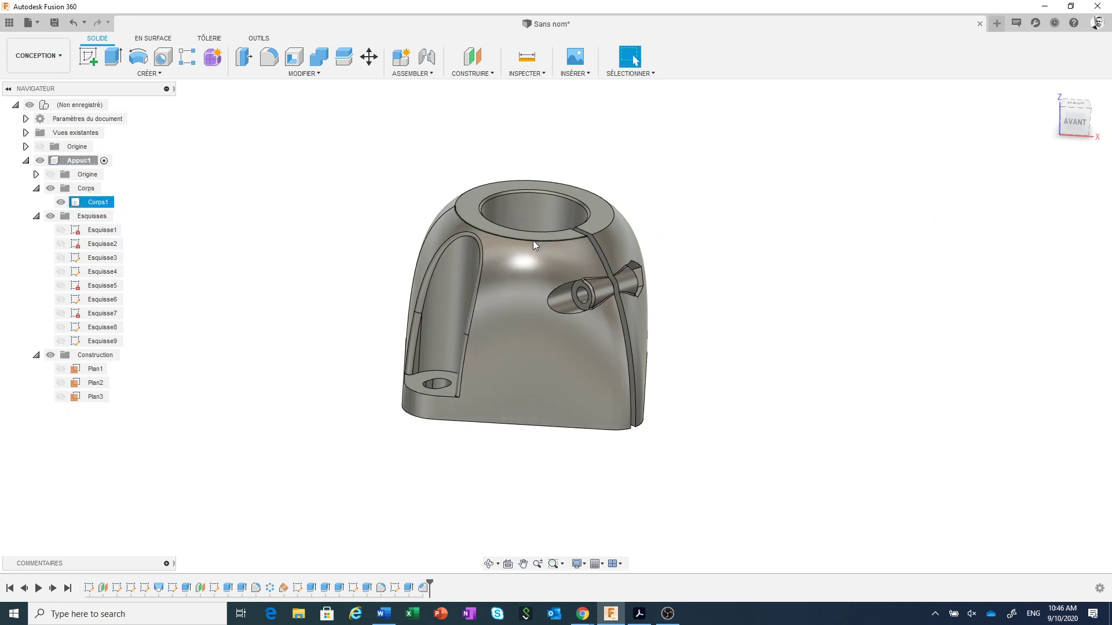
{"action": "right_click", "coordinate": [533, 240]}
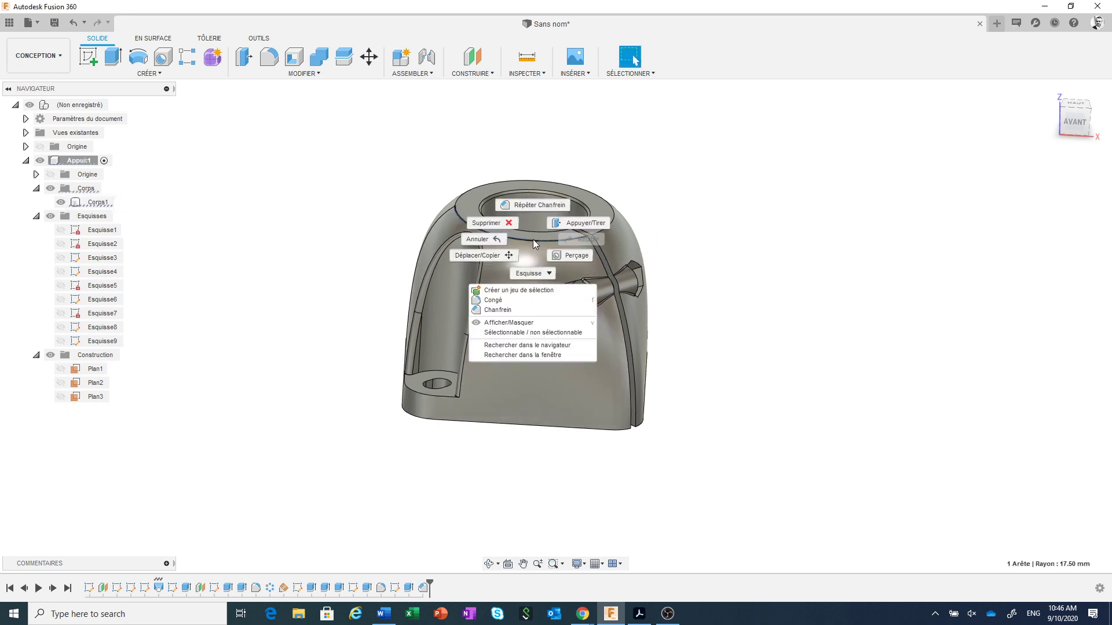
{"action": "left_click", "coordinate": [519, 306]}
{"action": "type", "text": "1"}
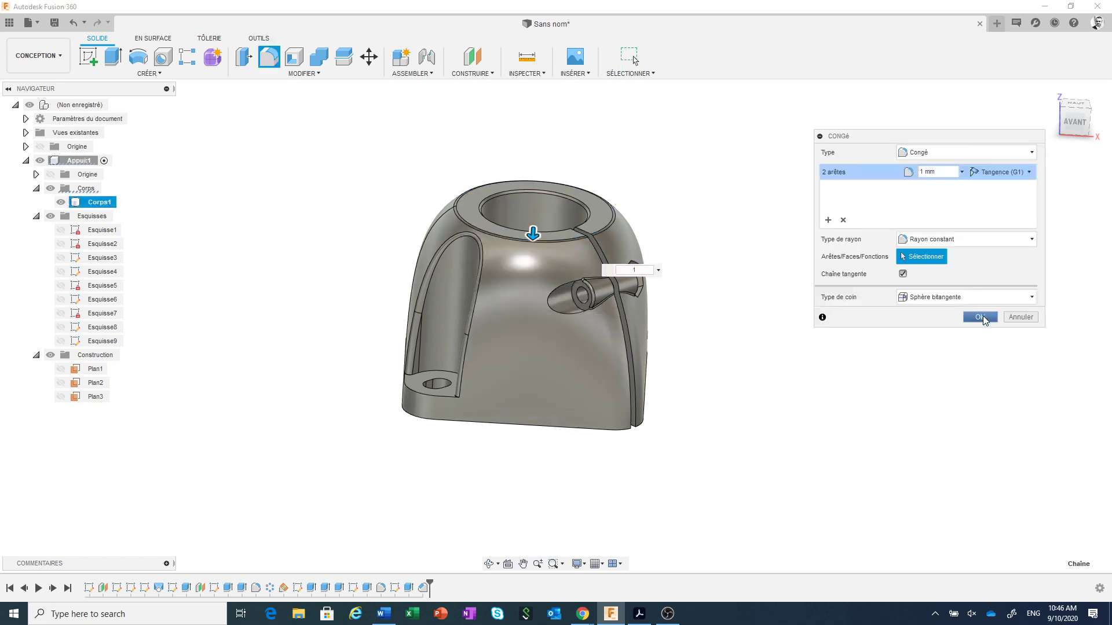
{"action": "left_click", "coordinate": [982, 316]}
{"action": "scroll", "coordinate": [771, 318], "scroll_direction": "down", "scroll_amount": 1}
{"action": "scroll", "coordinate": [769, 319], "scroll_direction": "up", "scroll_amount": 2}
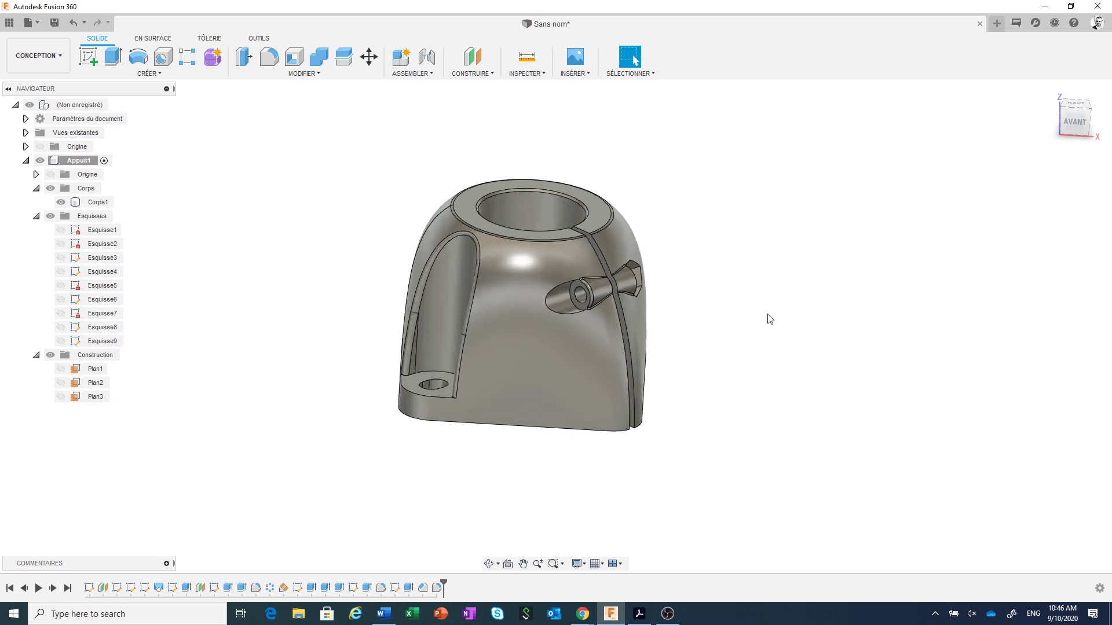
{"action": "scroll", "coordinate": [763, 319], "scroll_direction": "down", "scroll_amount": 2}
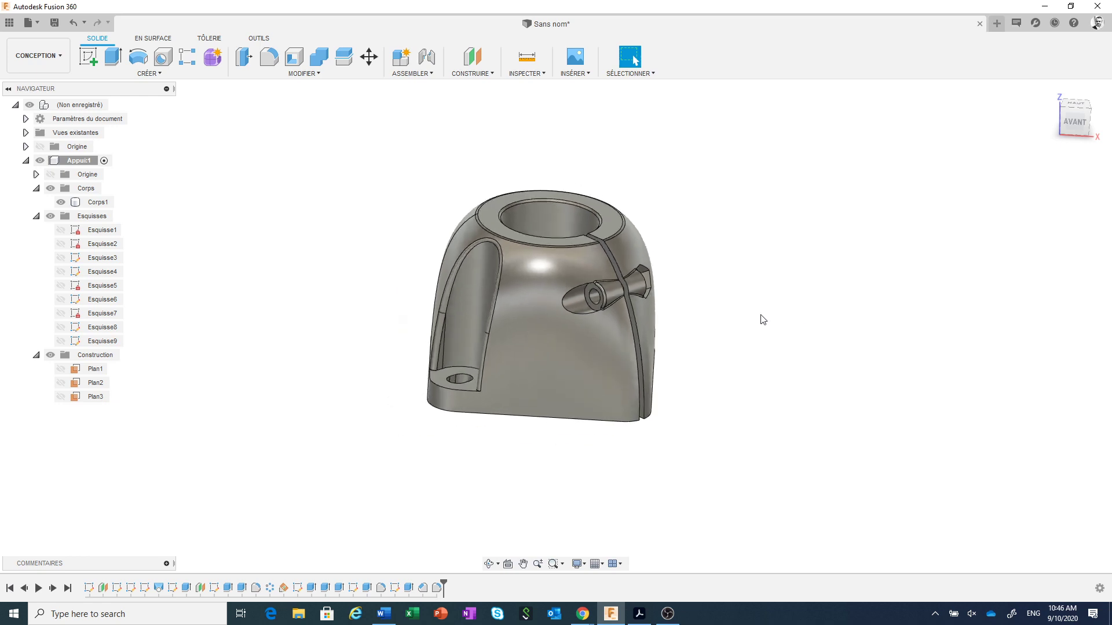
{"action": "middle_click_drag", "start_coordinate": [733, 323], "coordinate": [764, 334], "text": "shift"}
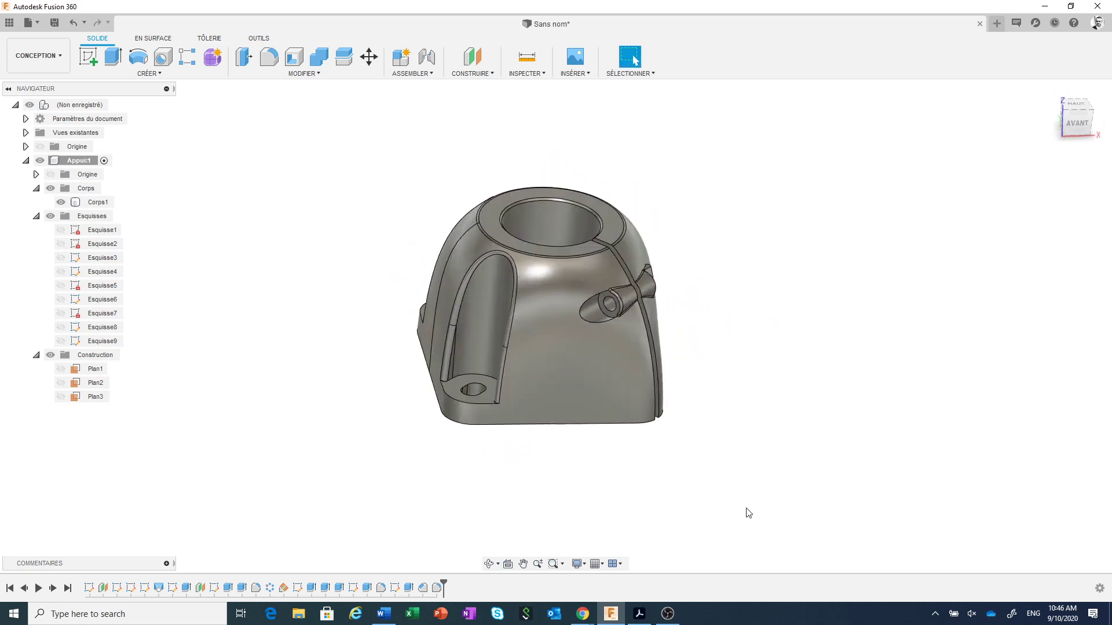
{"action": "left_click", "coordinate": [795, 616]}
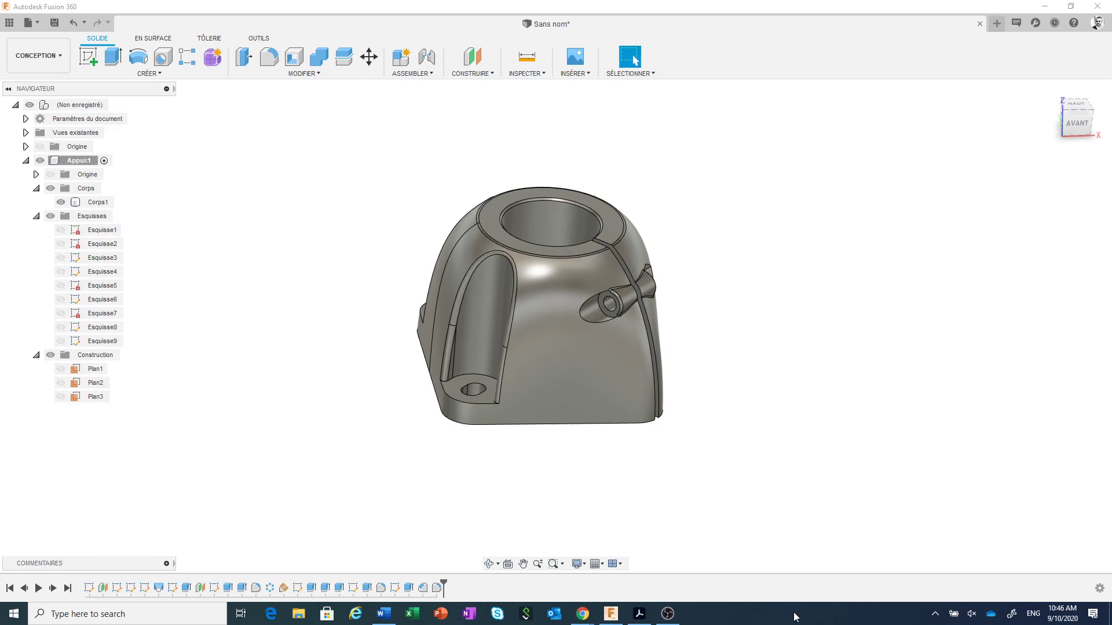